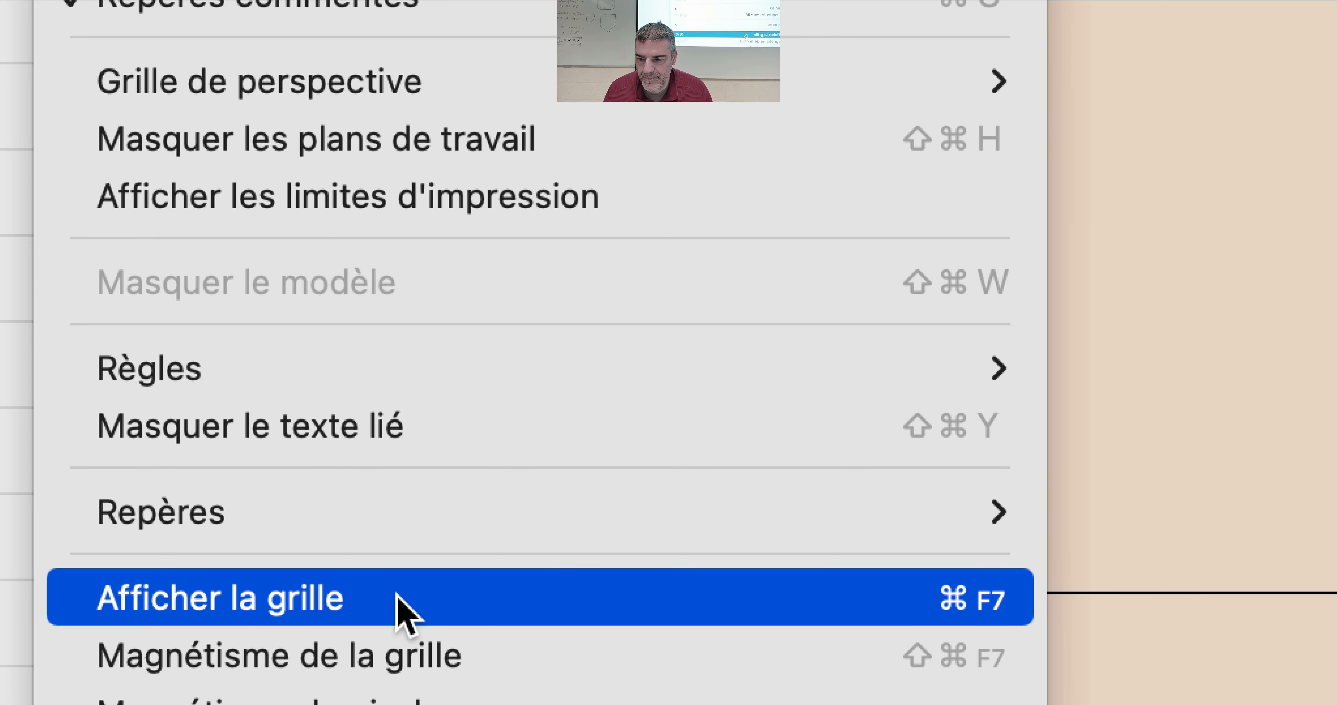
Display the document grid behind and around the artboard drawings.
click(397, 596)
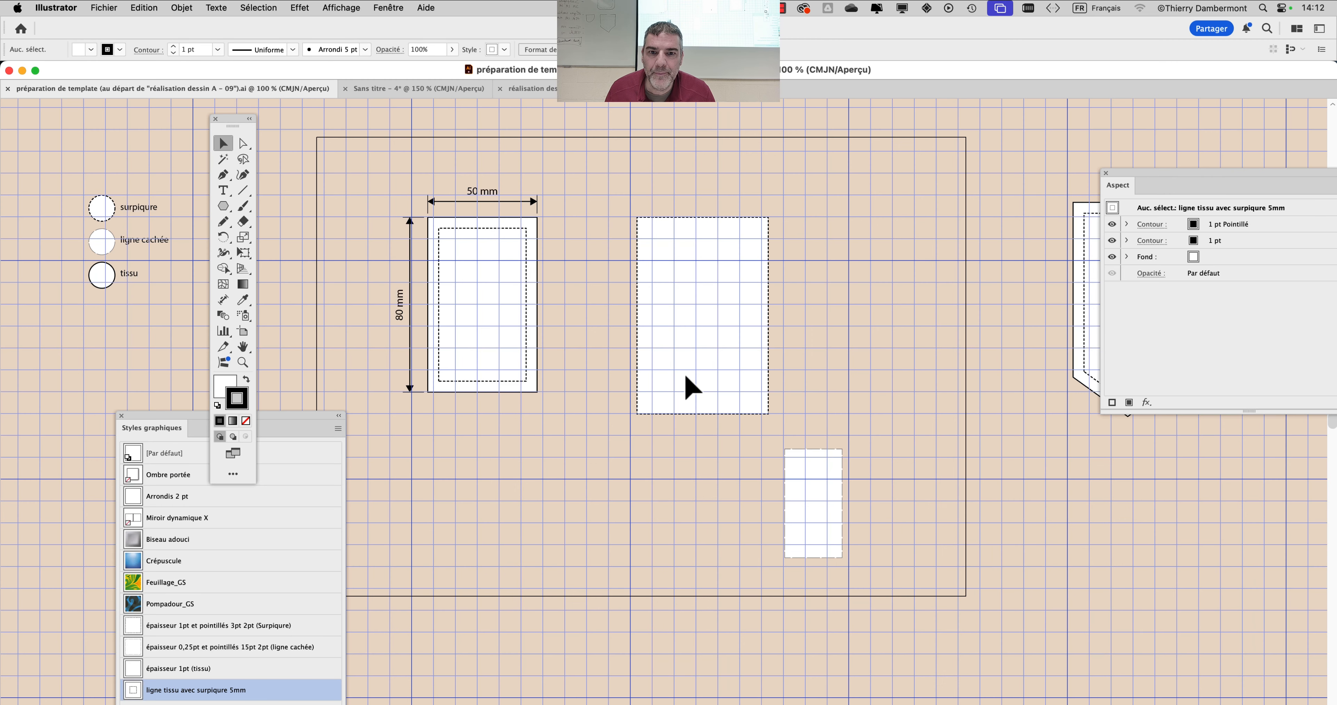
scroll(685, 375, down, 2)
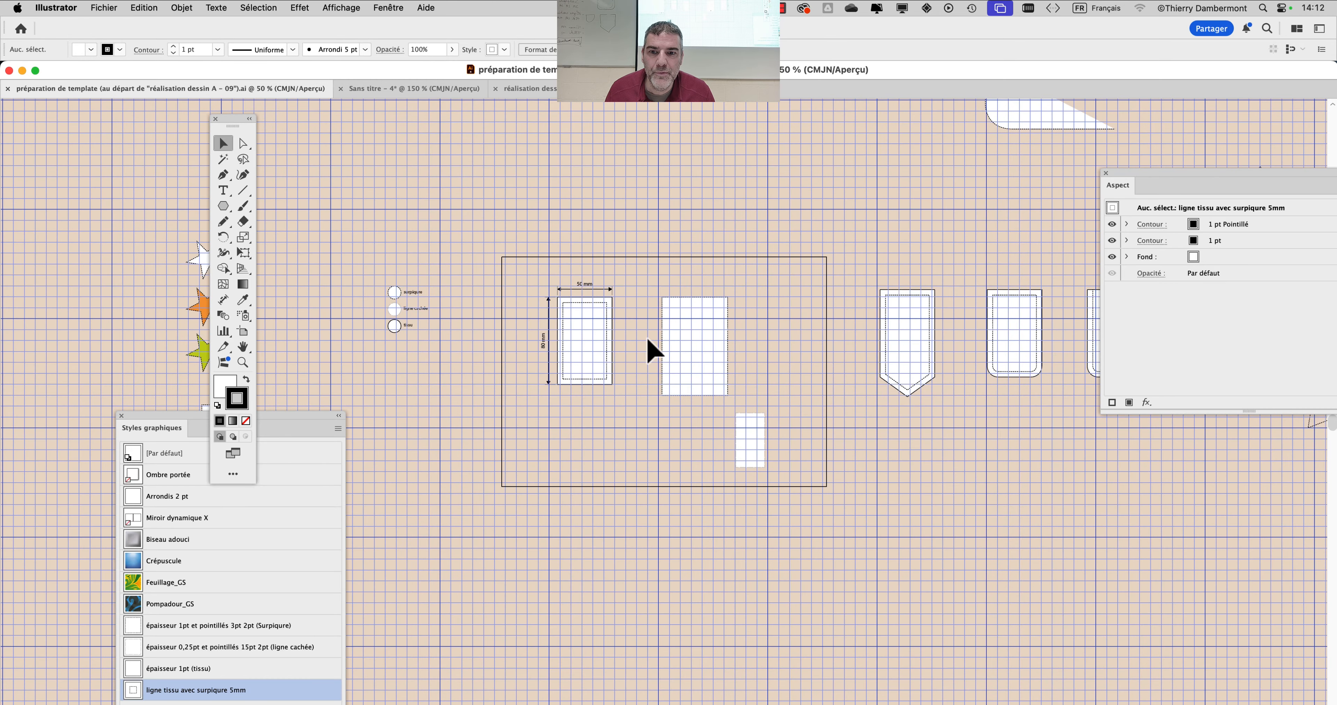
drag(552, 234, 598, 323)
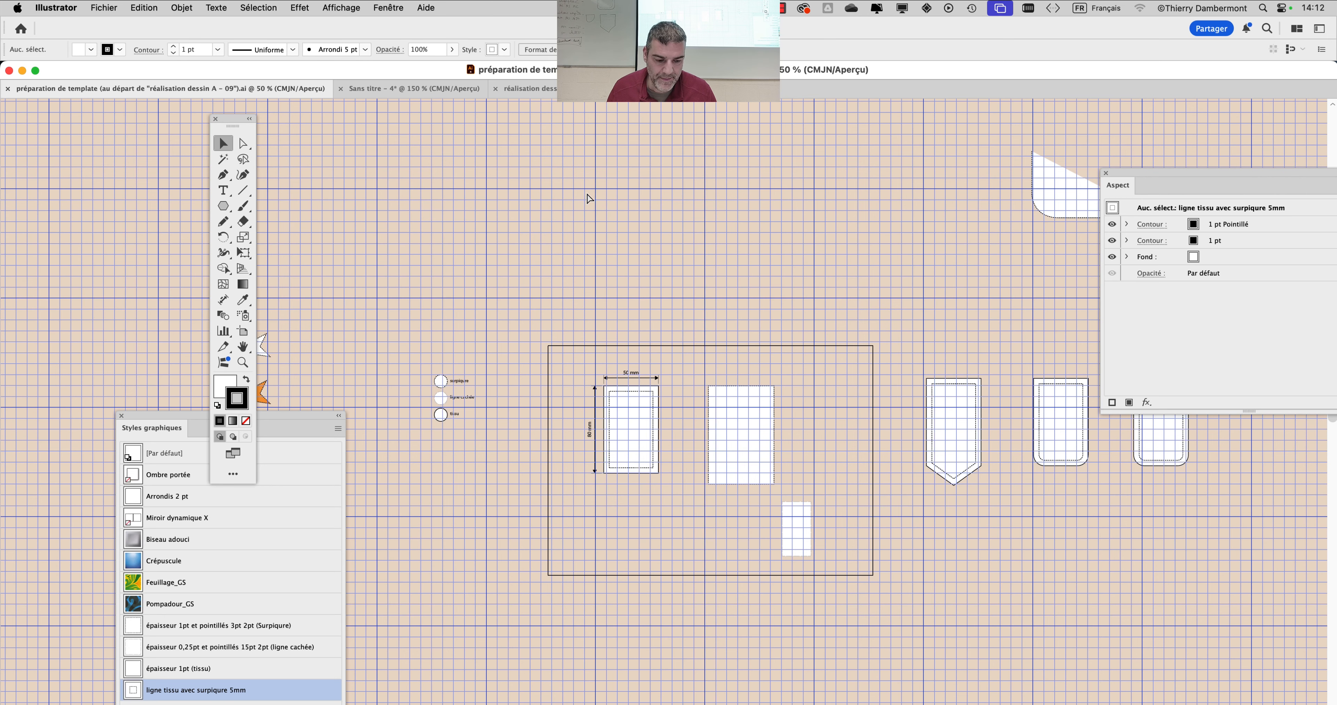
Set a custom green grid colour in the Repères et grille preferences and apply it.
click(63, 9)
mouse_move(83, 48)
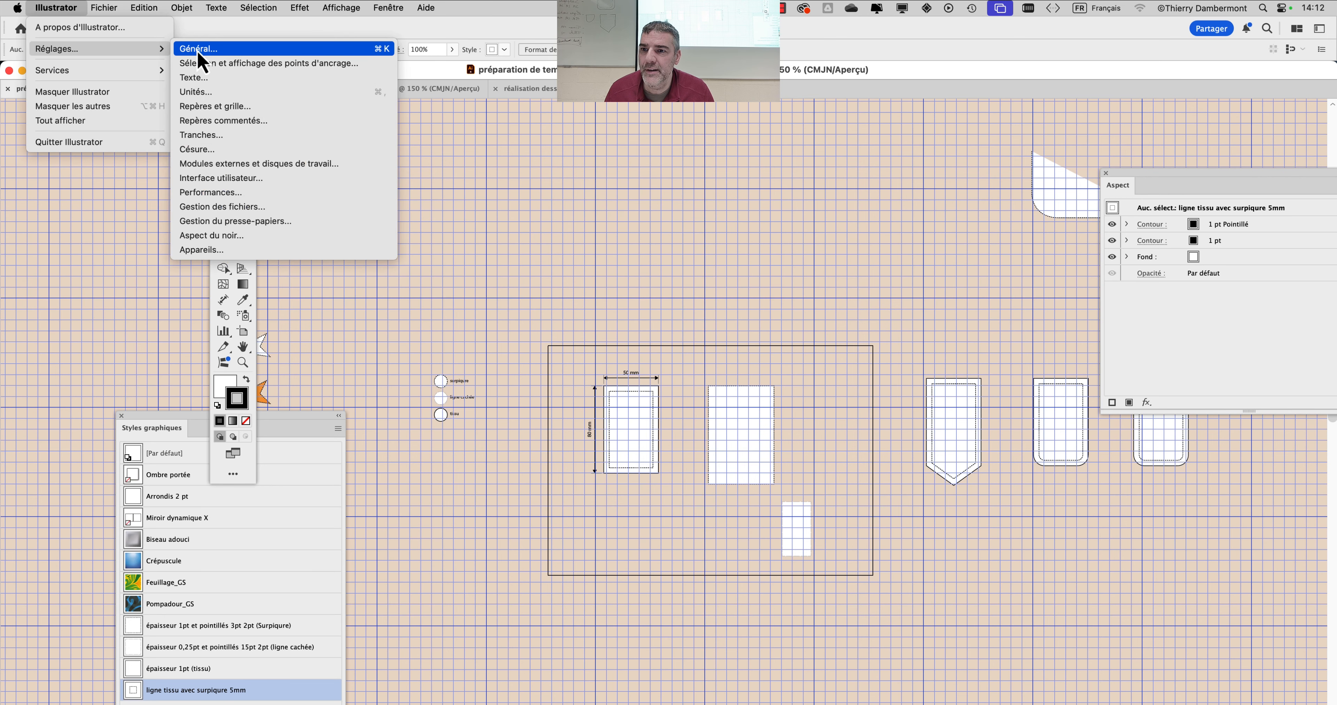
click(223, 107)
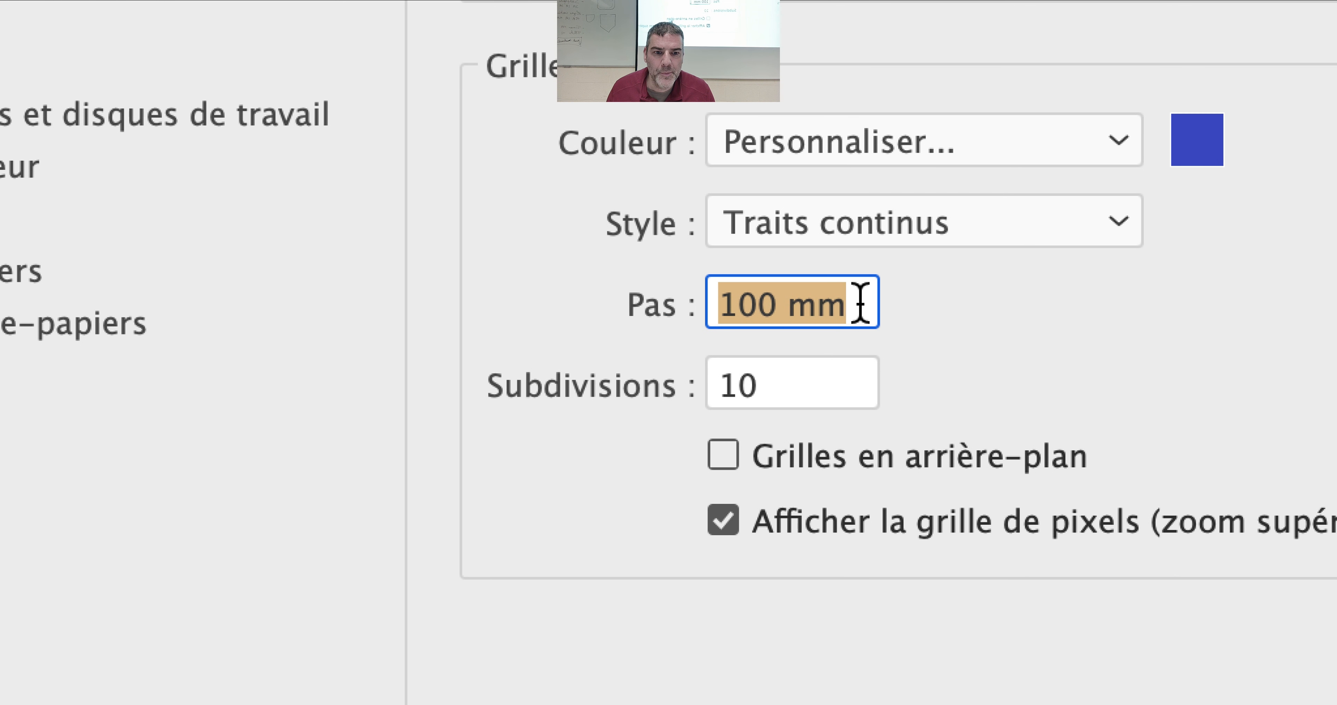
drag(860, 304, 730, 251)
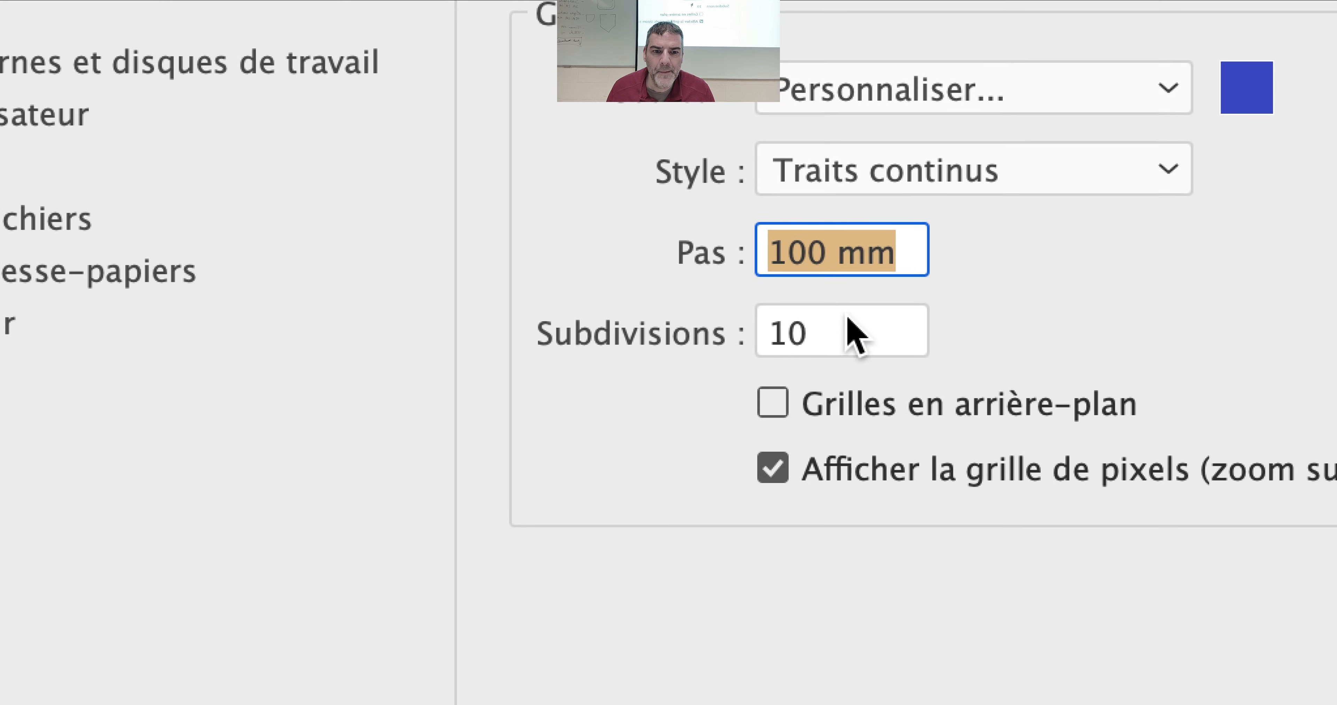
drag(855, 335, 762, 333)
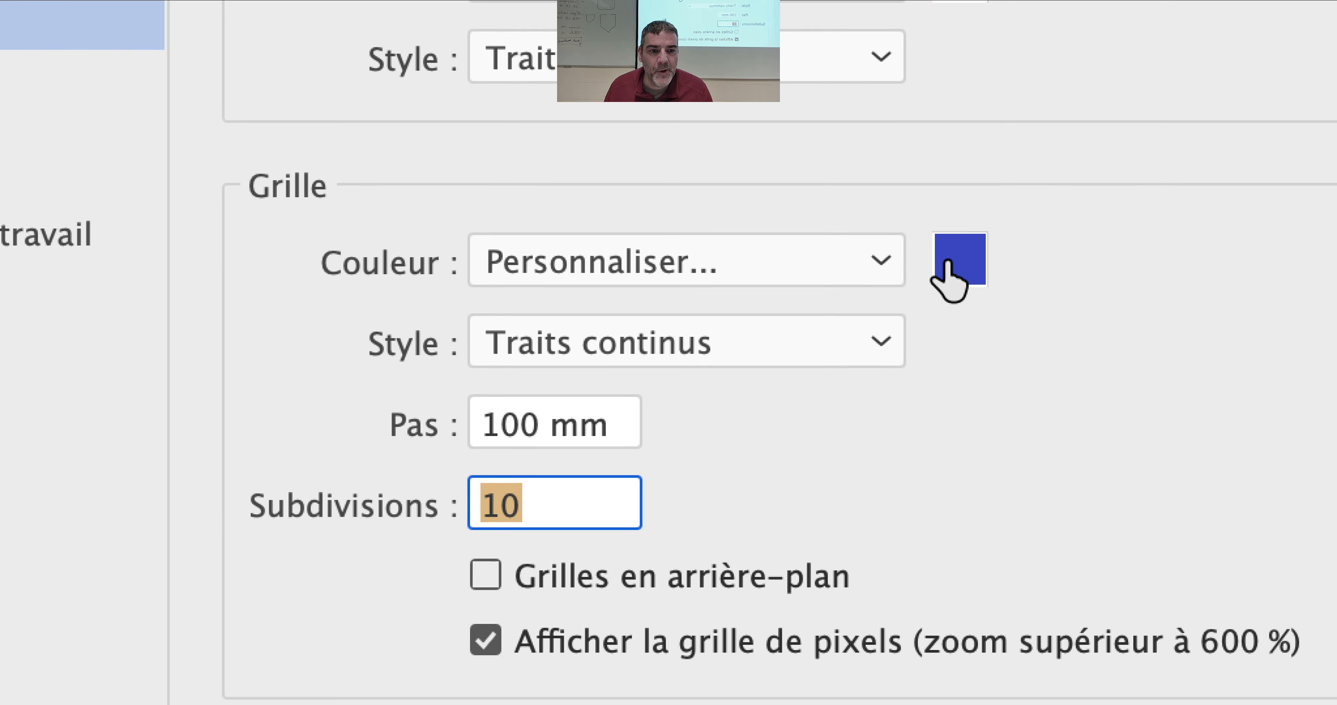
click(942, 264)
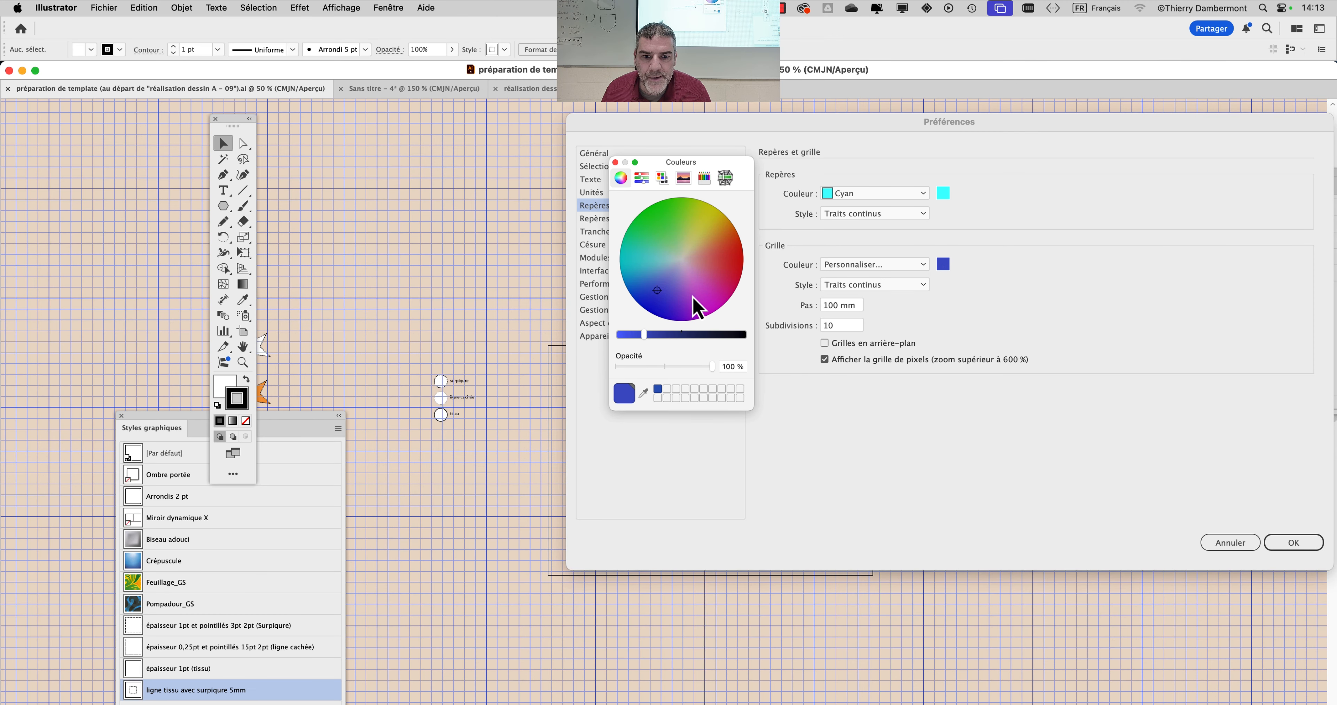
drag(696, 306, 680, 231)
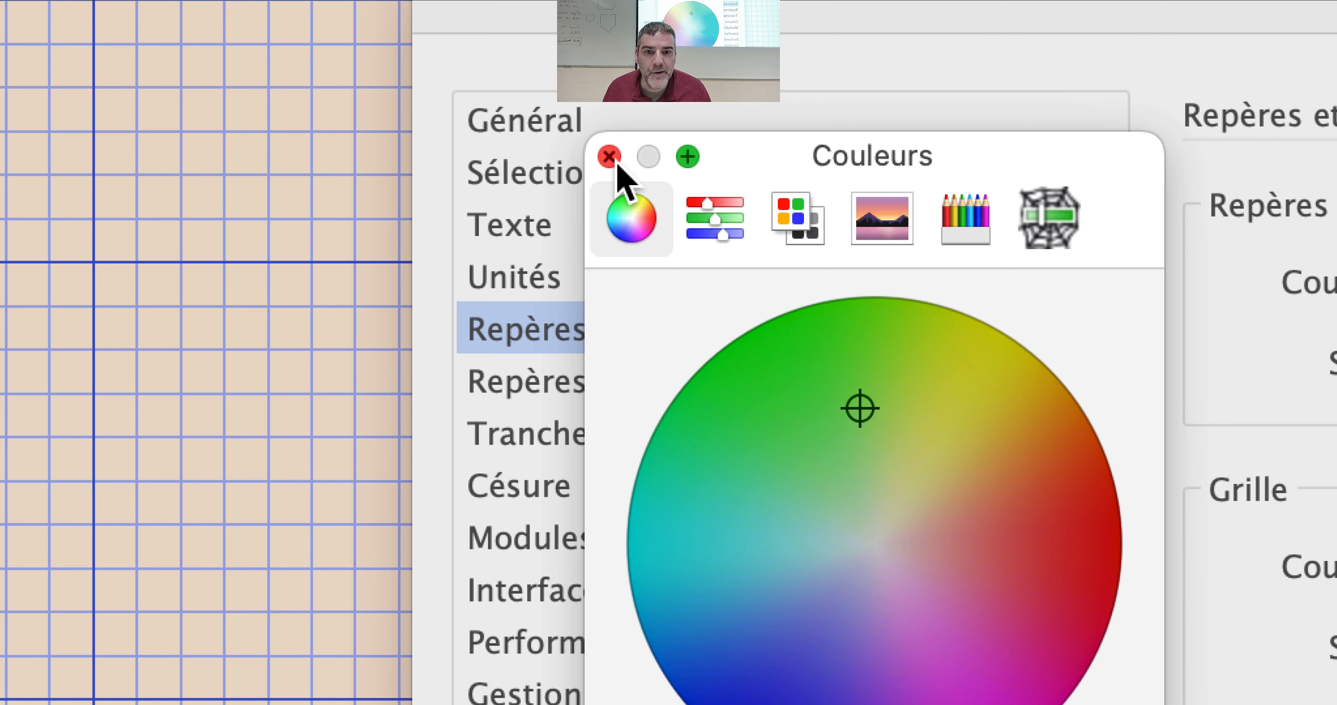
click(612, 159)
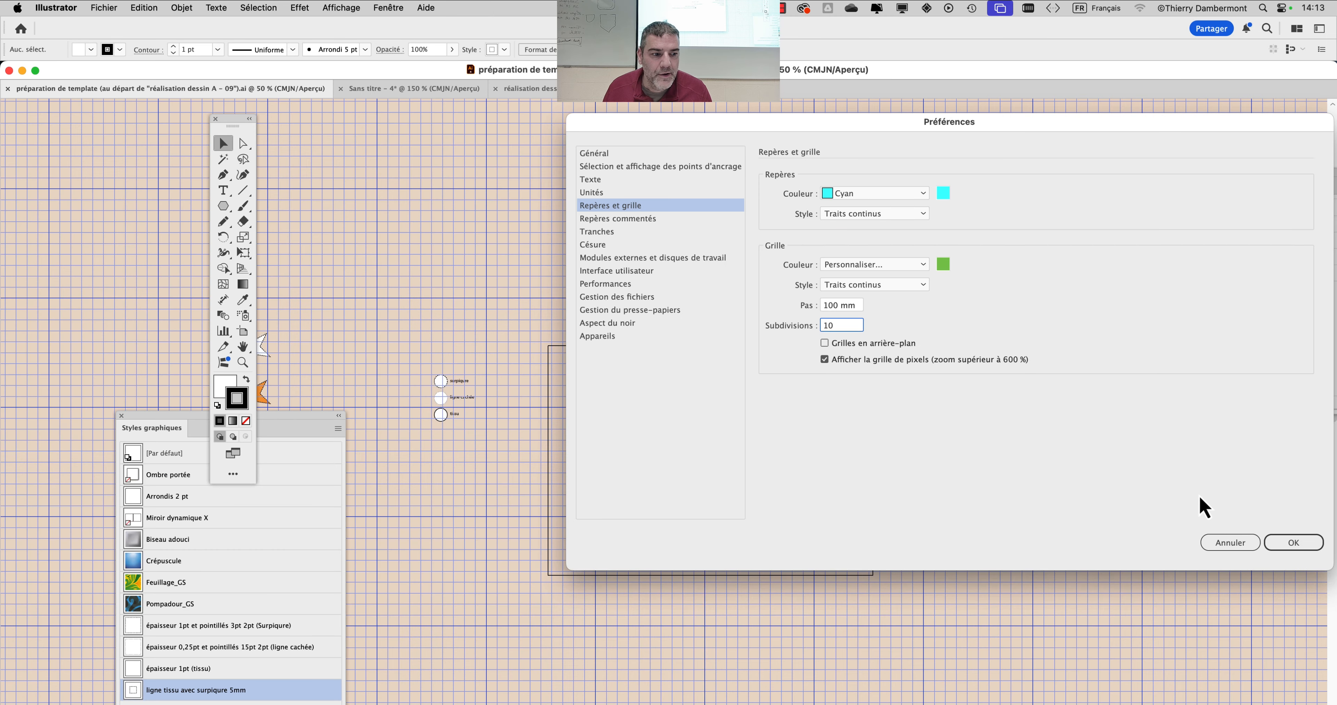
click(1289, 549)
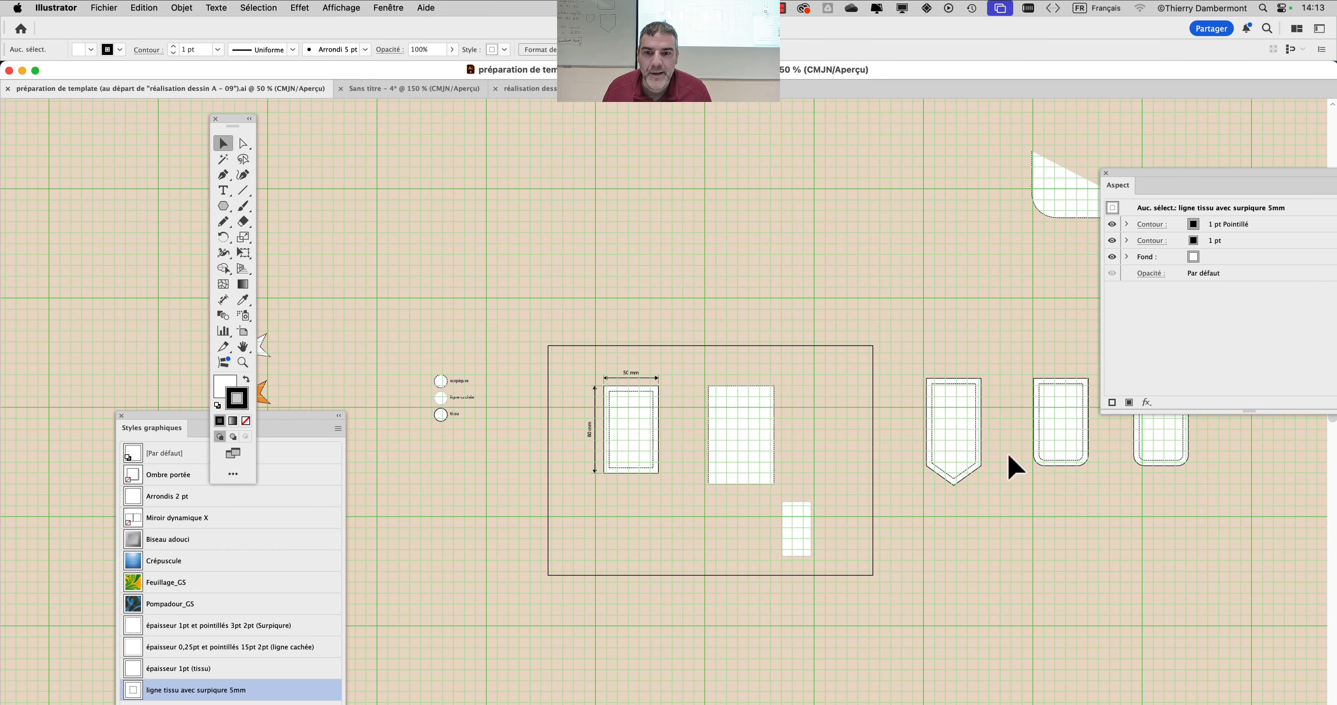
click(341, 8)
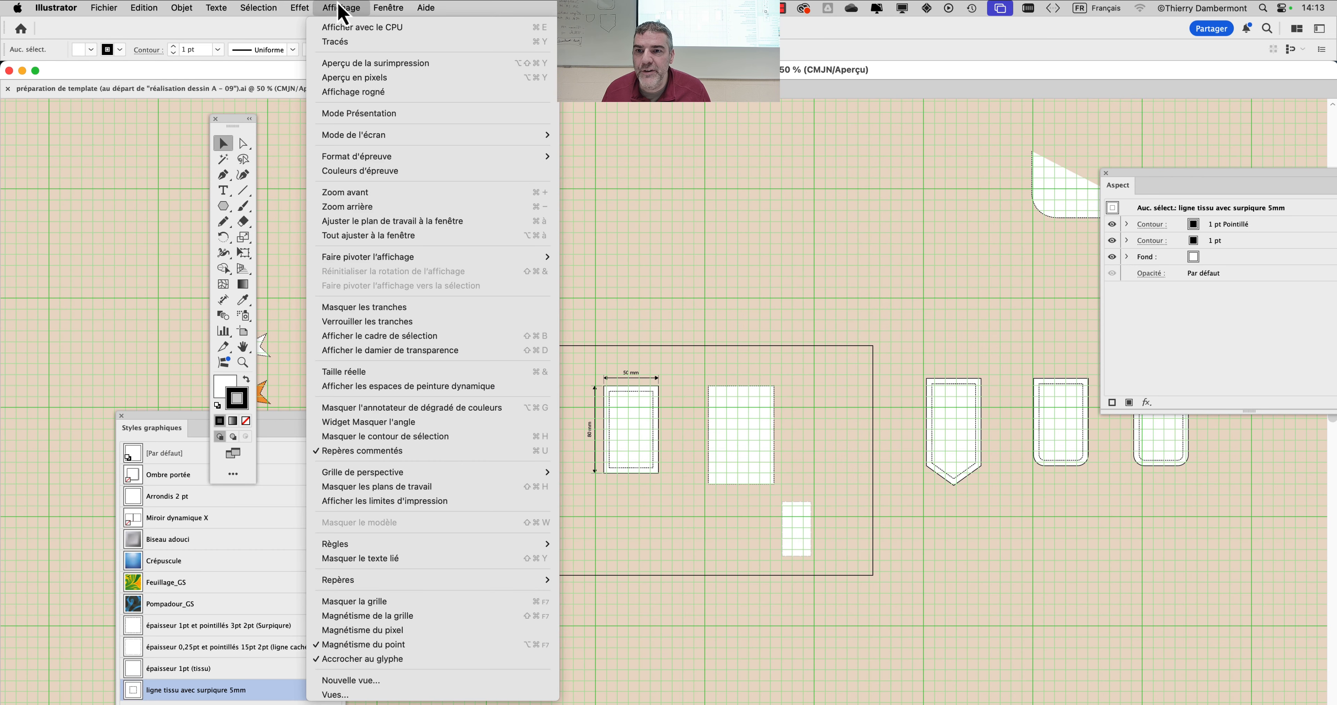
click(682, 247)
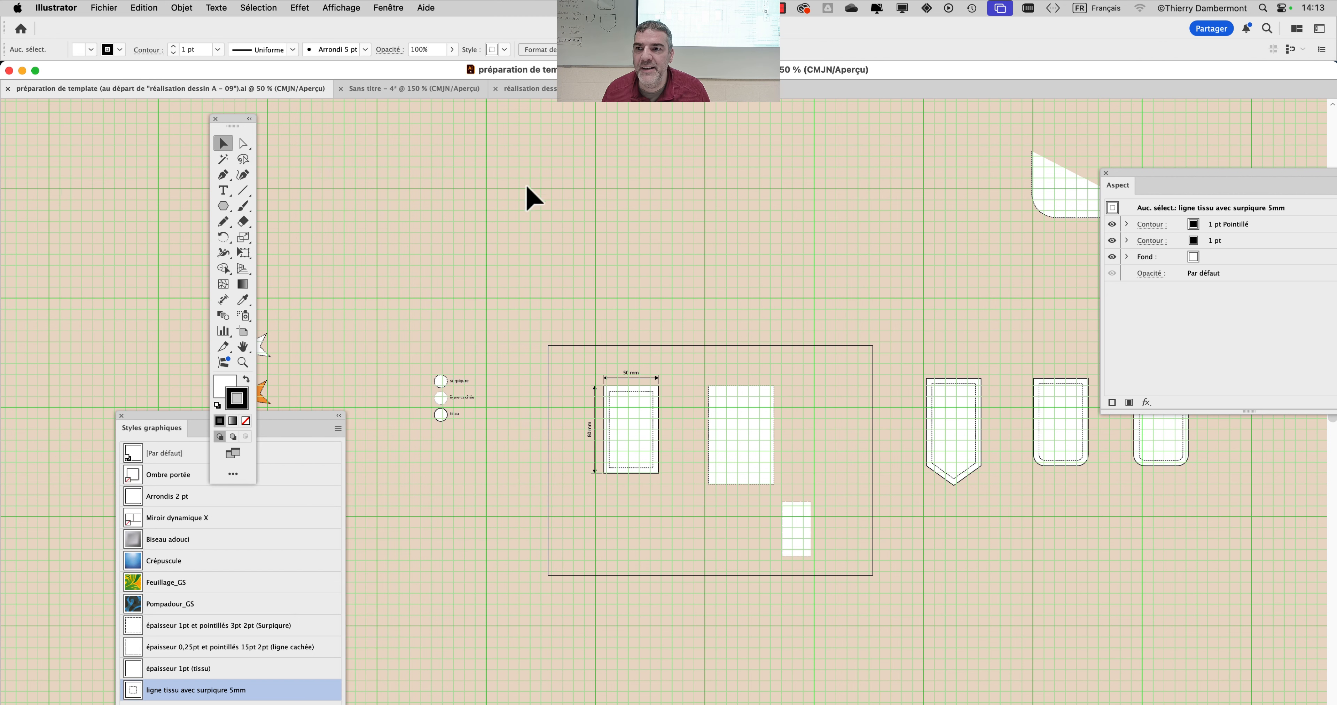
Set the grid colour to a custom muted blue in the Repères et grille preferences and apply it.
click(75, 9)
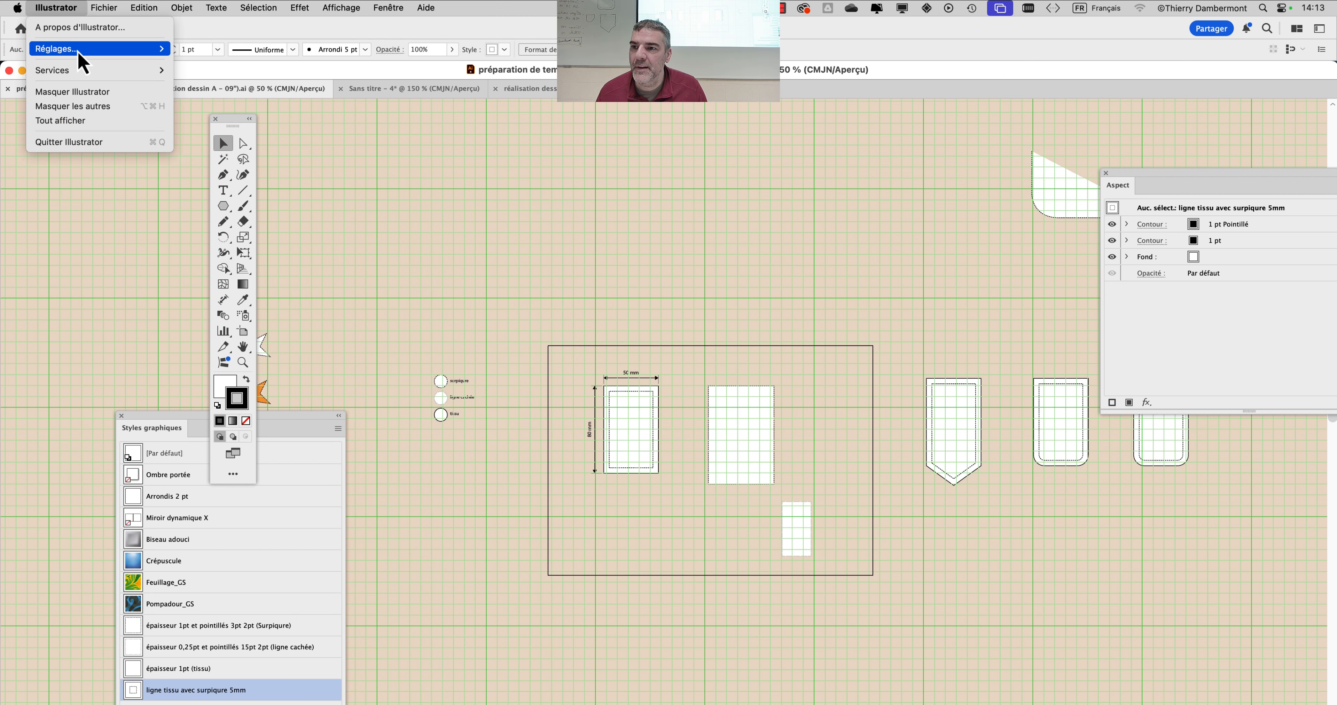
mouse_move(88, 48)
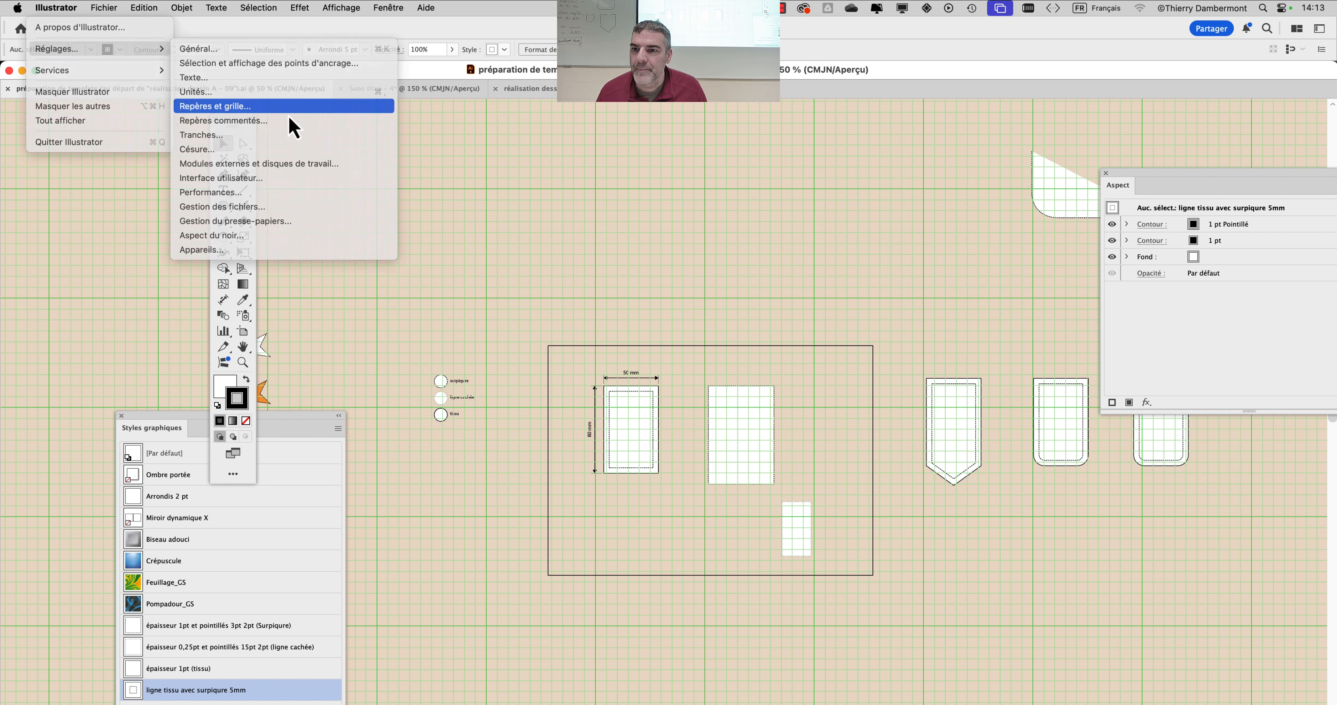
click(280, 108)
click(942, 264)
click(660, 271)
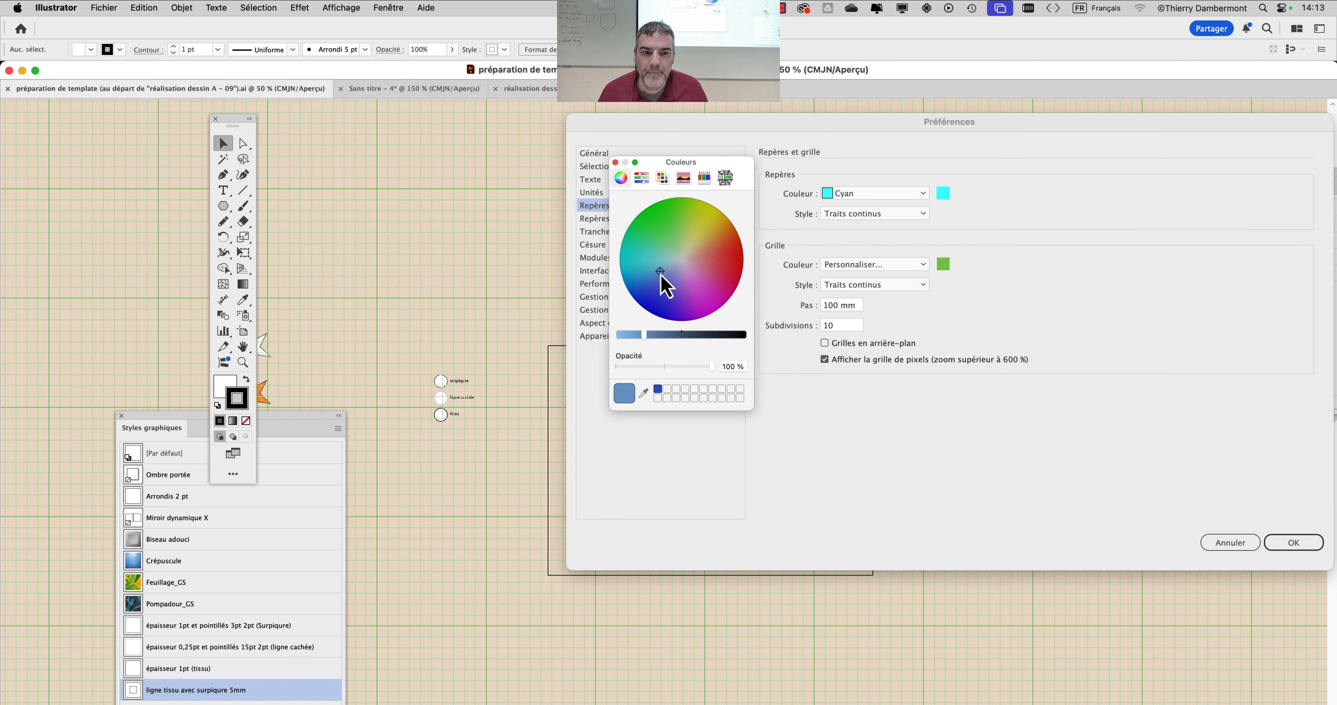
click(662, 279)
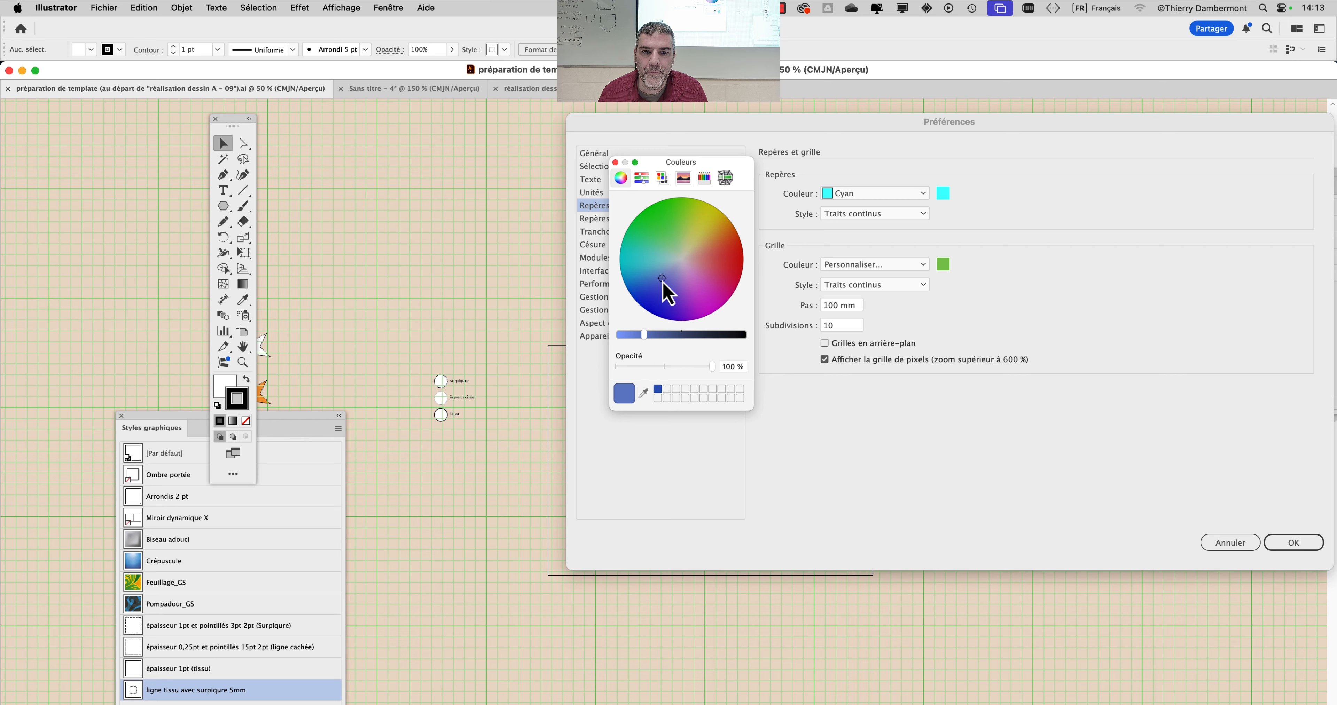
click(614, 162)
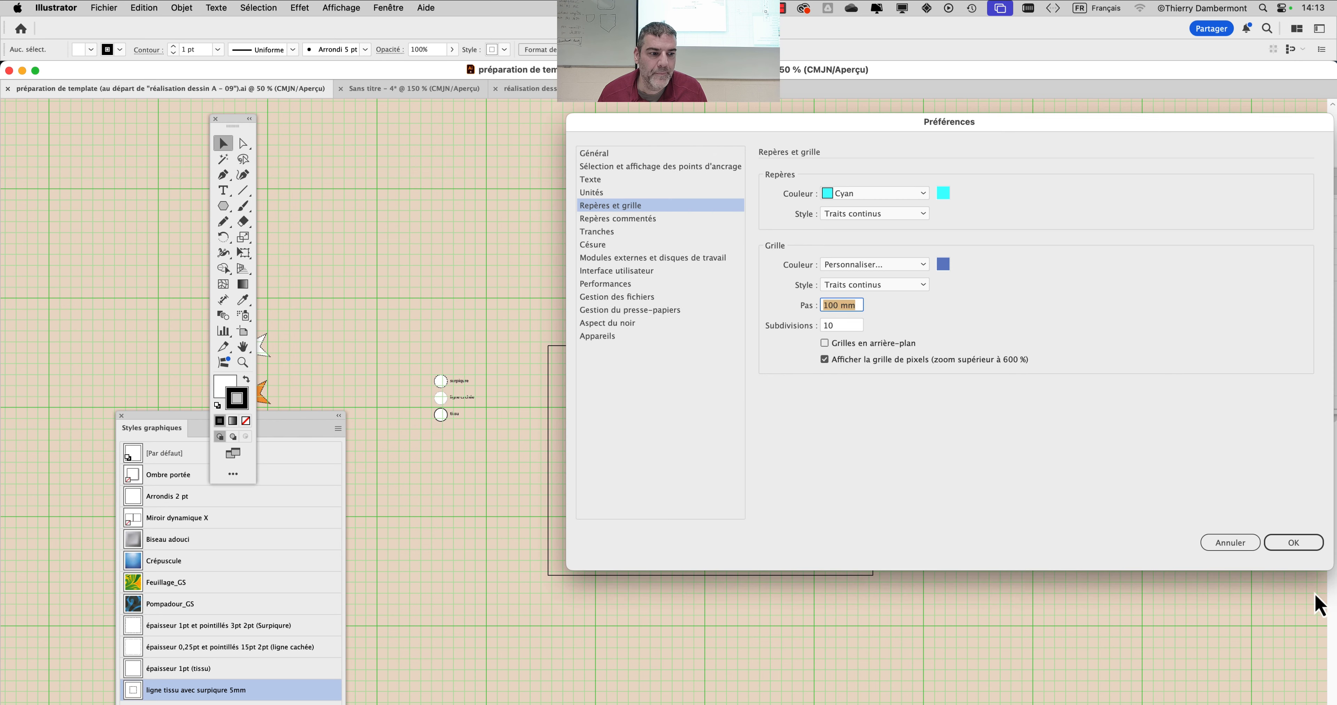
click(1292, 542)
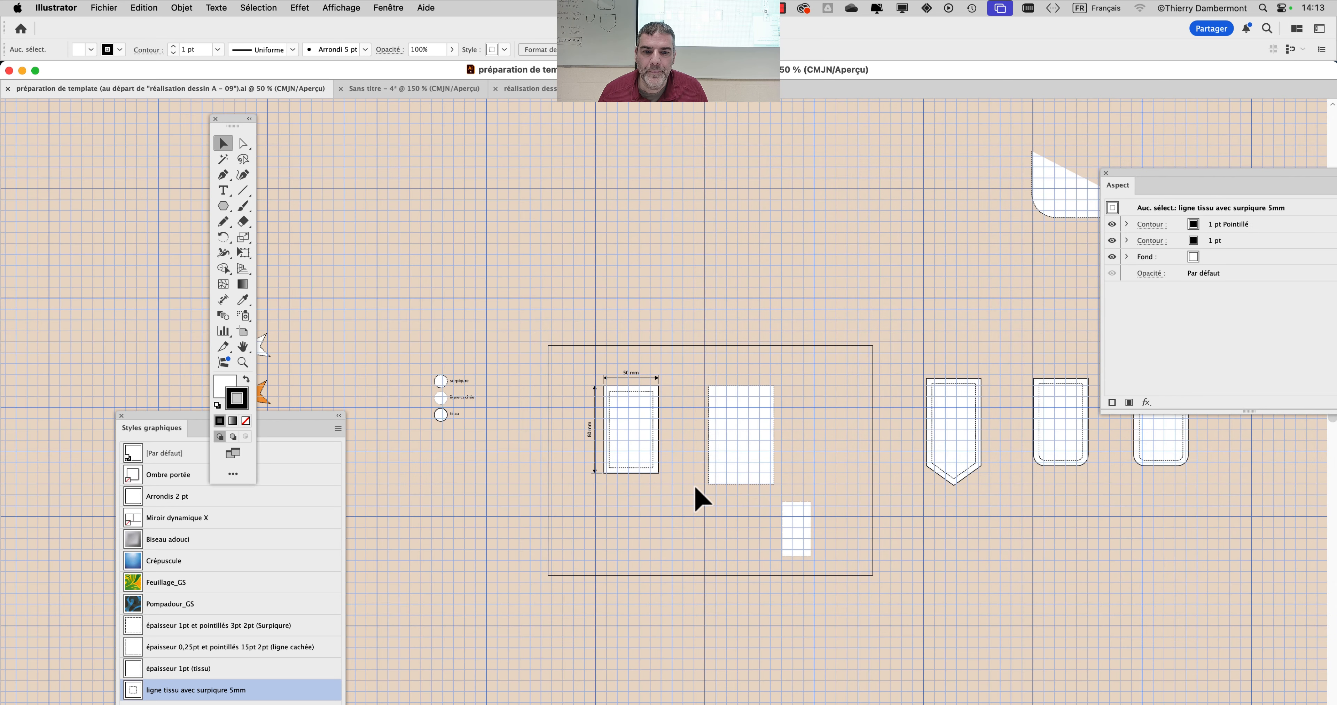
Show the Calques panel over the drawing and select the locked fond layer.
scroll(694, 487, up, 3)
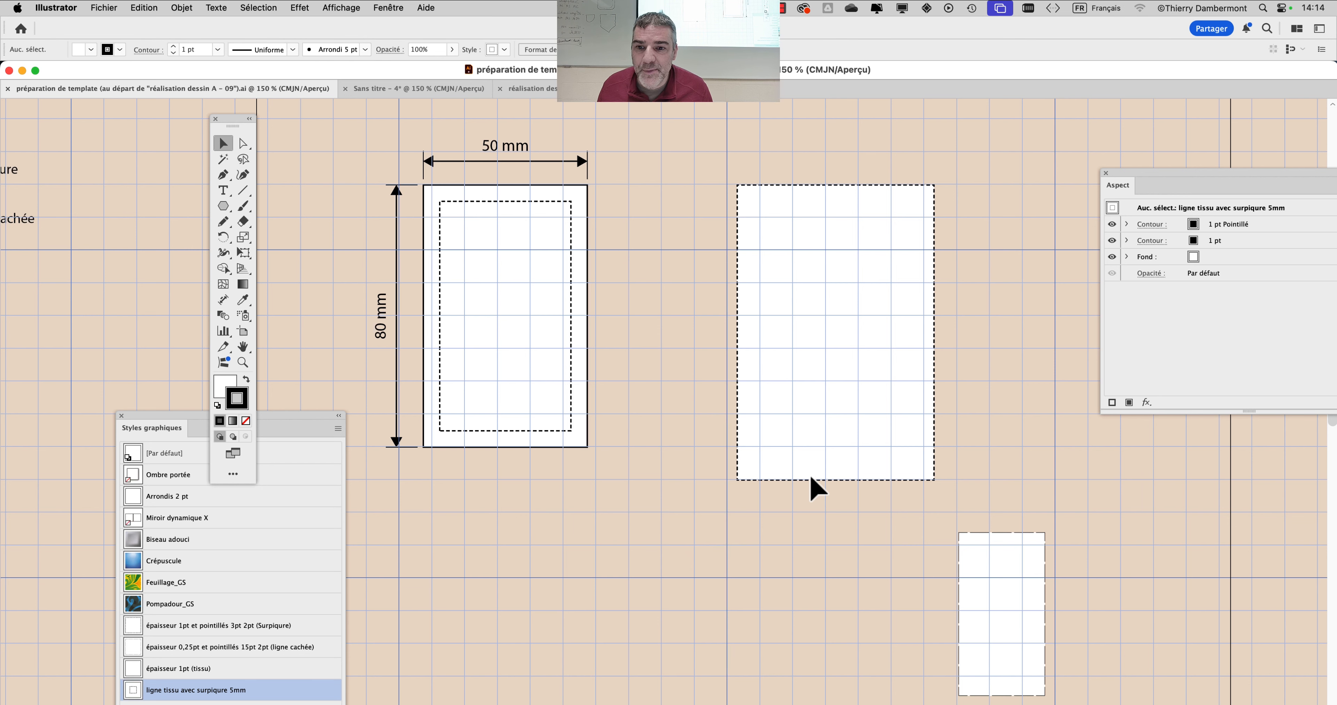
scroll(756, 374, down, 1)
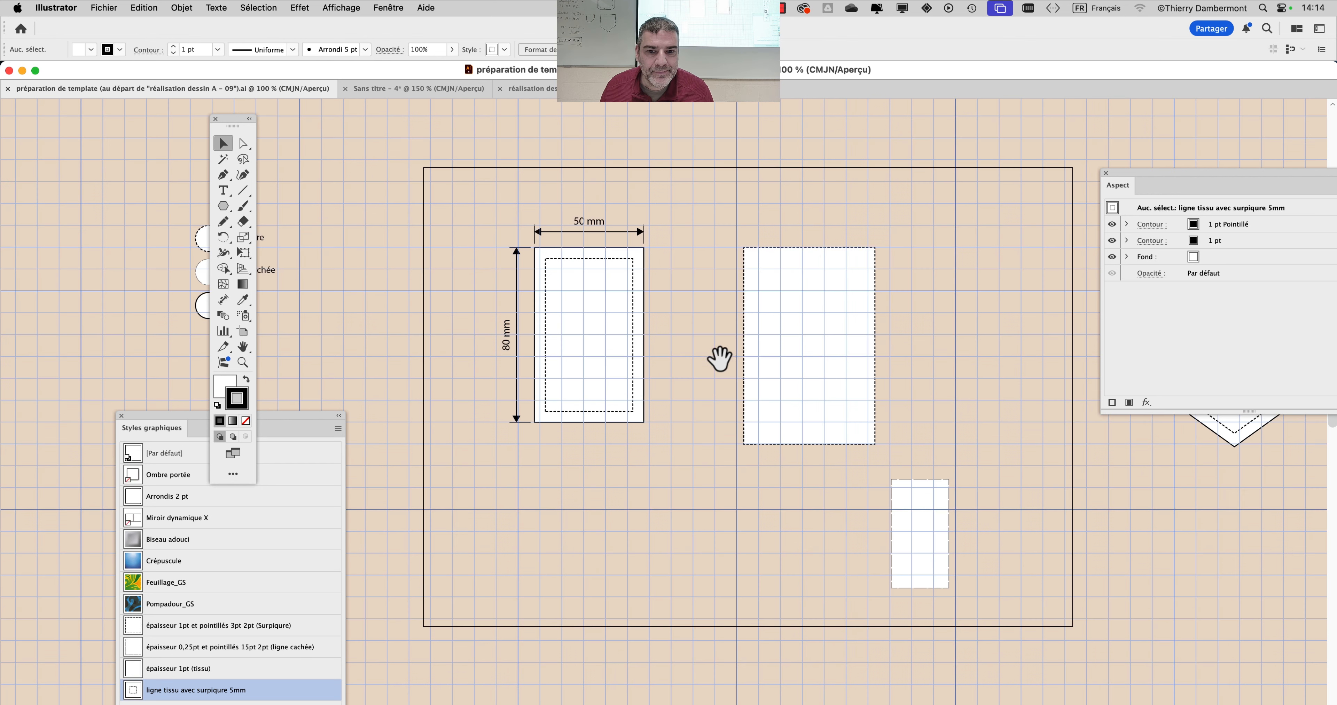
drag(719, 357, 686, 421)
click(388, 8)
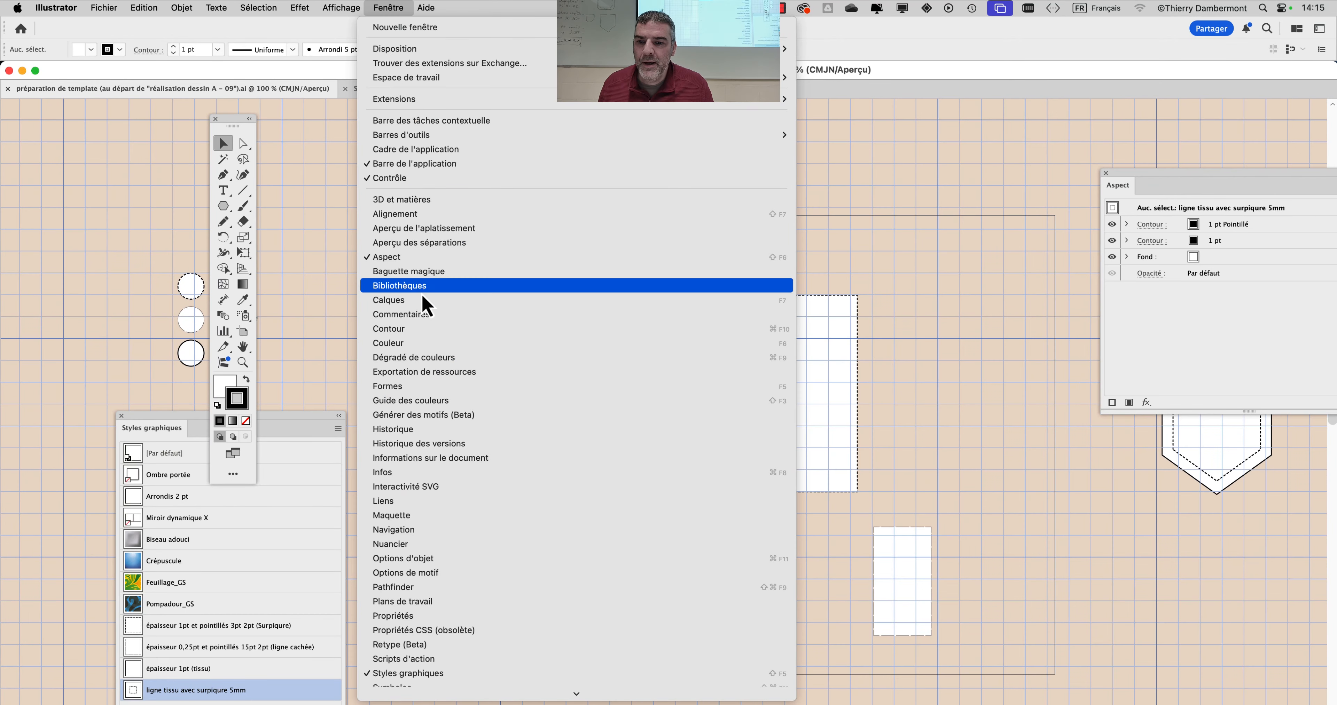
click(424, 300)
drag(311, 537, 969, 137)
click(896, 195)
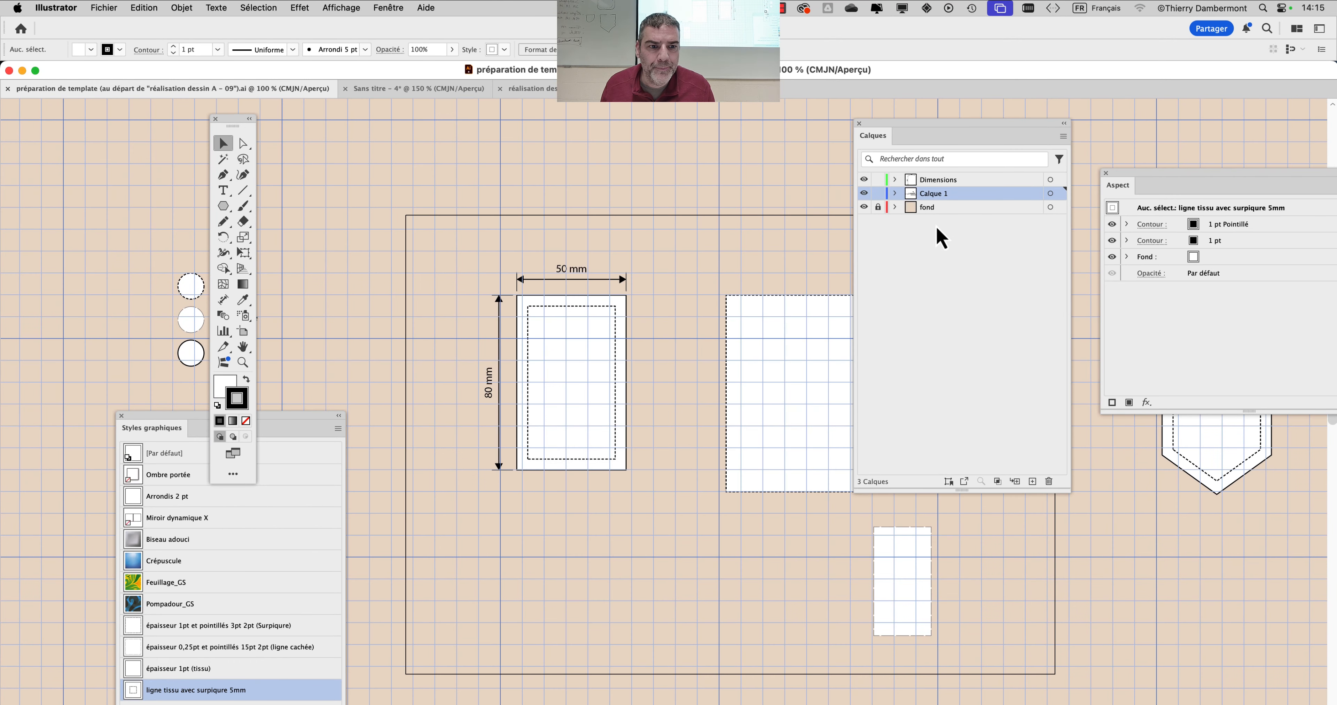
click(945, 206)
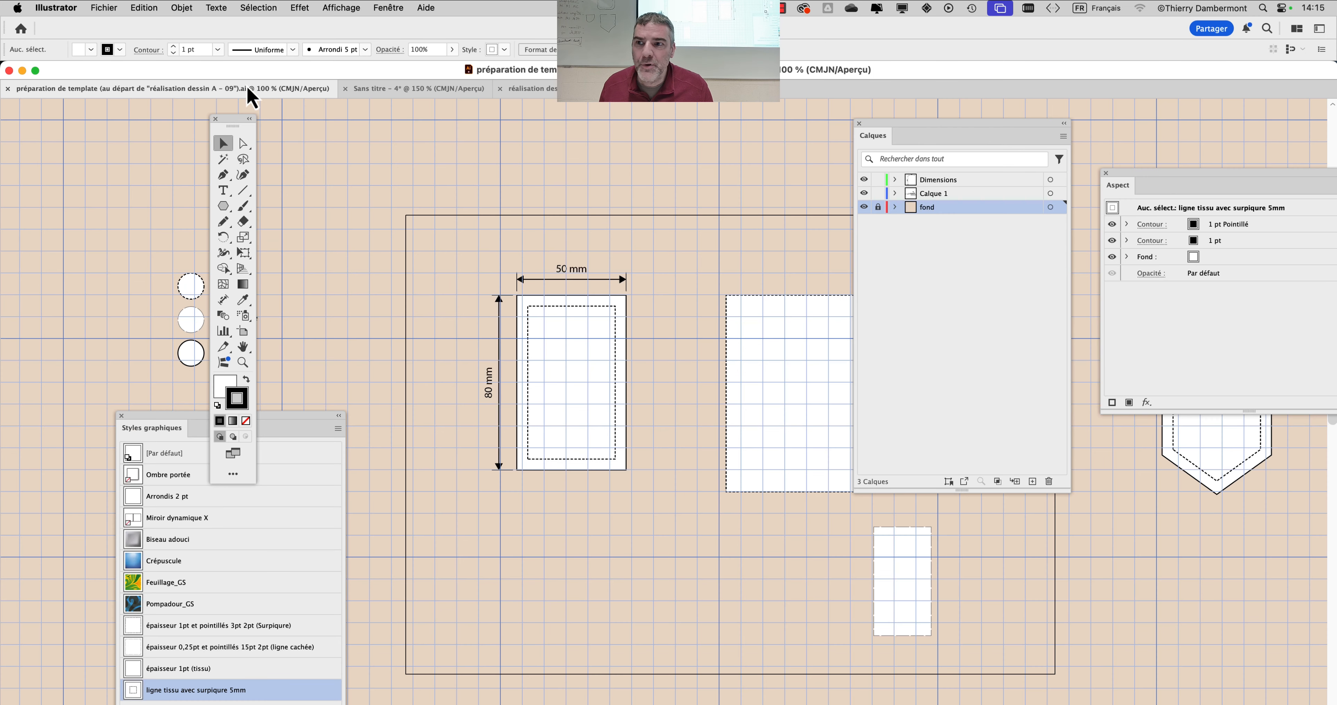
Enable the Grilles en arrière-plan option in the Repères et grille preferences.
click(75, 7)
mouse_move(67, 50)
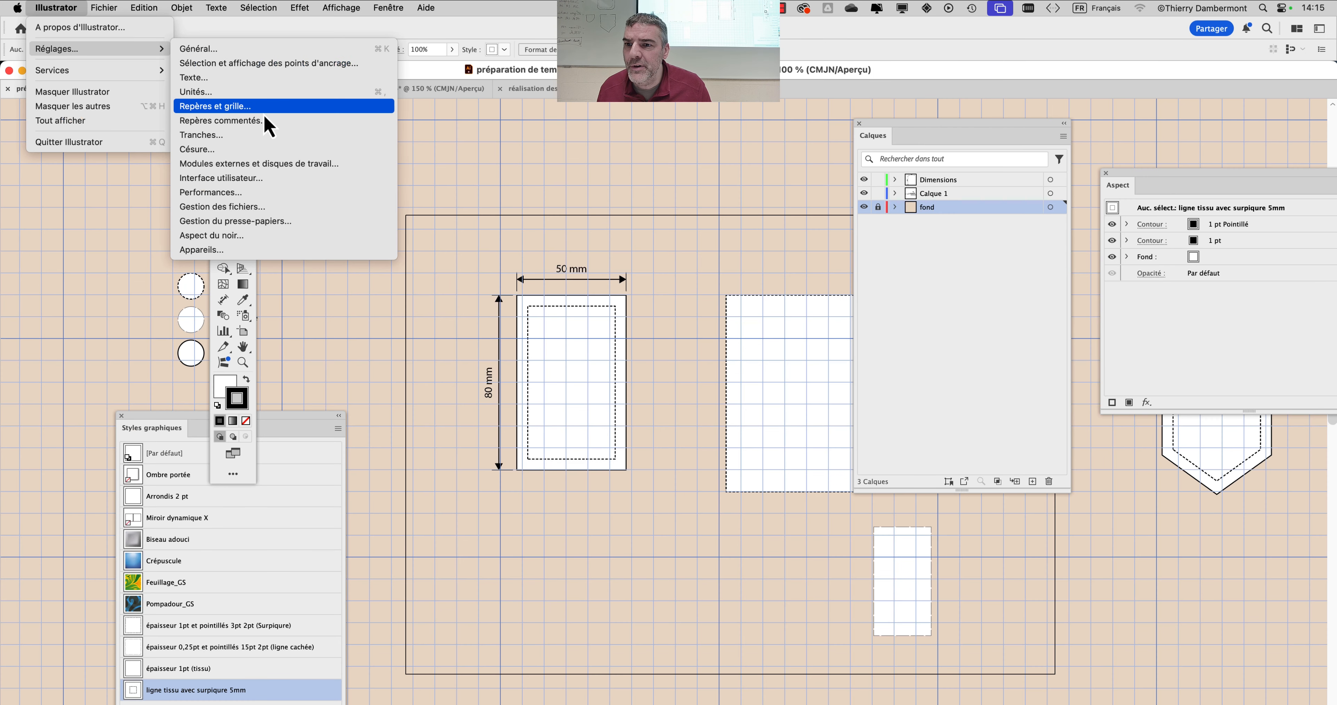
click(291, 110)
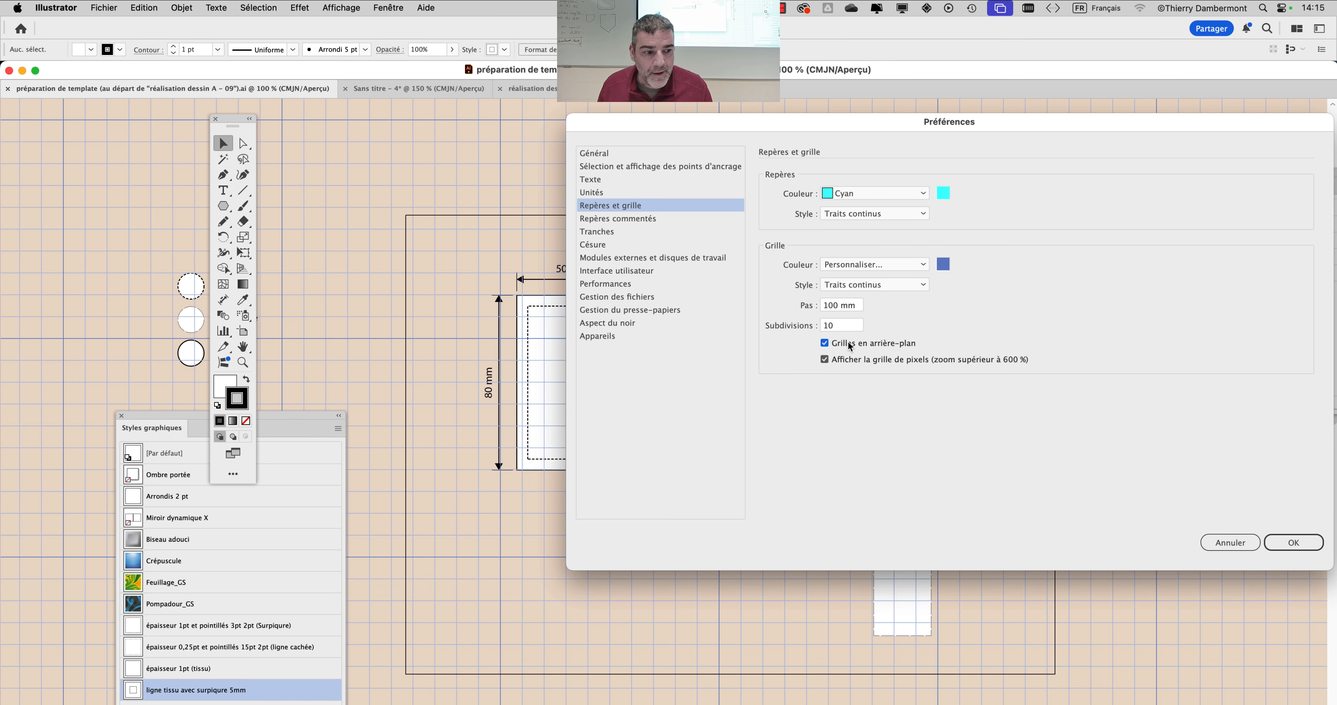
click(1290, 543)
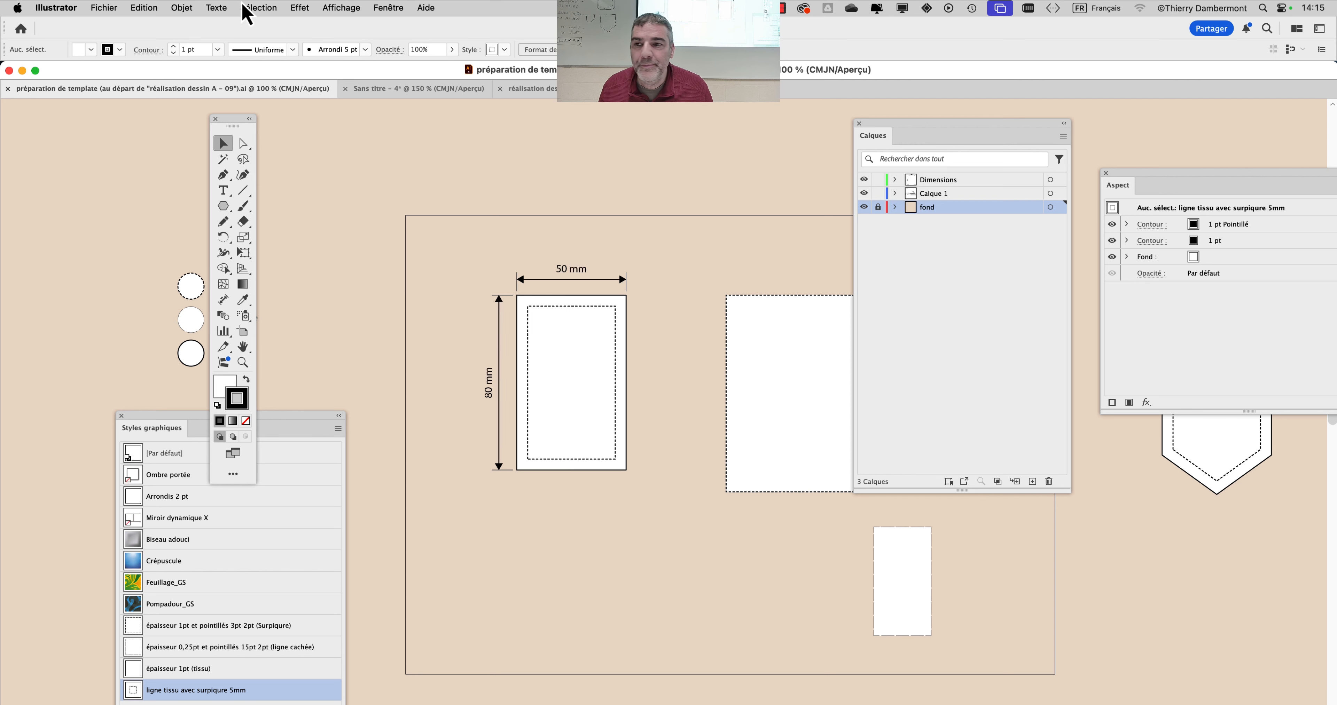
Disable the Grilles en arrière-plan option in the Repères et grille preferences.
click(56, 7)
mouse_move(161, 49)
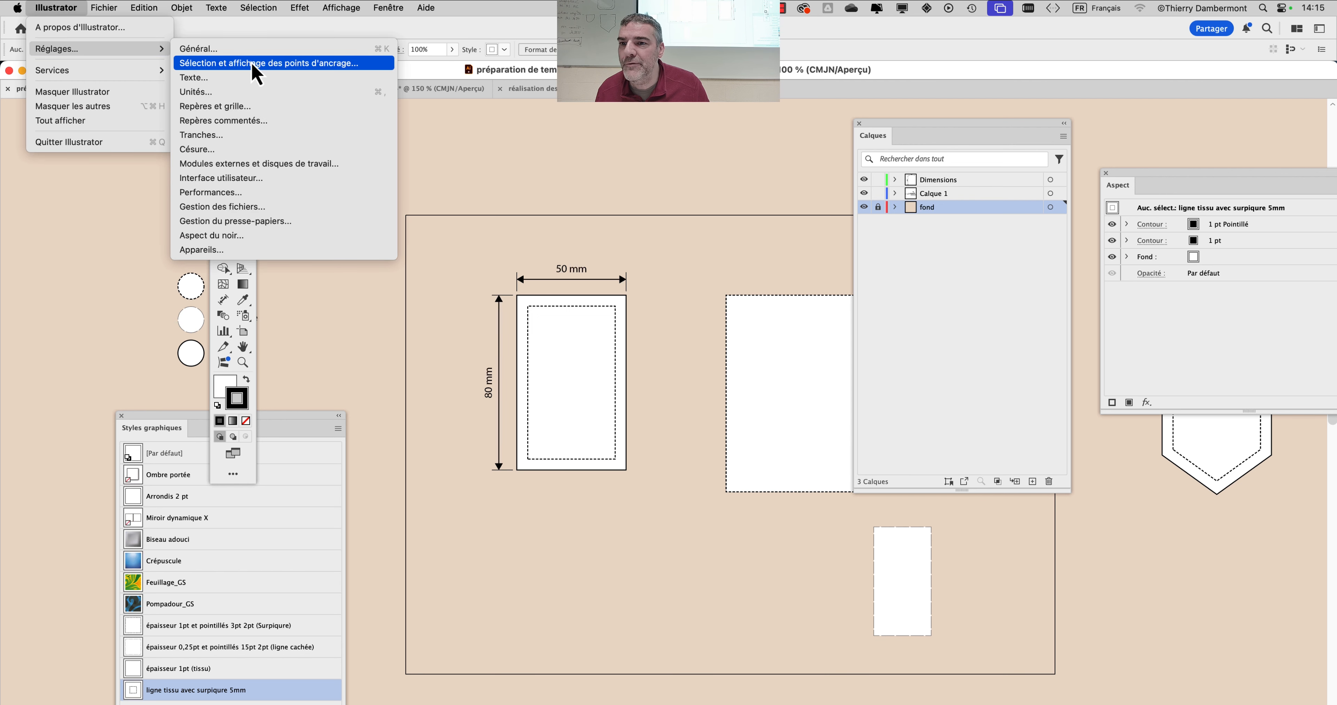
click(256, 106)
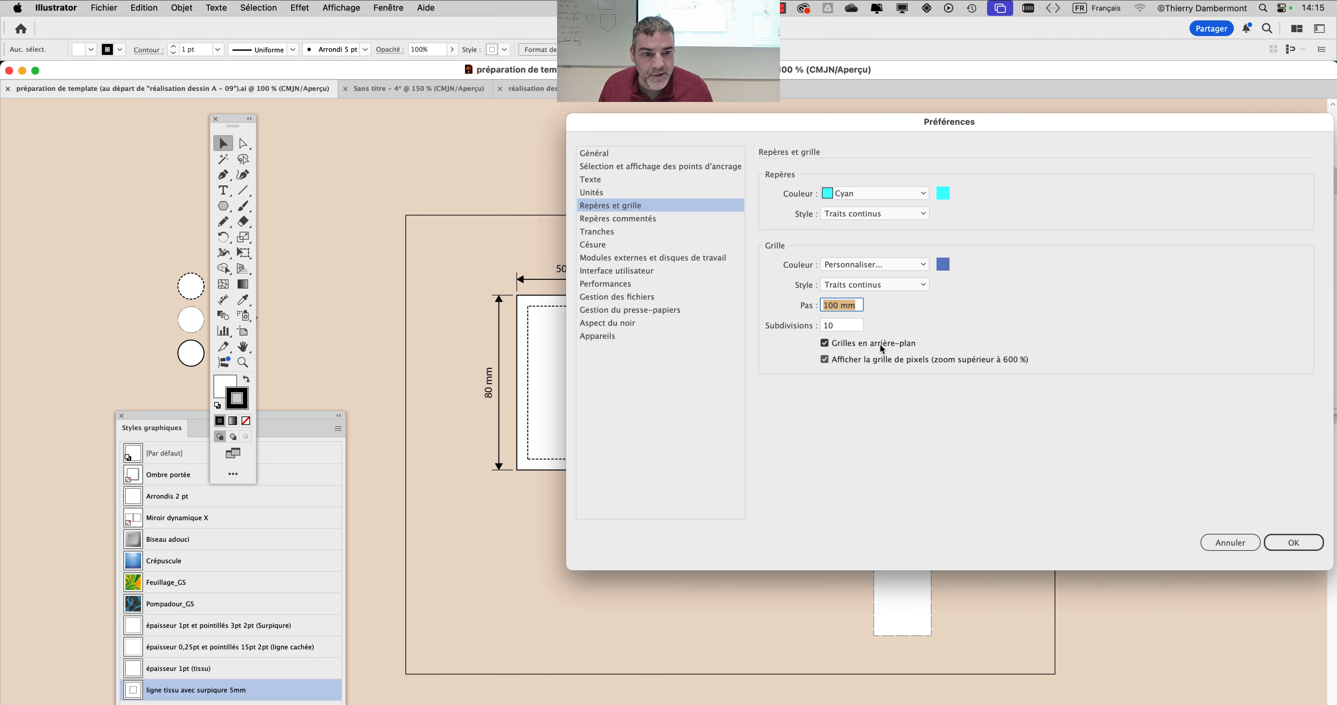
click(882, 349)
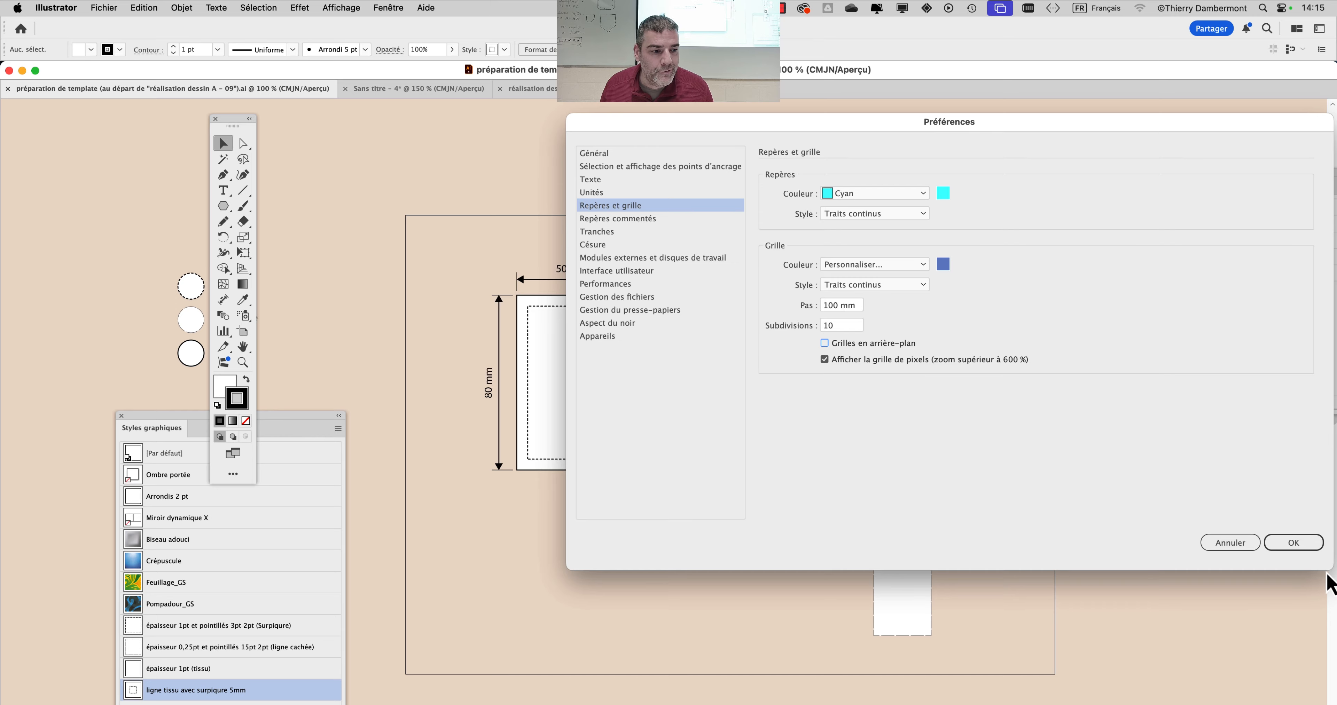
click(1294, 543)
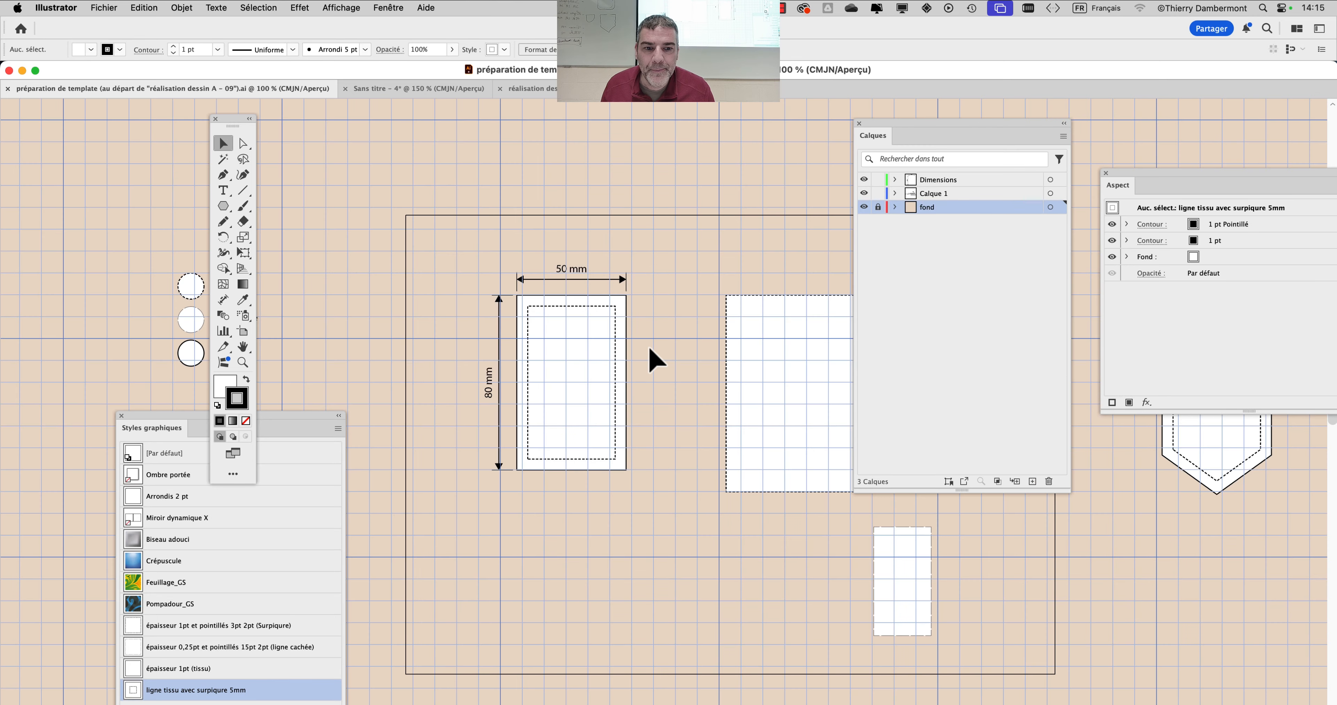
Reposition the floating Calques panel and the toolbox to free the space around the artboard and its surrounding shapes.
scroll(649, 348, down, 1)
drag(606, 302, 510, 239)
scroll(685, 304, down, 2)
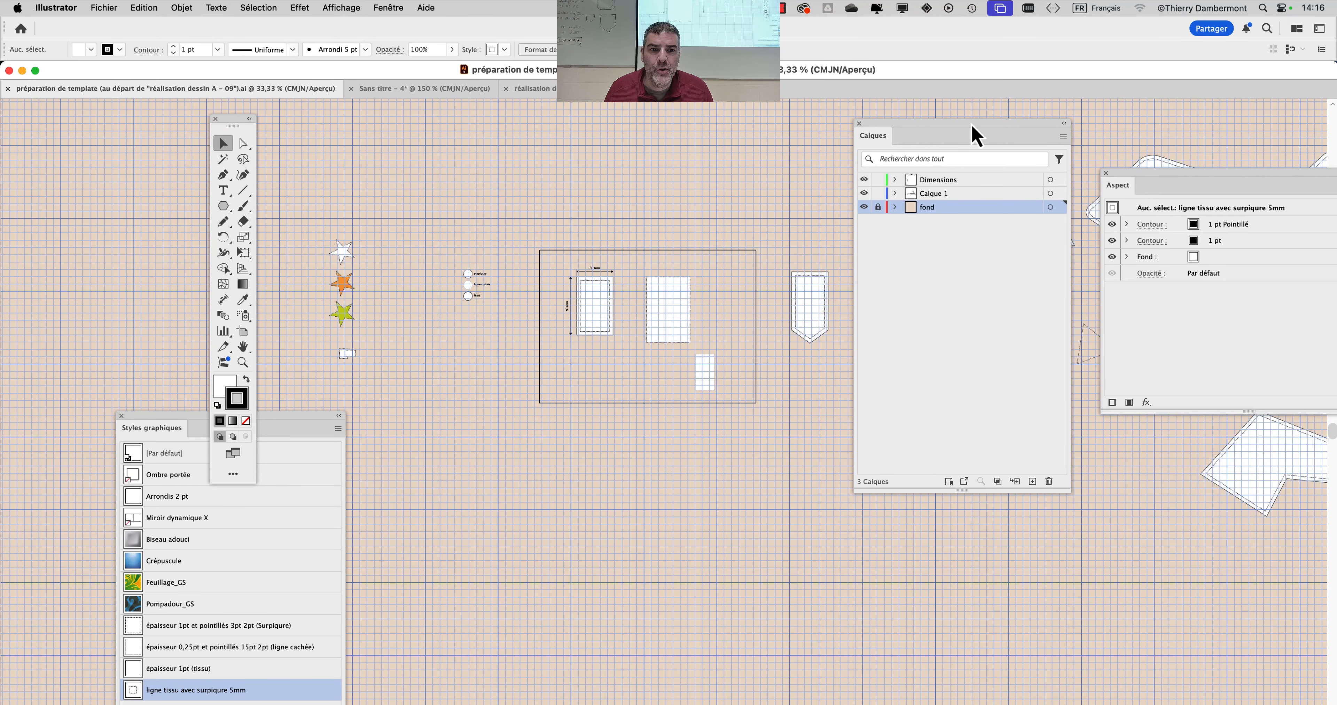
drag(910, 137, 1044, 126)
drag(608, 187, 618, 220)
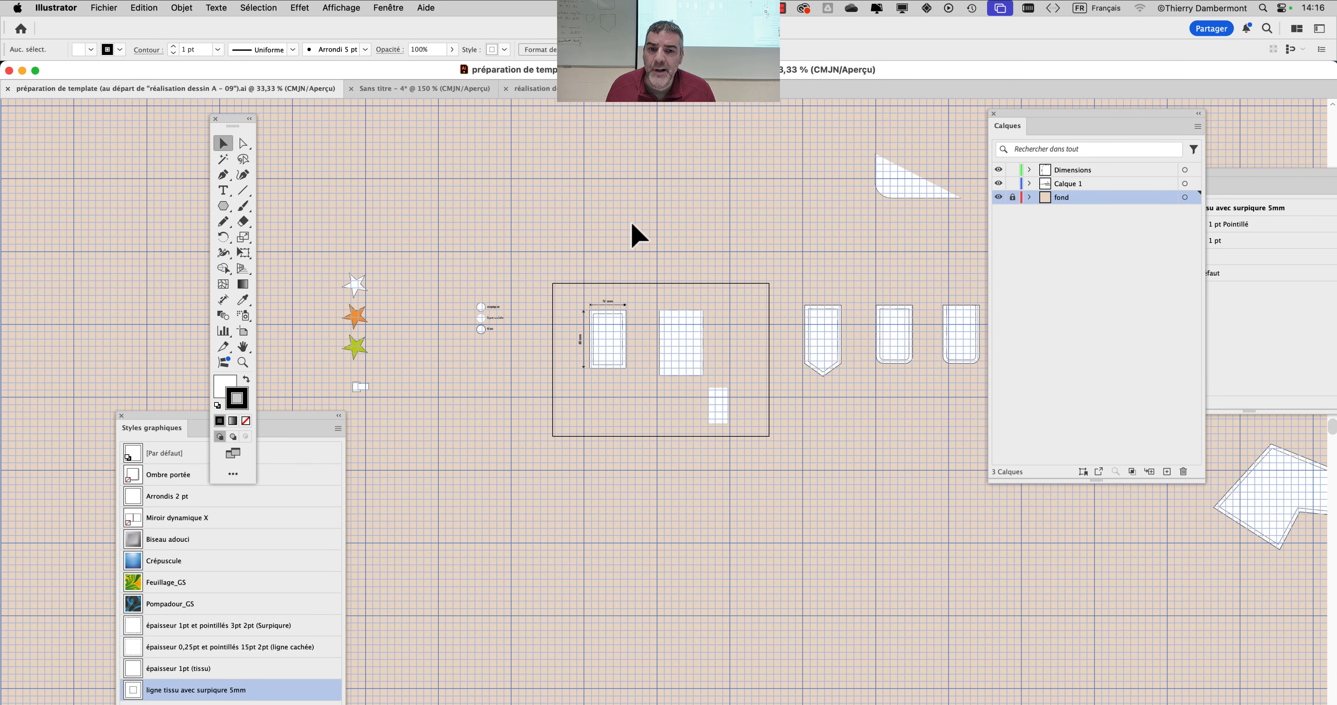
drag(231, 124, 345, 136)
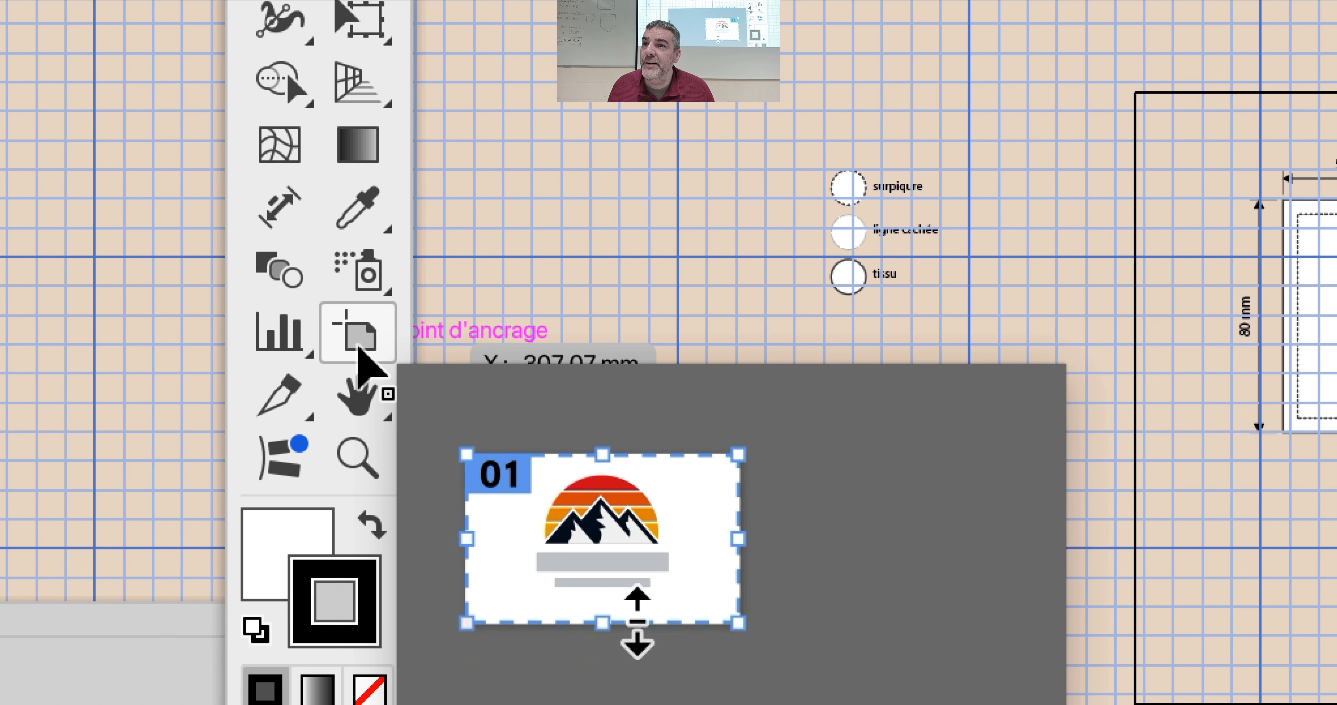
Set the A4 artboard to portrait orientation with the Artboard tool and return to the Selection tool.
click(360, 349)
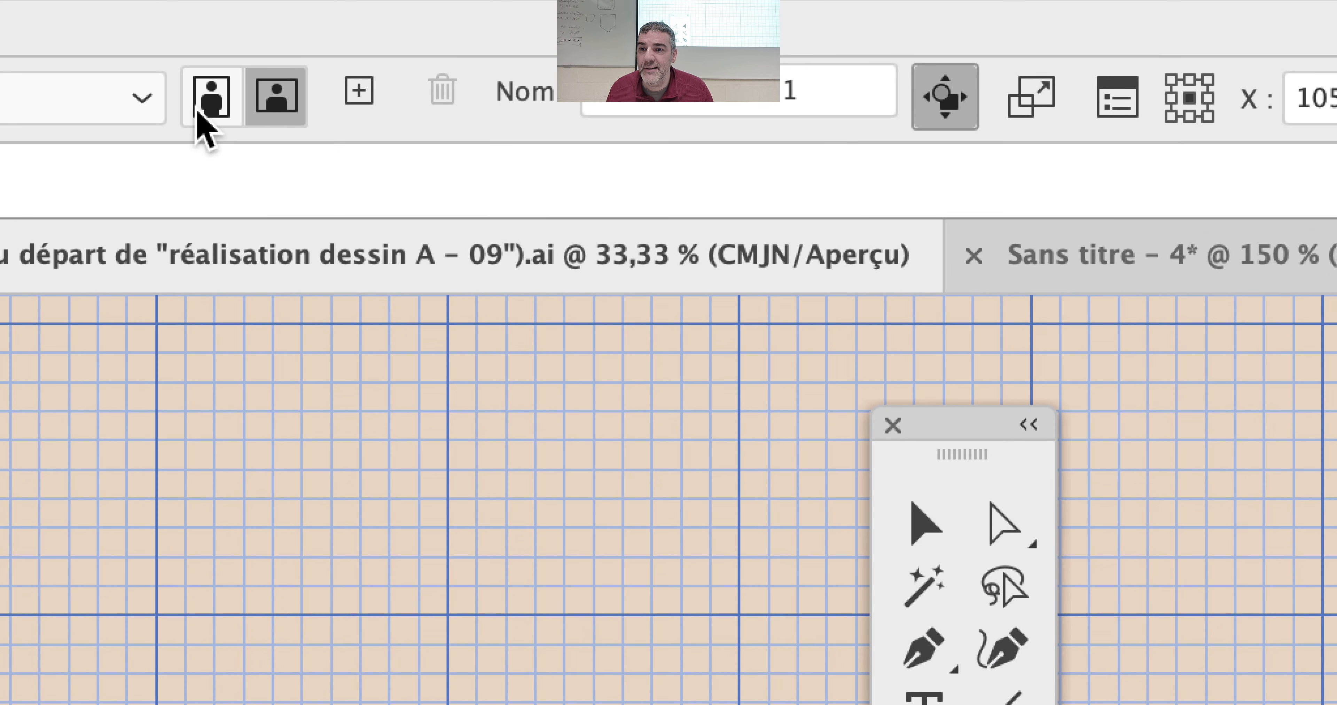
click(434, 109)
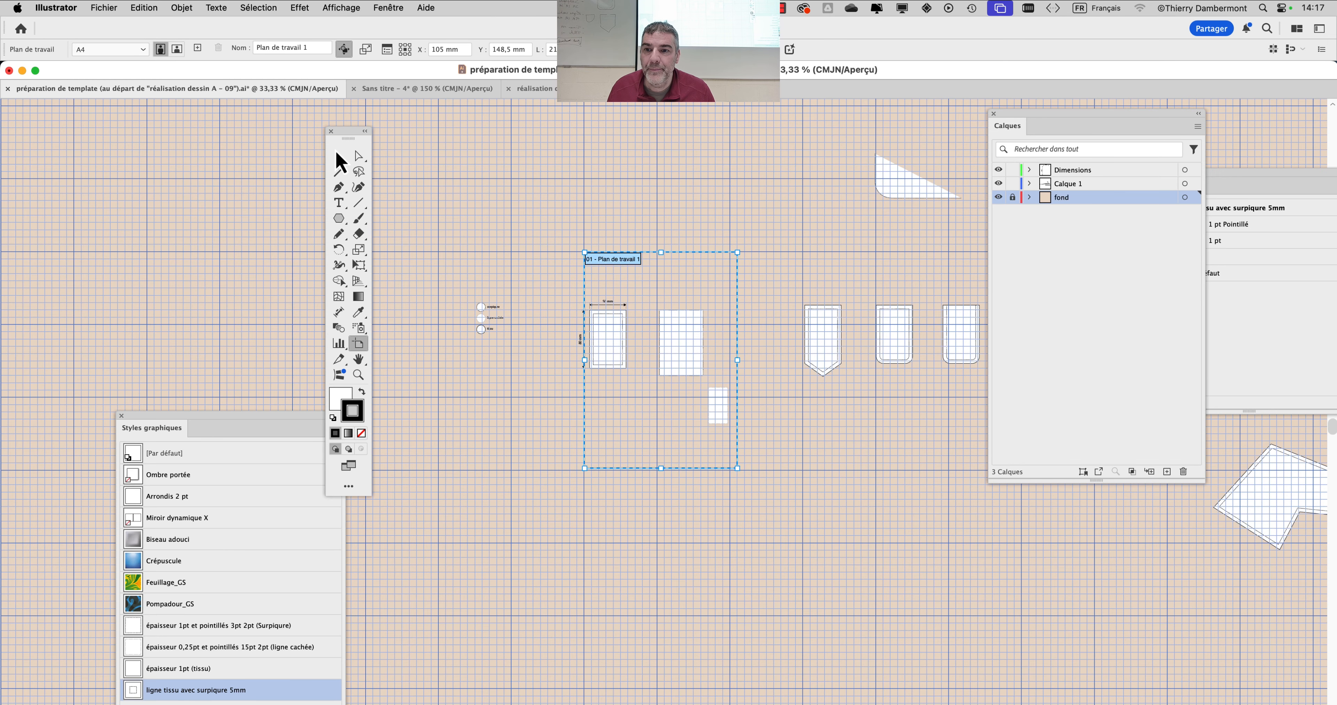
click(925, 523)
Move the toolbox clear of the artboard and examine how the artboard's upper-left corner lines up with the grid.
scroll(709, 308, up, 2)
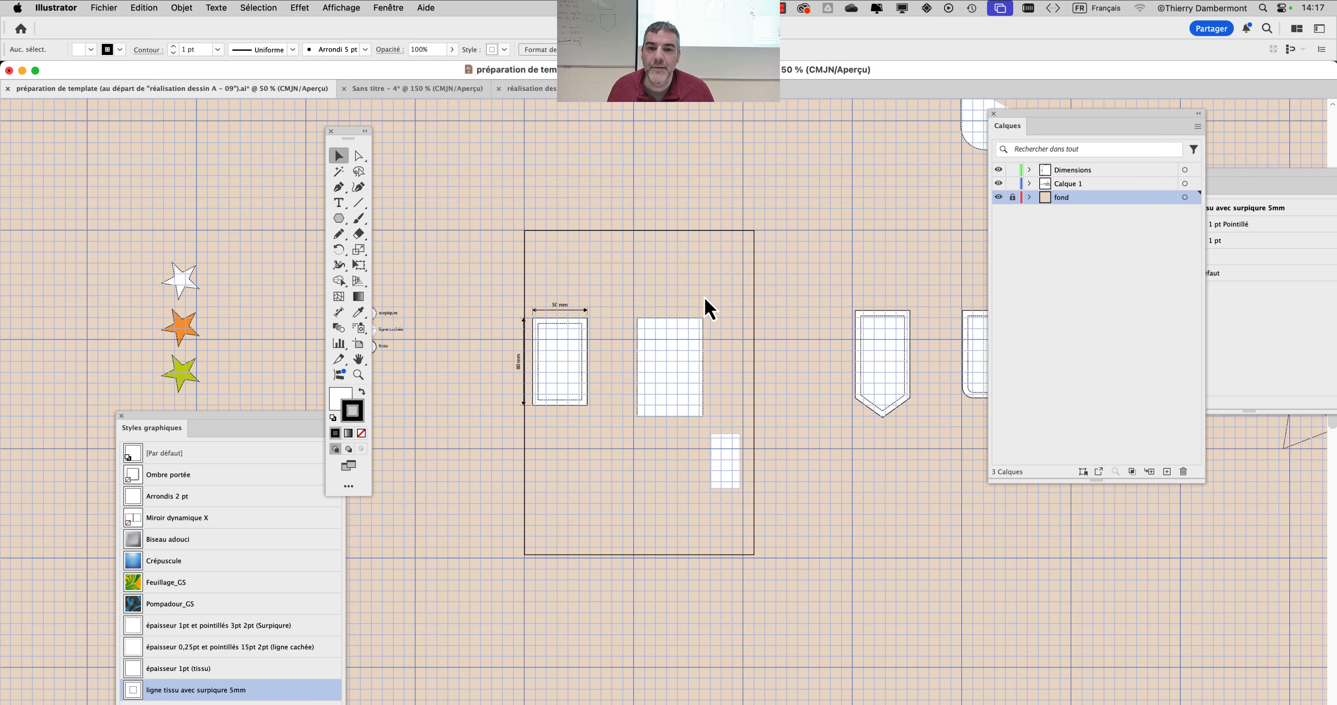
drag(347, 138, 231, 147)
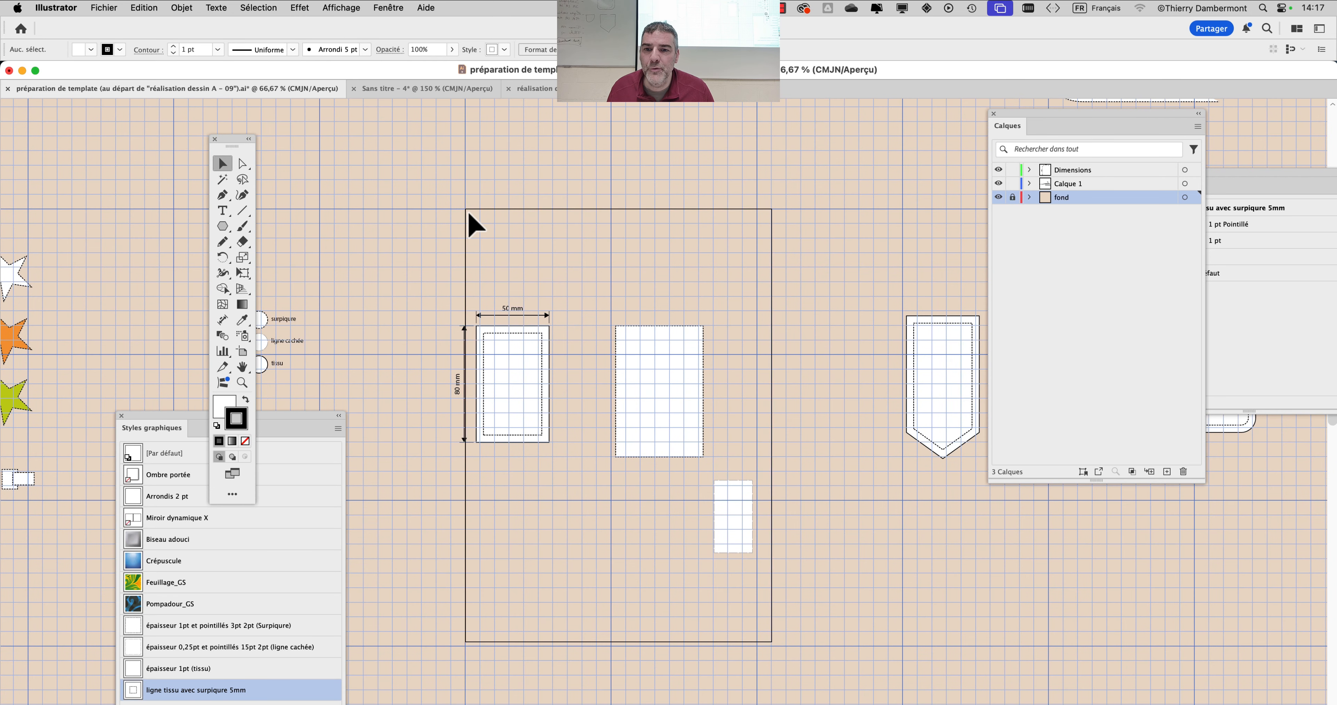
scroll(468, 223, up, 2)
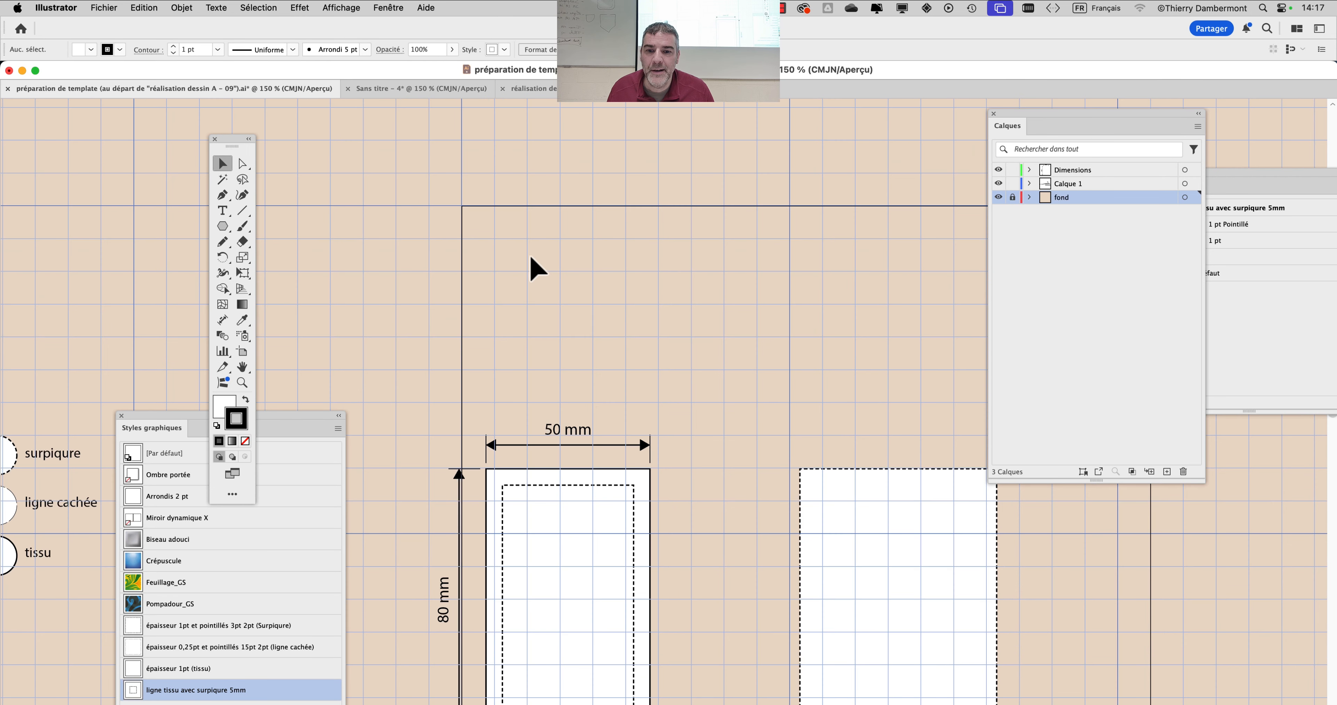
scroll(569, 400, down, 1)
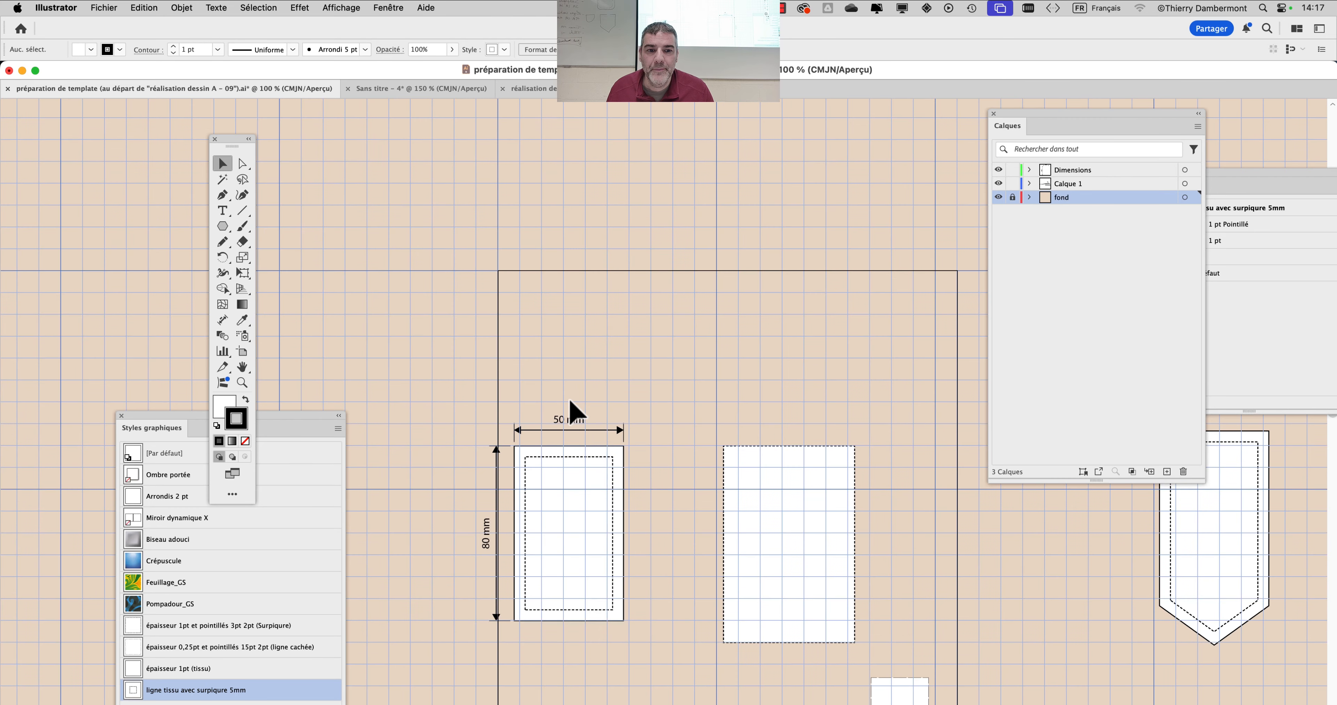
drag(529, 352, 459, 313)
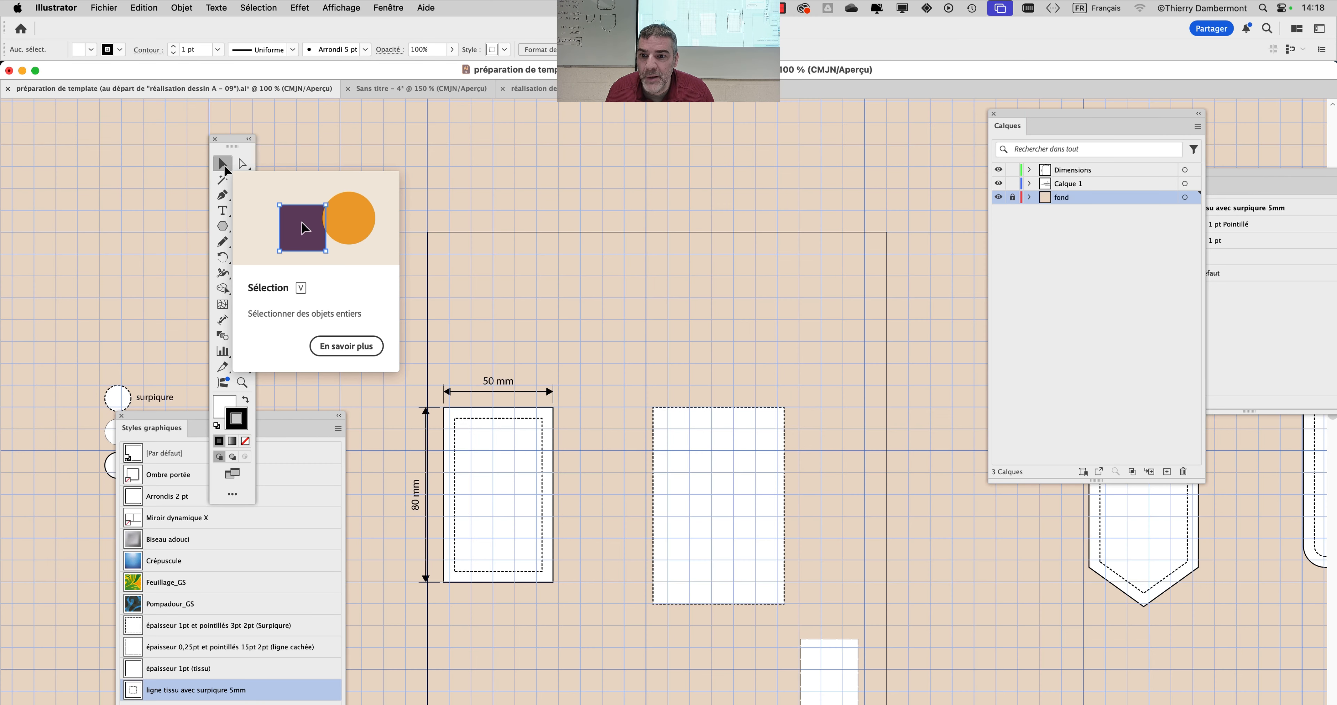
drag(220, 147, 176, 144)
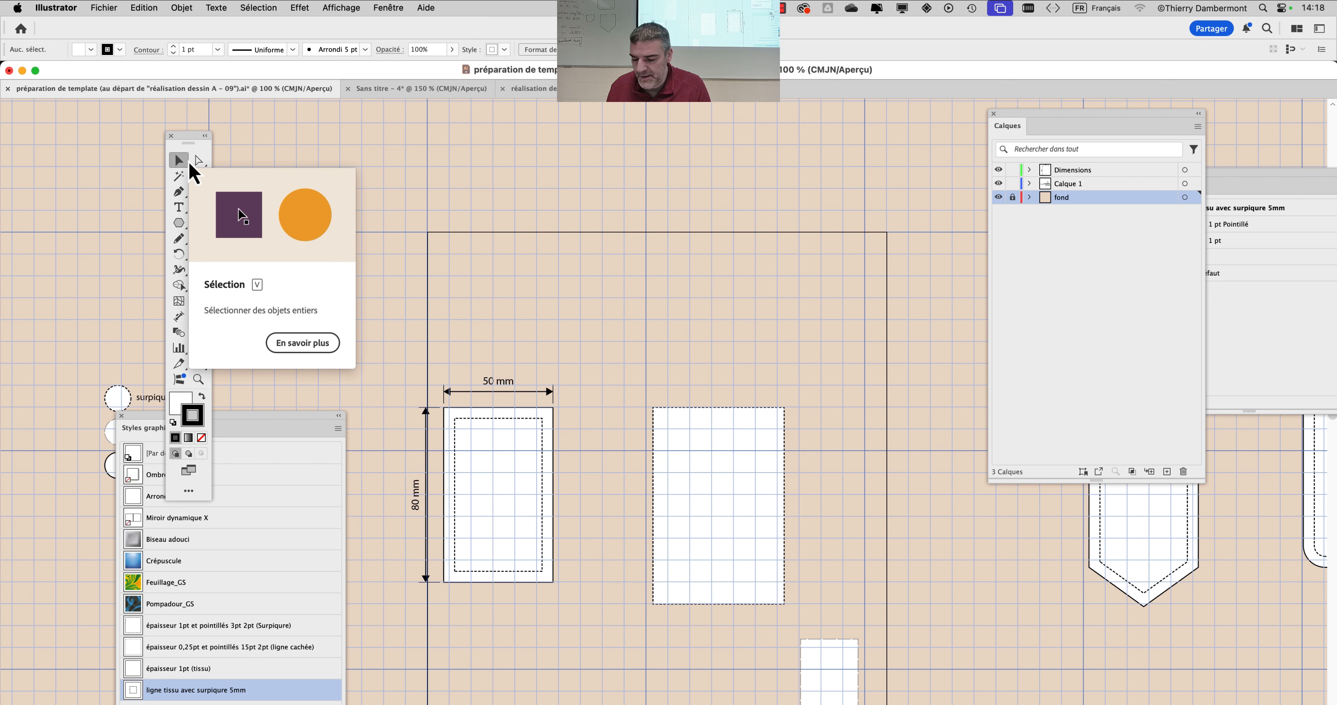
Use the rulers to set their origin at the artboard's upper-left corner, and move the toolbox clear of the legend.
key(super+r)
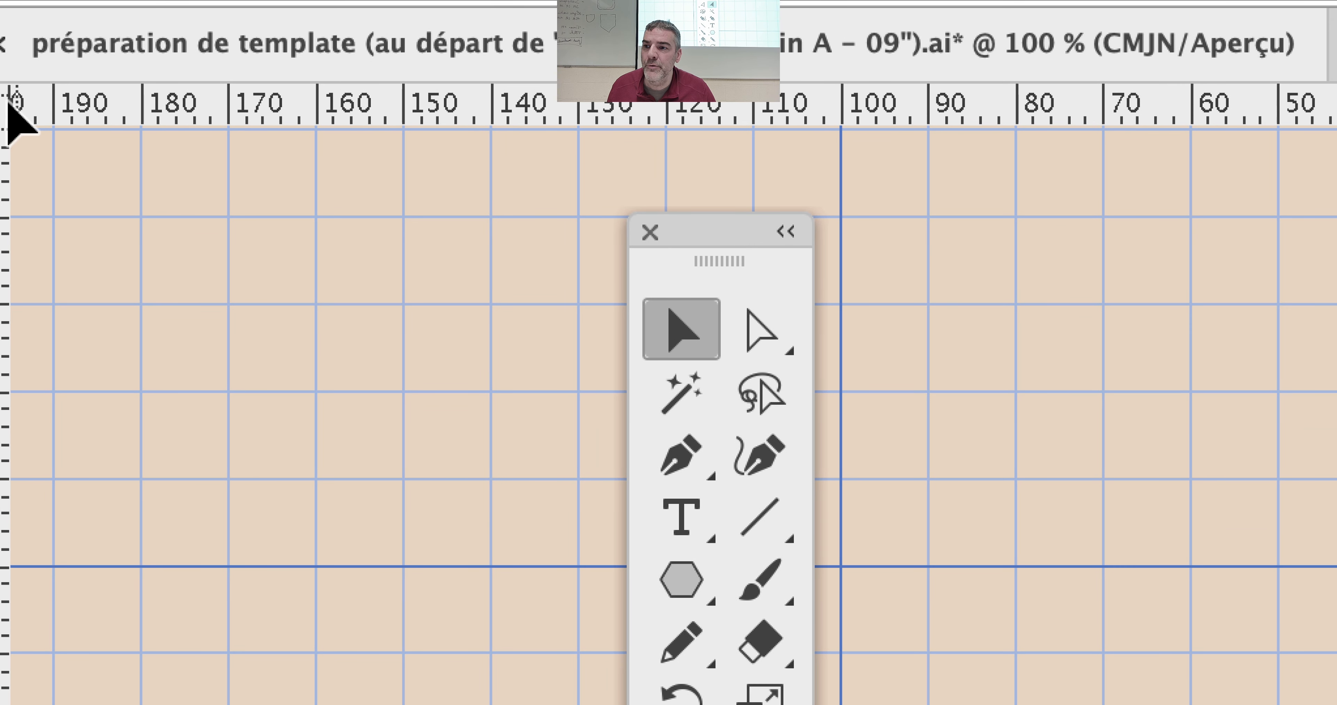
drag(6, 103, 338, 209)
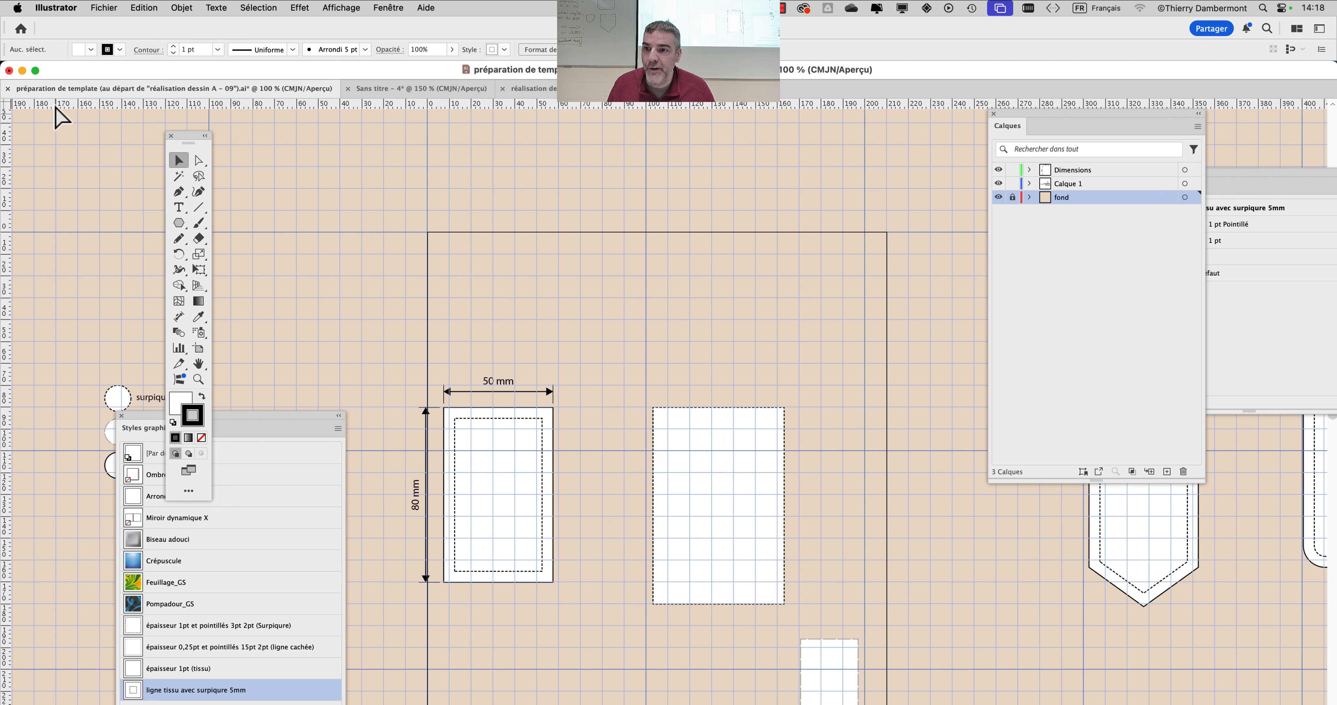
key(super+r)
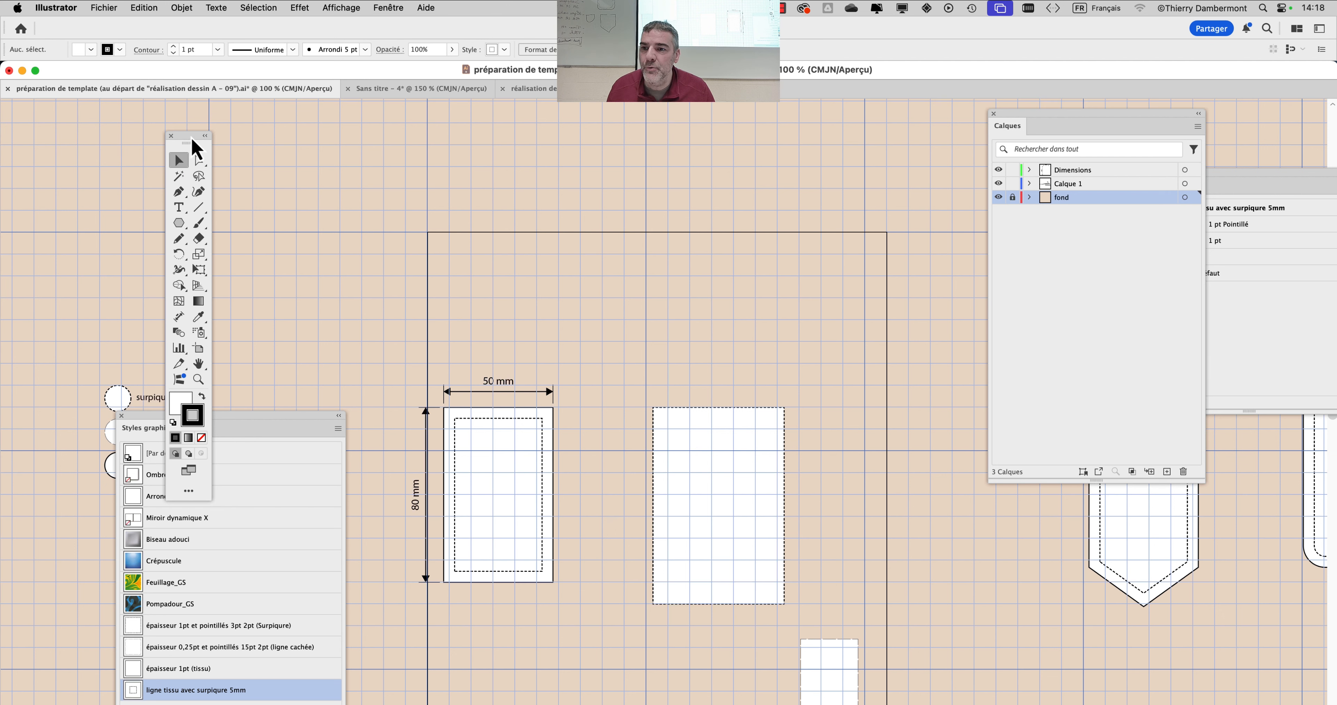
drag(192, 139, 71, 126)
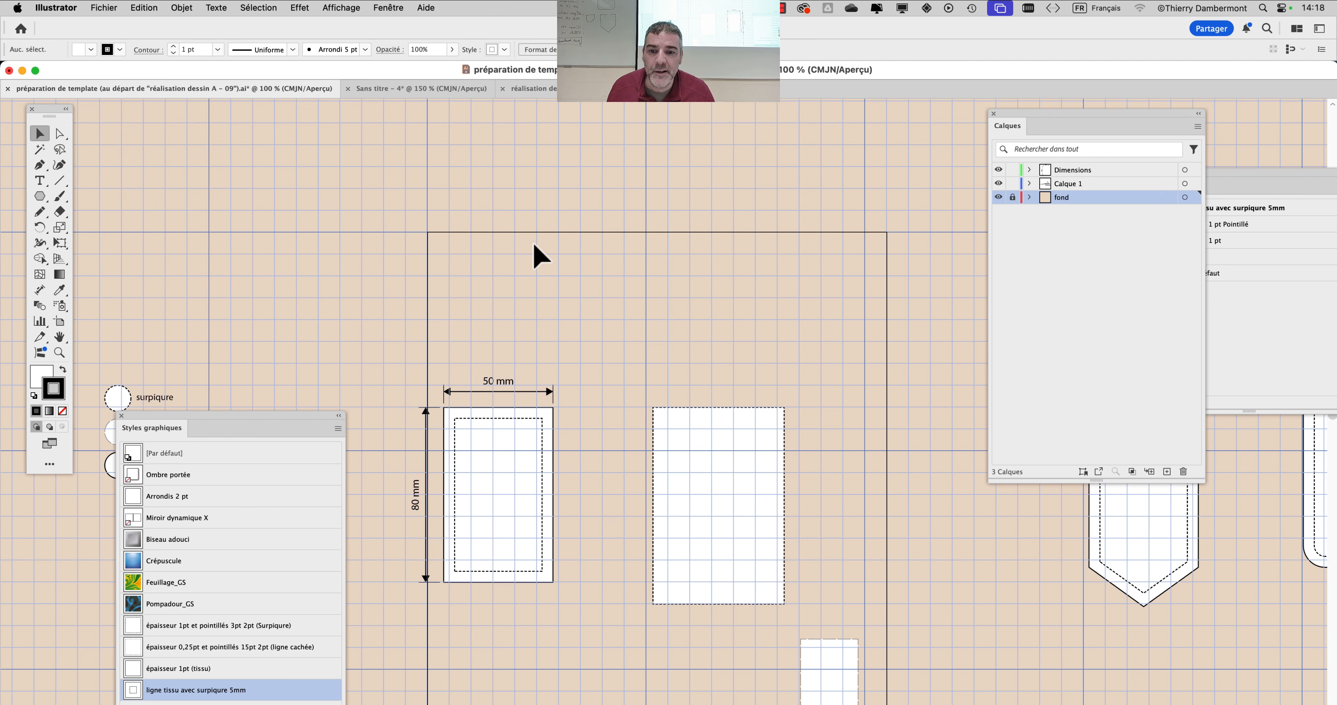
Delete the dimensioned rectangle and the two other rectangles placed inside the artboard.
scroll(649, 296, down, 2)
scroll(622, 285, down, 4)
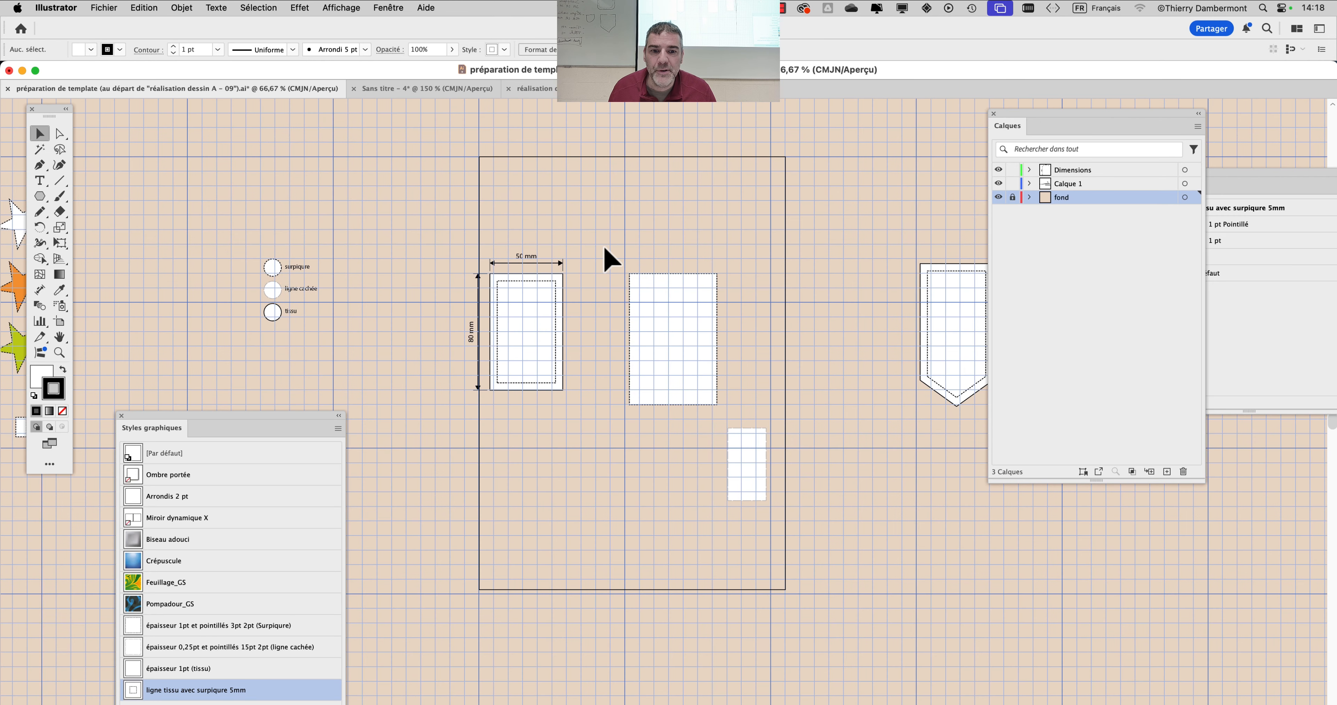
scroll(611, 259, down, 1)
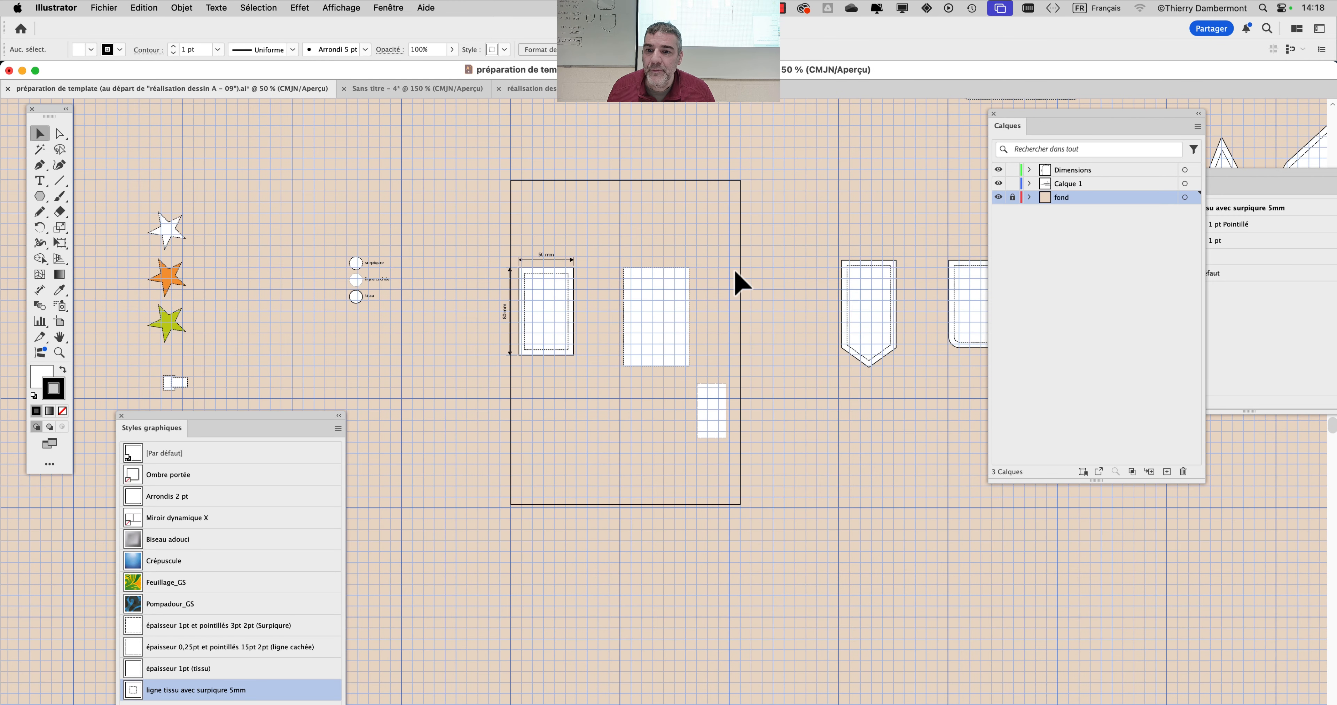
scroll(529, 275, down, 1)
scroll(521, 264, up, 2)
scroll(521, 265, up, 1)
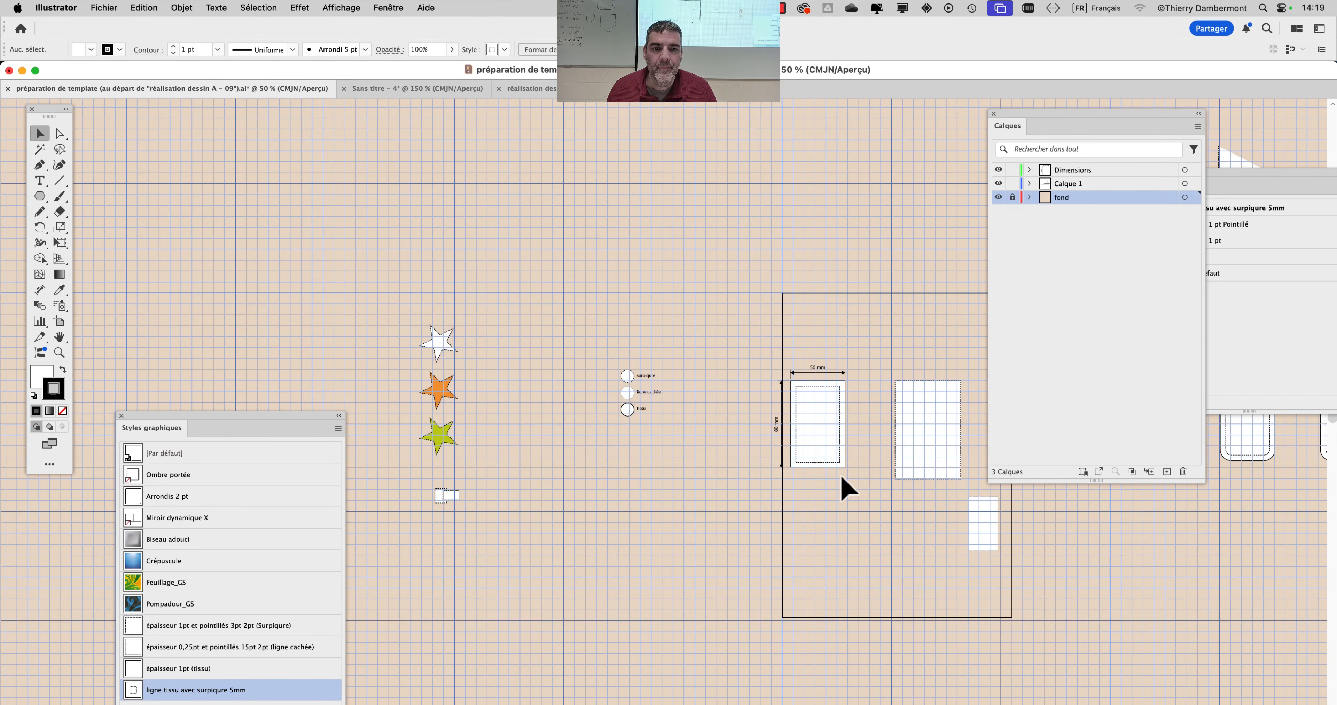
scroll(625, 379, down, 5)
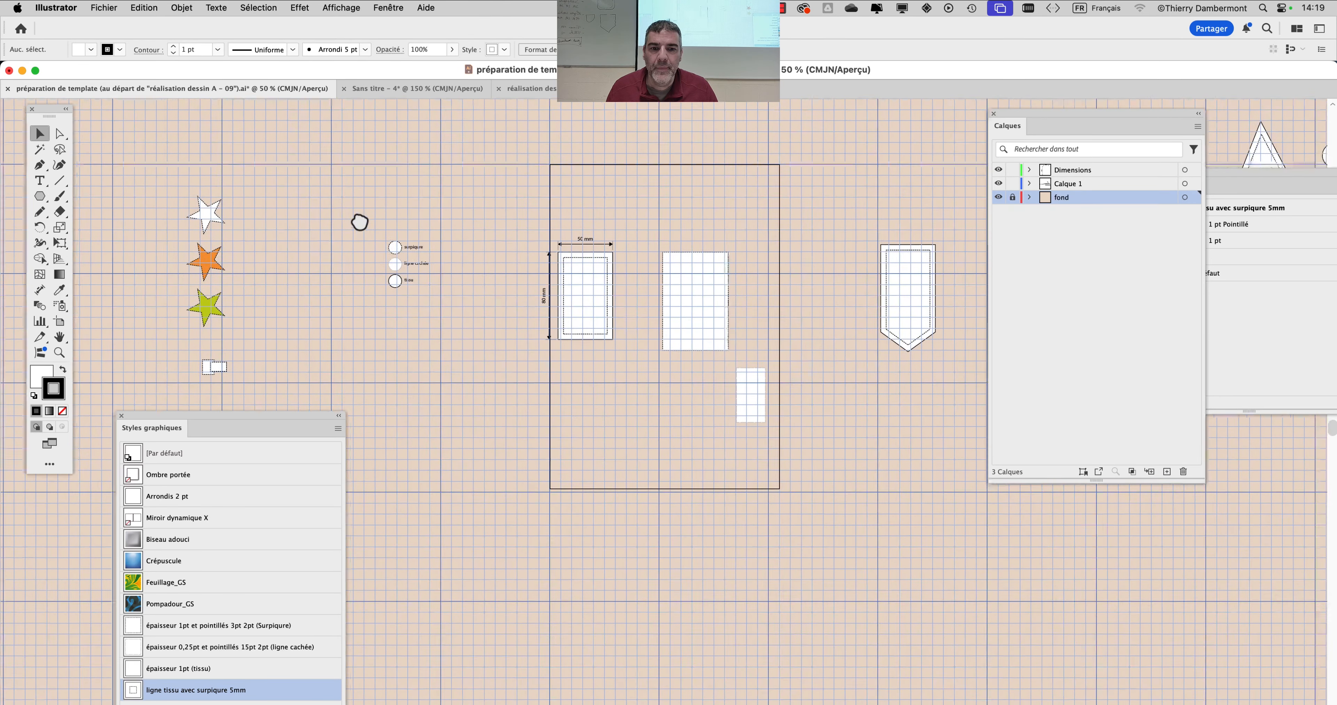
drag(492, 194, 766, 407)
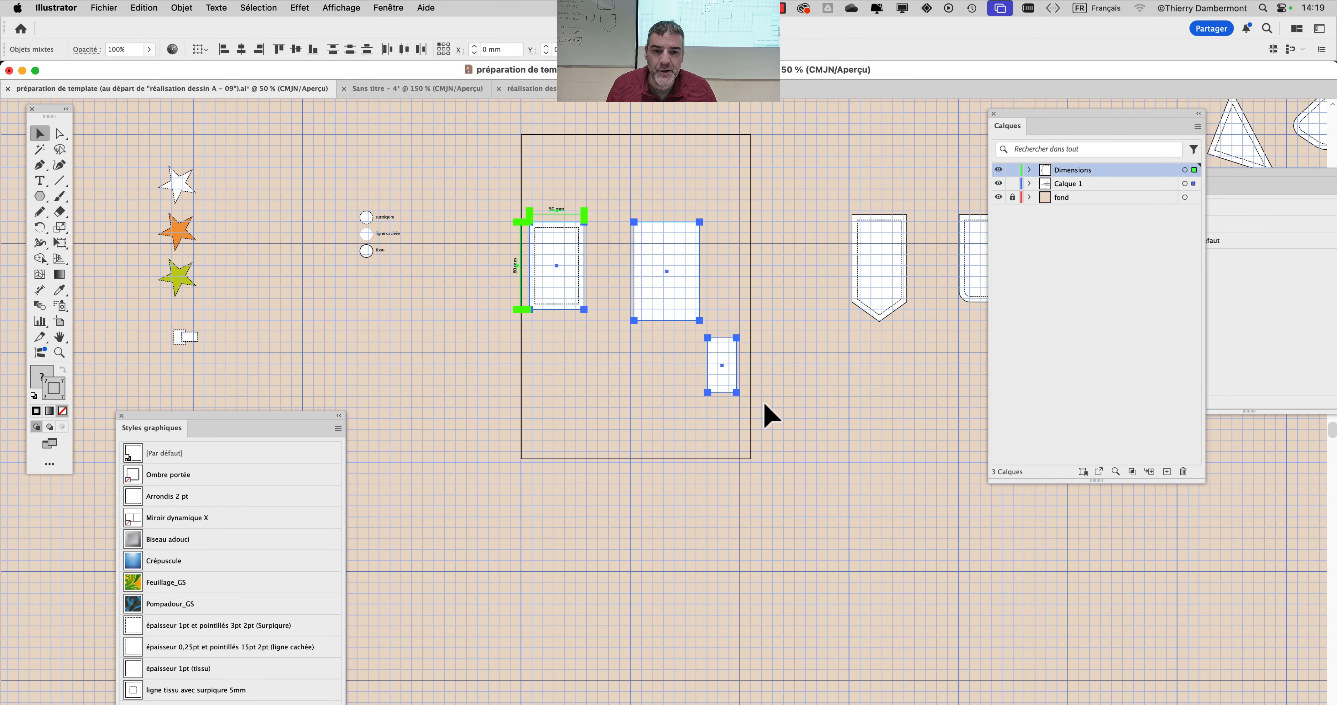
key(Delete)
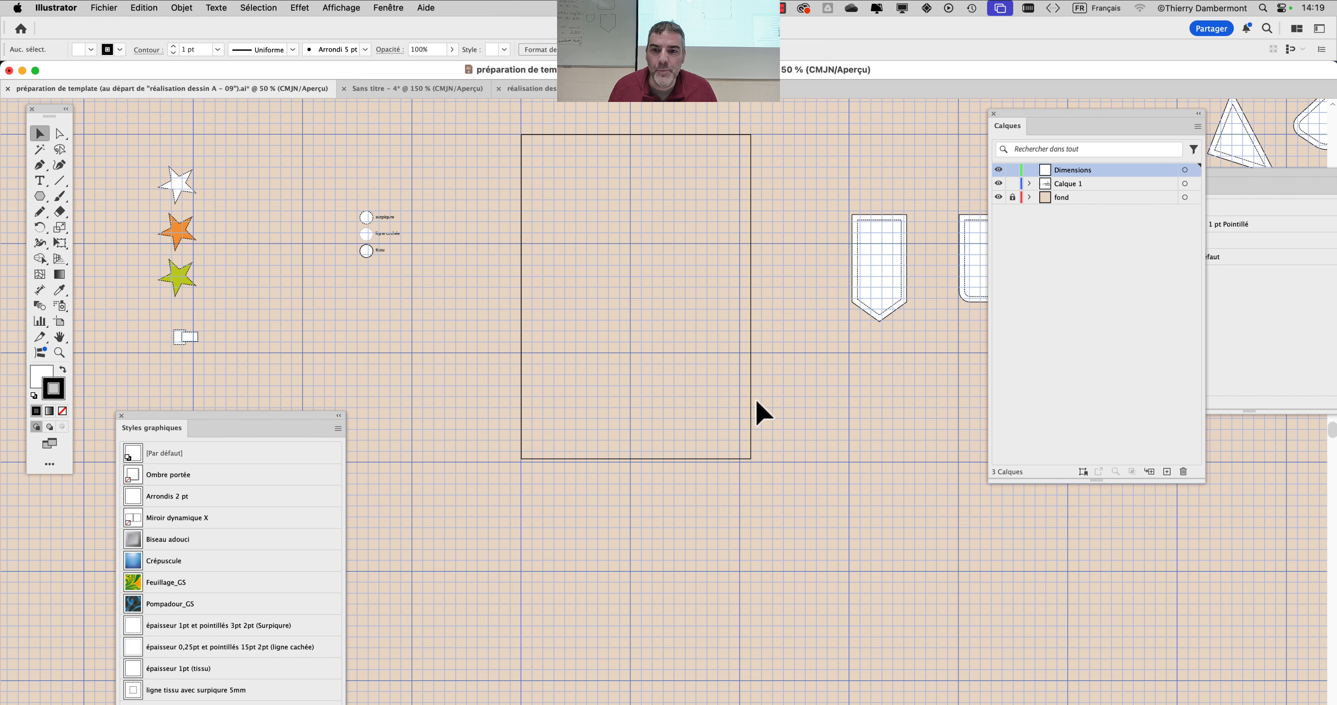
Select the surpiqure, ligne cachée and tissu legend circles with their labels, and move the Styles graphiques panel off them.
scroll(341, 212, up, 4)
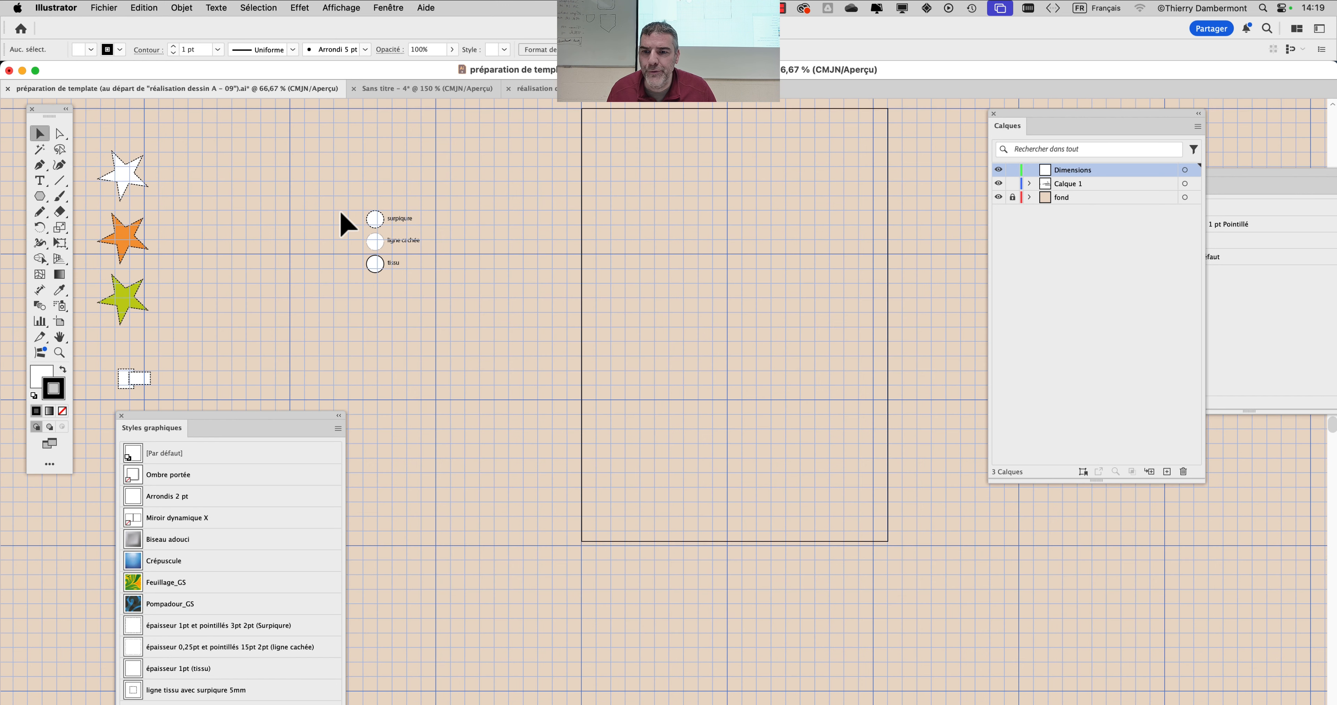
key(super+a)
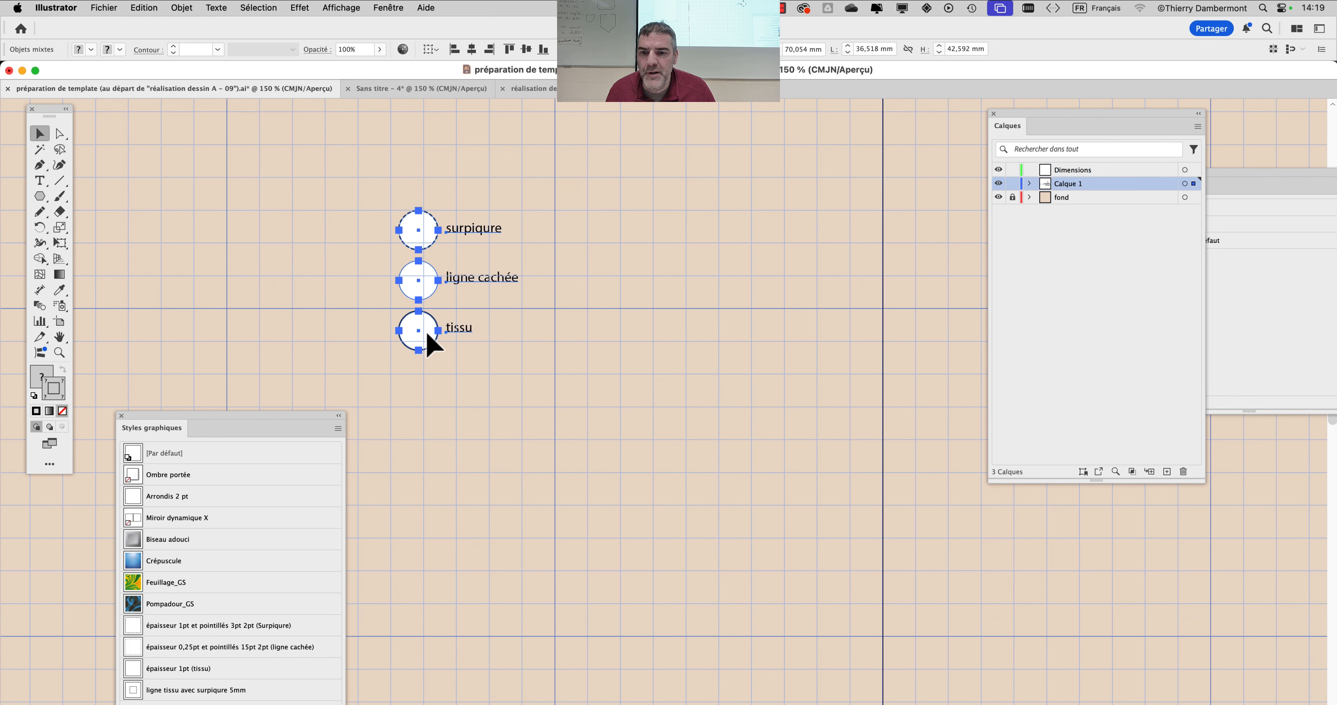
drag(441, 337, 606, 360)
drag(358, 182, 556, 392)
scroll(477, 277, up, 2)
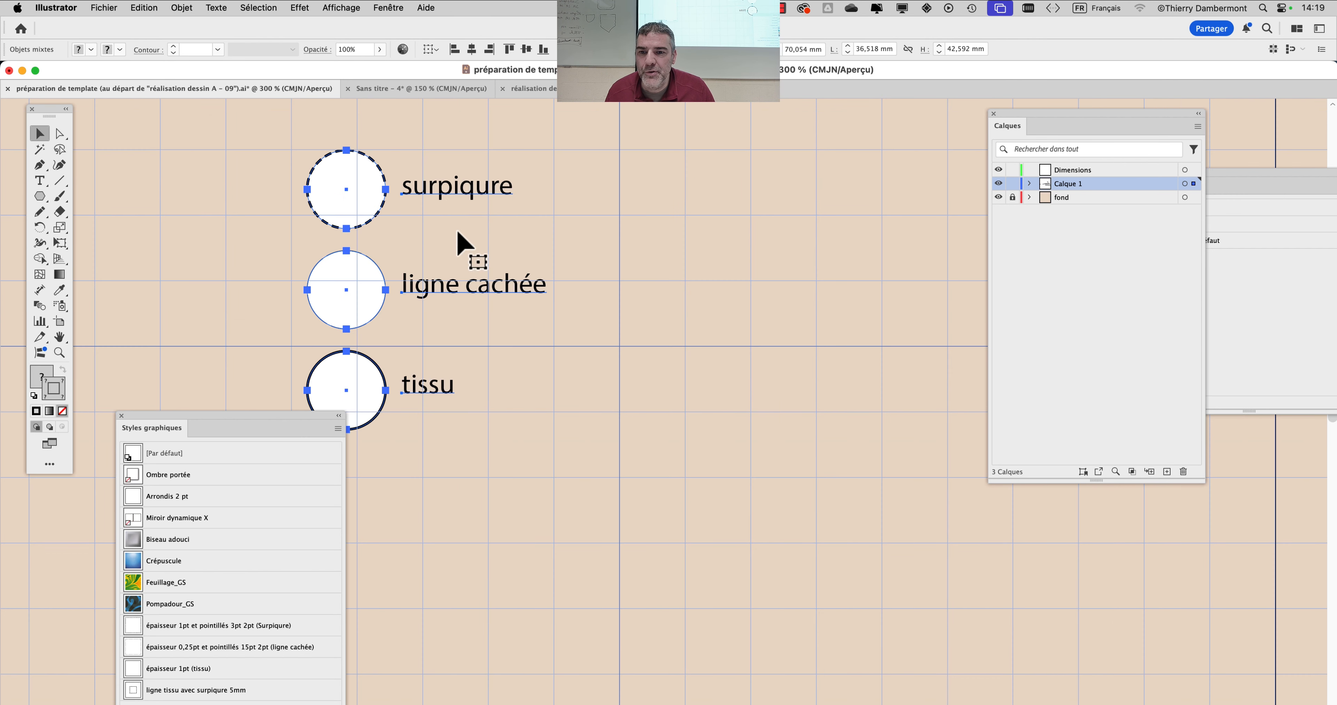
click(289, 139)
drag(619, 524, 344, 187)
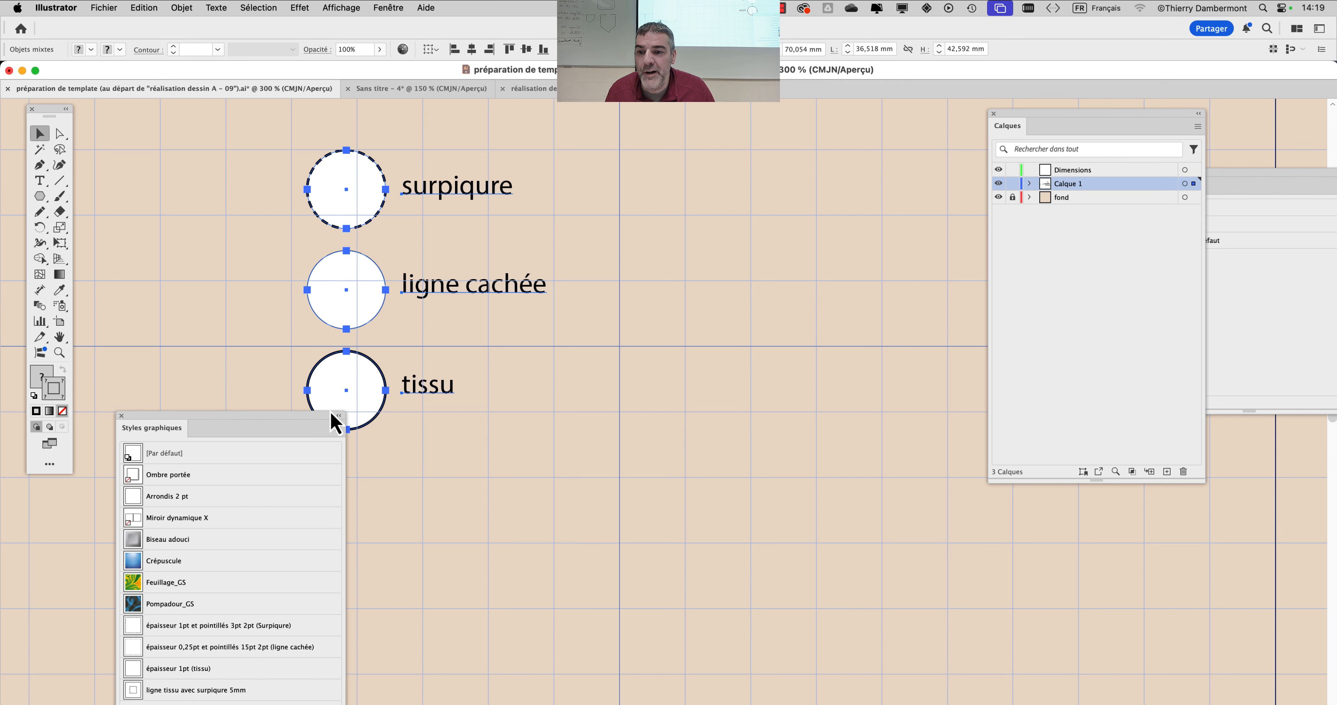
drag(331, 411, 283, 500)
Select the ligne cachée circle to inspect its graphic style, then clear the selection.
click(415, 501)
drag(254, 156, 601, 471)
click(353, 308)
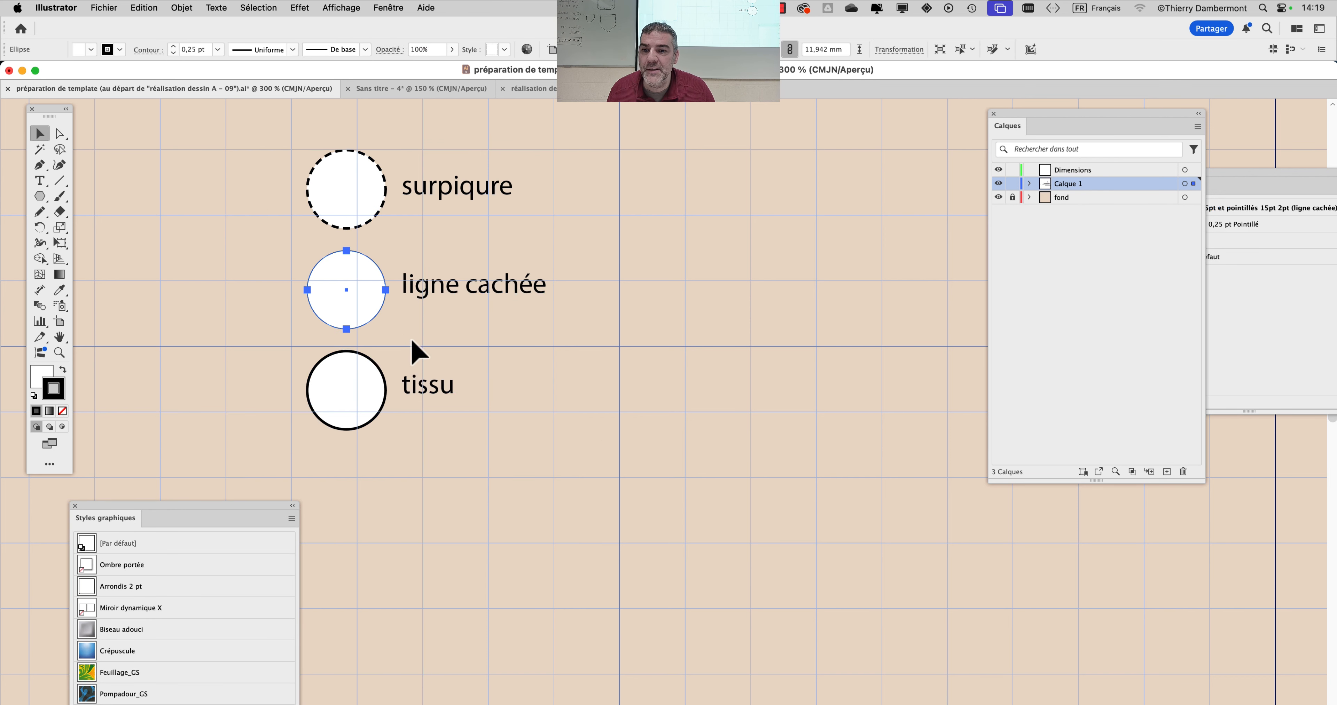
click(606, 412)
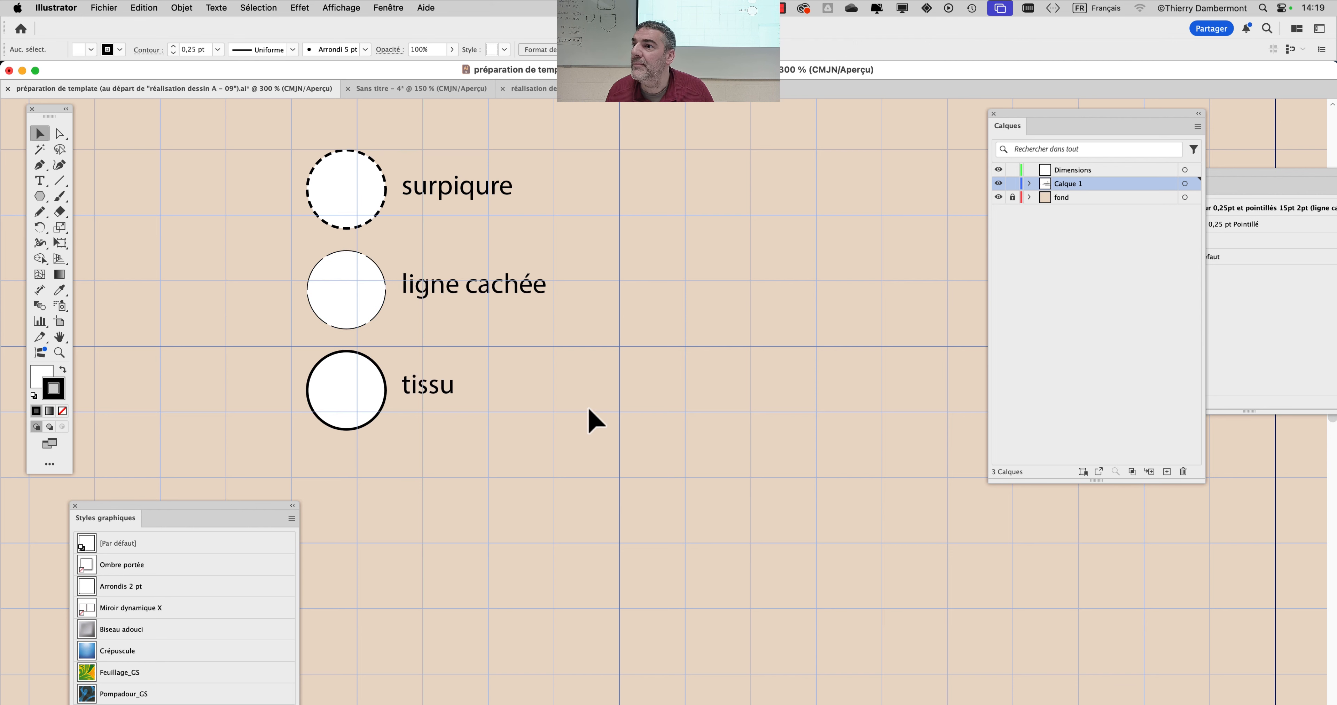
Move the three legend circles and their labels together to just outside the artboard's upper-left corner.
key(super+a)
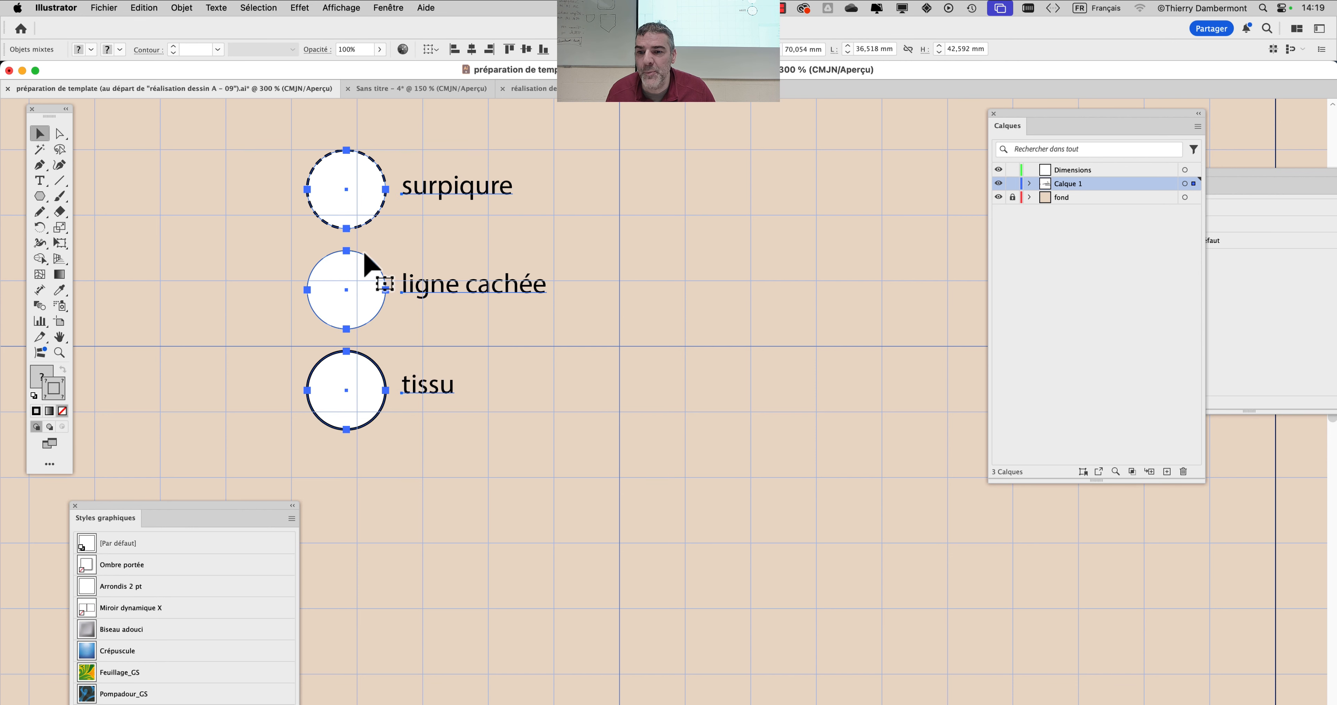
drag(363, 253, 606, 313)
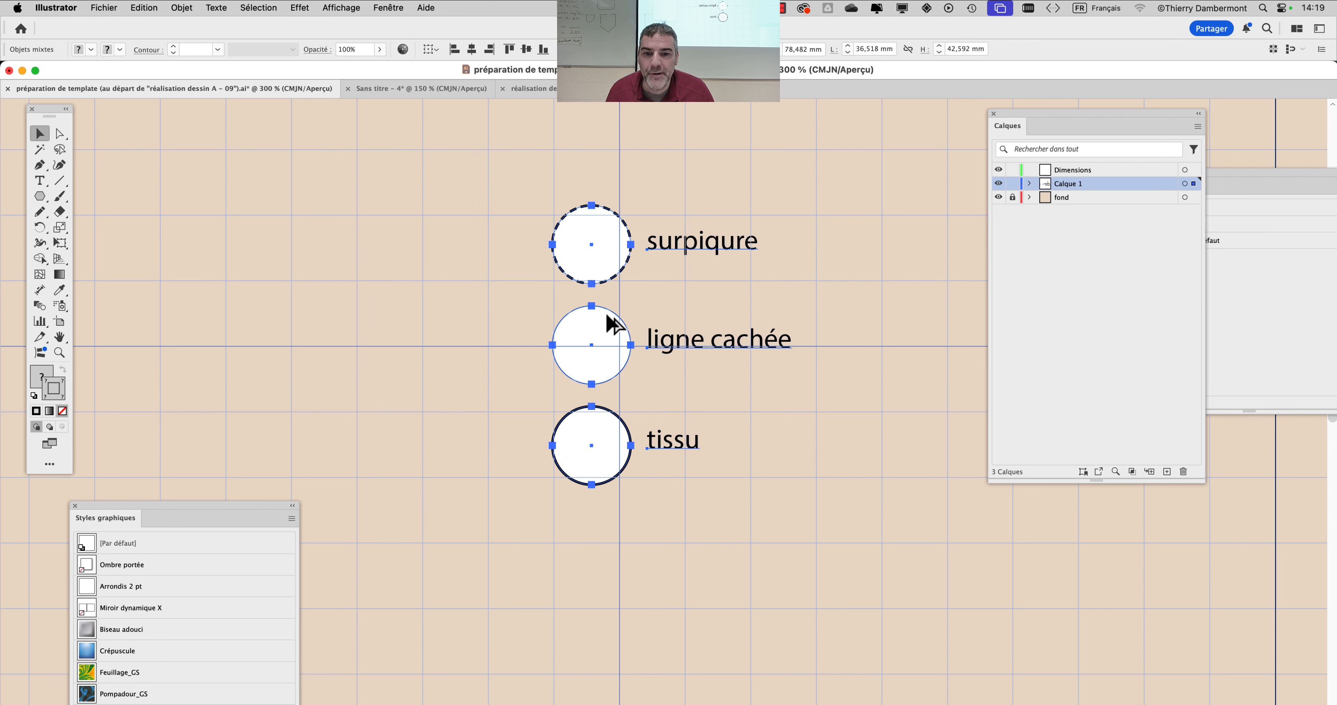
scroll(606, 313, down, 3)
scroll(617, 312, down, 2)
scroll(607, 301, up, 2)
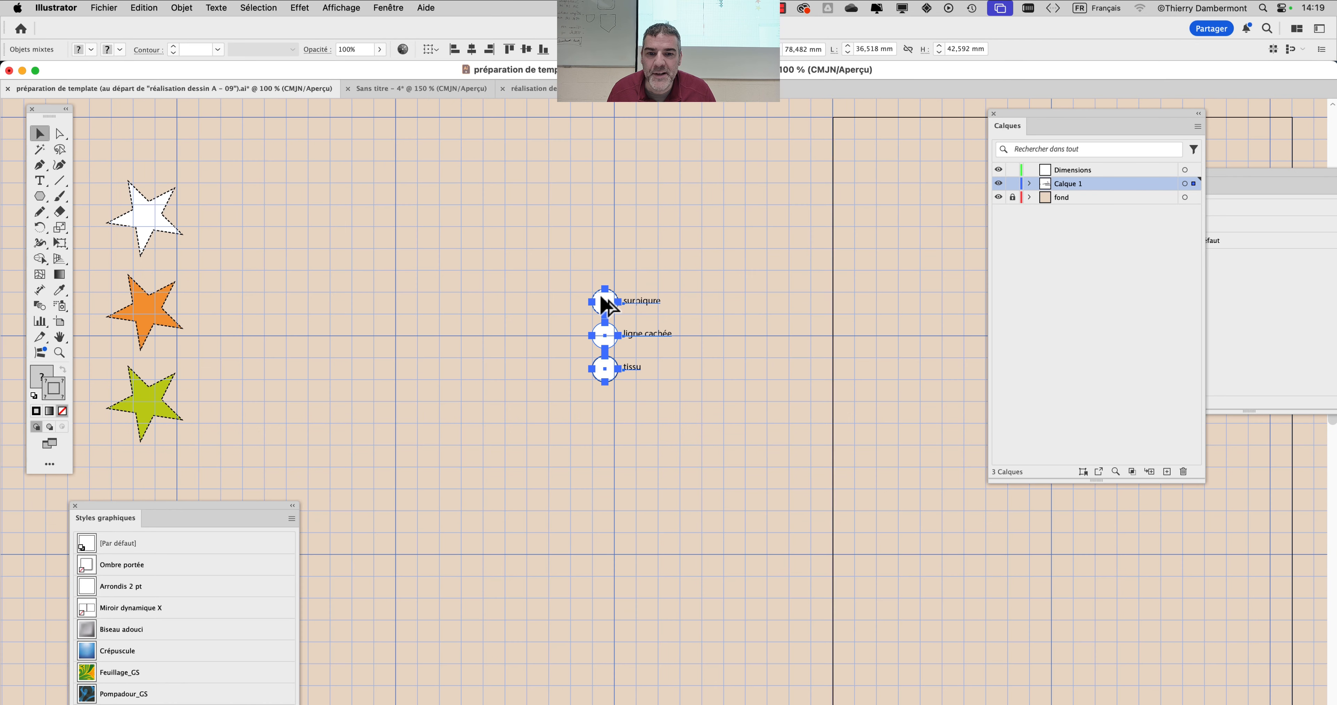
drag(597, 306, 748, 141)
drag(656, 289, 423, 376)
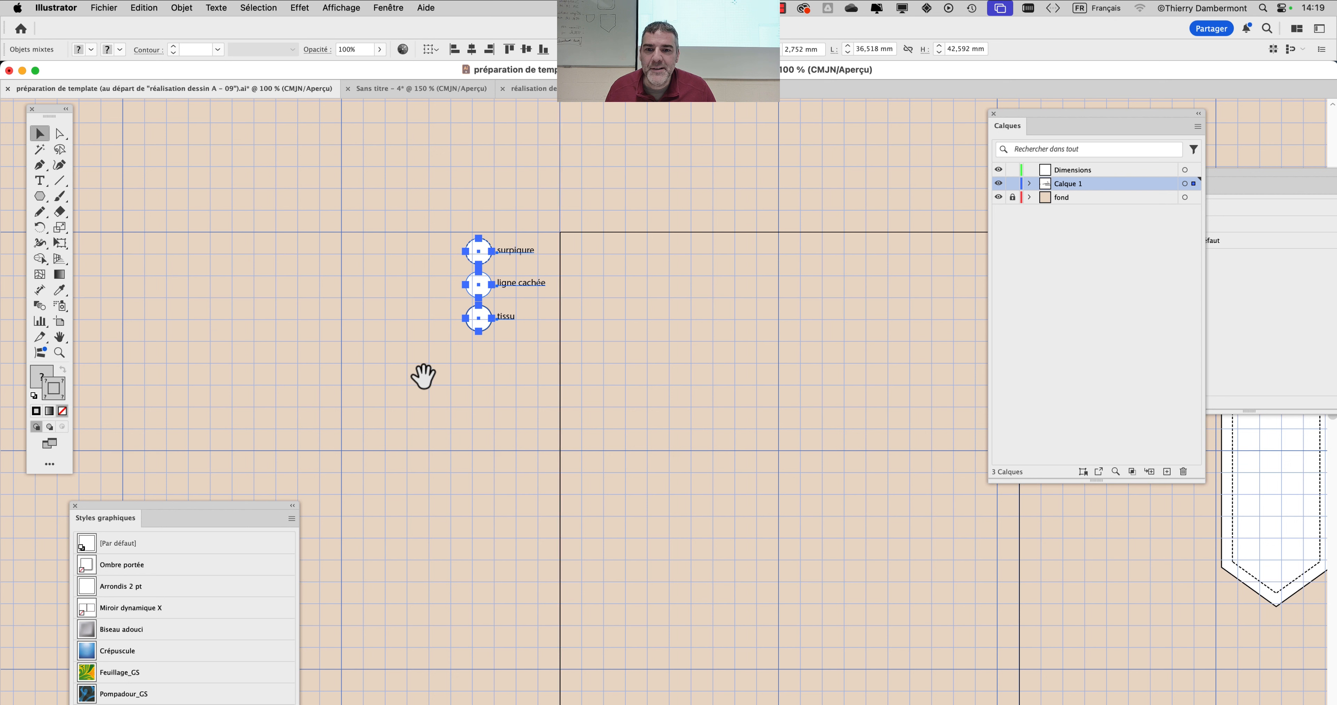
mouse_move(470, 248)
mouse_down()
mouse_move(481, 262)
mouse_move(470, 264)
mouse_up()
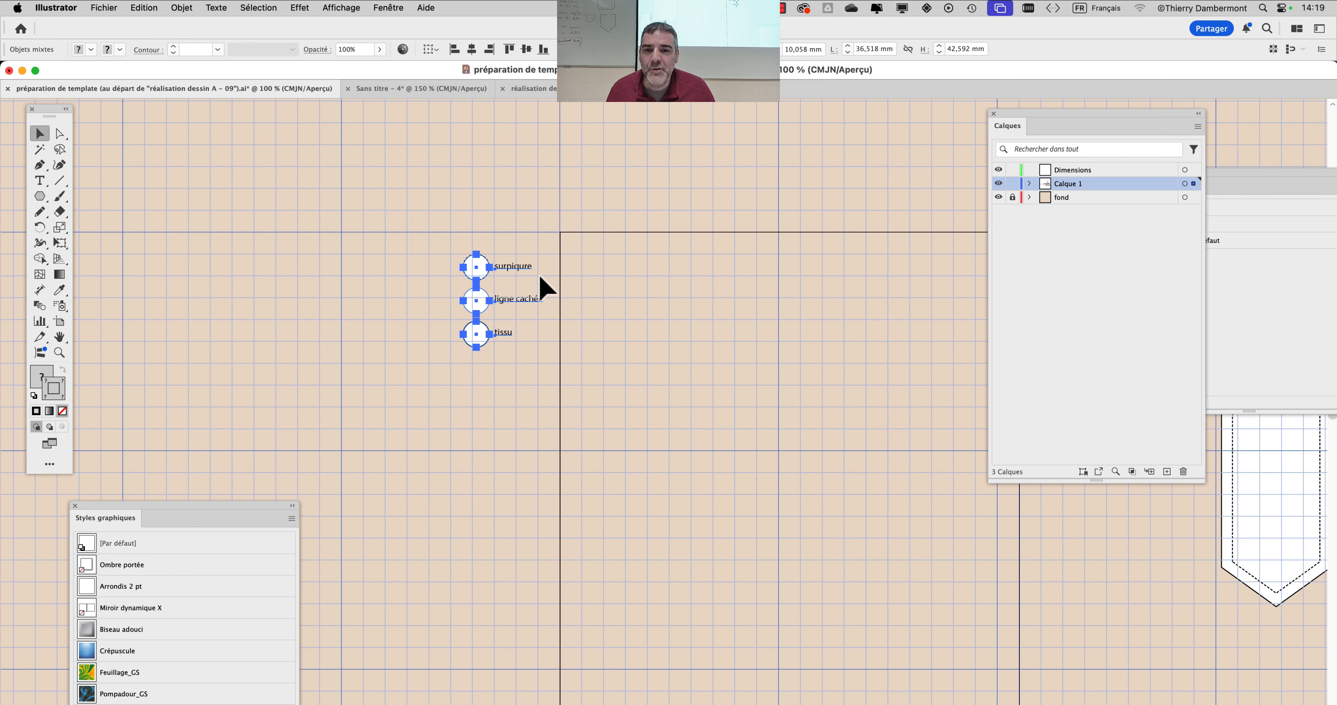
click(530, 313)
scroll(530, 306, up, 2)
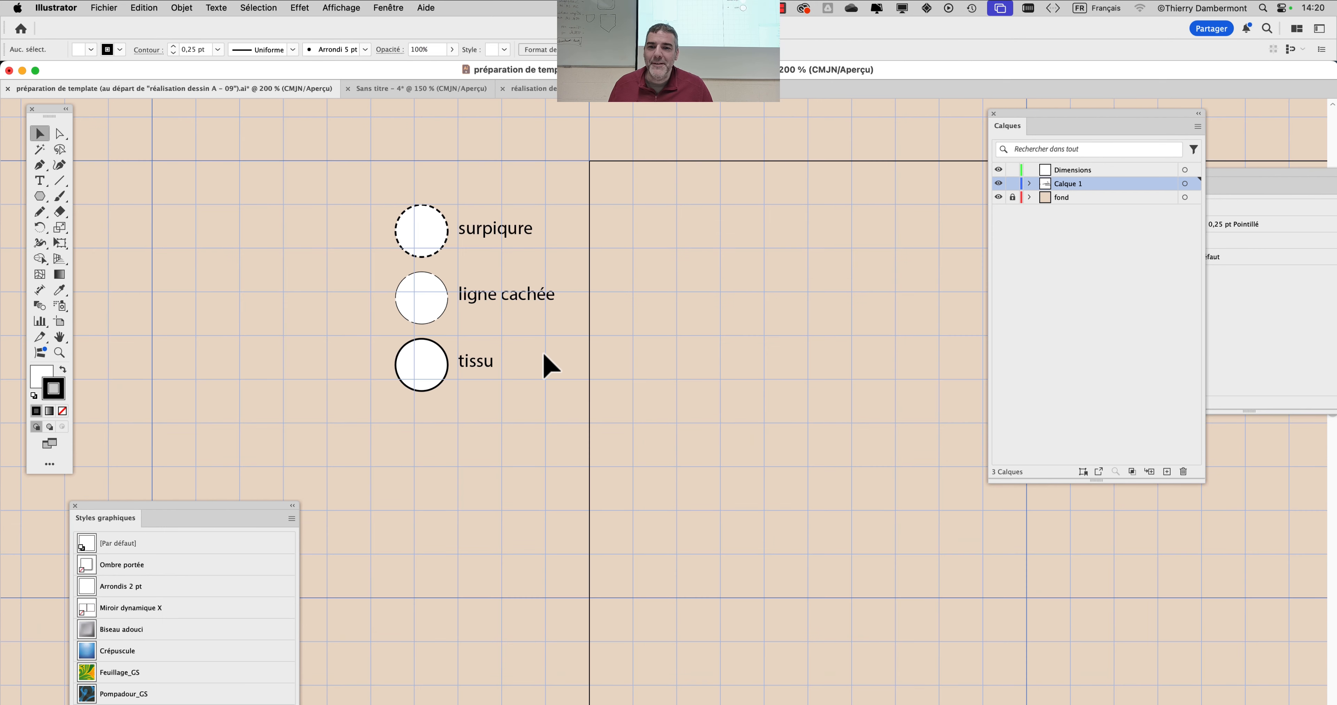
Delete the white, orange and green stars and the small overlapping rectangles below them.
scroll(543, 351, down, 6)
scroll(372, 350, up, 1)
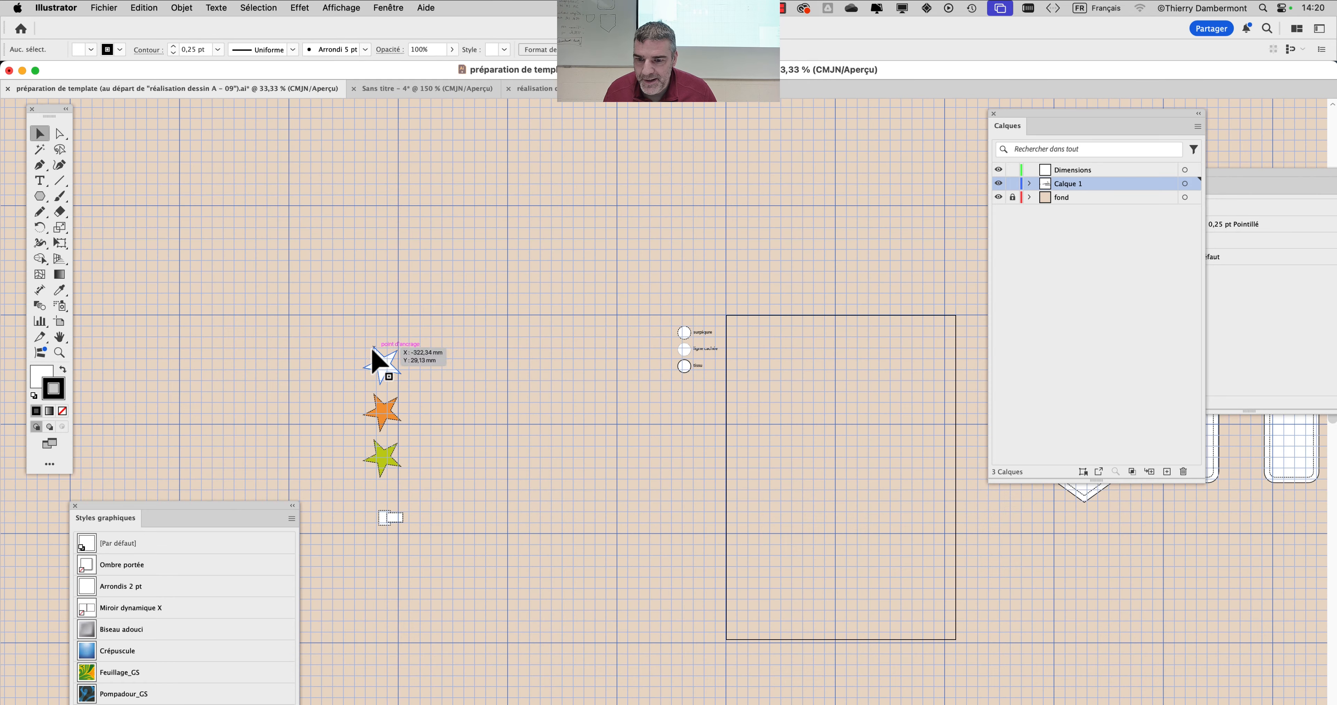
drag(352, 358, 442, 542)
key(Delete)
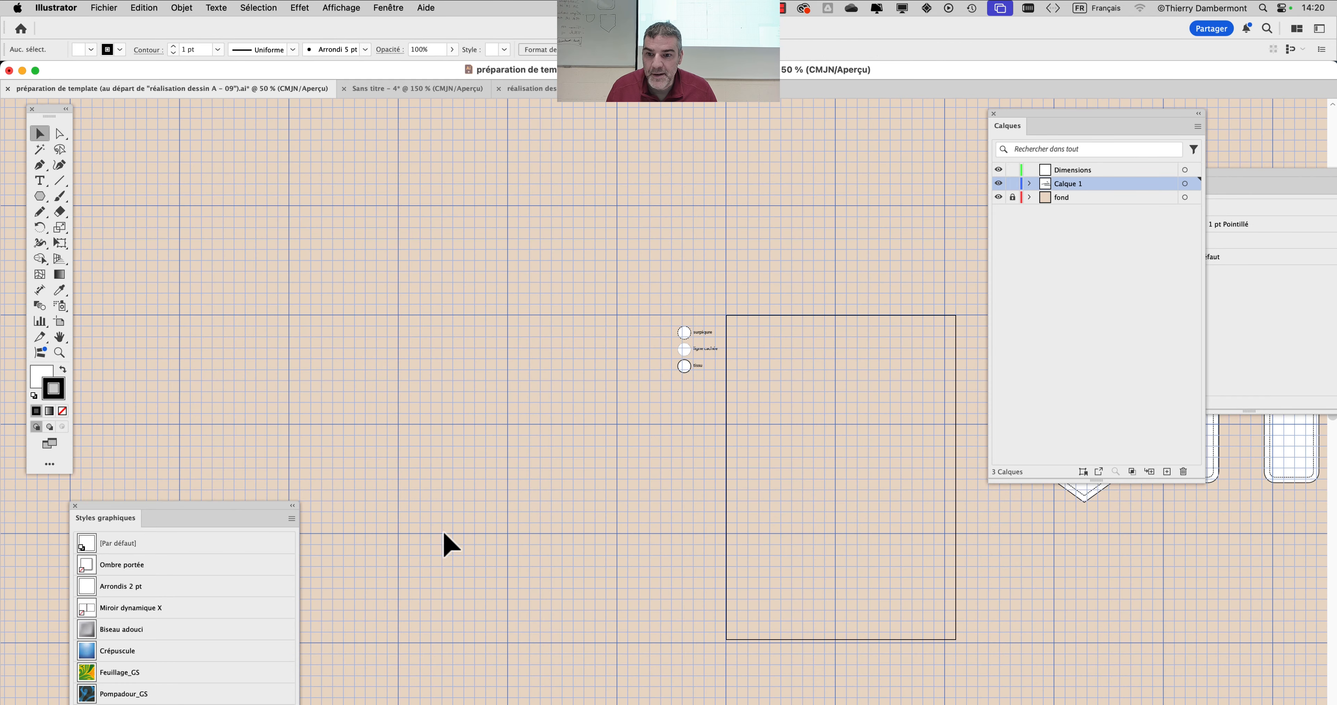
Delete all the leftover pocket, triangle and polygon shapes lying beyond the artboard, keeping the legend.
scroll(571, 493, down, 2)
drag(548, 509, 56, 319)
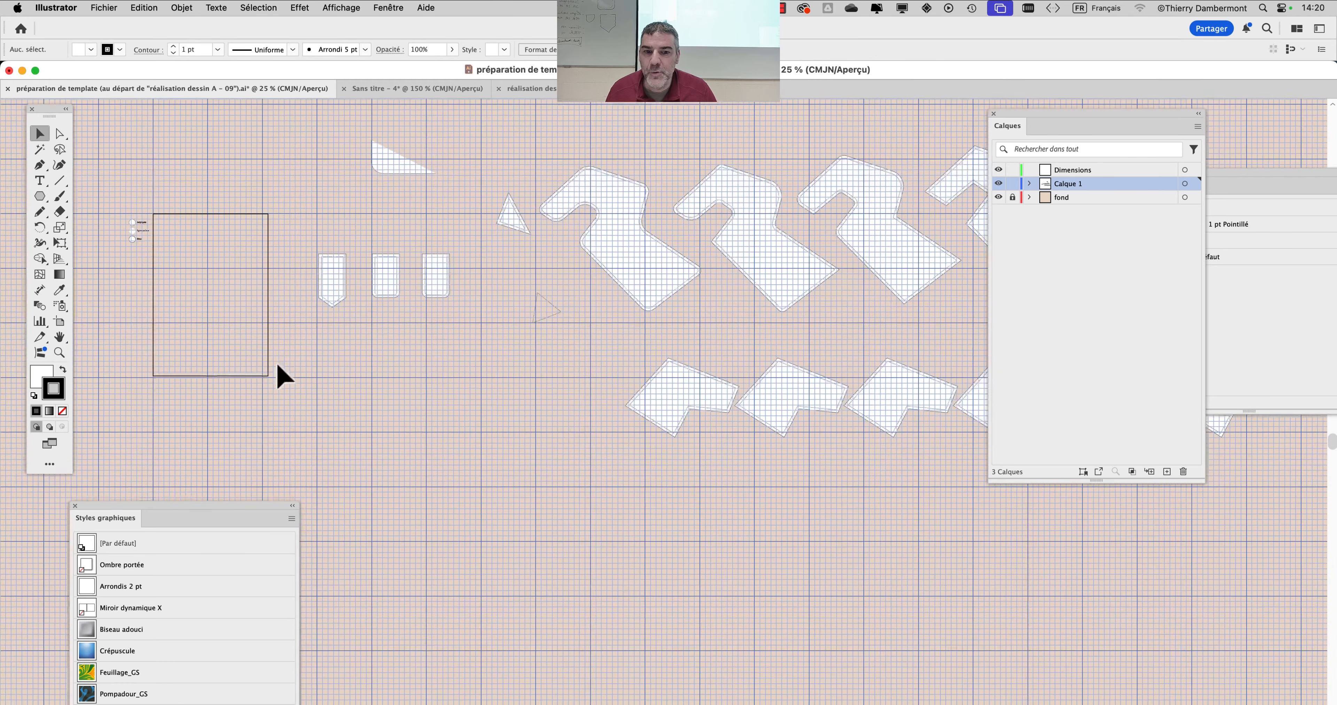
scroll(421, 398, down, 1)
scroll(423, 410, right, 5)
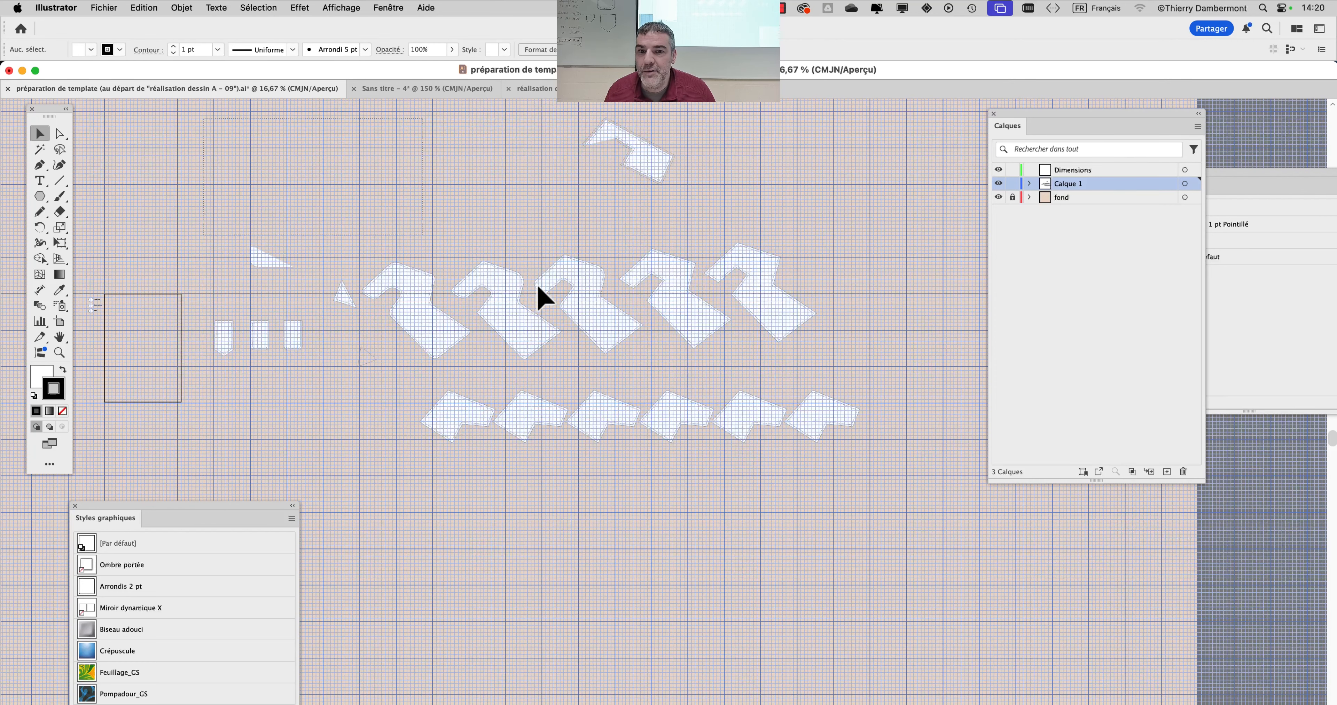
key(super+a)
key(Delete)
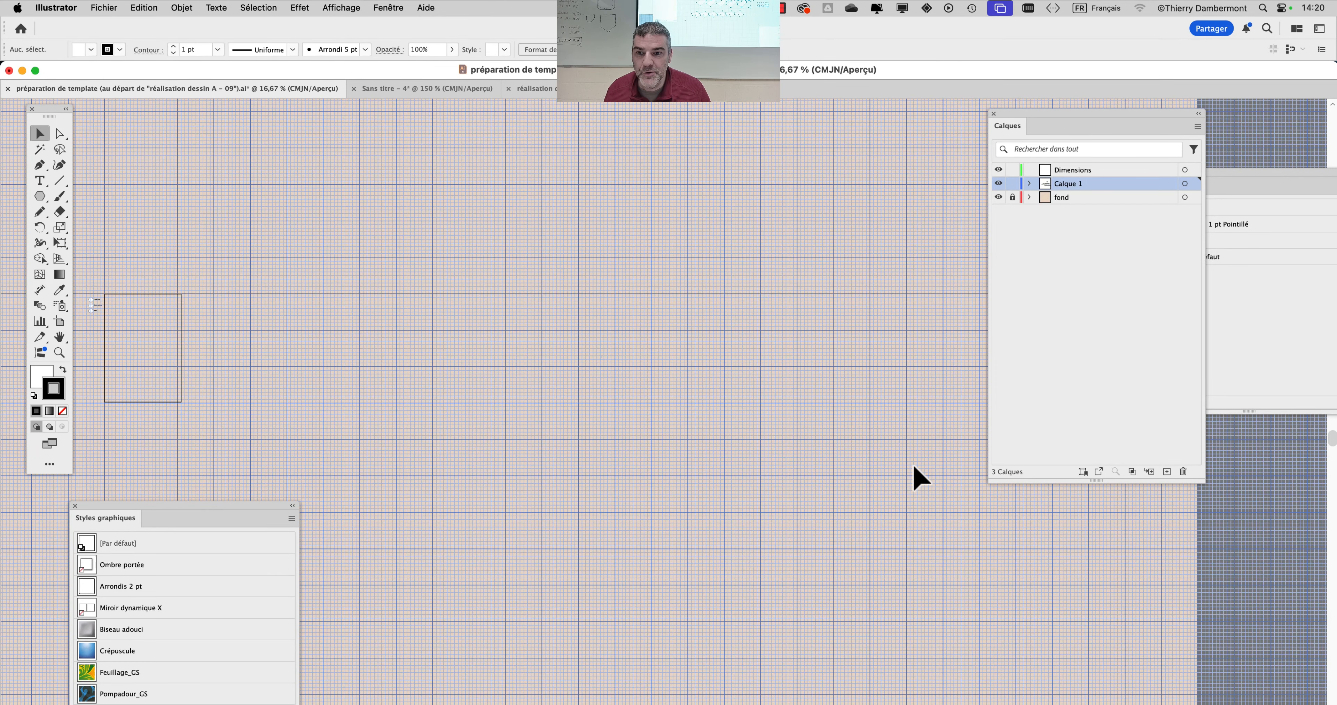
Inspect the legend outside the artboard, select its three circles and labels together, then clear the selection.
scroll(244, 353, left, 10)
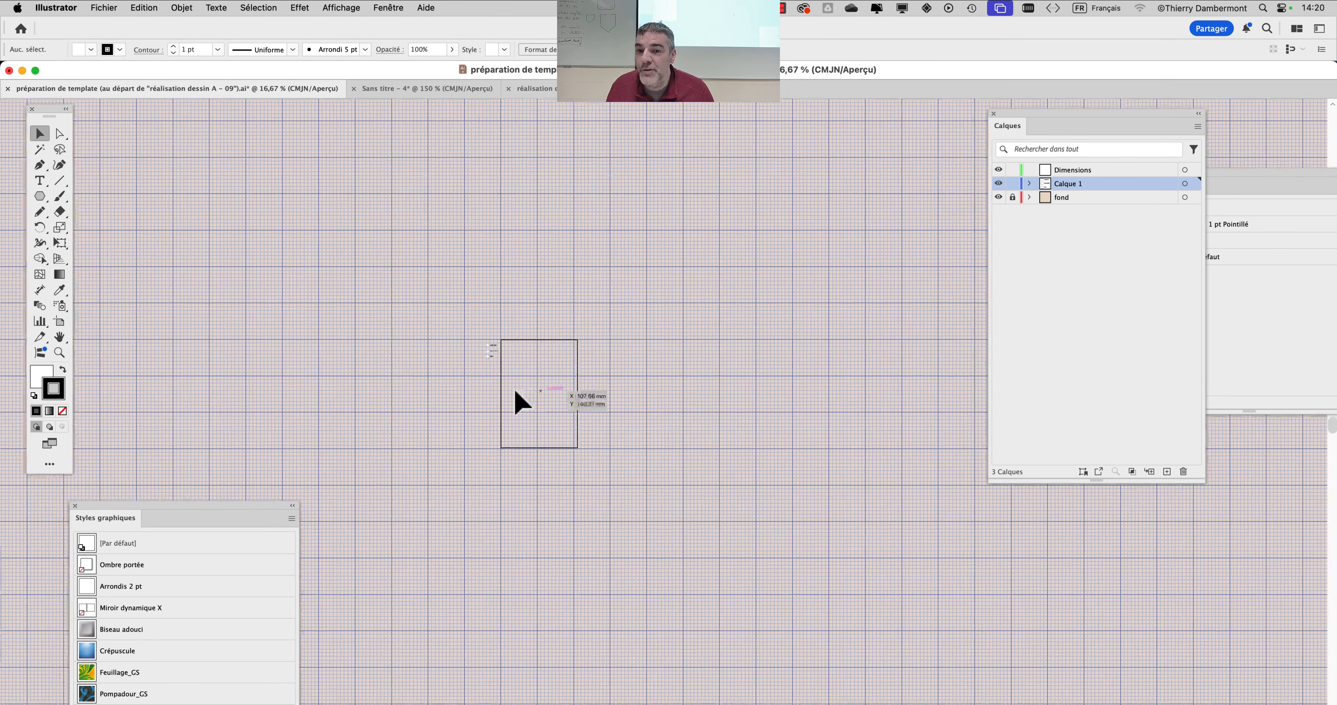
scroll(485, 369, up, 4)
scroll(497, 369, up, 1)
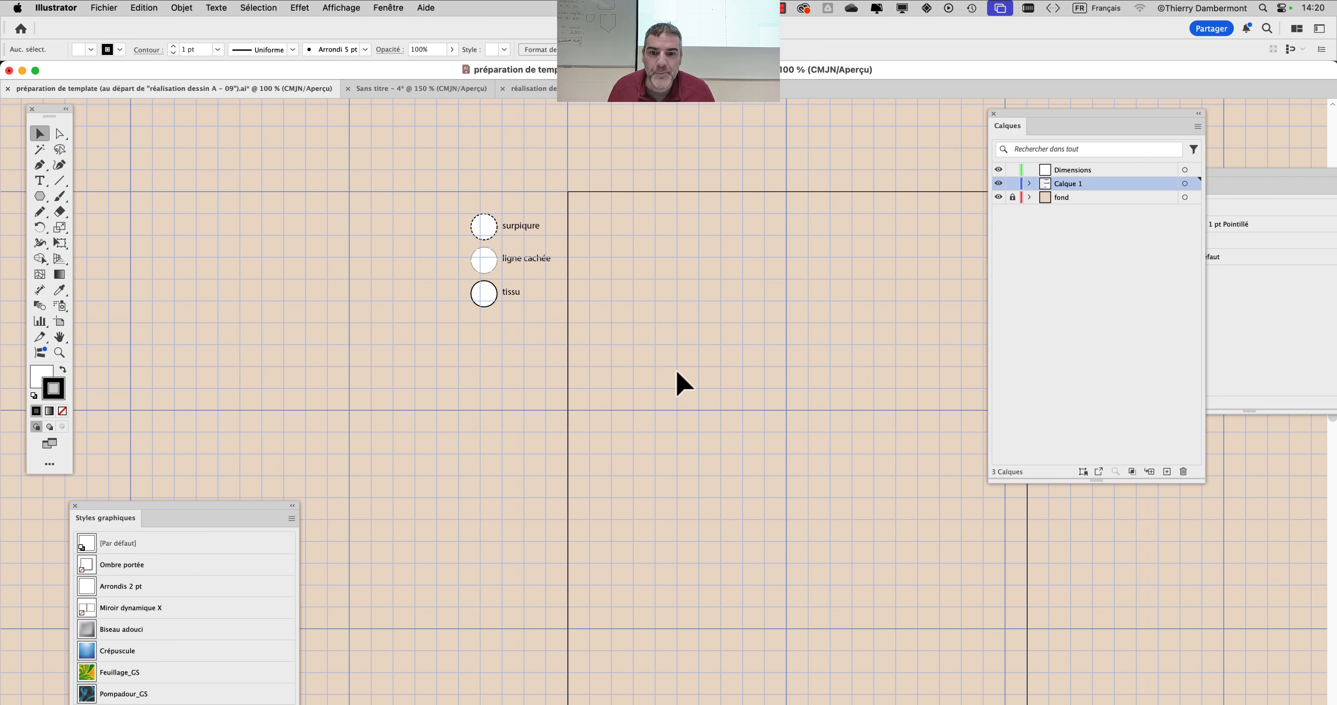
scroll(680, 381, down, 1)
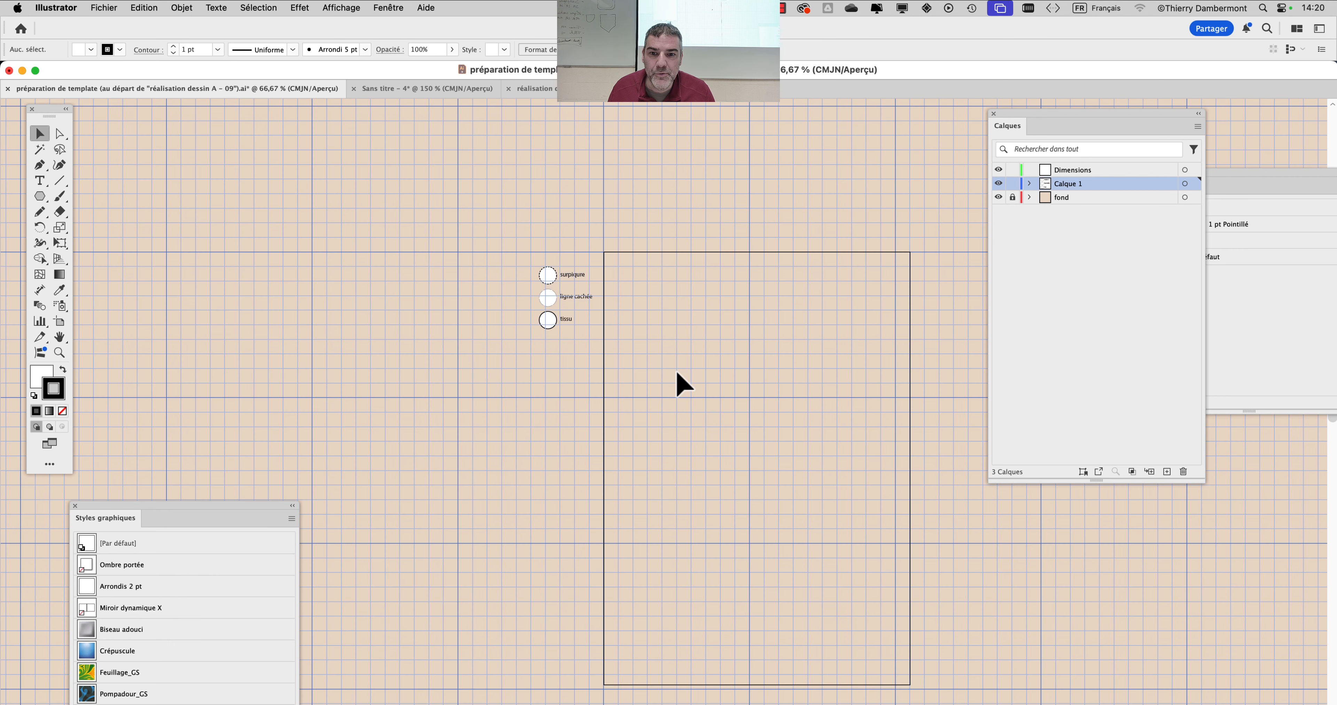
scroll(672, 374, up, 2)
drag(326, 138, 354, 259)
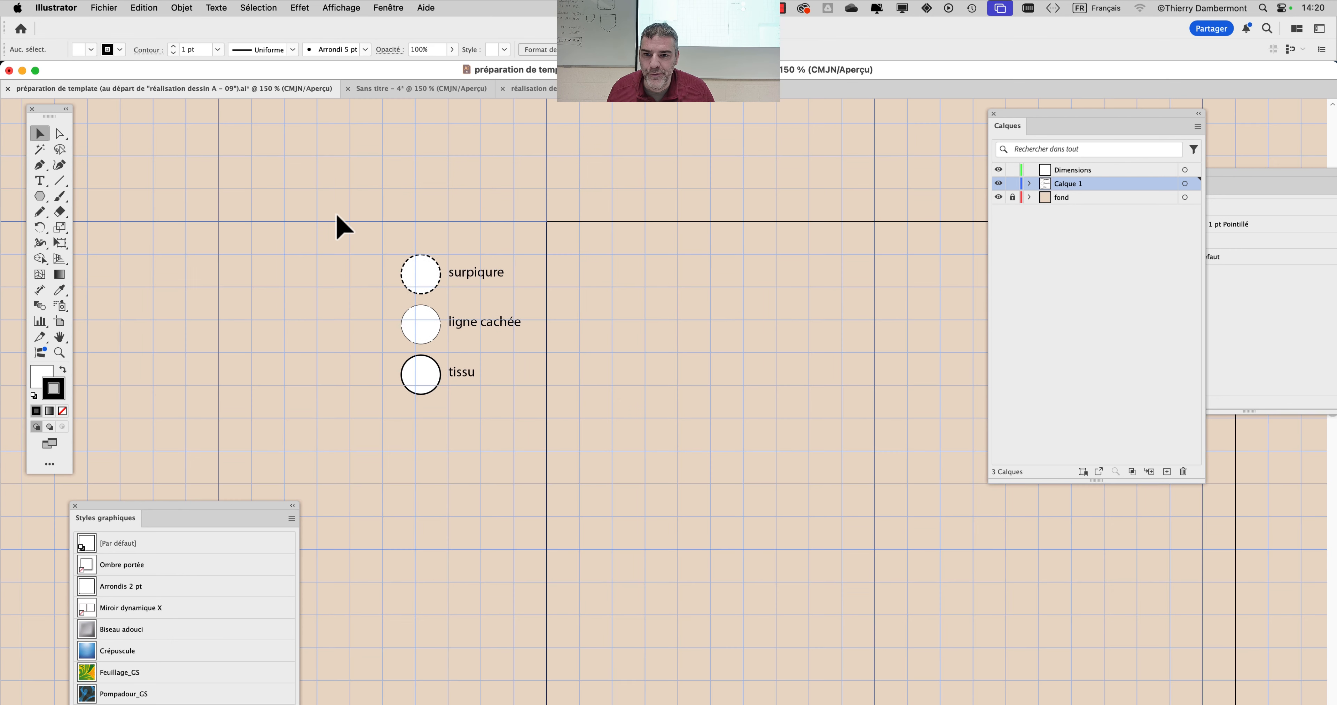
drag(342, 214, 523, 435)
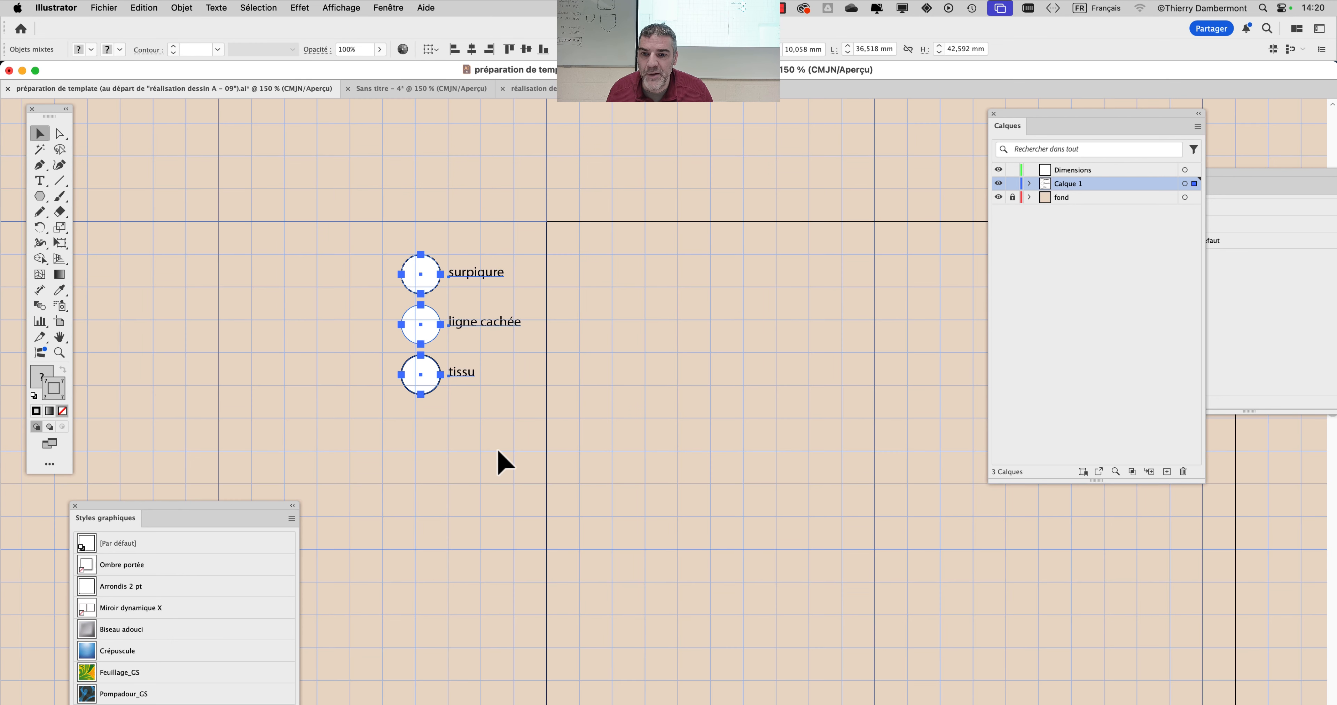
click(484, 436)
drag(369, 234, 524, 430)
click(525, 445)
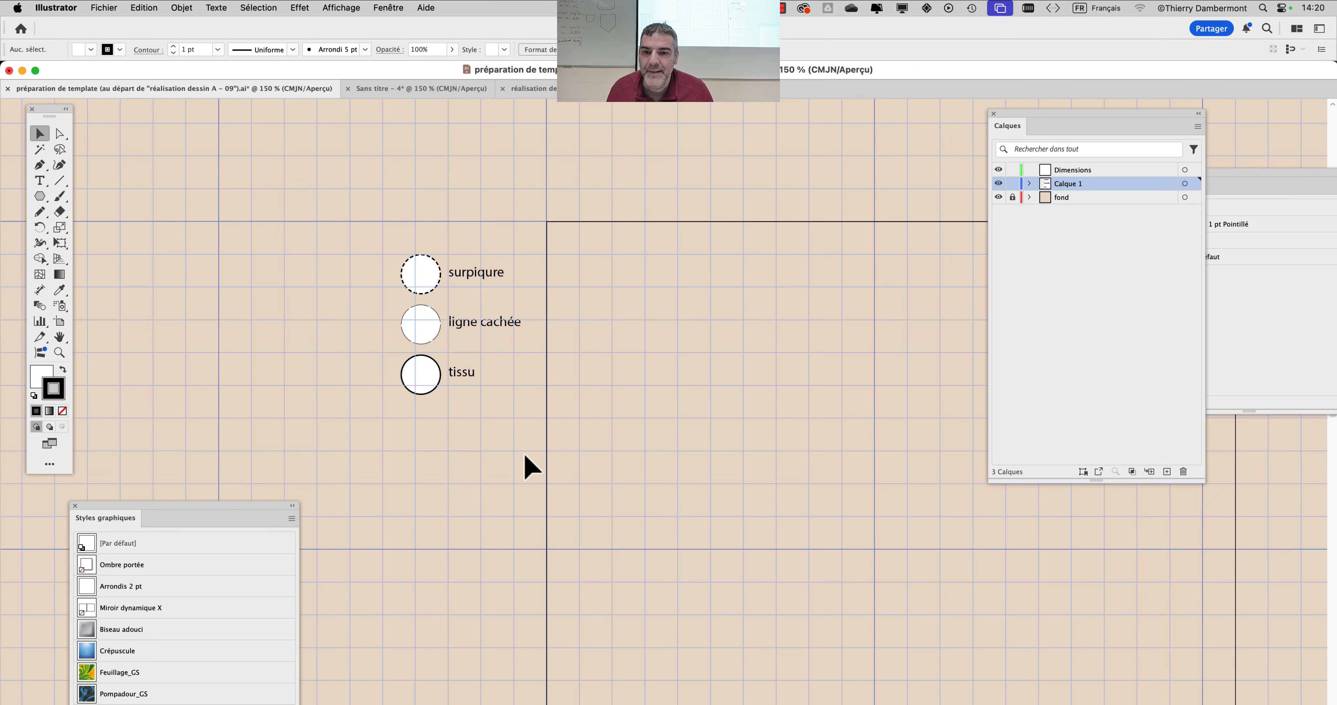
Place the Styles graphiques panel beside the artboard so that its full list of styles can be seen.
scroll(526, 463, down, 3)
drag(612, 467, 579, 220)
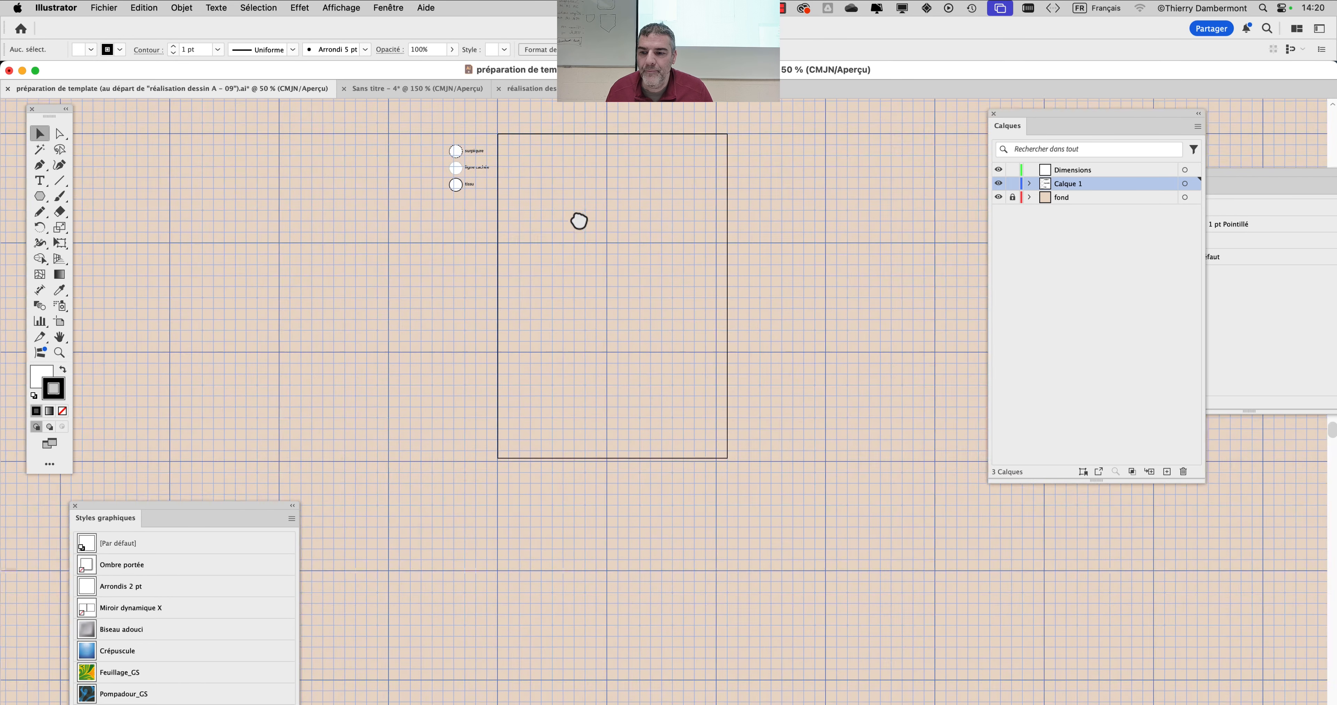
drag(166, 513, 825, 164)
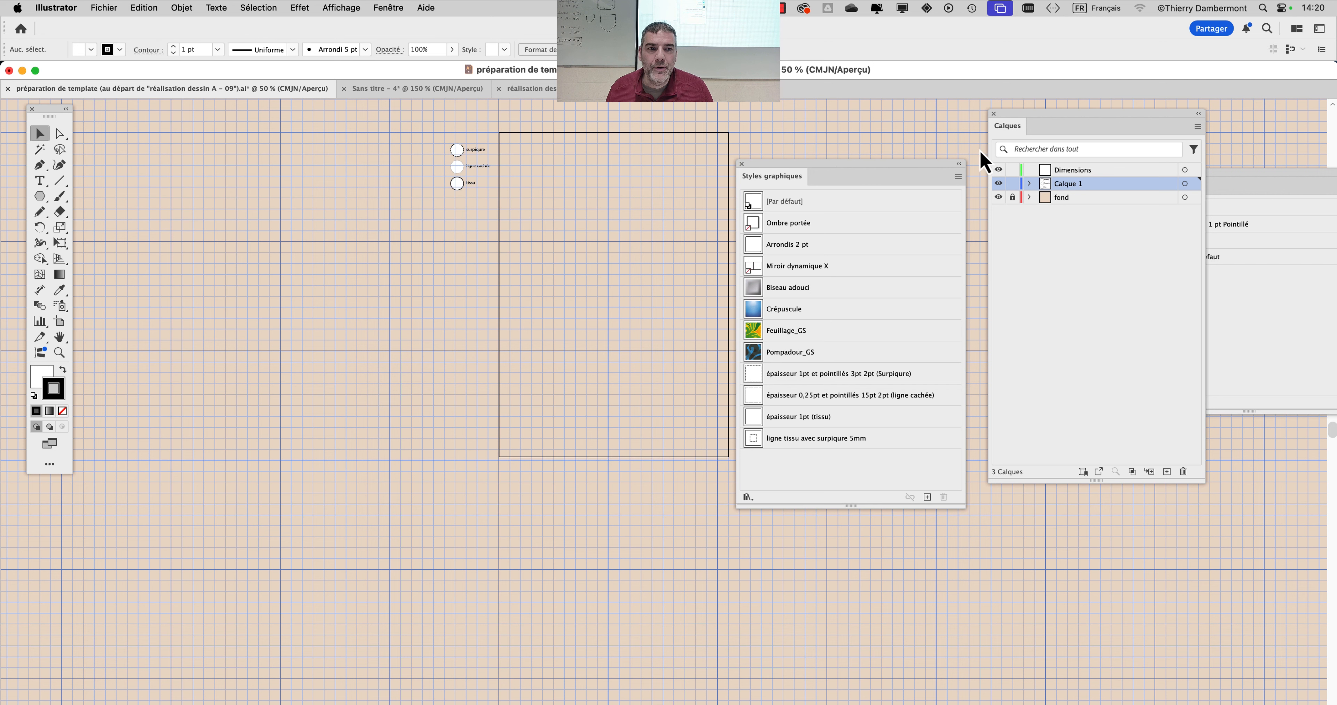
Delete the Dimensions layer, move the Calques panel near the legend and save the document.
drag(1044, 126, 410, 402)
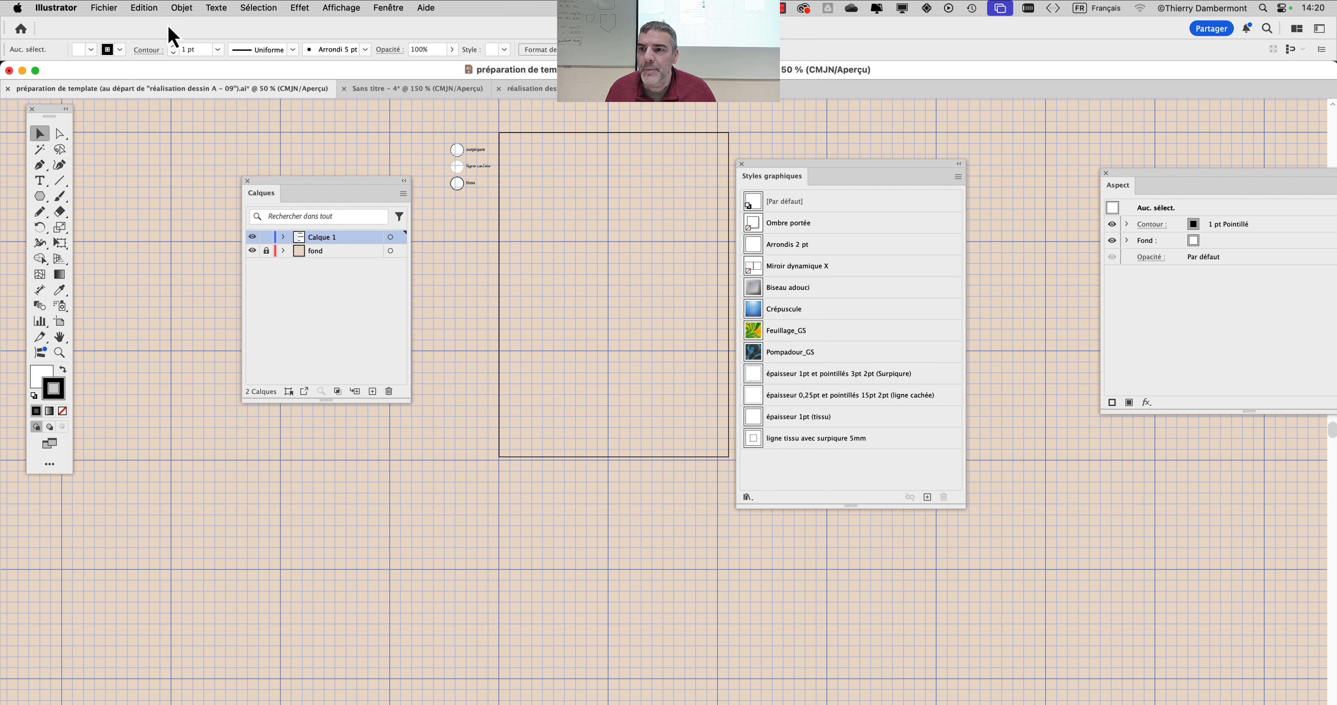
click(104, 7)
click(101, 136)
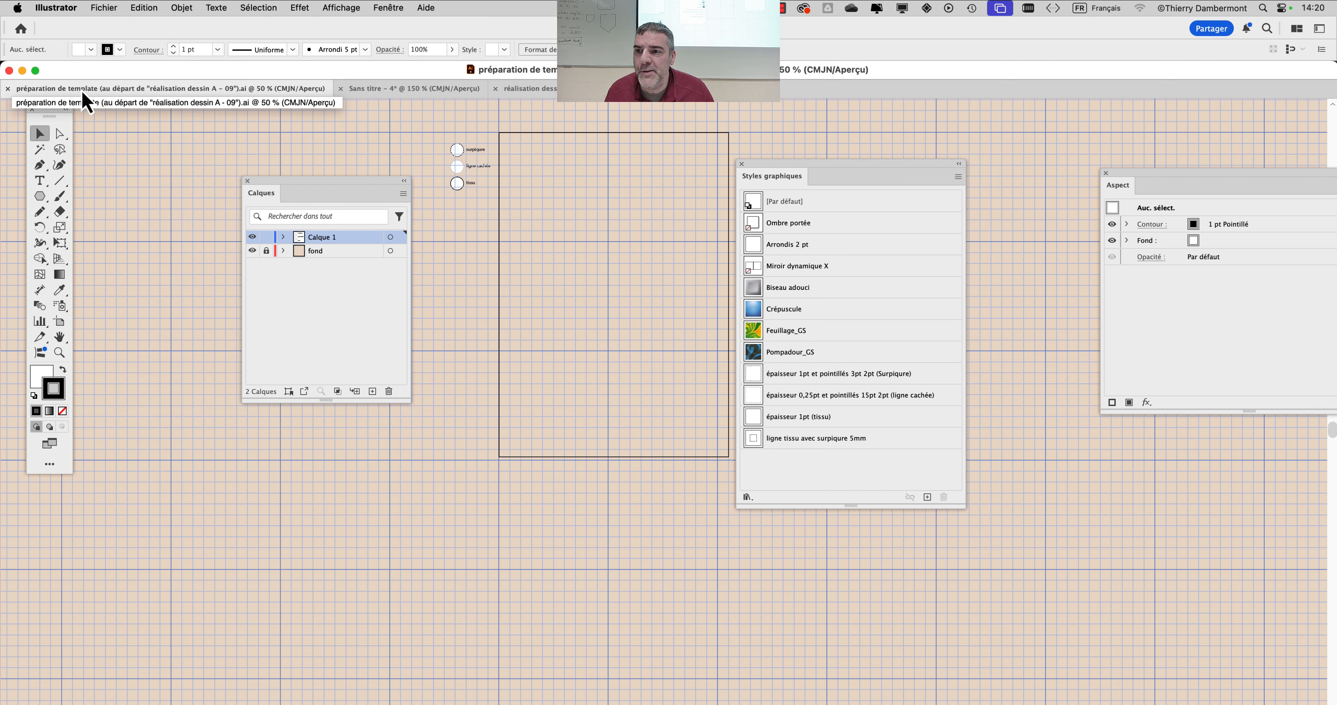
Close the Aspect panel and place the Calques and Styles graphiques panels on either side of the artboard.
drag(306, 191, 289, 216)
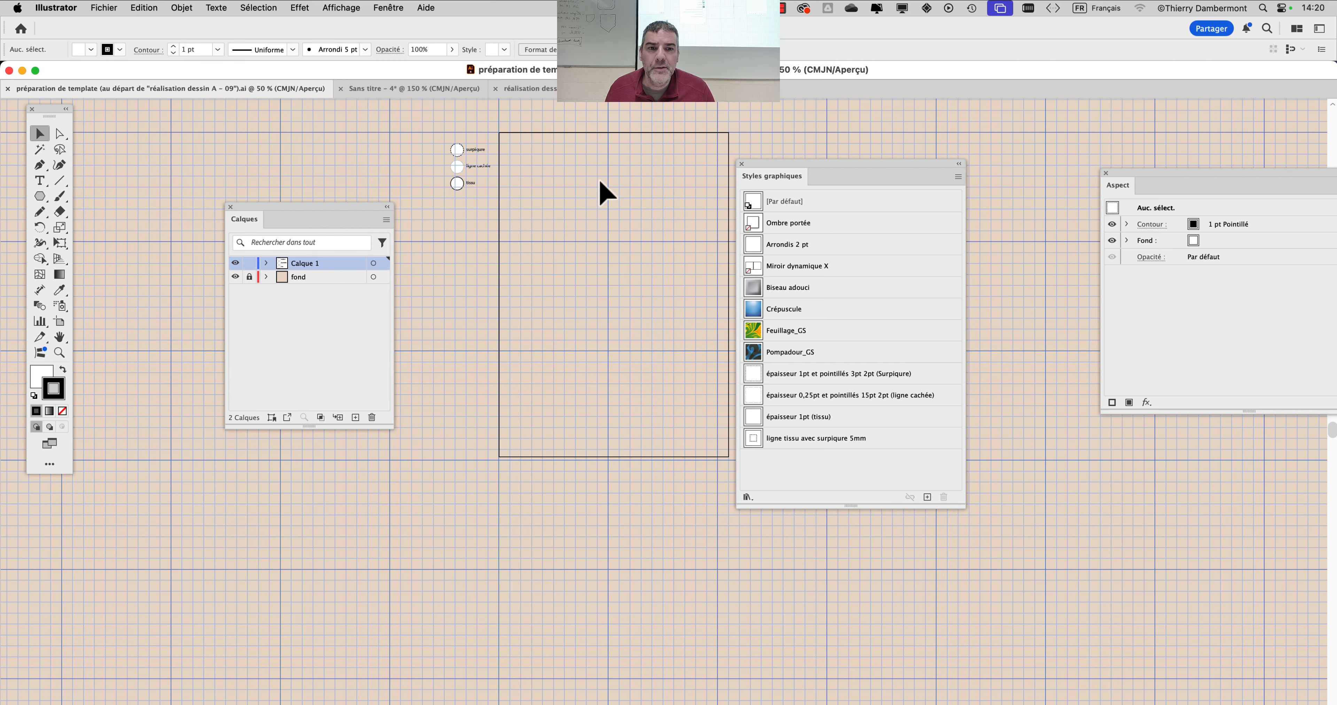
drag(813, 169, 858, 173)
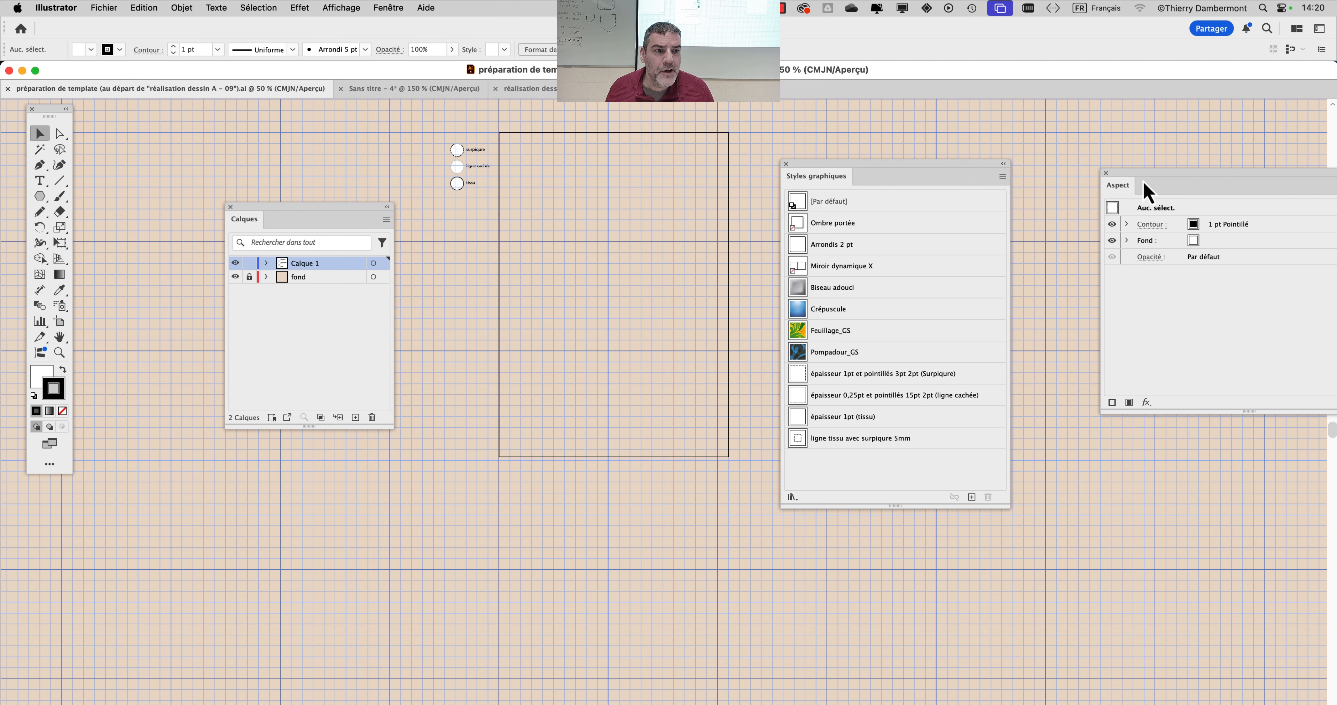
drag(1147, 191, 1073, 187)
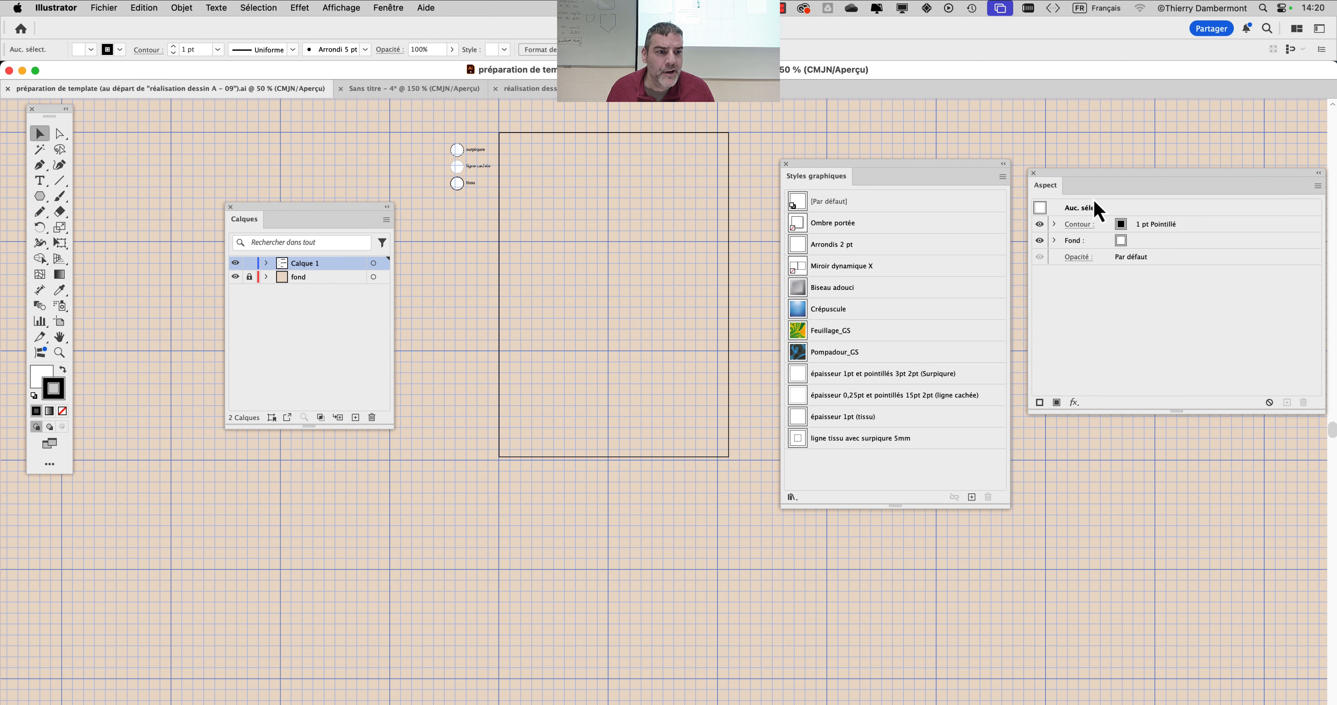
click(1033, 174)
drag(865, 179, 973, 153)
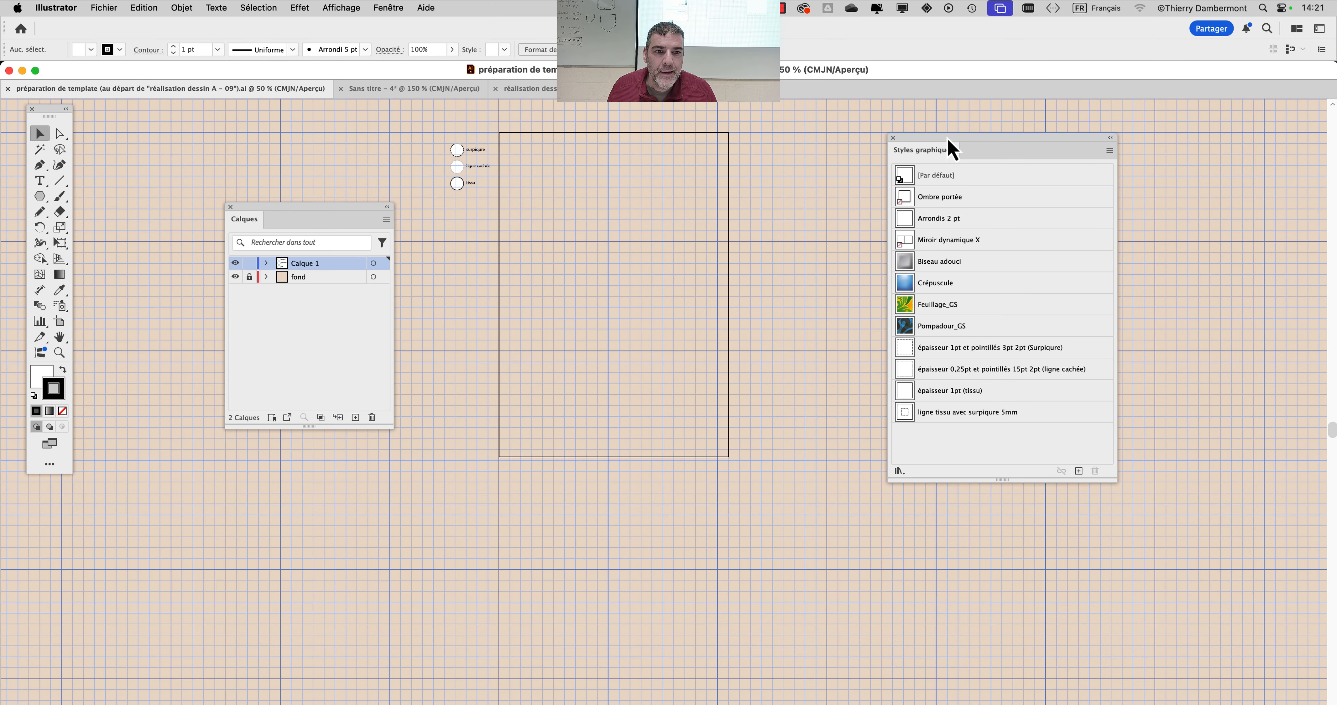
drag(951, 150, 1047, 150)
Rename the Calque 1 layer as dessin.
scroll(441, 145, up, 6)
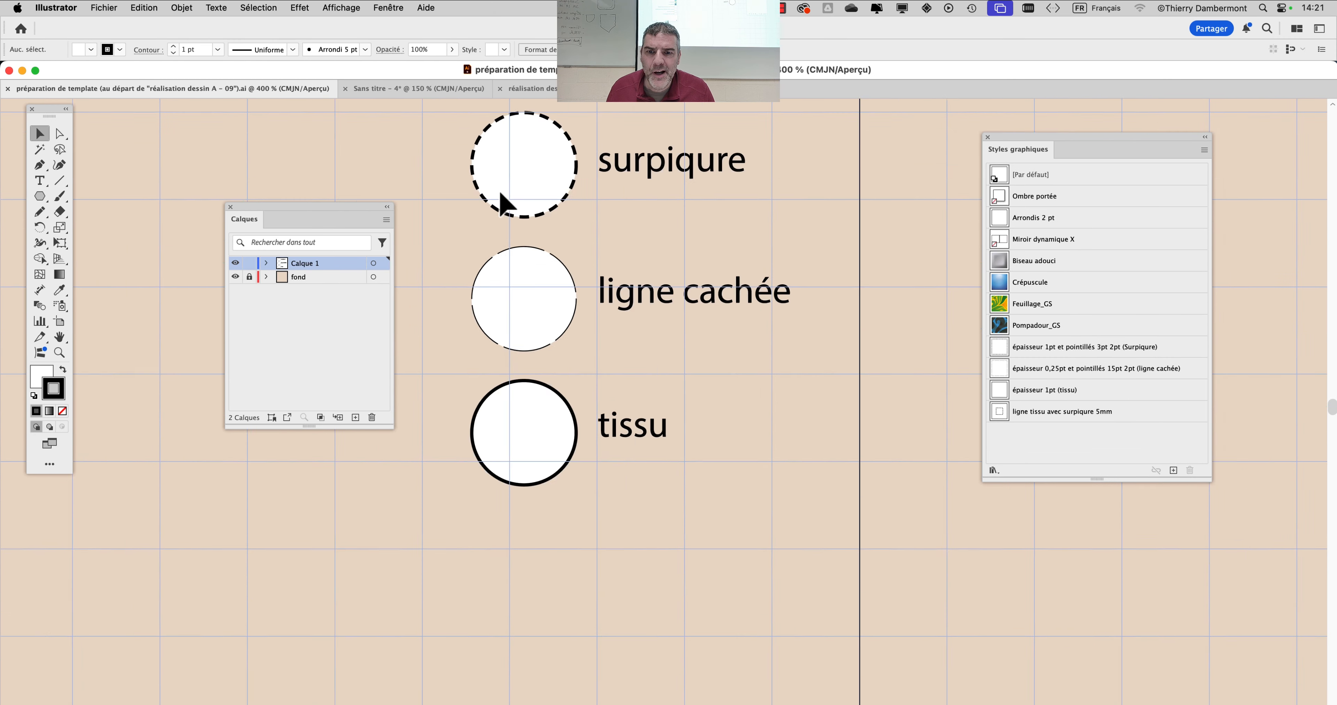
drag(609, 386, 612, 414)
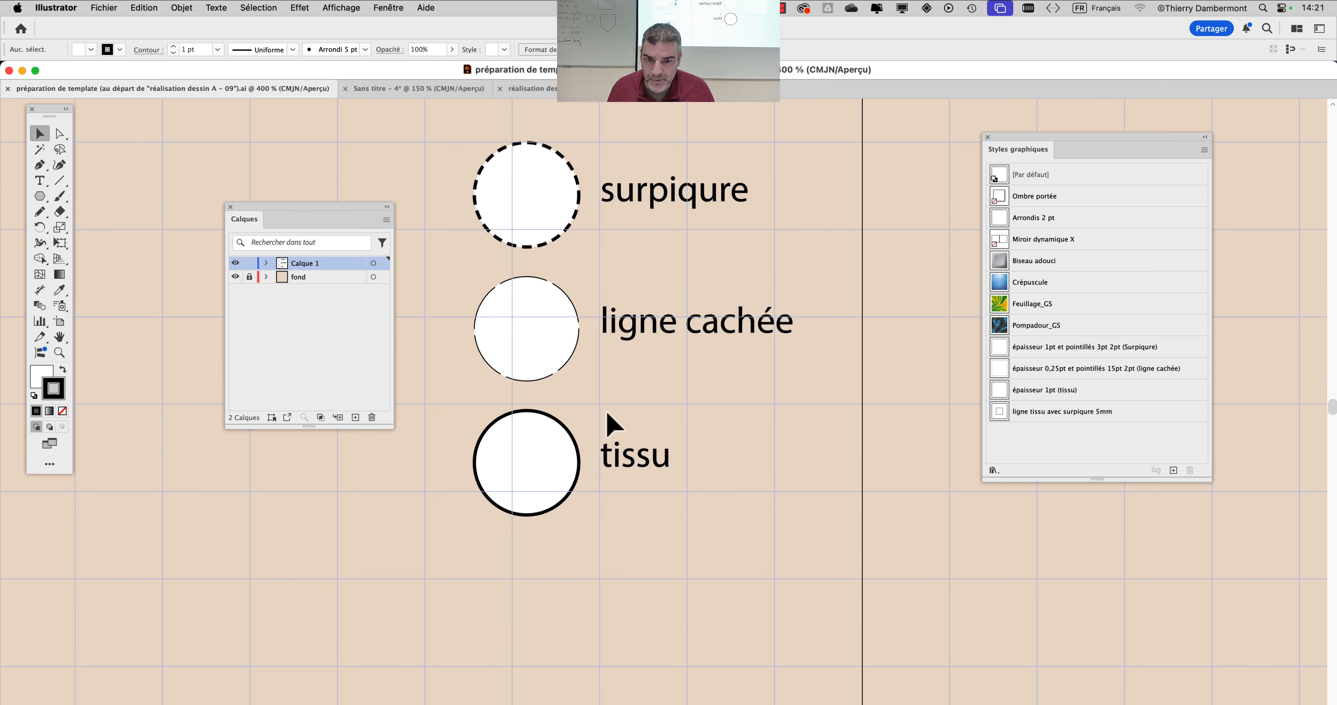
scroll(612, 425, down, 5)
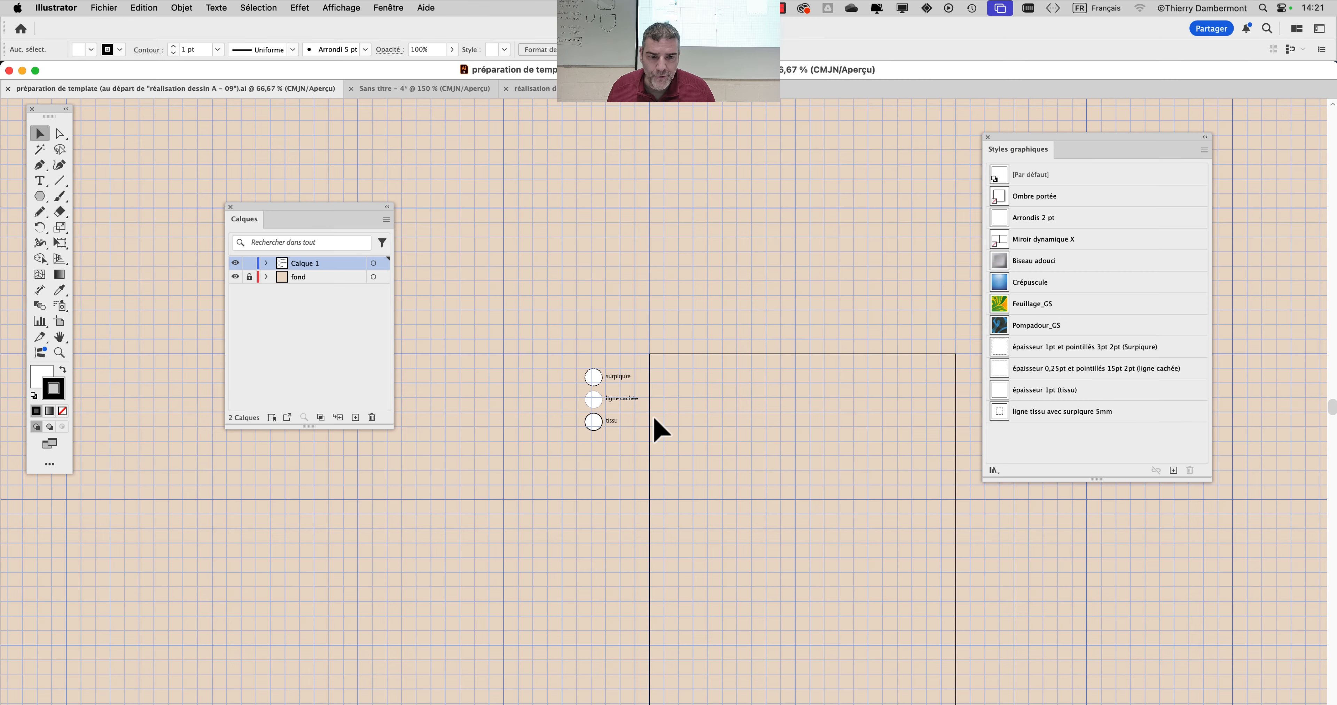
drag(674, 418, 558, 251)
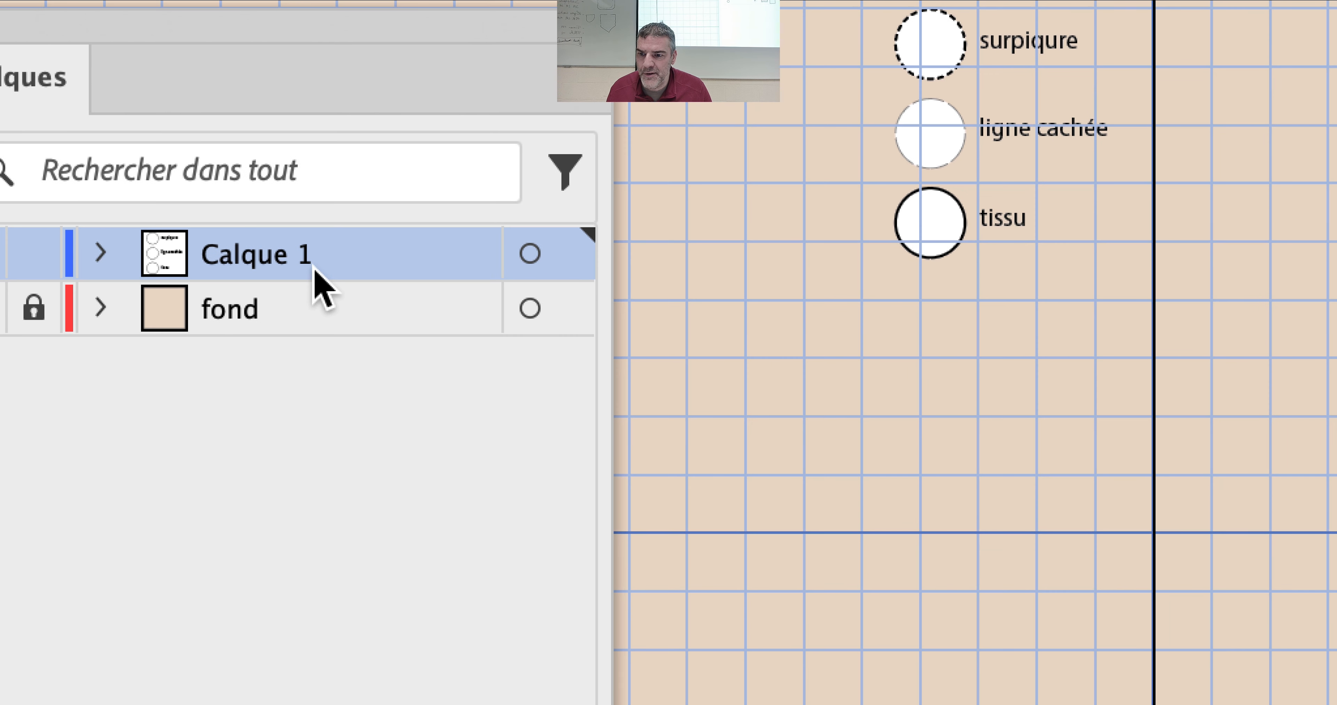
double_click(243, 255)
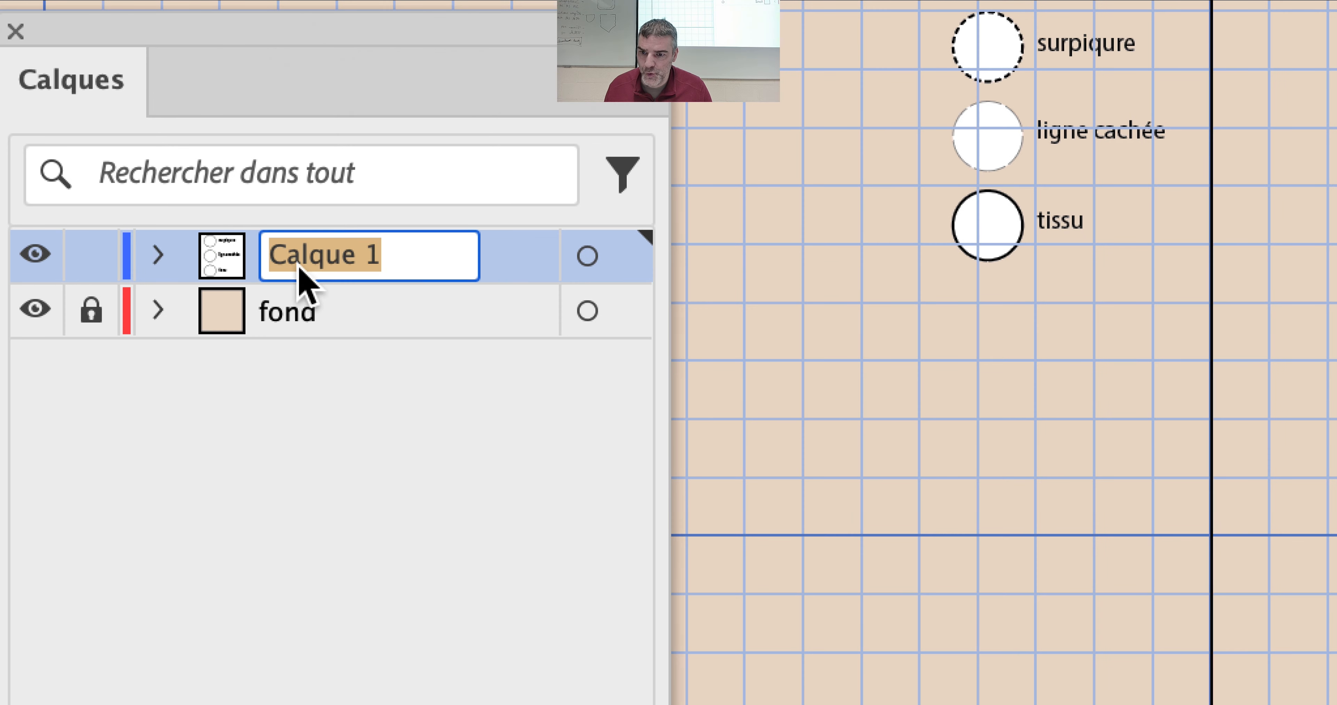
text(dessin)
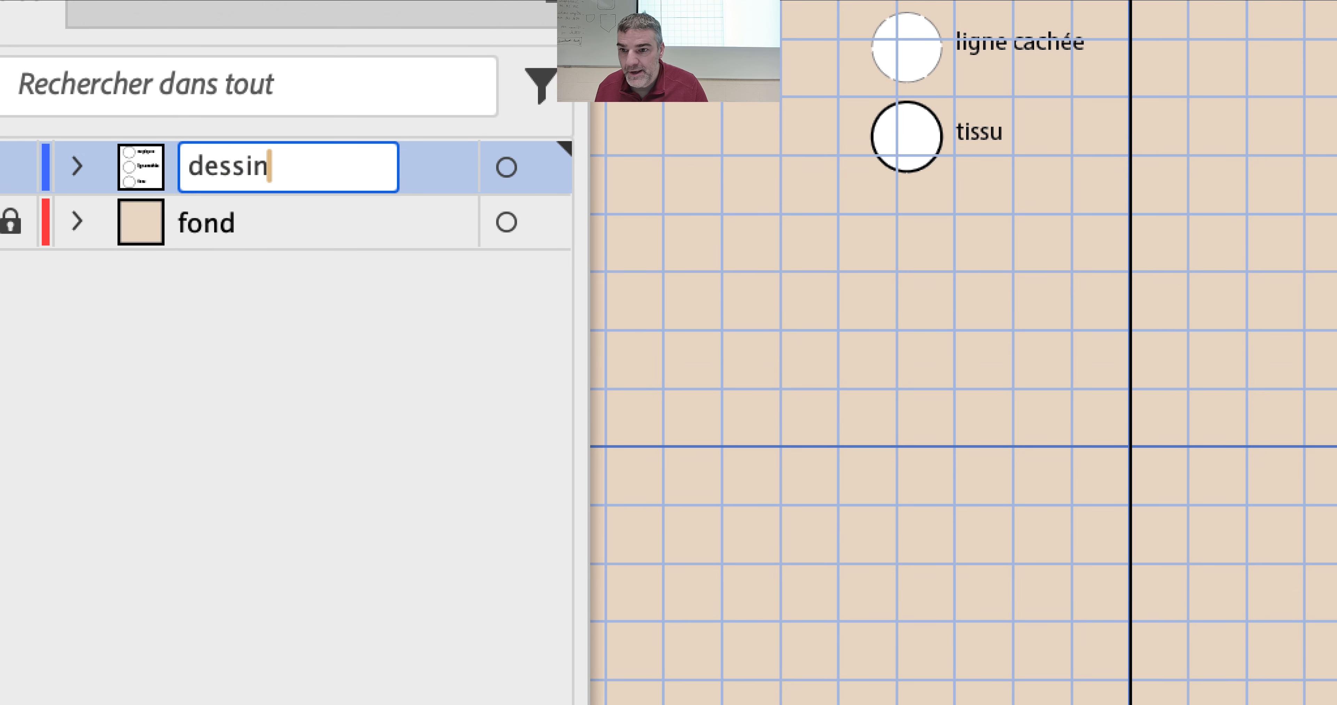
key(Return)
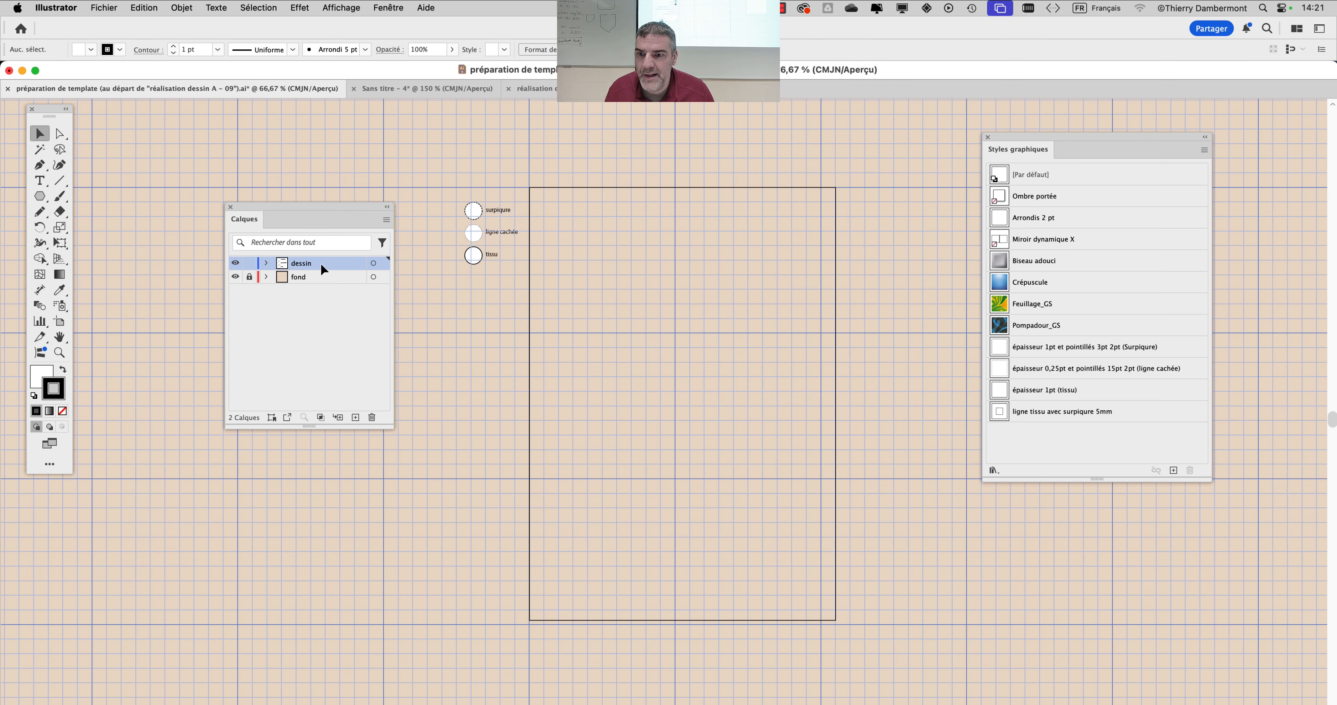
Move the Calques and Styles graphiques panels farther away from the legend and the artboard.
drag(319, 209, 269, 192)
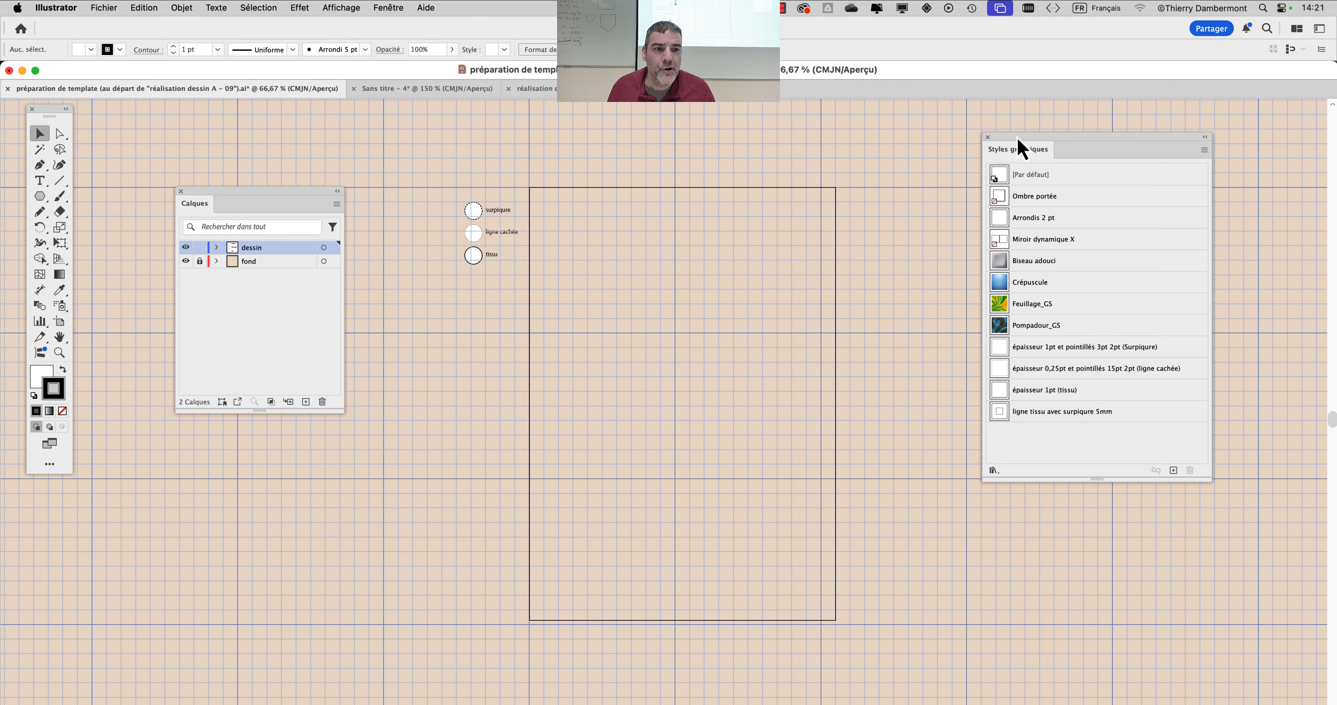
drag(1017, 149, 956, 172)
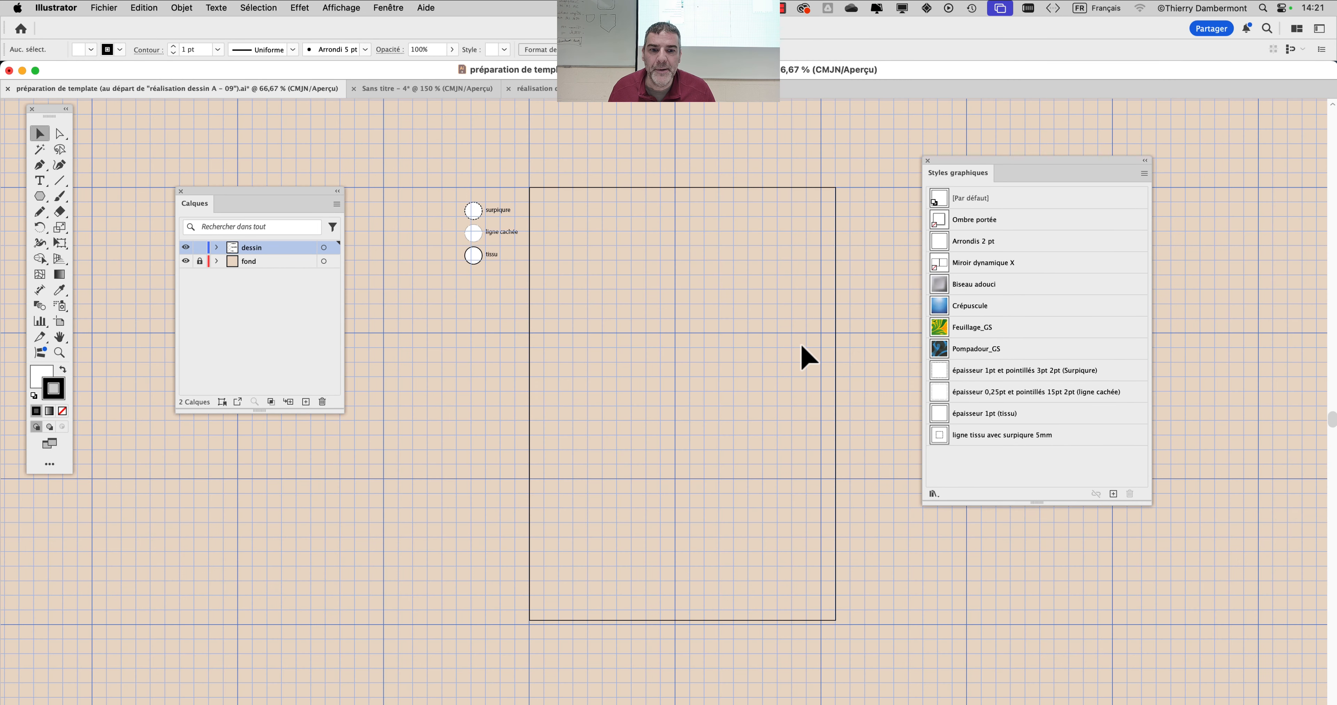
drag(962, 164, 1056, 155)
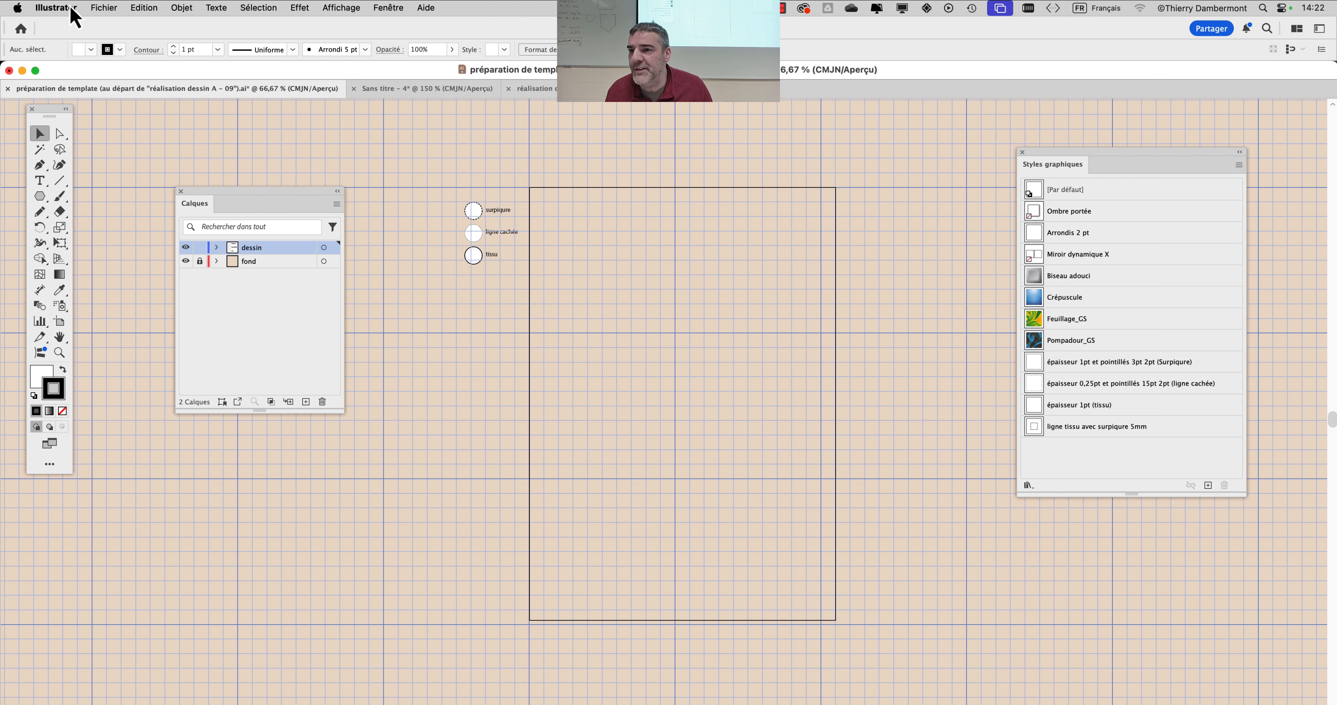
Set the grid spacing to 10 mm in the guides and grid preferences.
click(61, 12)
mouse_move(63, 48)
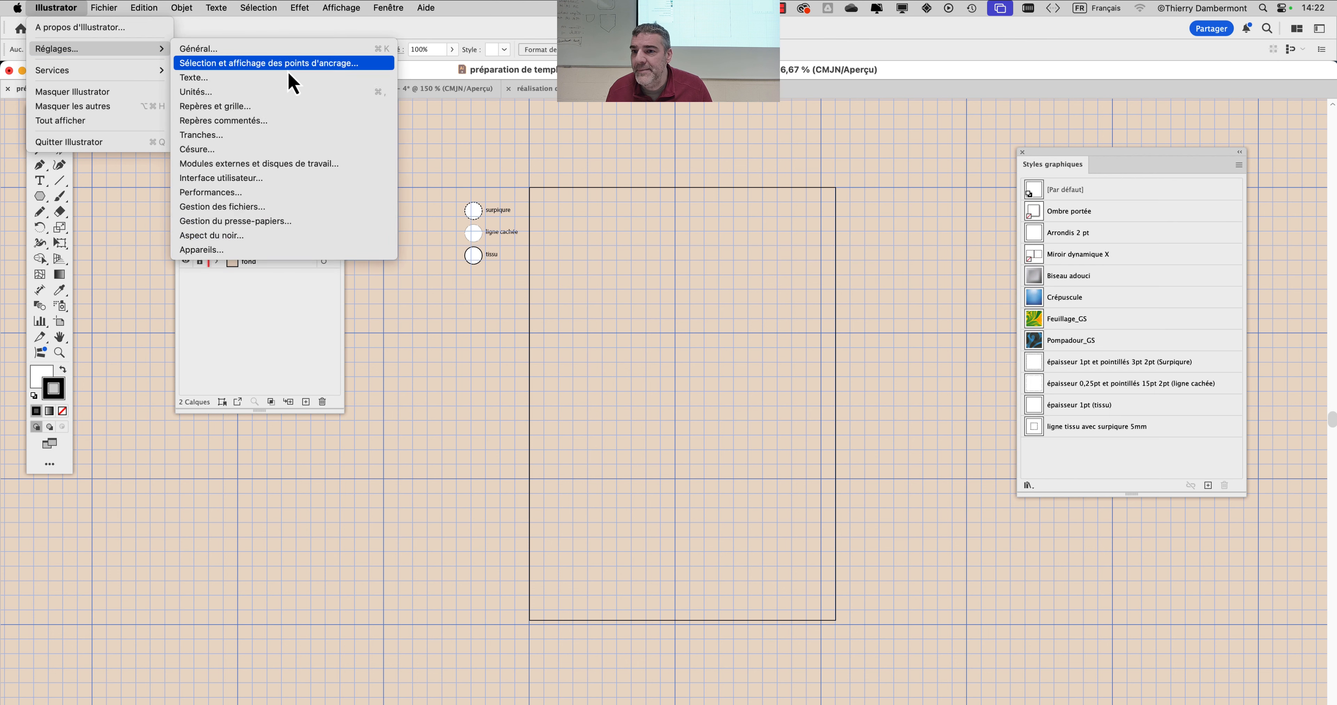
click(283, 106)
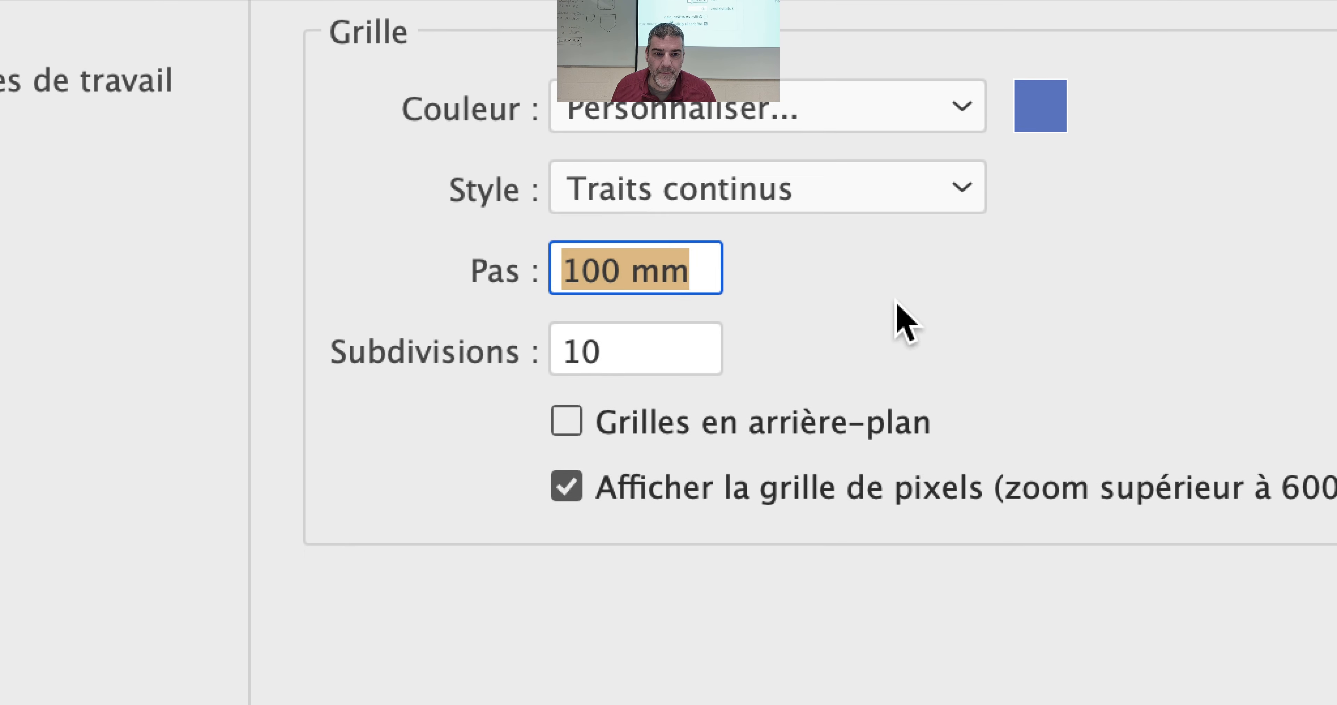
text(10mm)
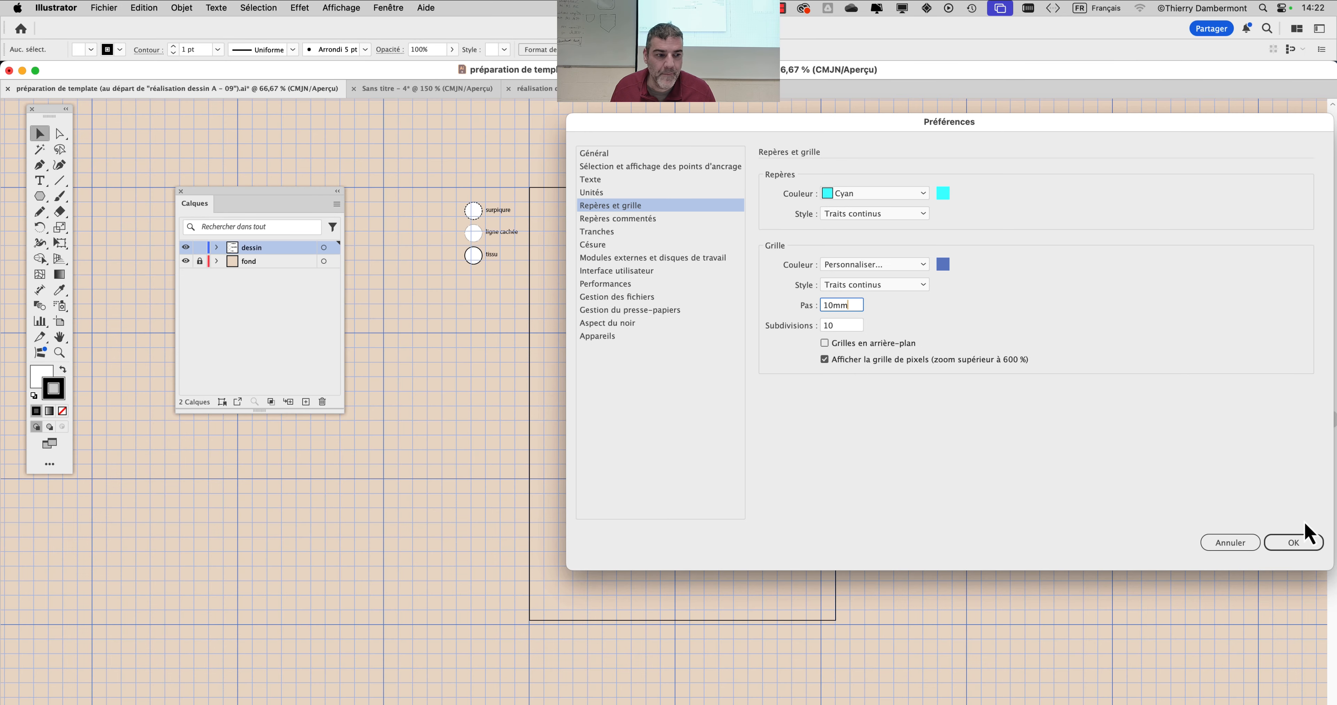
click(1304, 541)
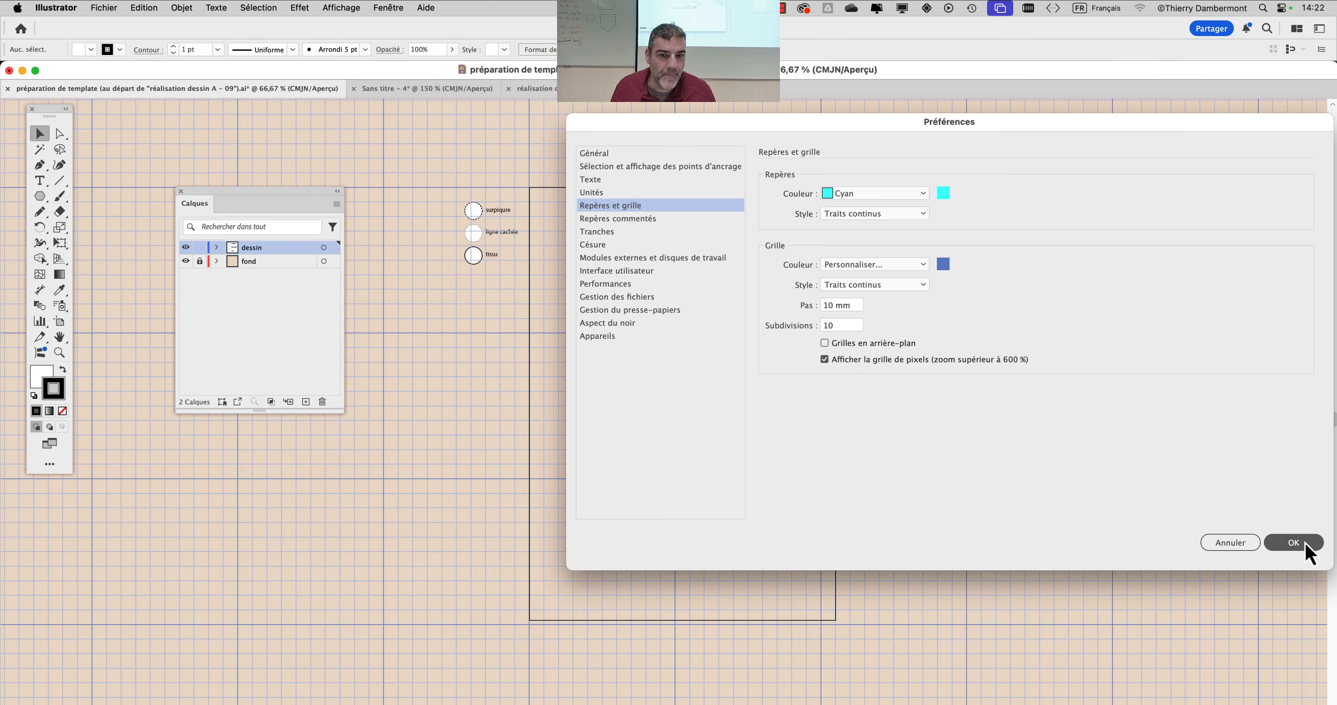
Move the Calques panel below the legend so that it no longer covers the circles and labels.
scroll(622, 236, up, 2)
scroll(622, 236, up, 1)
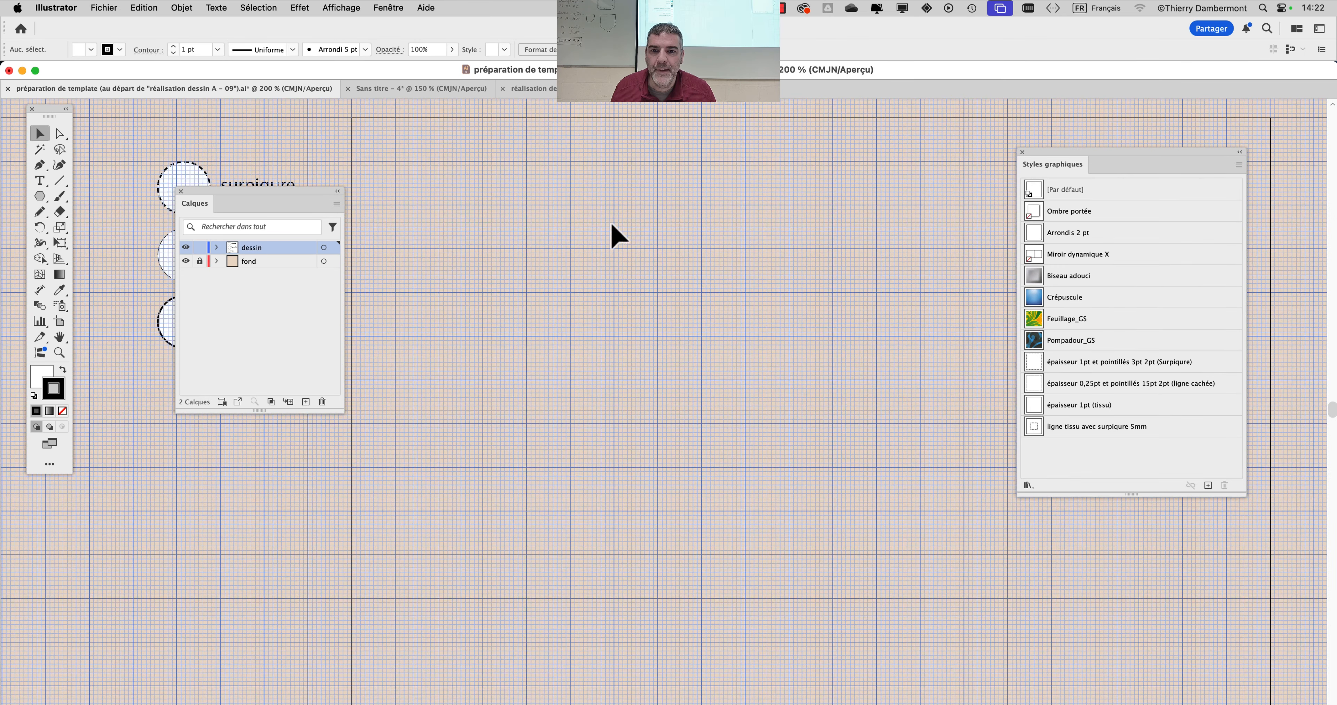
drag(299, 191, 275, 367)
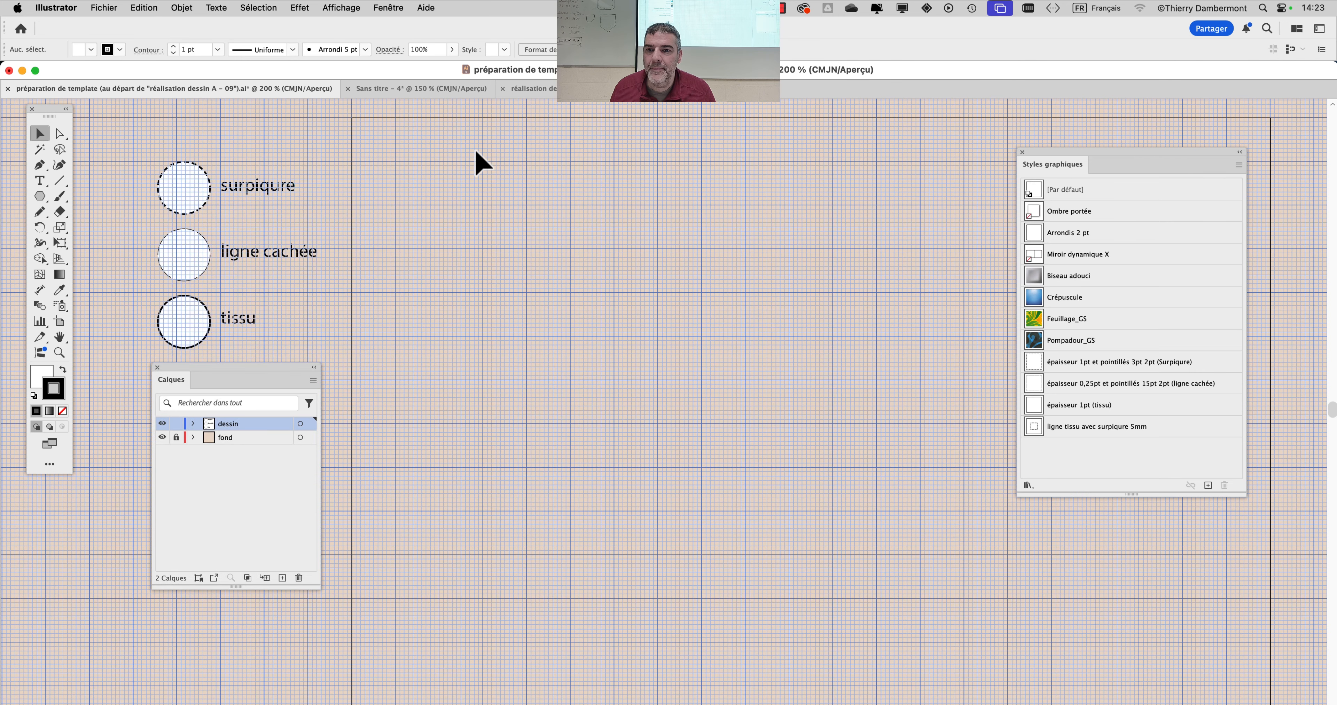
Examine the grid lines and subdivisions across the artboard at several magnifications up to 600 %.
scroll(480, 163, up, 1)
drag(530, 213, 534, 292)
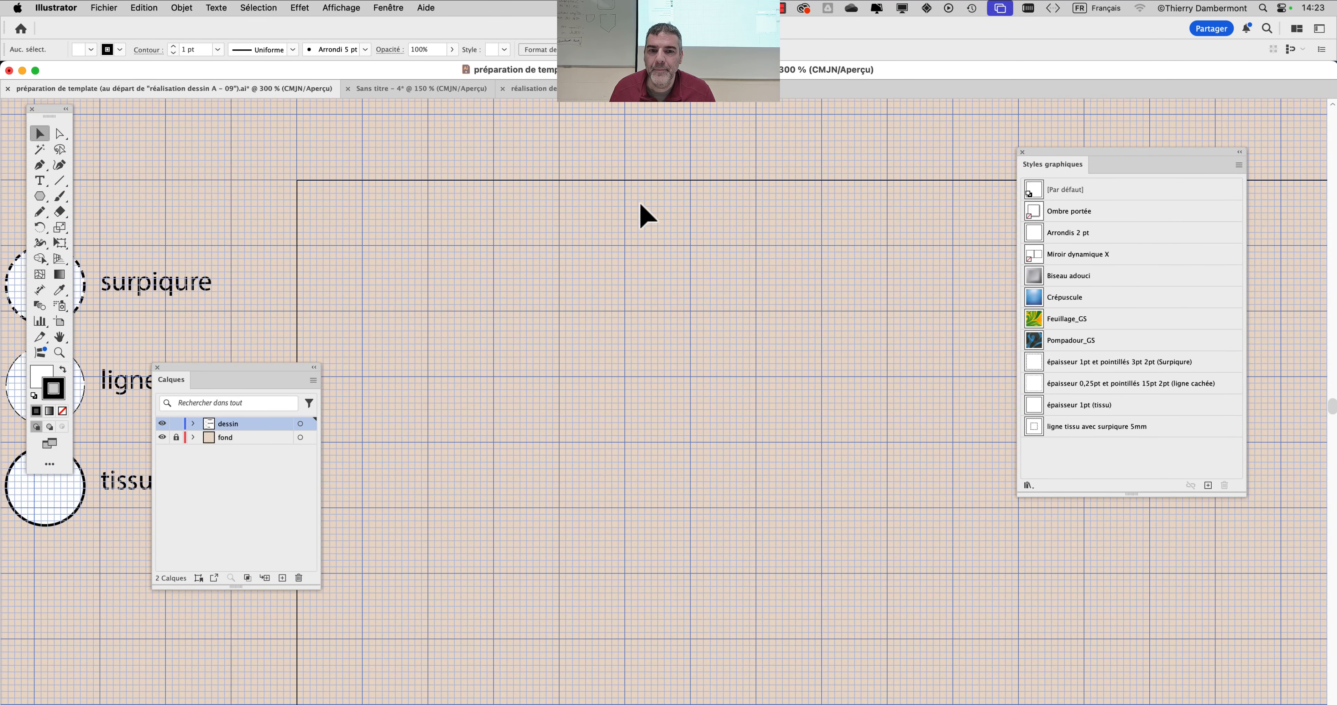
scroll(641, 209, up, 3)
scroll(641, 214, down, 3)
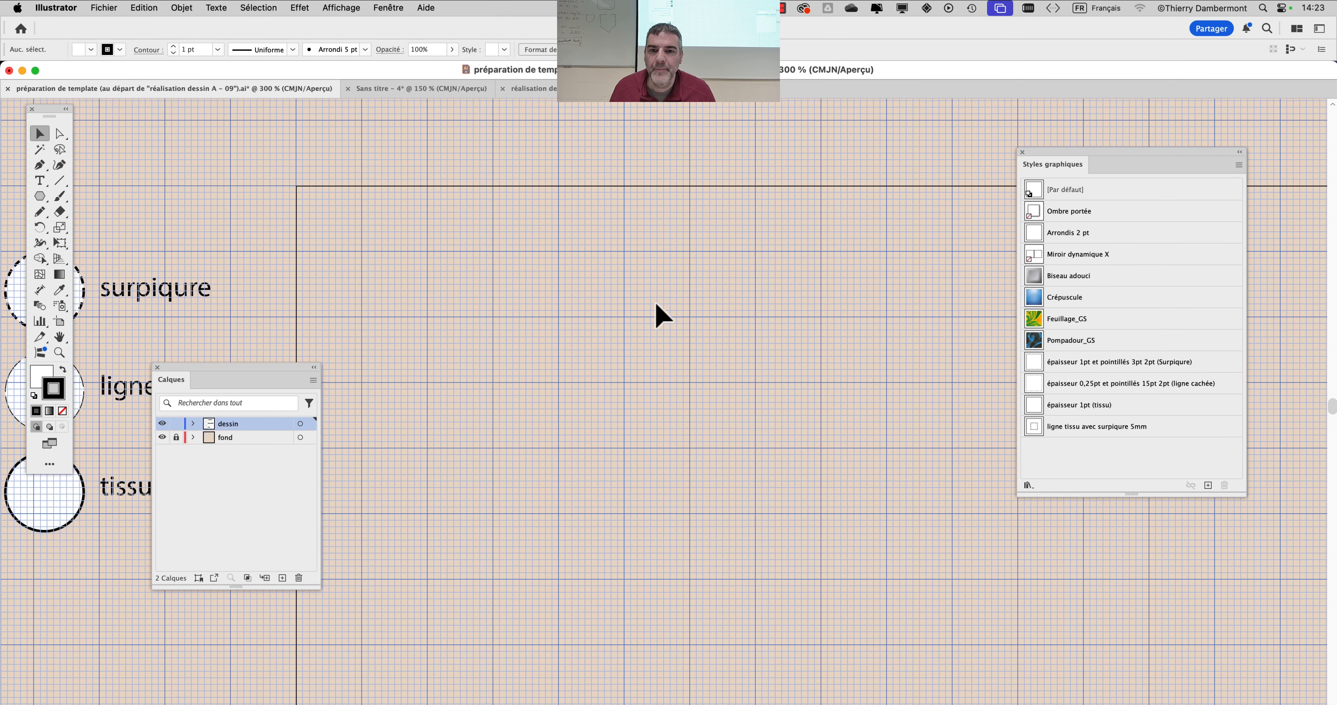
scroll(677, 322, up, 1)
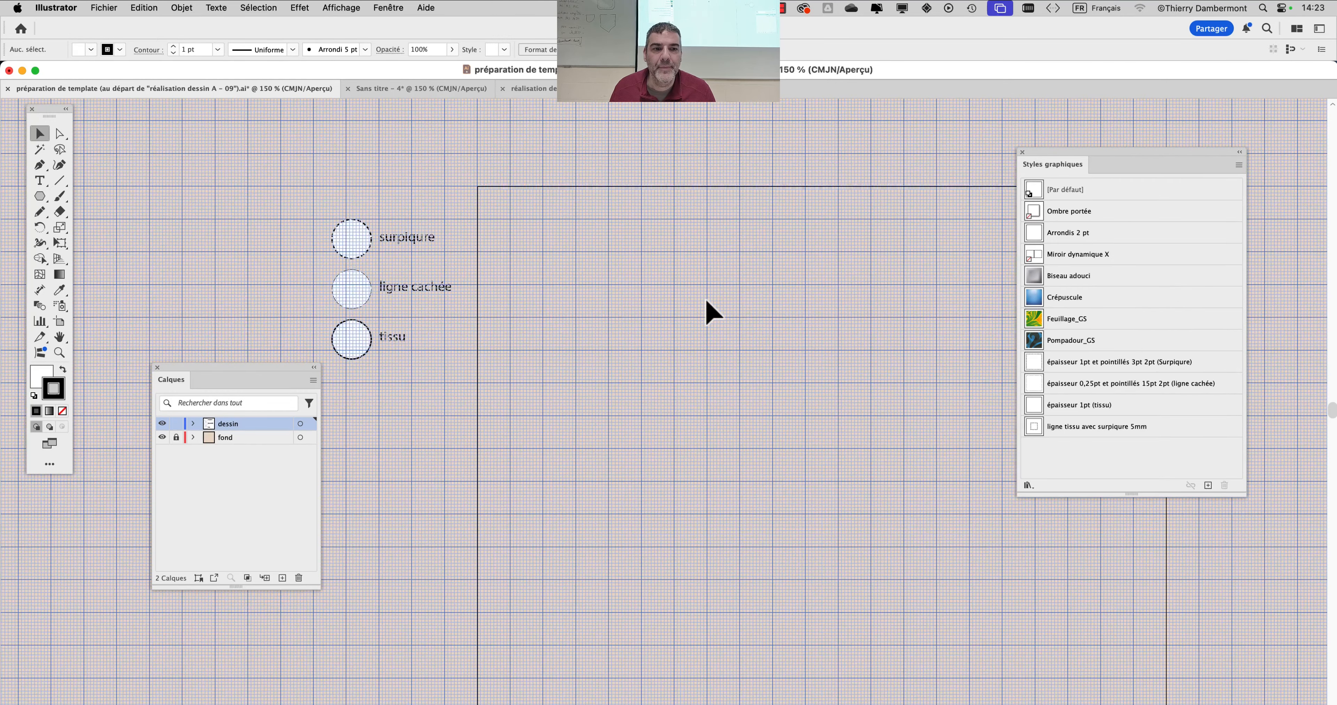
scroll(708, 310, down, 2)
drag(707, 309, 563, 213)
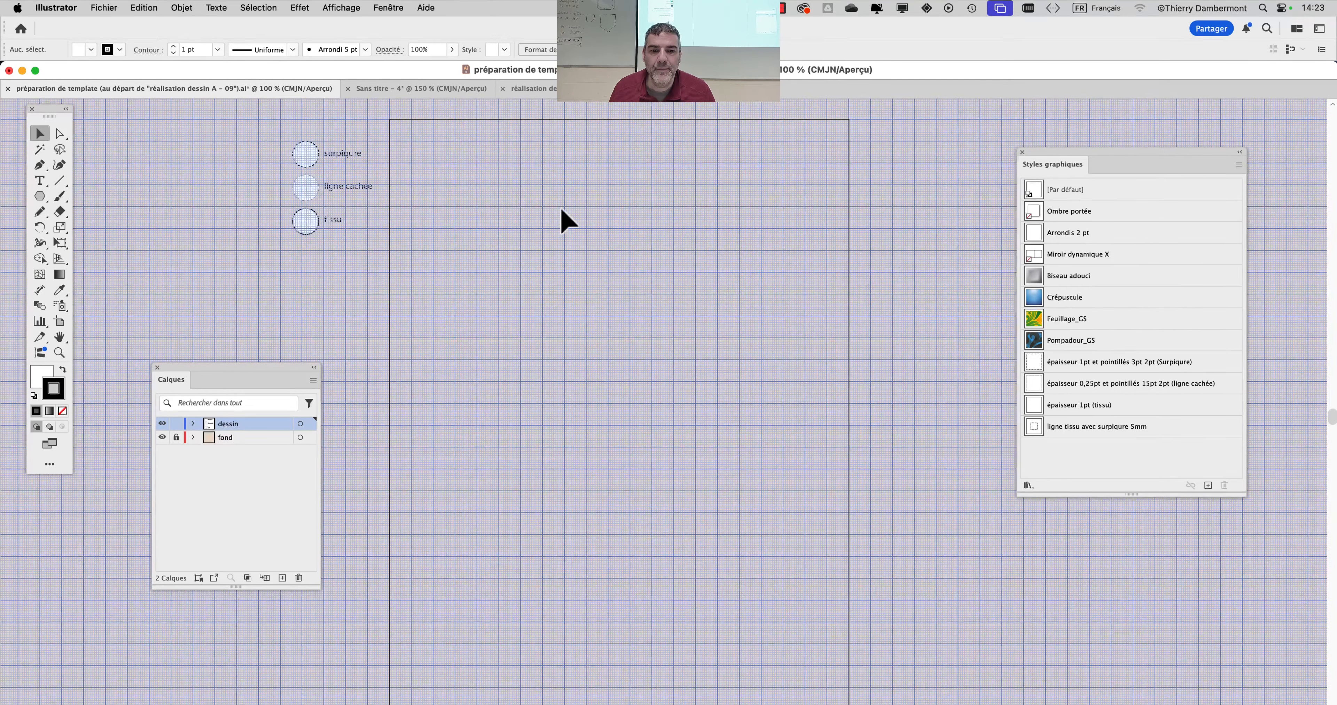
scroll(848, 416, up, 5)
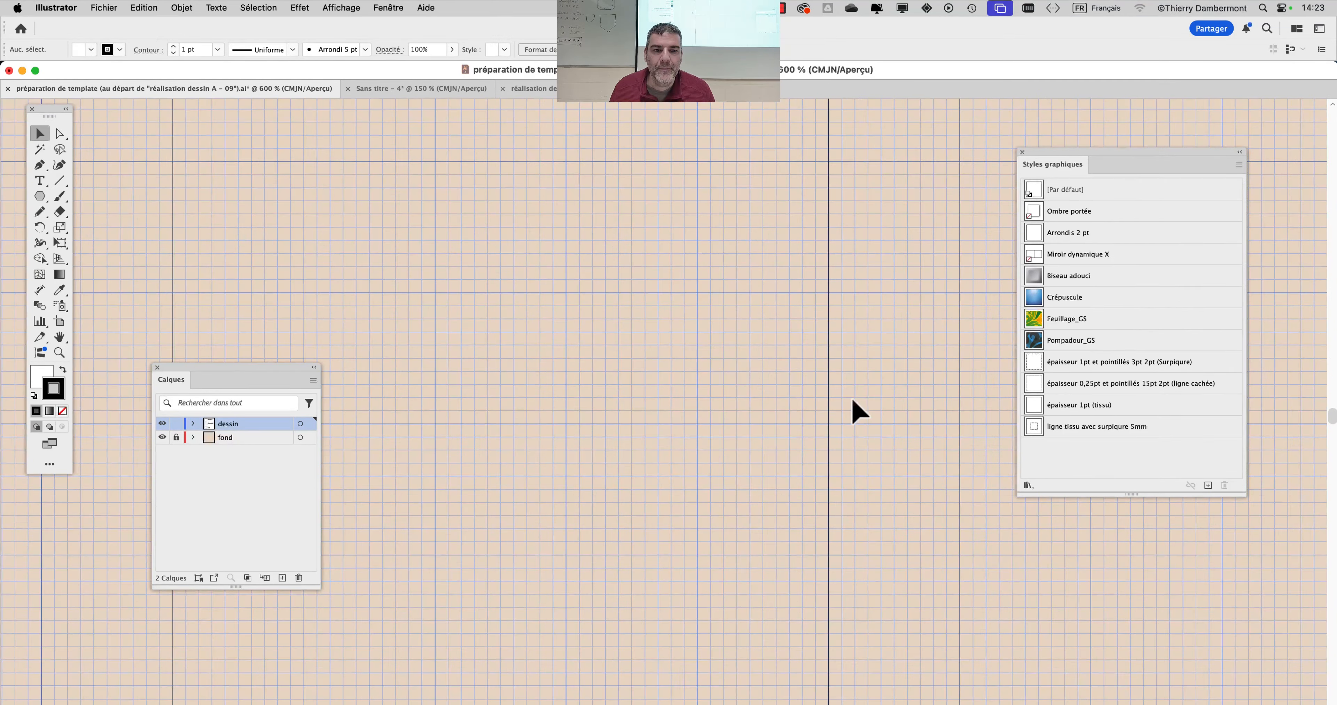
Move the Calques panel away from the line-style legend and place it over the artboard's upper part.
scroll(853, 402, down, 5)
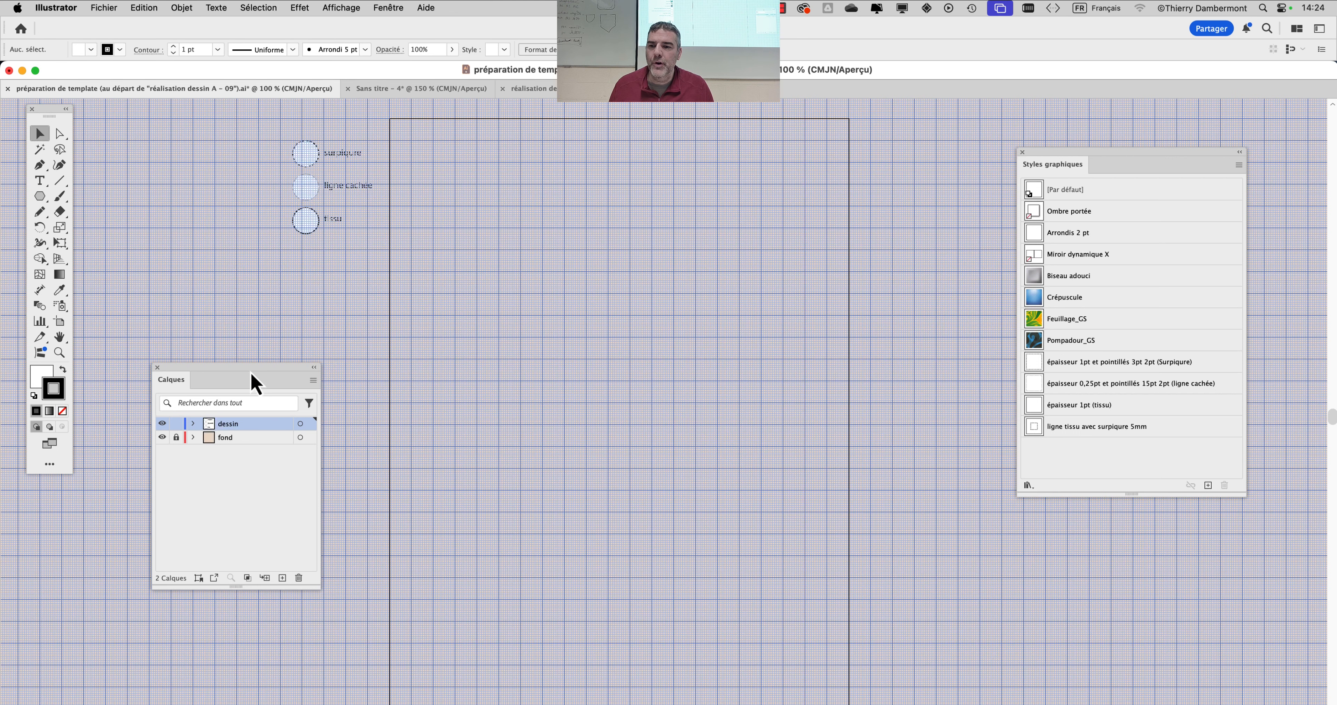
drag(251, 370, 306, 266)
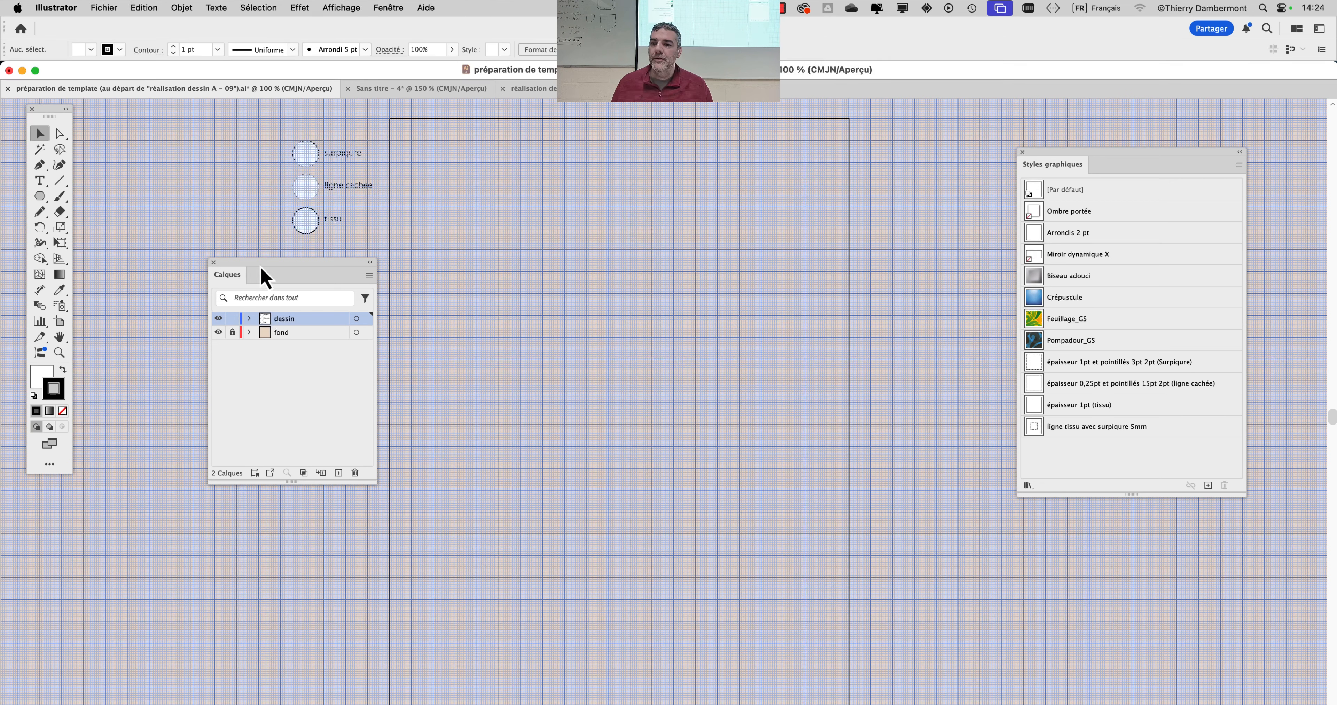
drag(264, 266, 823, 177)
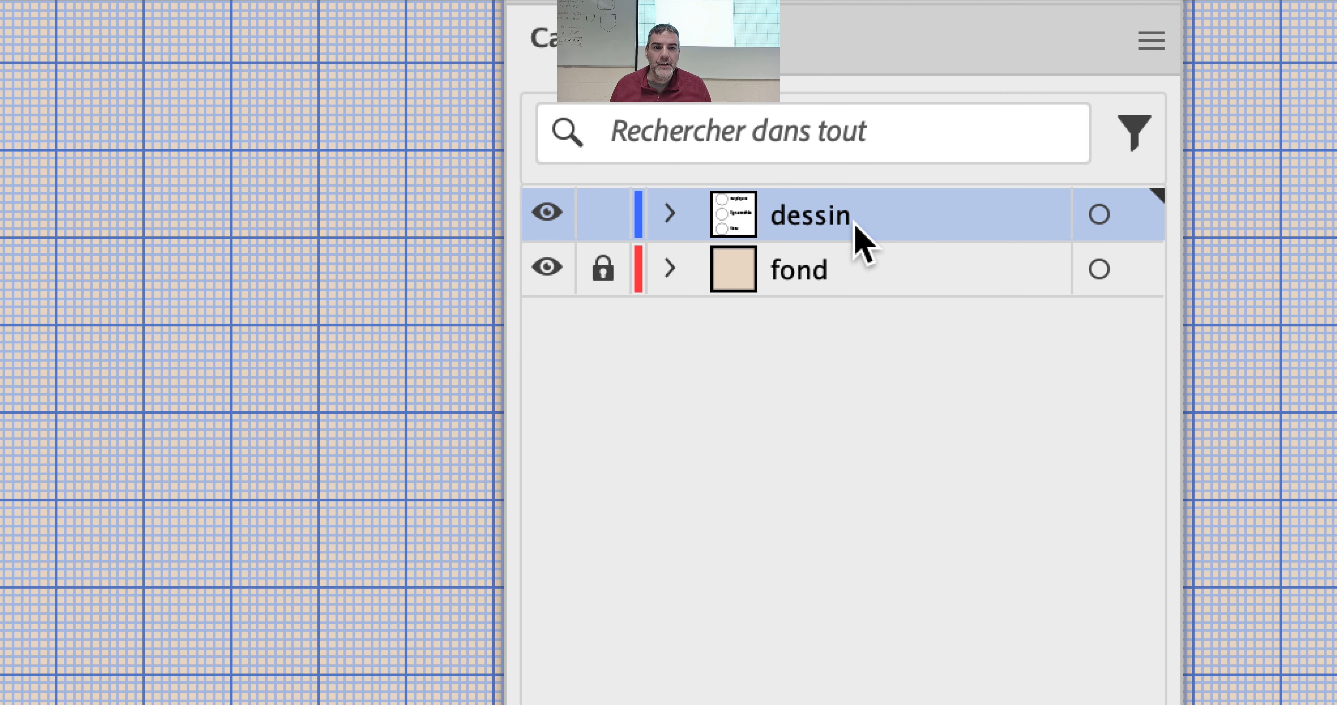
Rename the dessin layer as "dessin vectoriel".
double_click(853, 227)
click(876, 218)
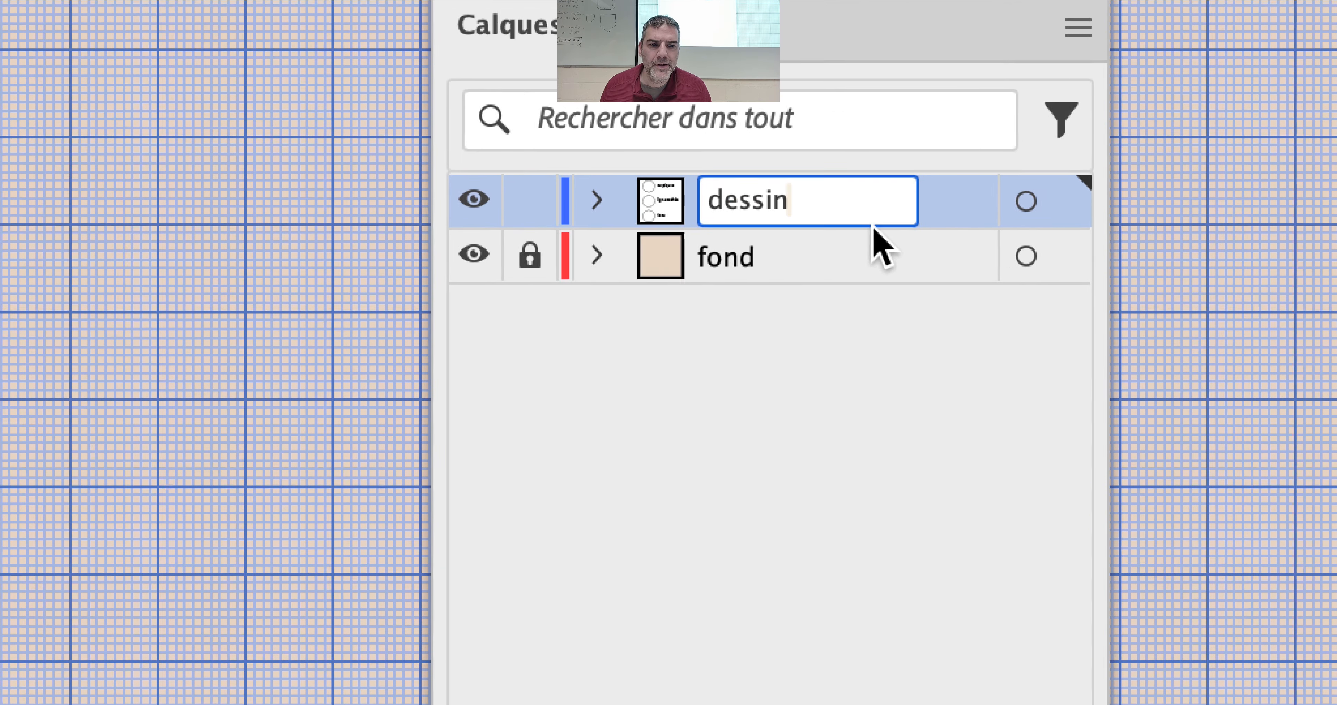
click(985, 224)
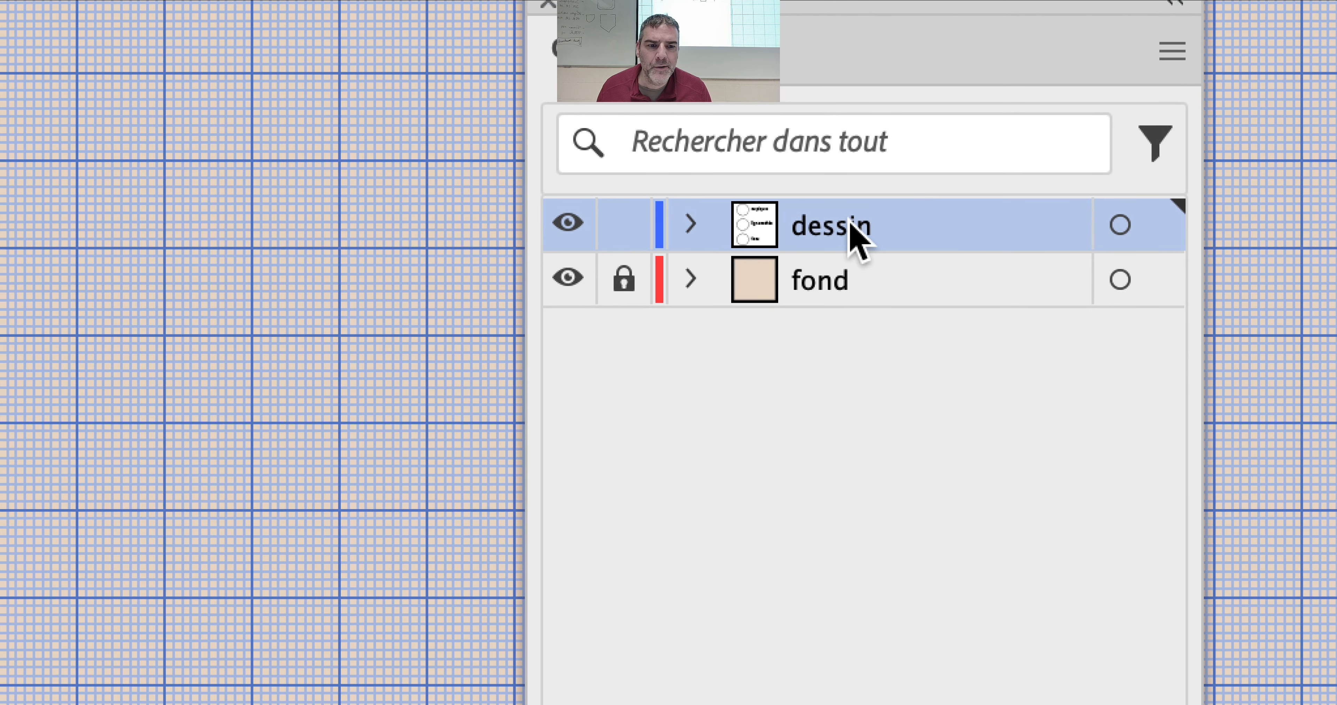
double_click(851, 228)
text(dessin vectoriel)
key(Return)
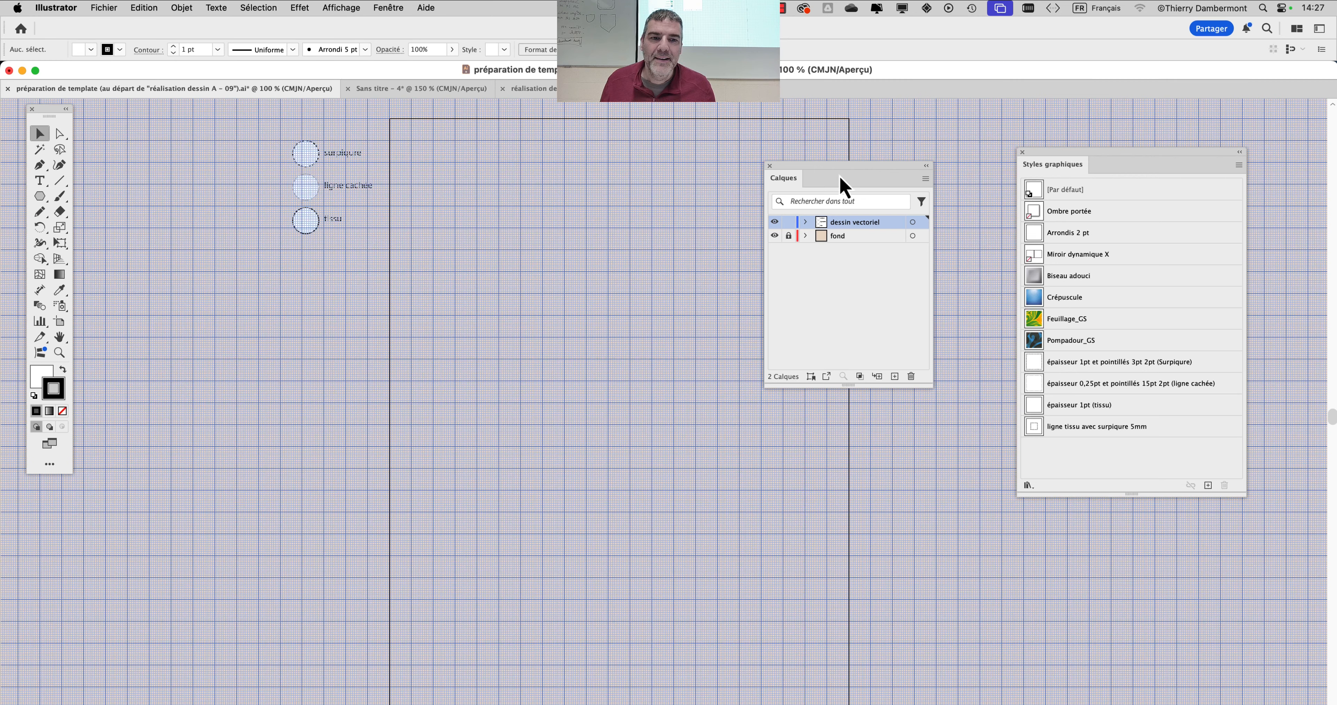
Add a new layer and place it between the dessin vectoriel and fond layers.
drag(843, 184, 697, 185)
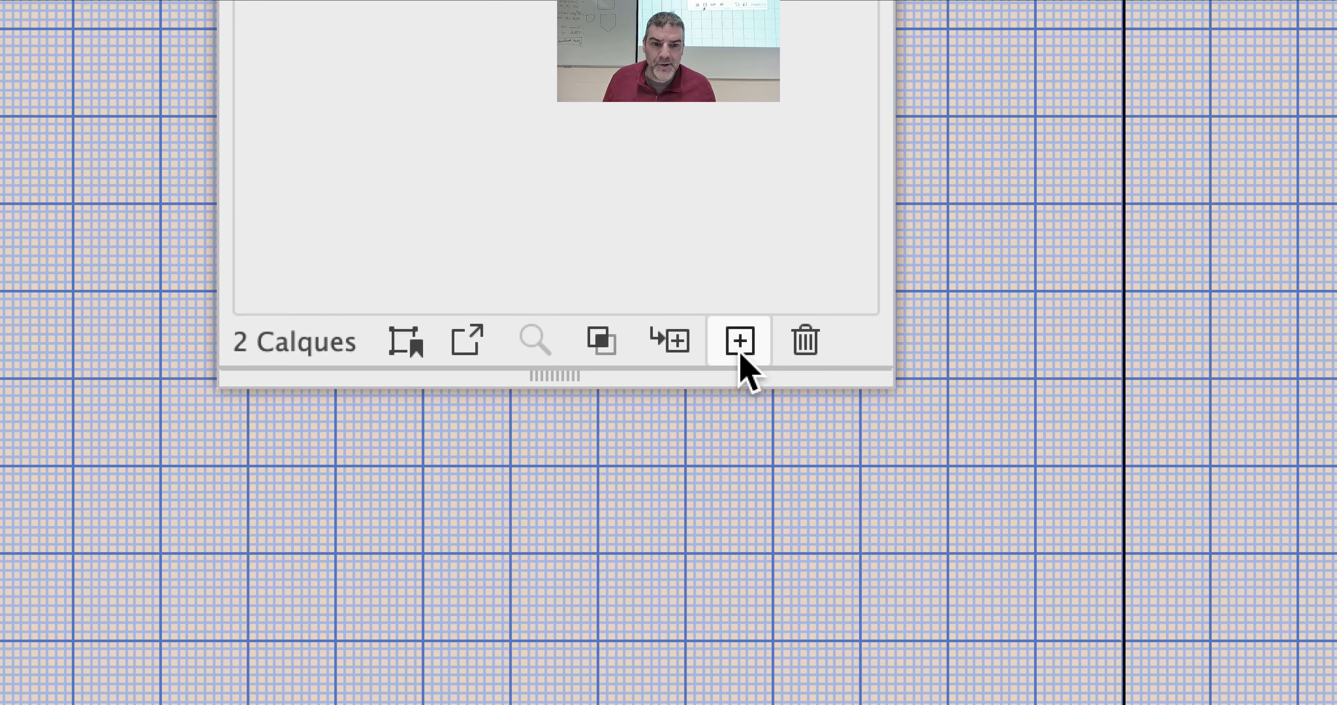
click(740, 342)
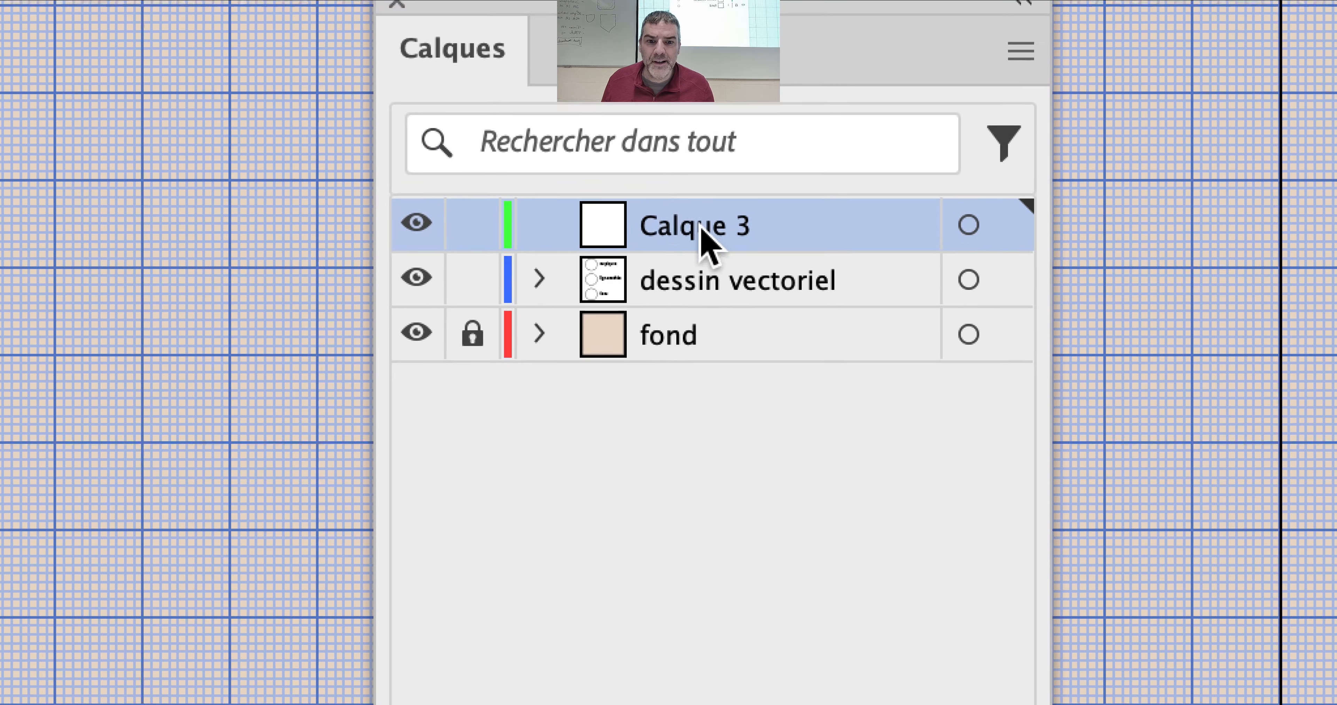
drag(705, 233, 695, 243)
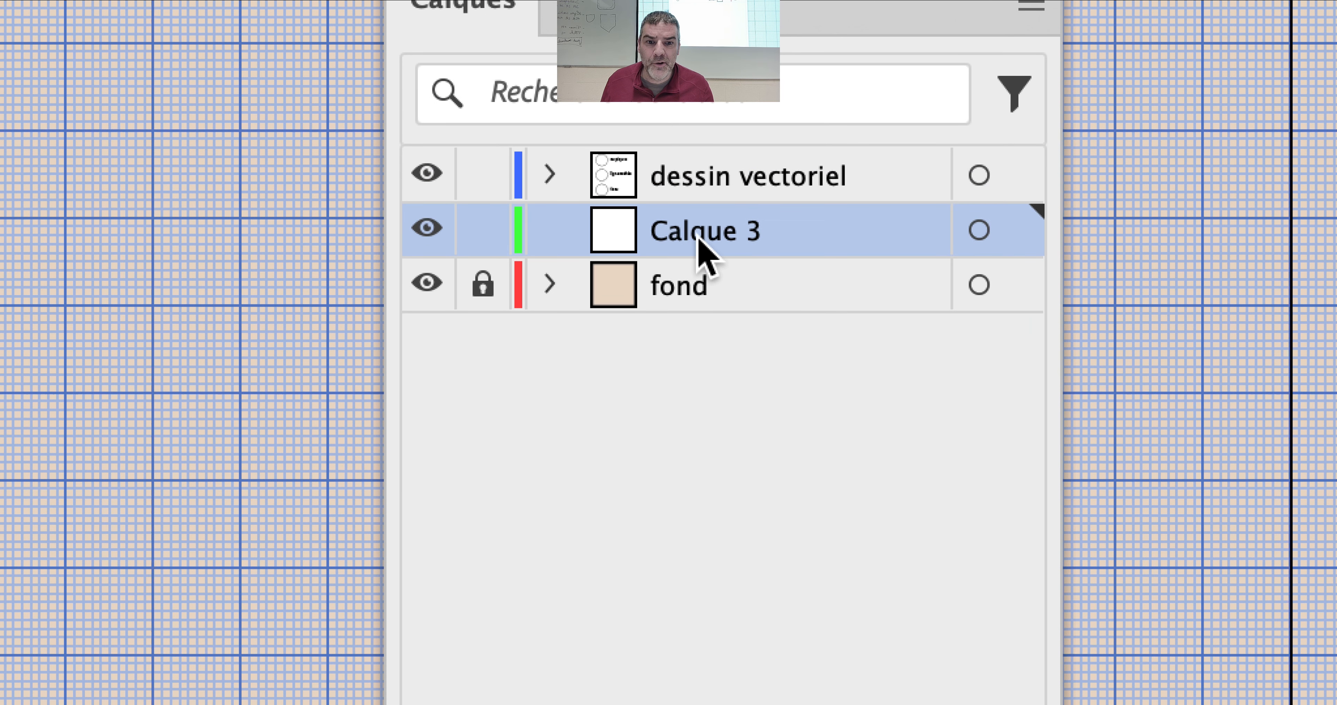
Name the new layer "dessin à reproduire" and widen the Calques panel.
double_click(685, 235)
text(de)
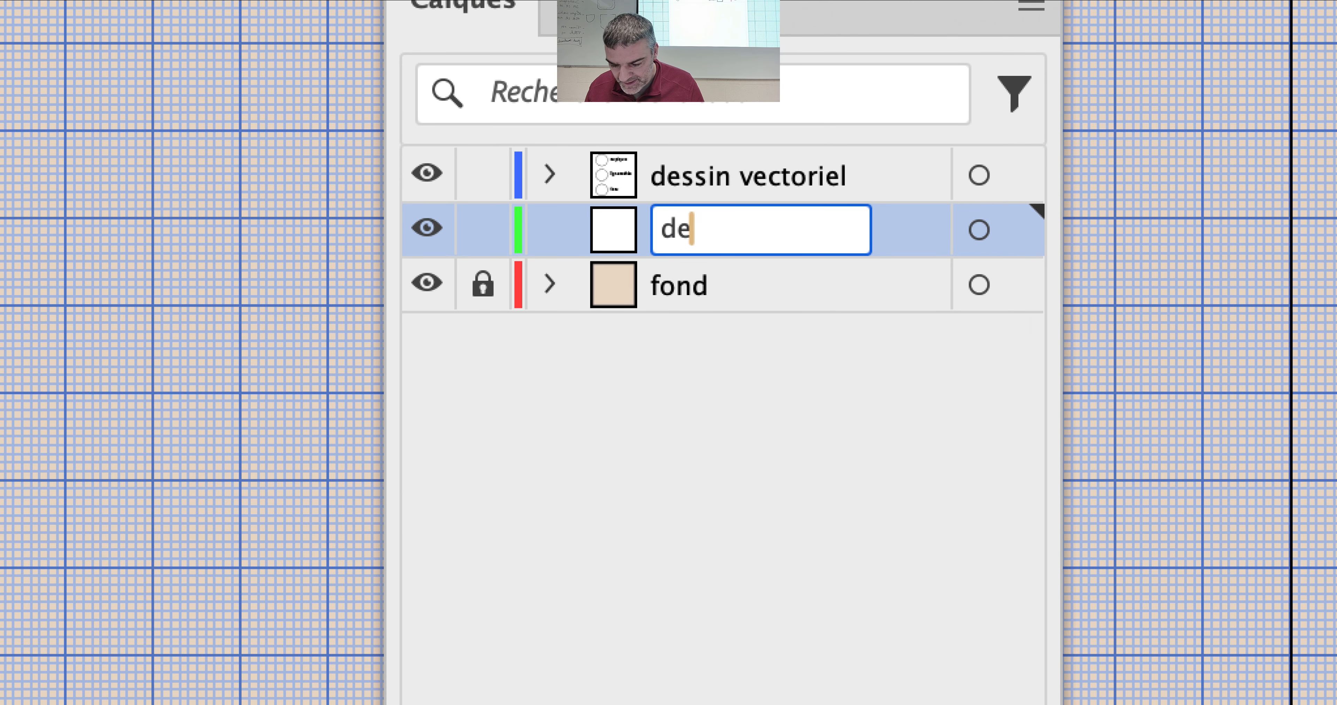
text(ssion à reproduire)
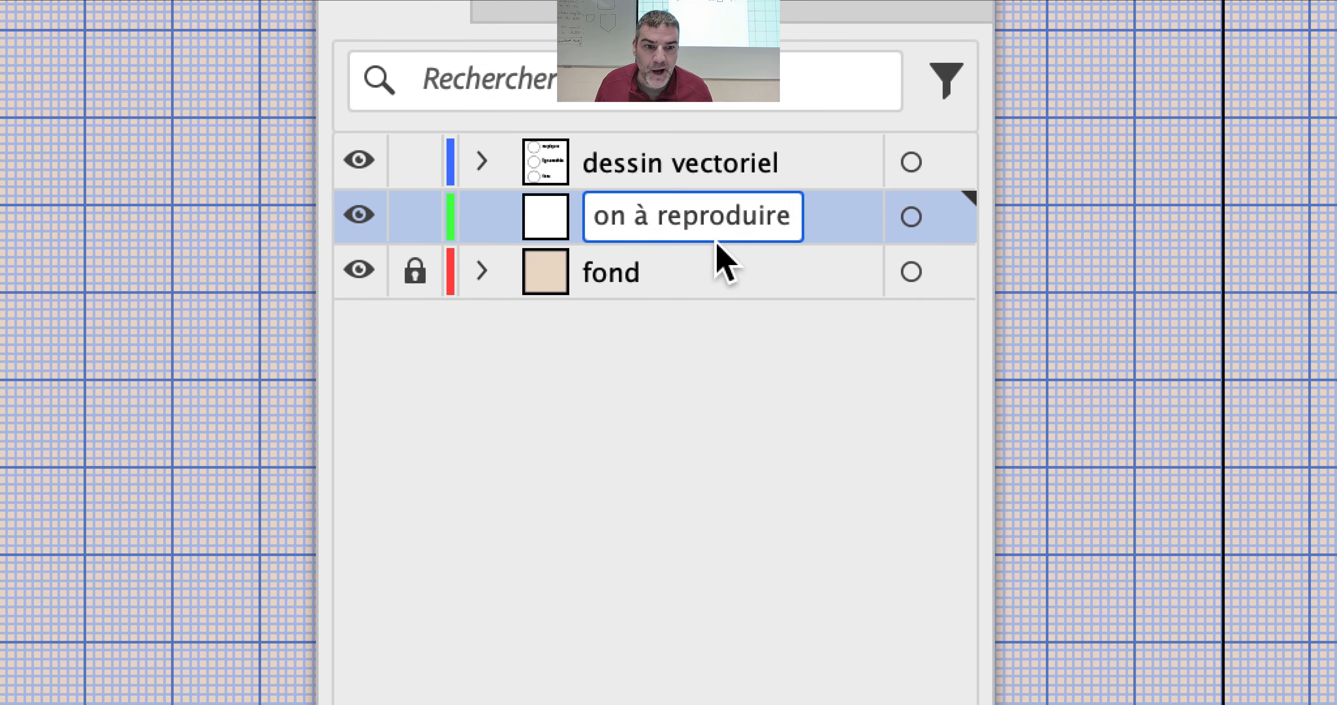
key(Return)
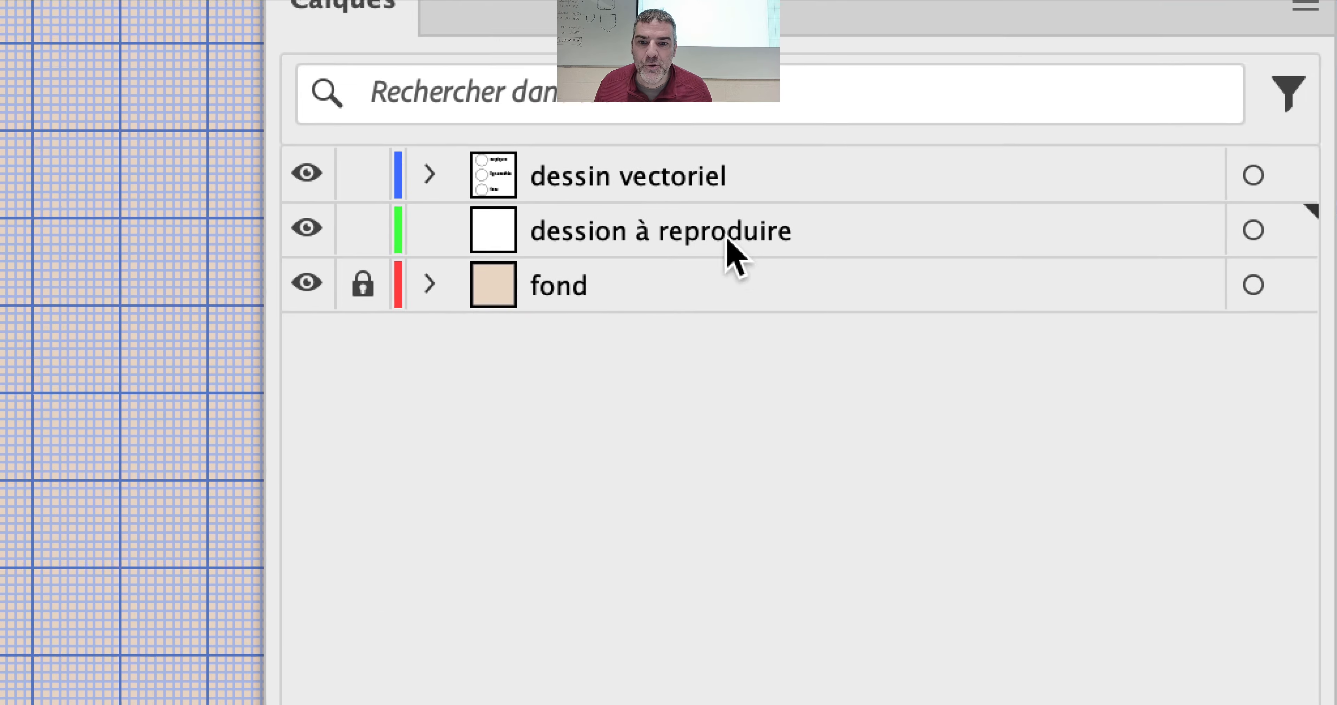
click(293, 68)
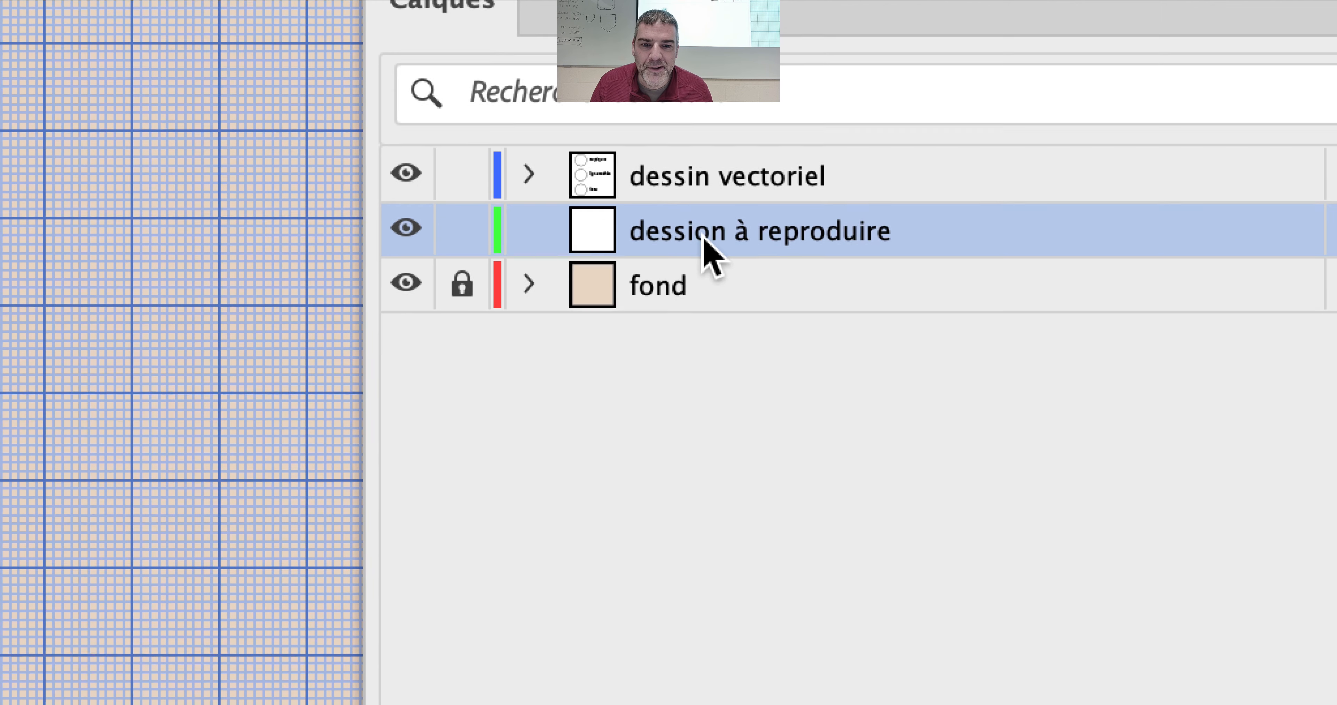
double_click(707, 237)
click(706, 238)
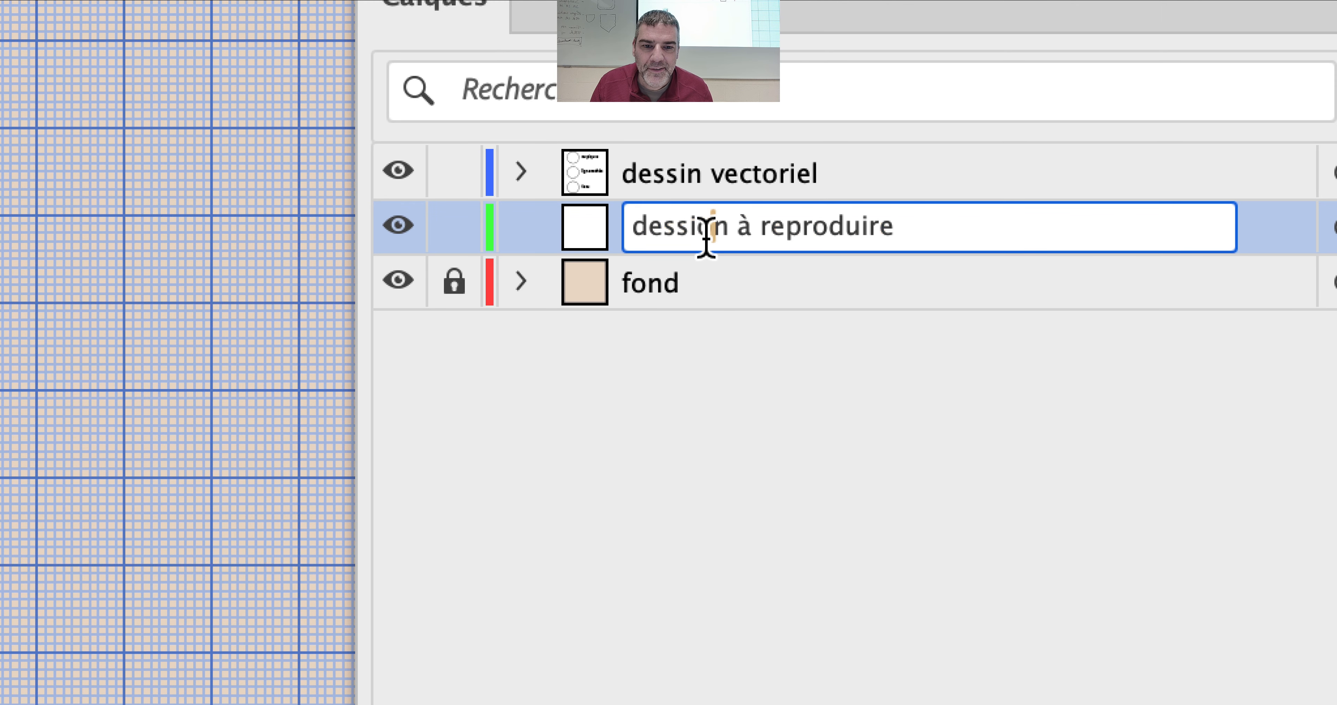
key(BackSpace)
key(Return)
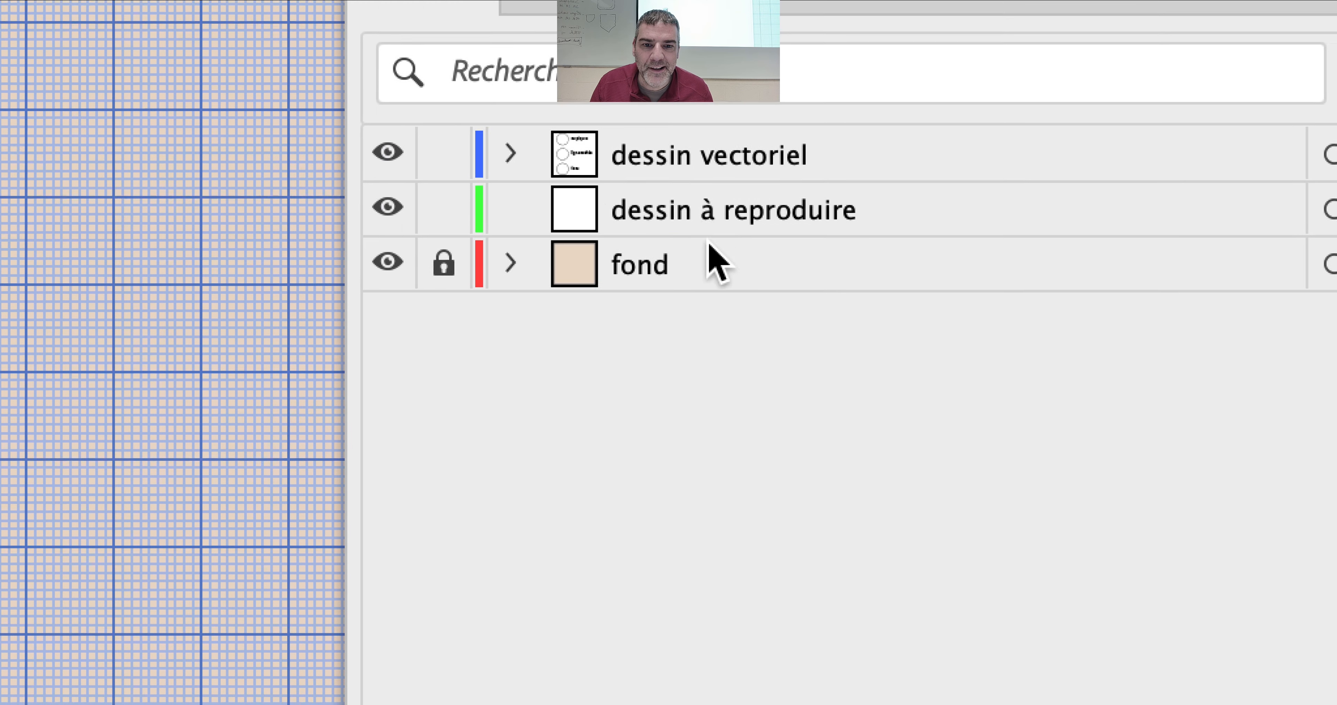
Extend the dessin à reproduire layer's name to "dessin à reproduire (verrouiller ce calque quand le dessin y est)".
click(703, 225)
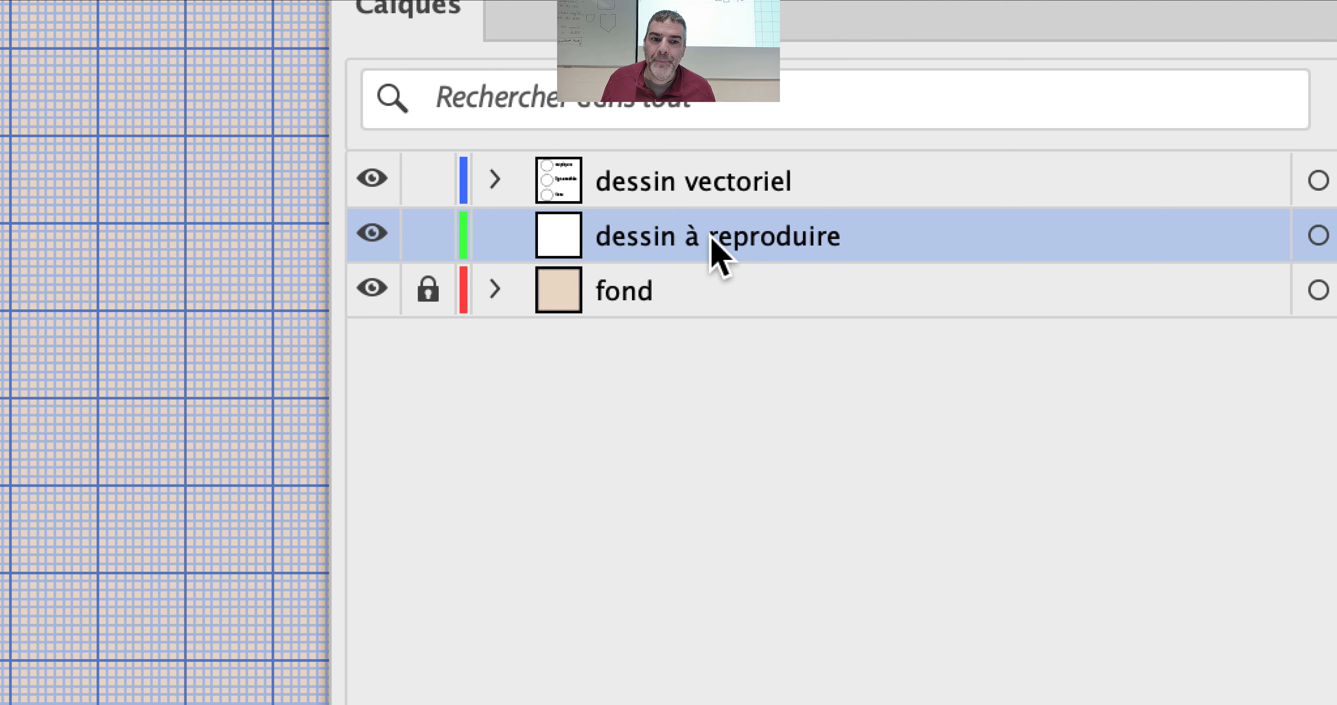
click(717, 185)
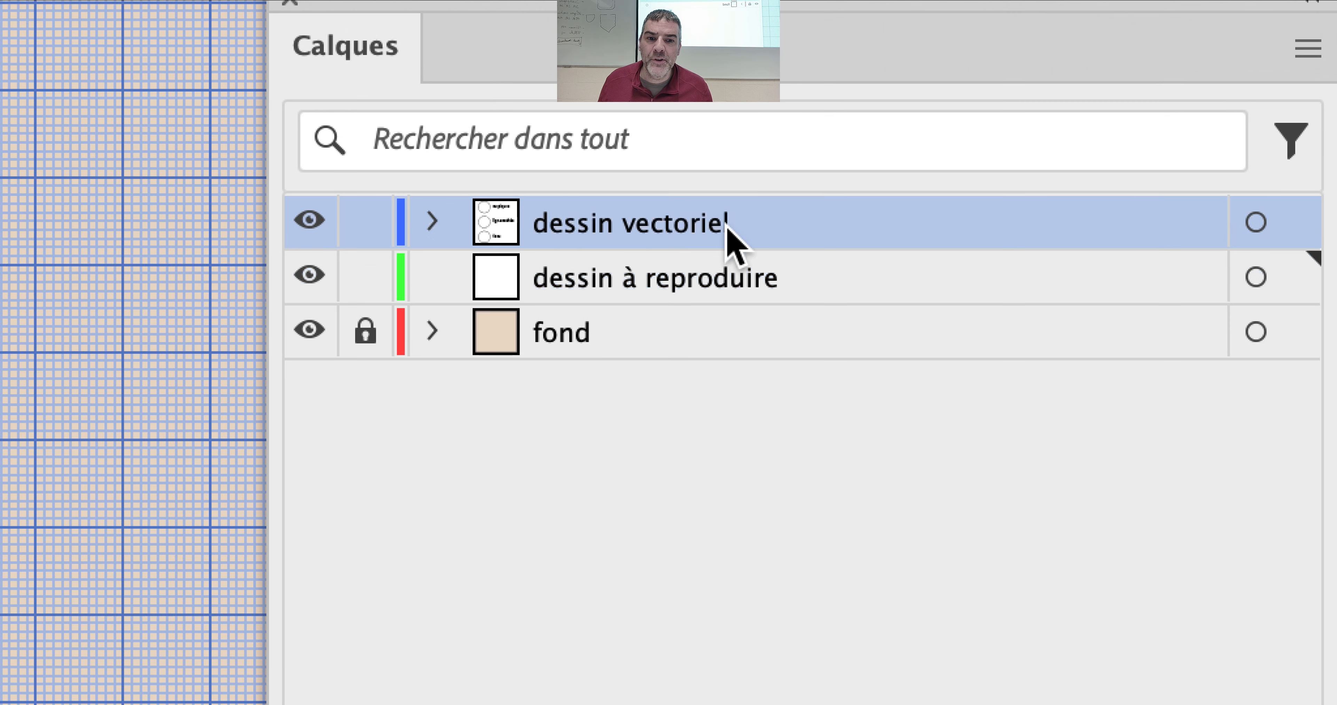
click(746, 241)
double_click(737, 241)
click(739, 238)
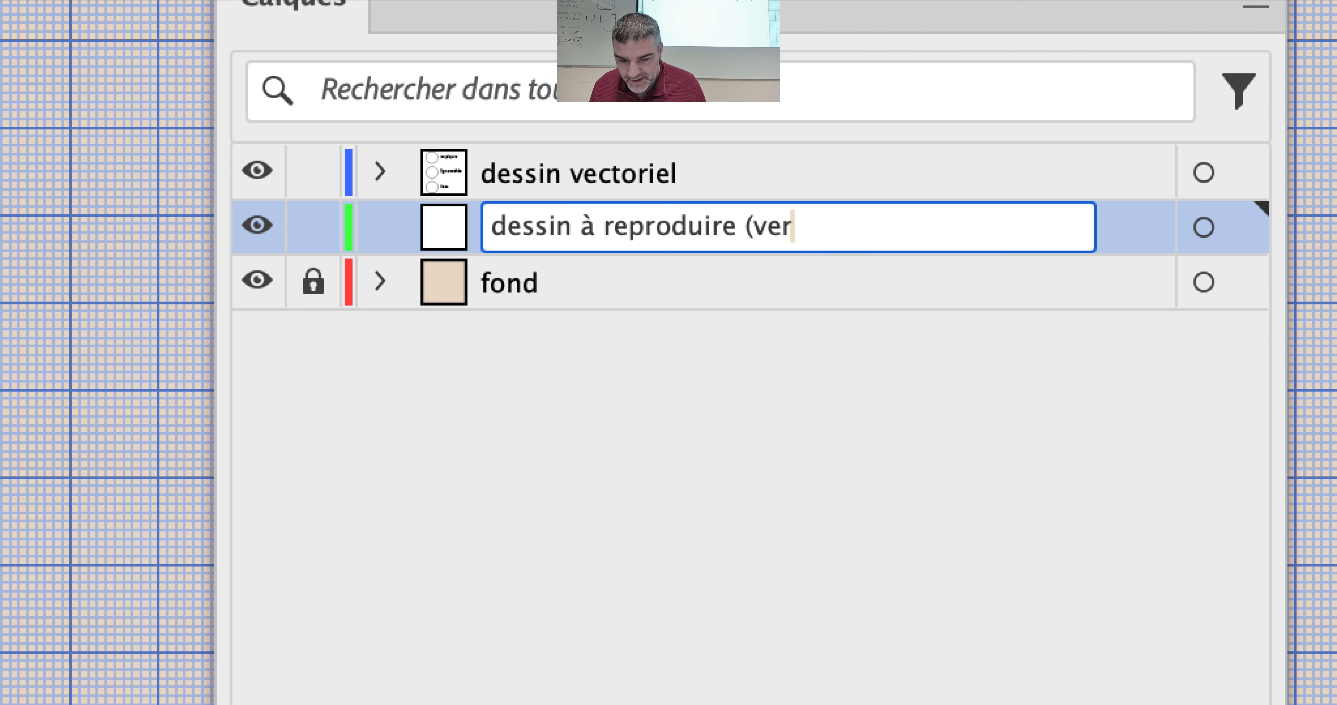
text((verrouiller ce calque)
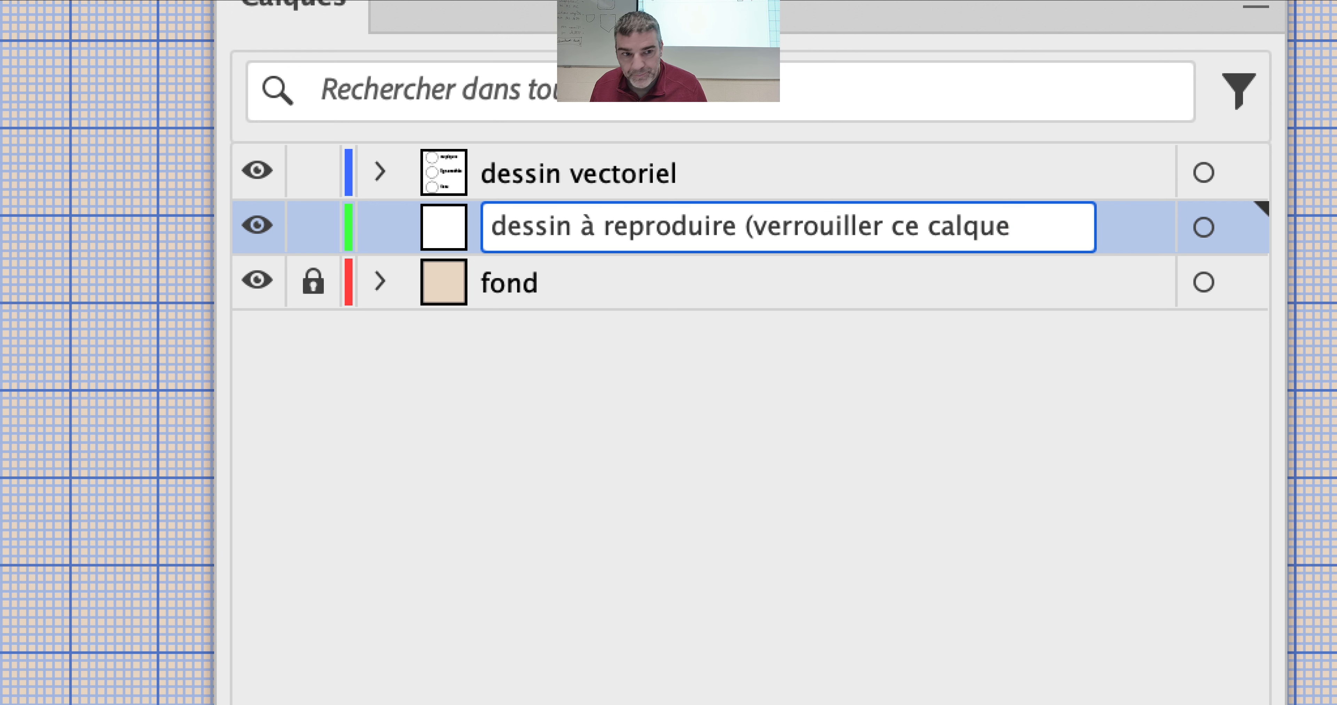
text( quand le dessi)
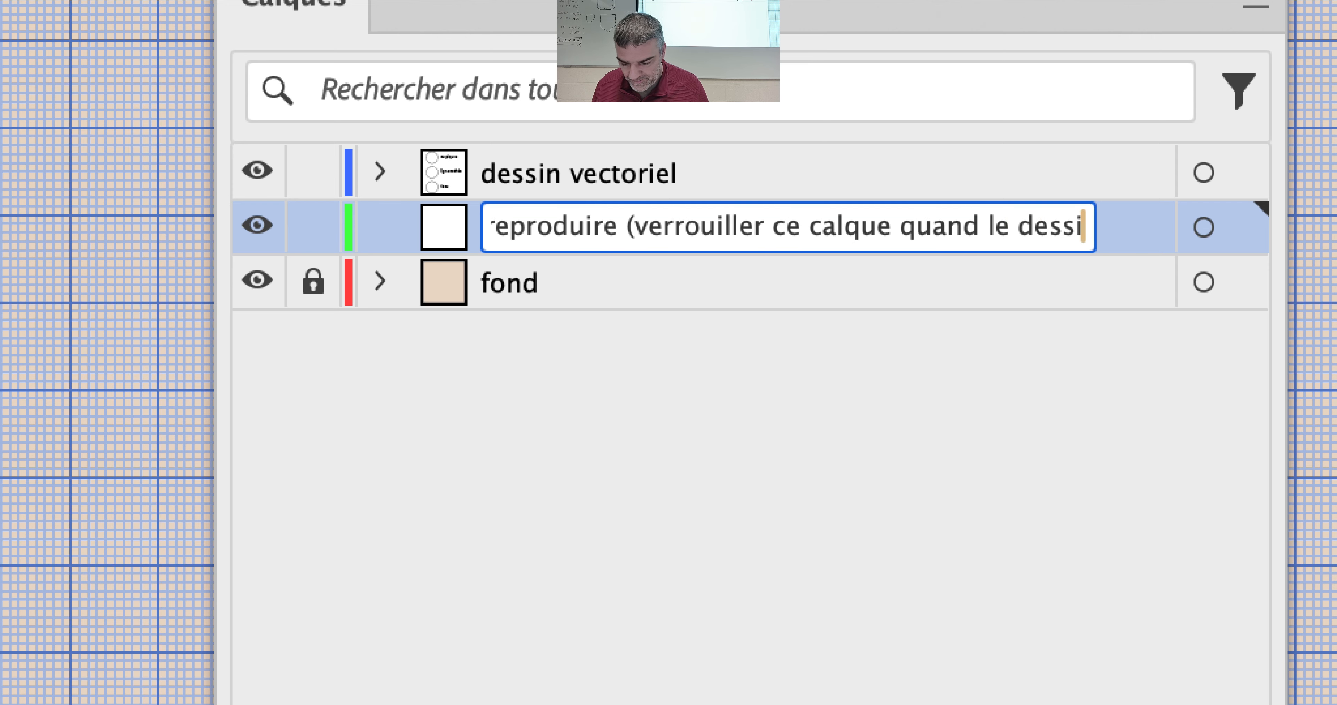
text(n y est))
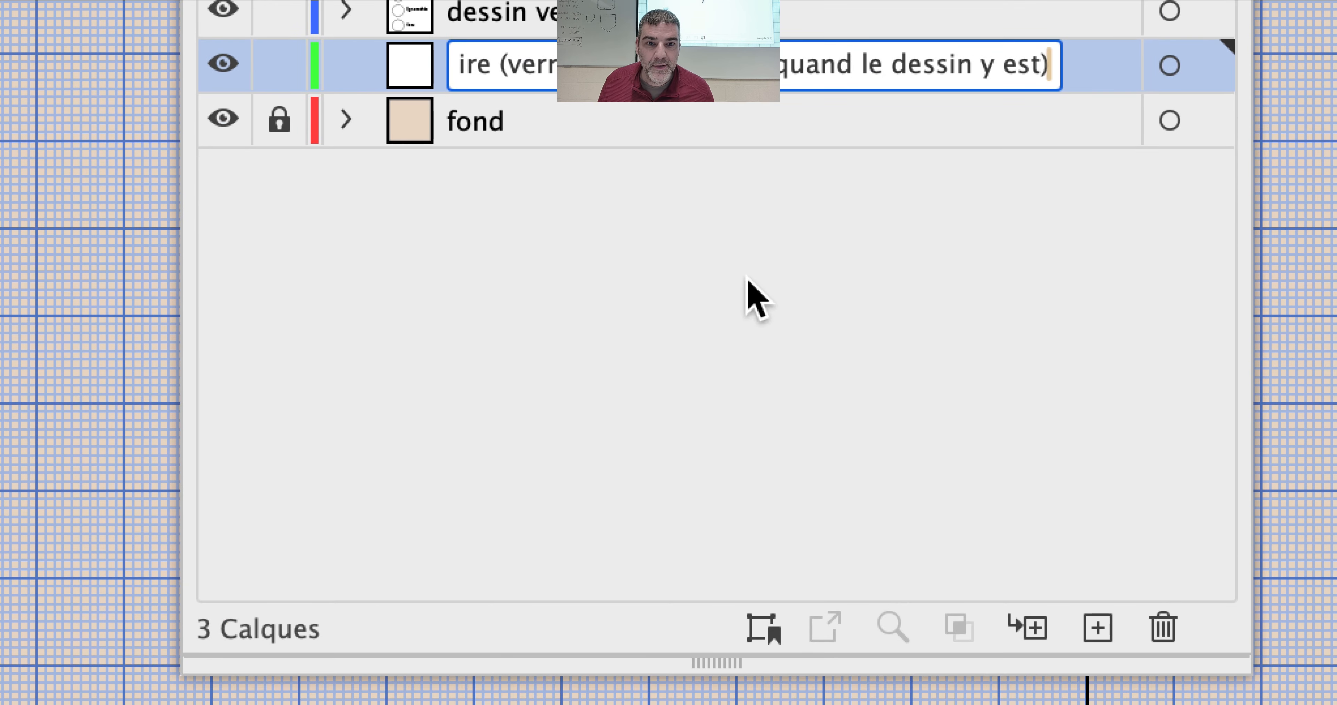
click(782, 442)
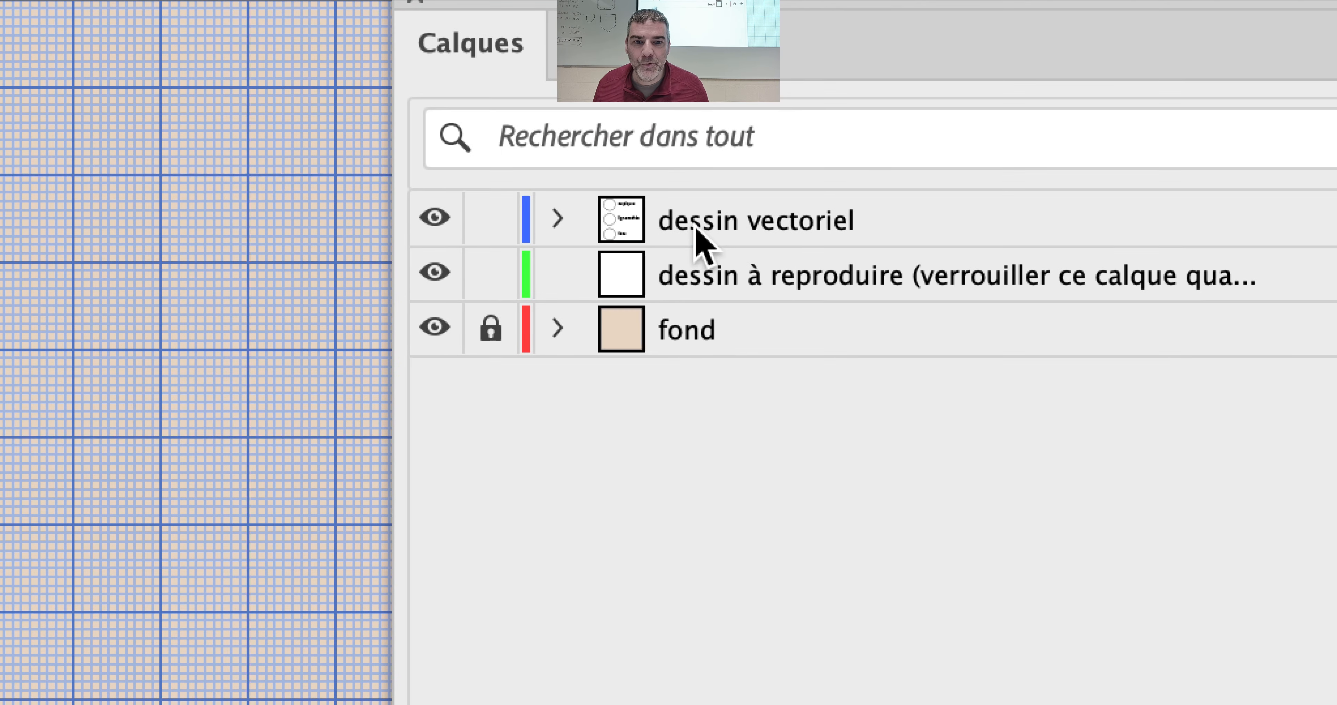
Make the dessin à reproduire layer active, clear the layer highlight and move the Calques panel higher over the artboard.
click(690, 189)
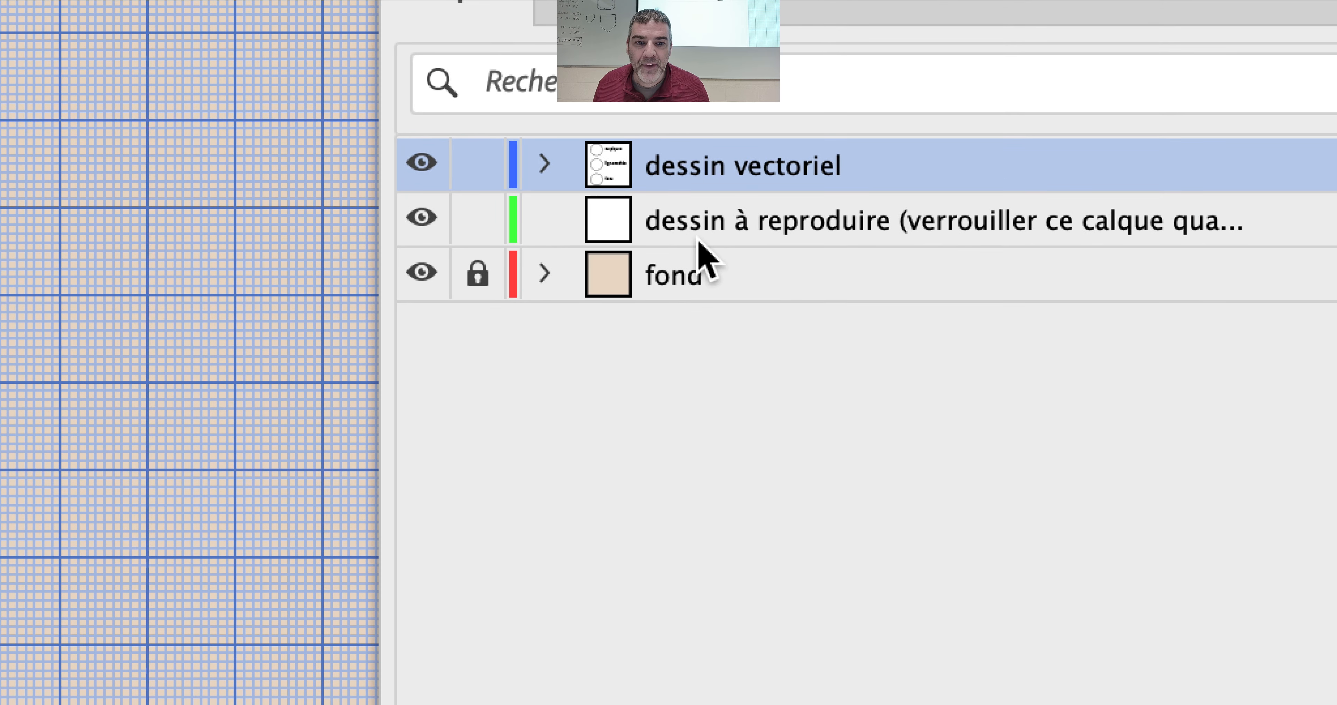
click(916, 253)
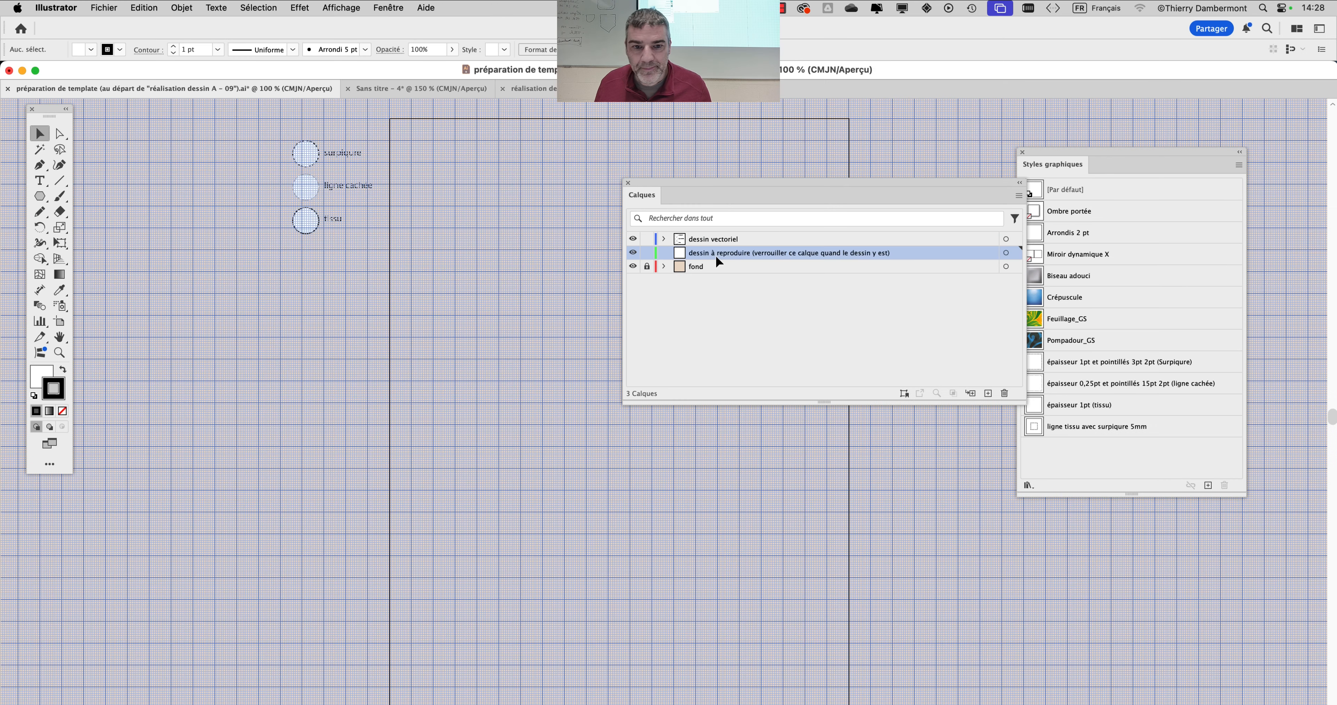
click(753, 324)
drag(716, 193, 678, 141)
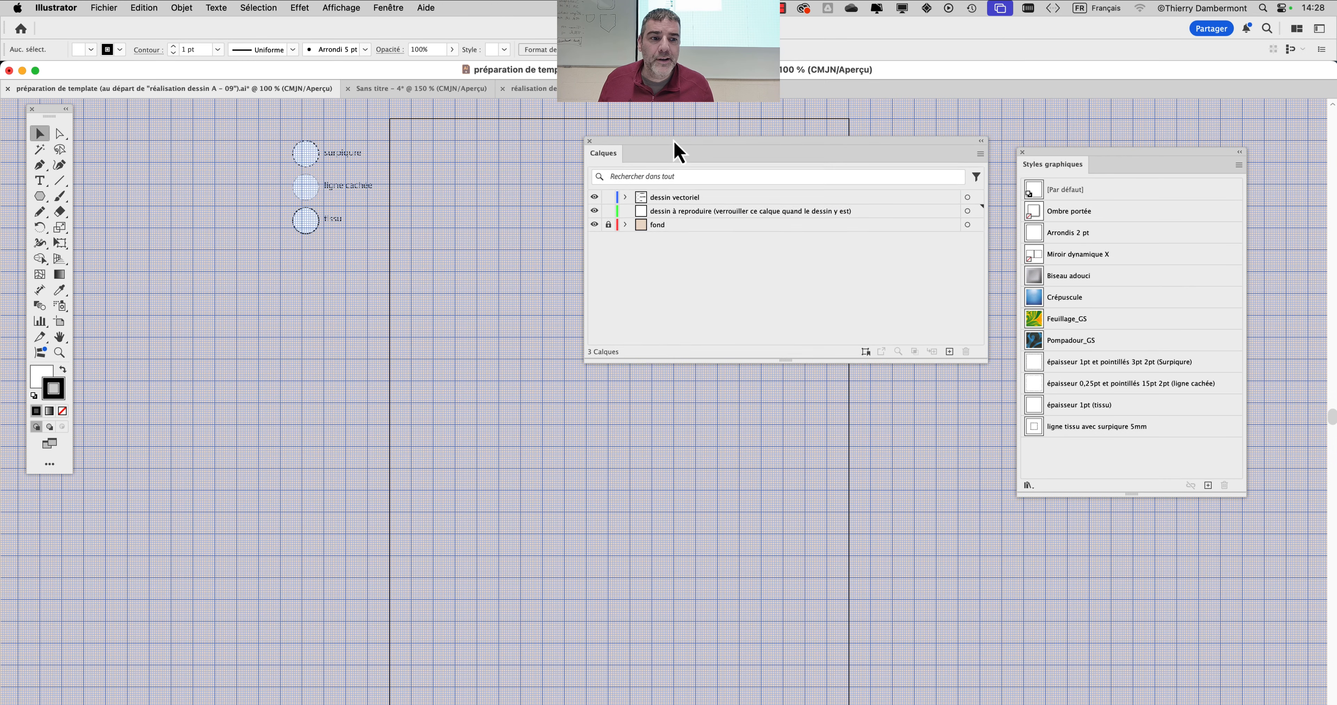
Save the document, and also save it in the mardi matin folder in Illustrator Template (ait) format.
click(102, 7)
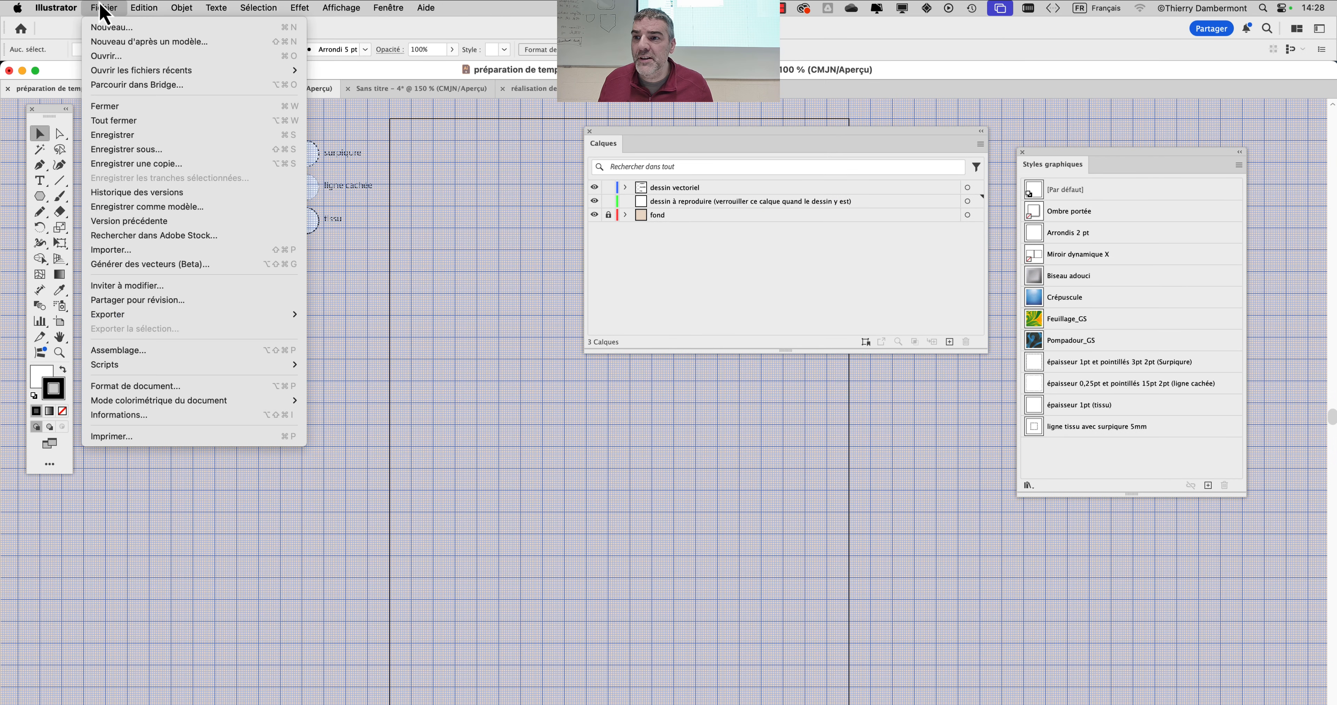
click(116, 137)
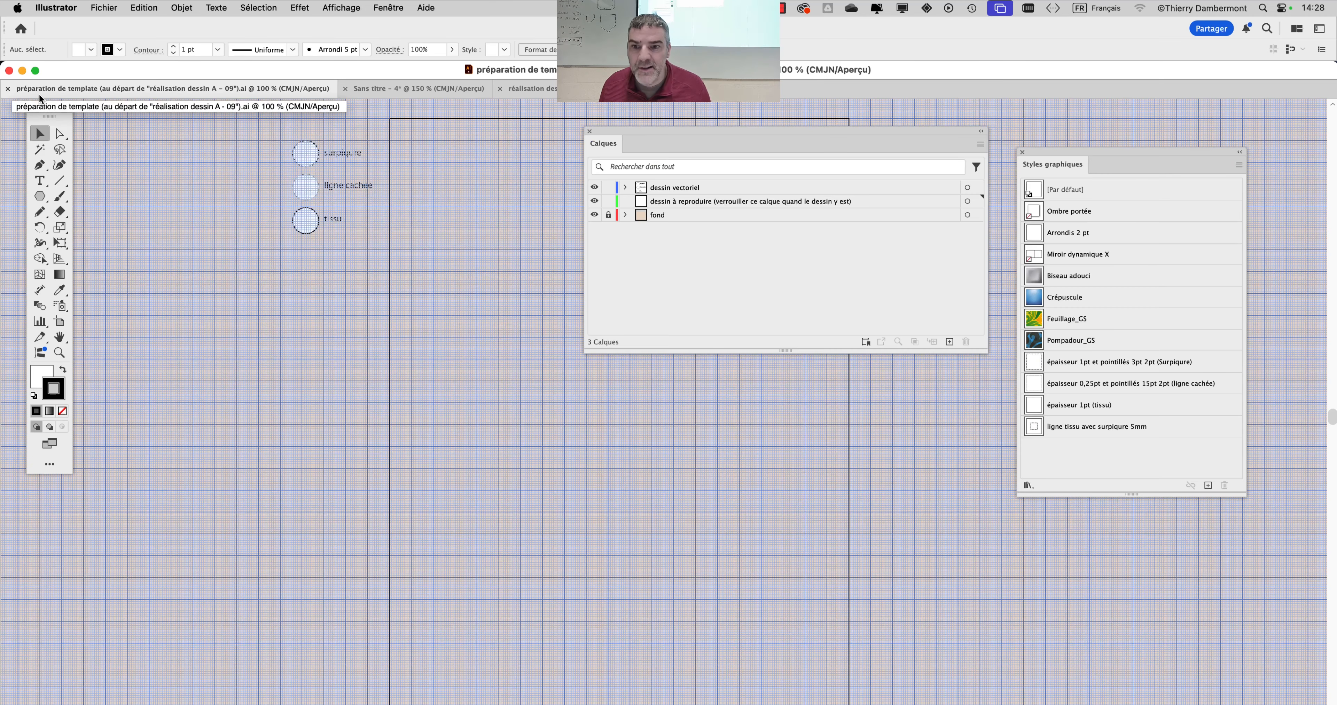
click(100, 9)
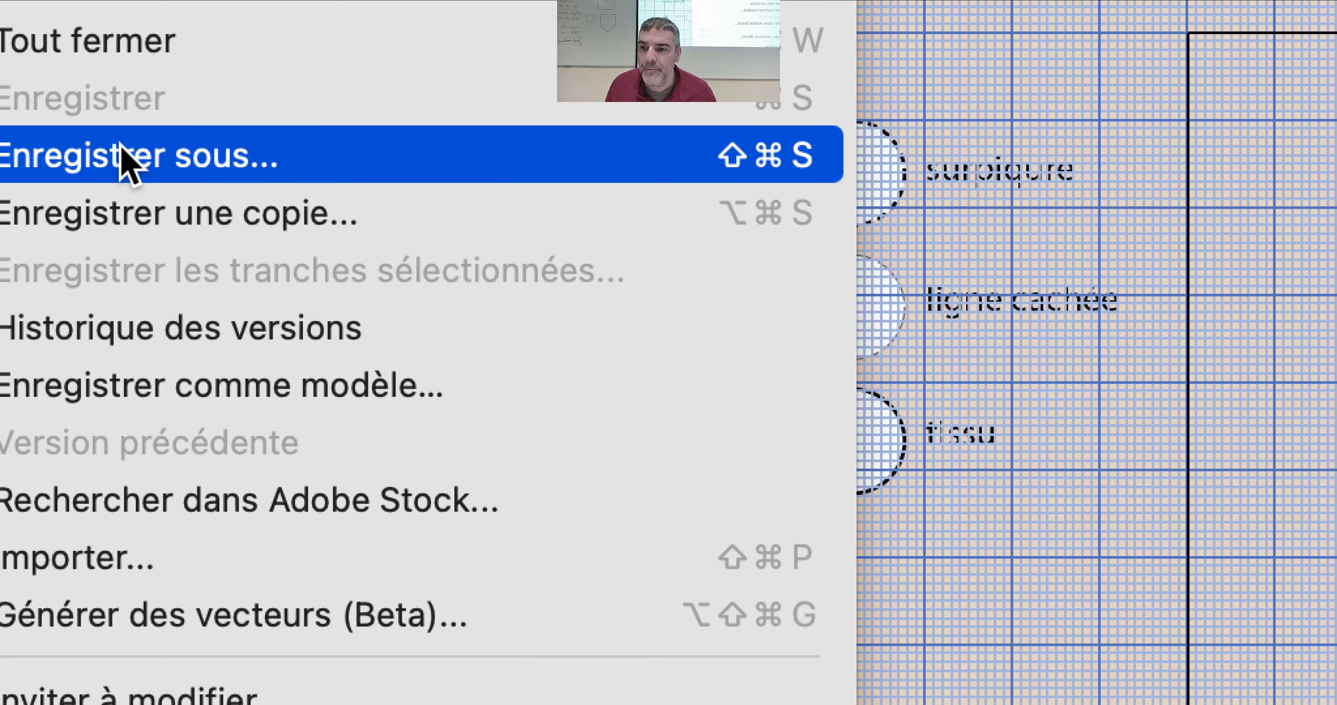
click(124, 148)
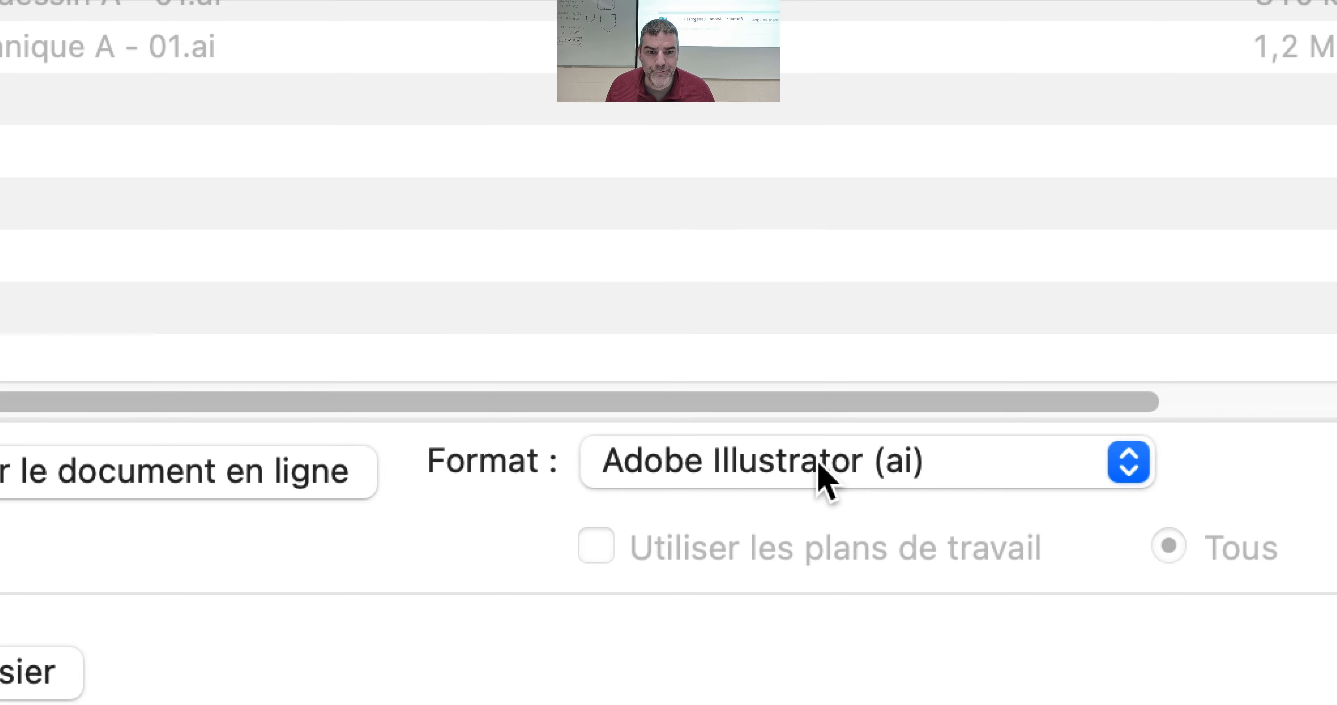
click(819, 464)
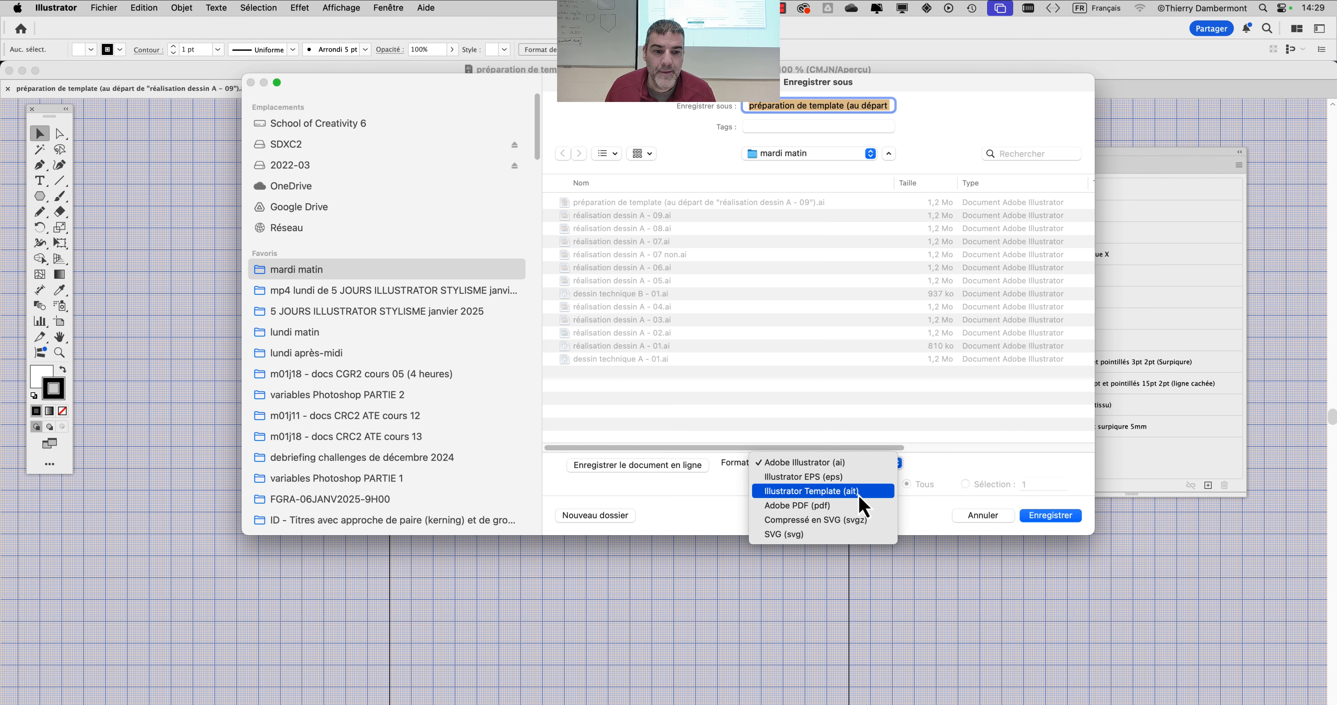
click(851, 485)
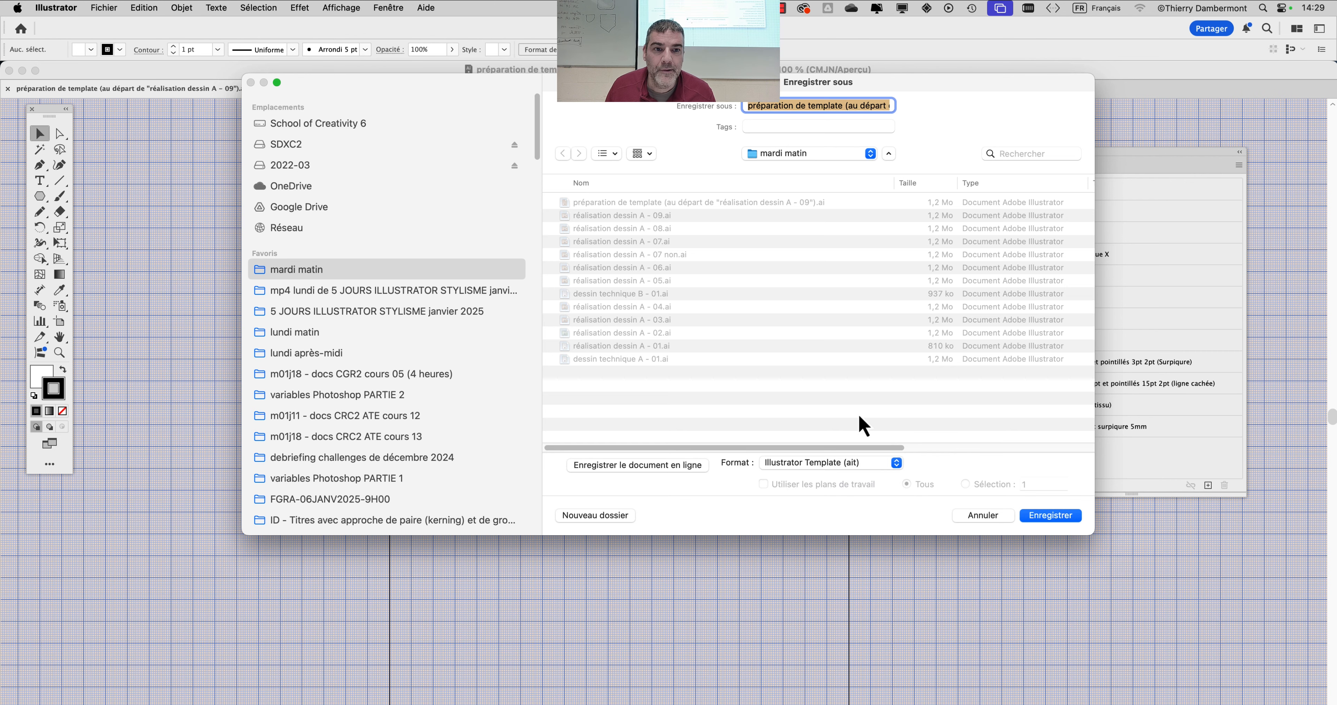
click(1051, 515)
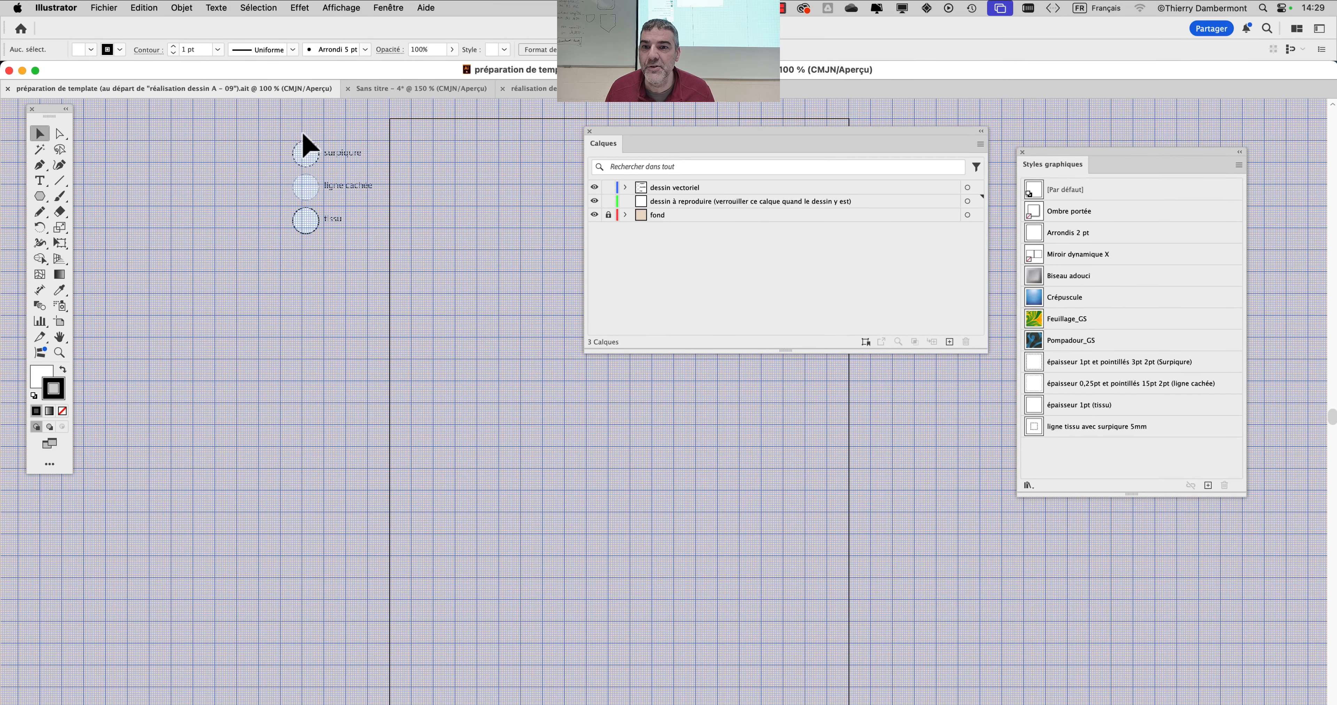
Close the template, the untitled document without saving it, and réalisation dessin A - 06.ai.
click(7, 88)
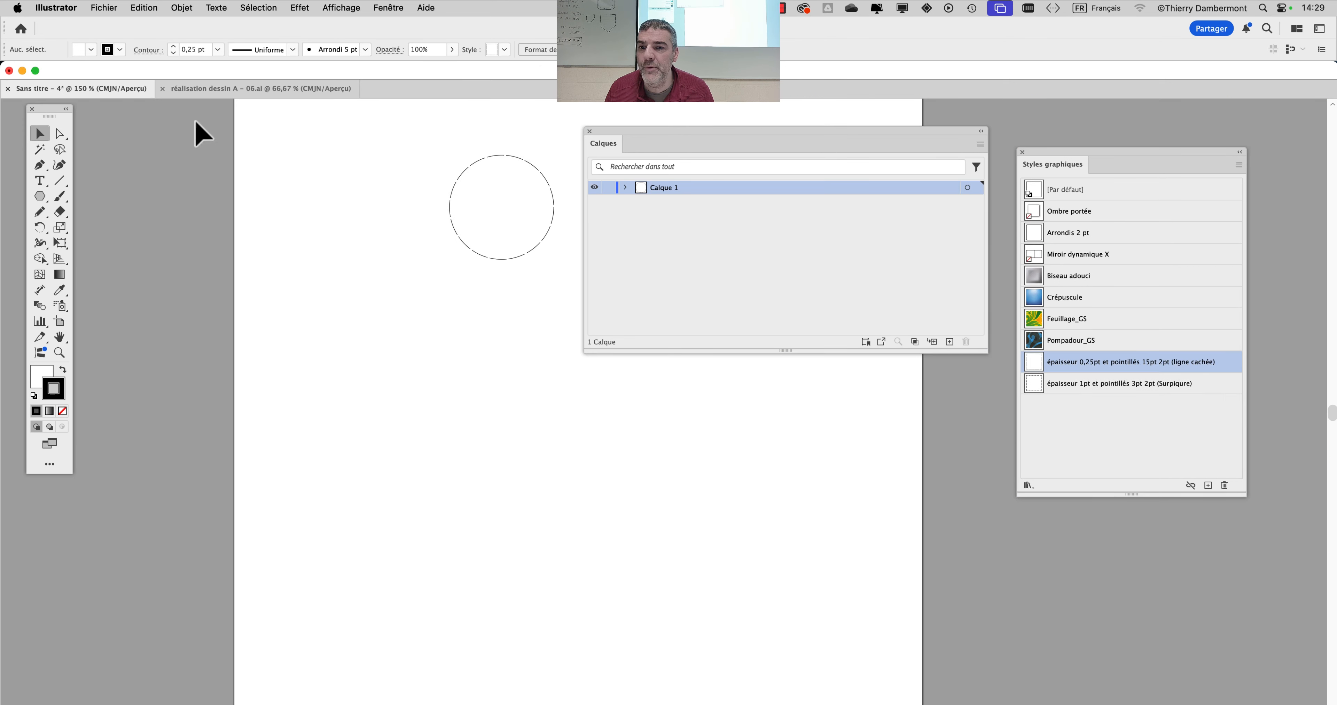
click(7, 88)
click(687, 404)
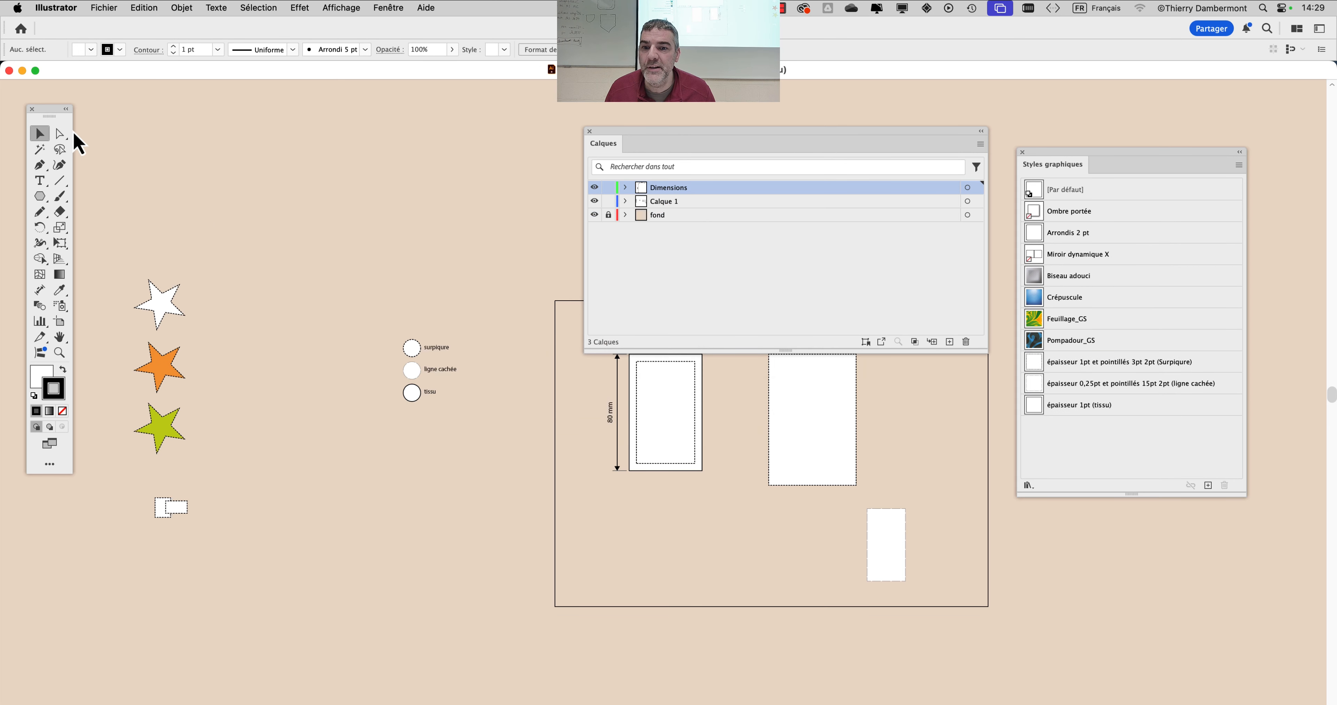
click(10, 71)
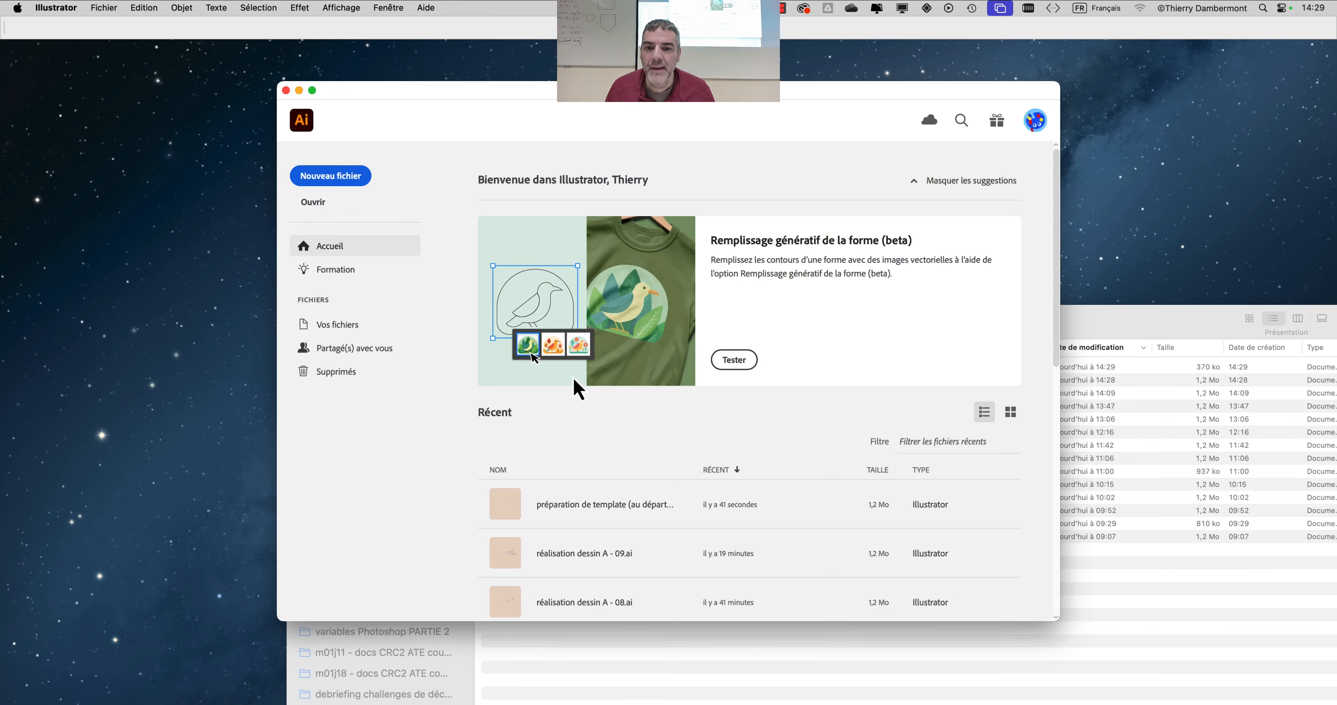
Switch to Finder, reposition the mardi matin folder window and select the préparation de template .ait file.
click(1156, 332)
drag(1158, 335, 1013, 129)
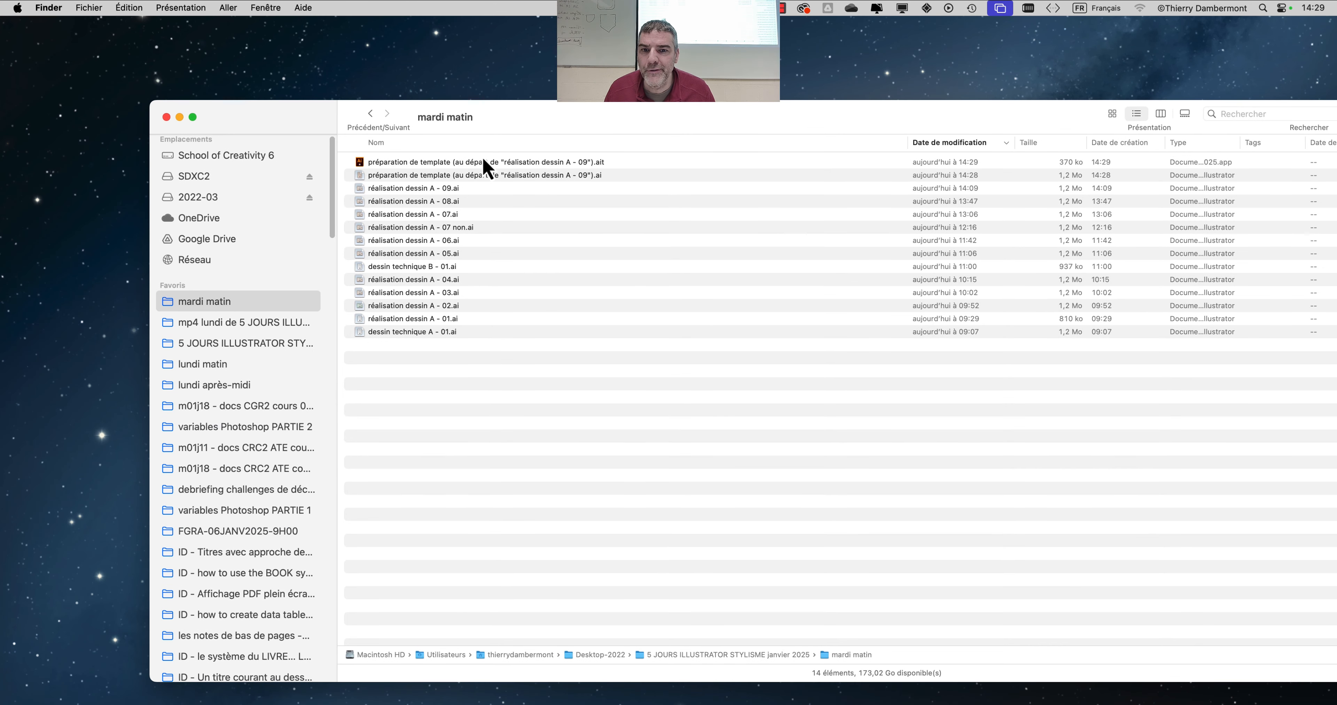
click(513, 162)
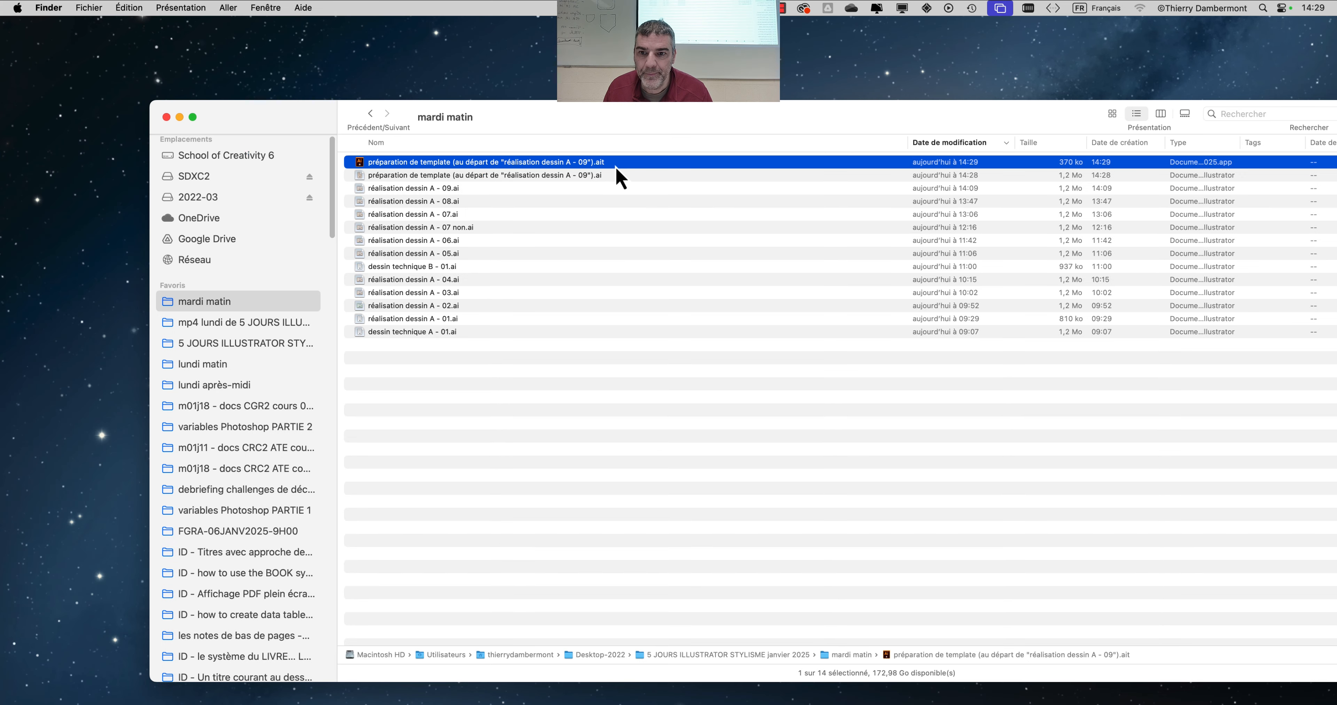
drag(619, 115, 595, 89)
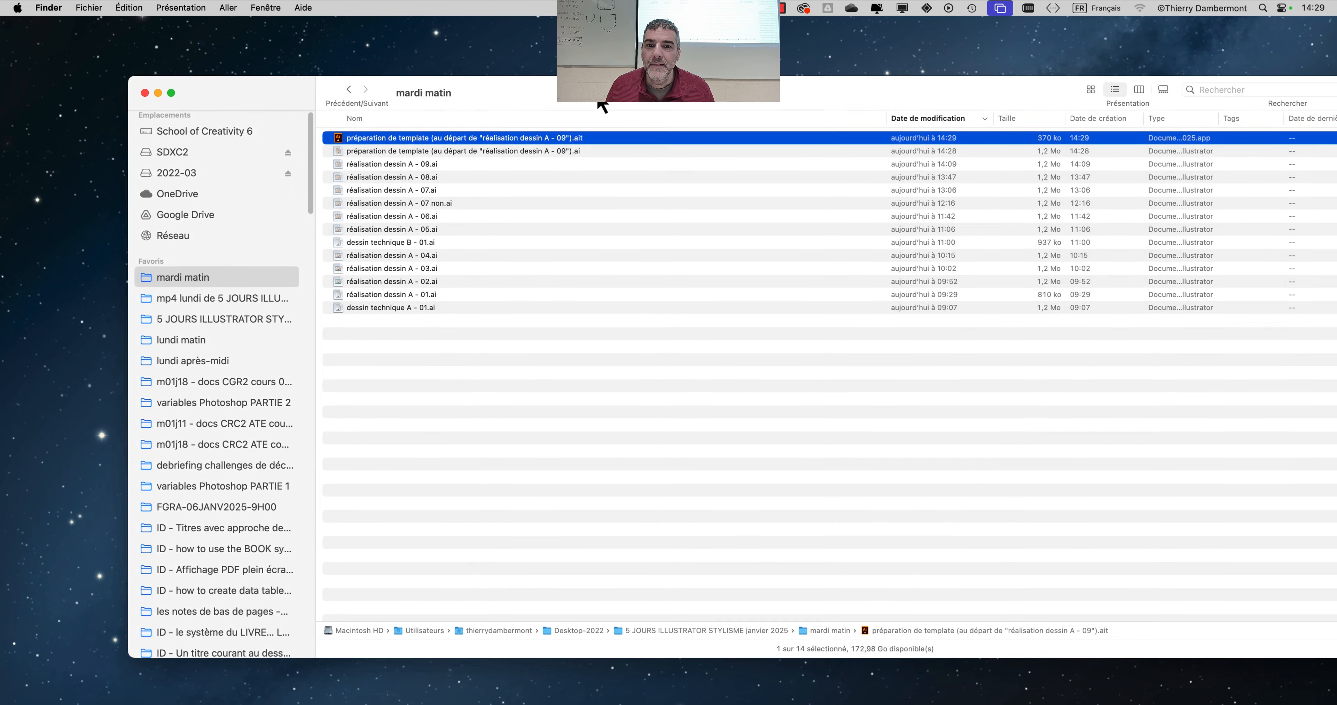
click(600, 137)
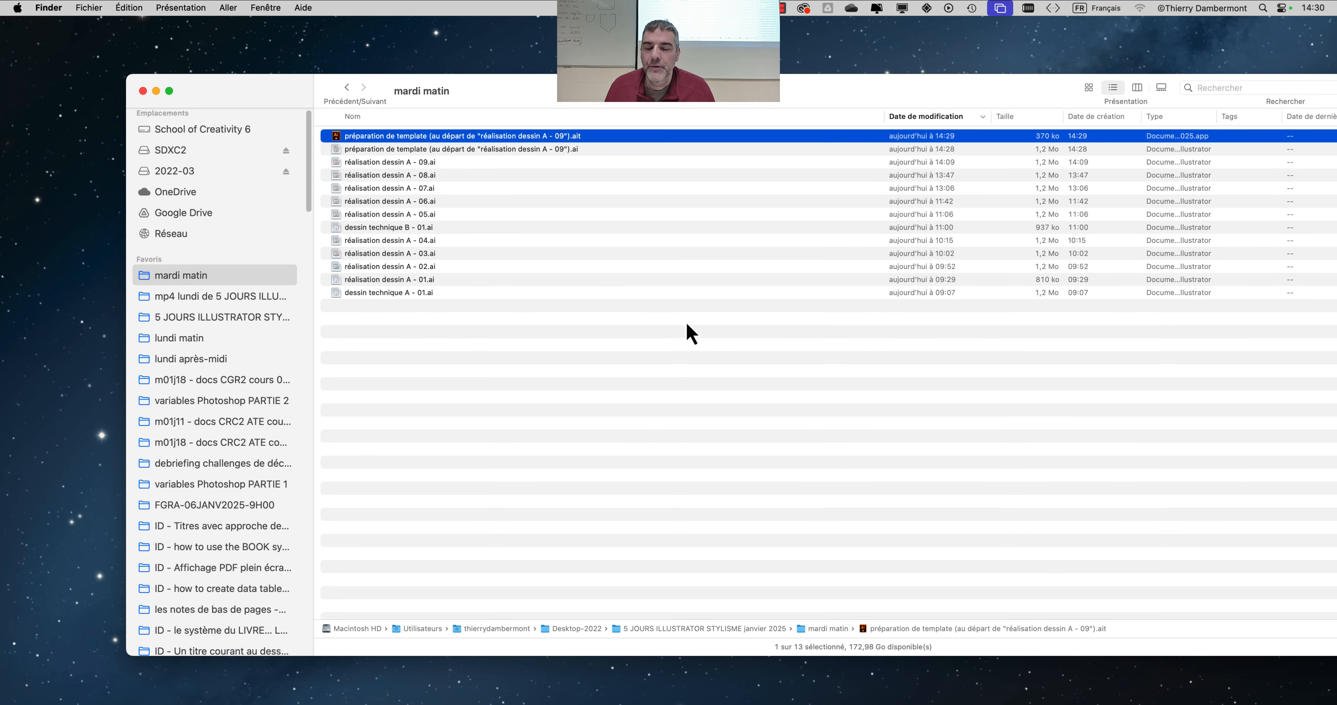
Open a new document in Illustrator from the préparation de template .ait file and hide the floating panels except the tools.
key(super+Tab)
click(584, 362)
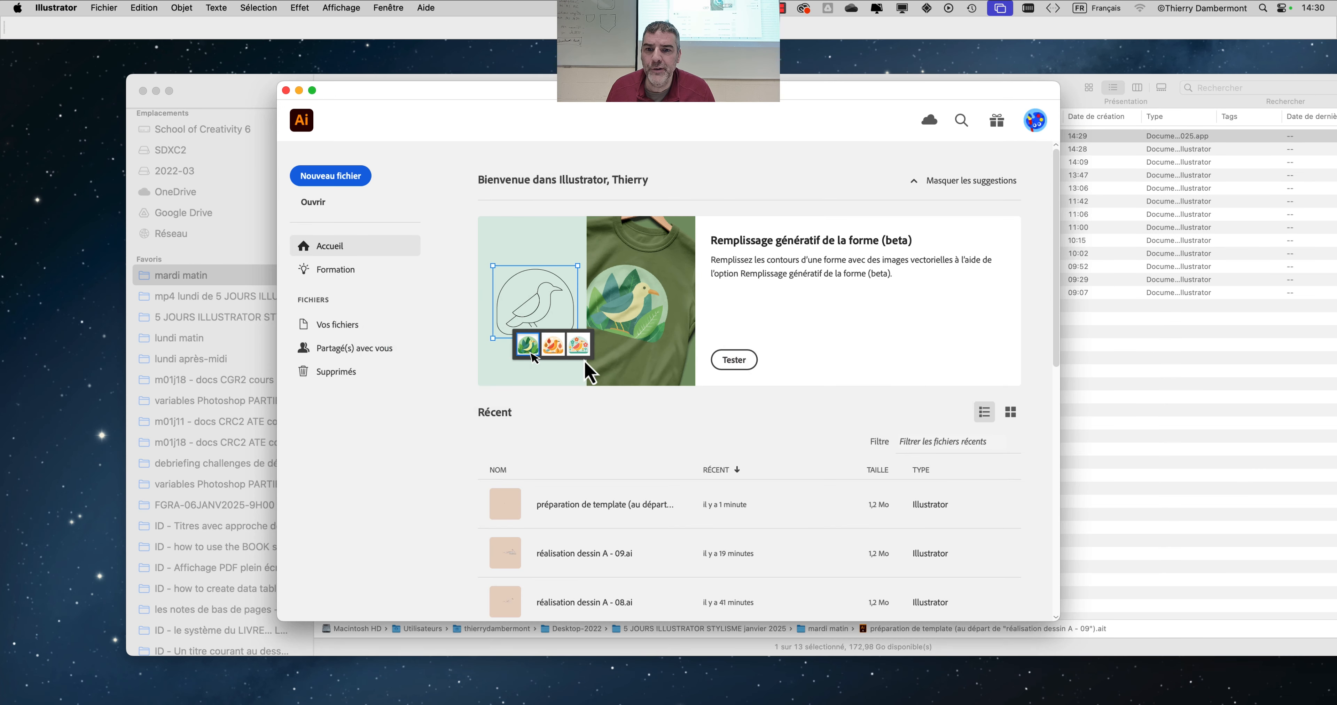
click(1151, 453)
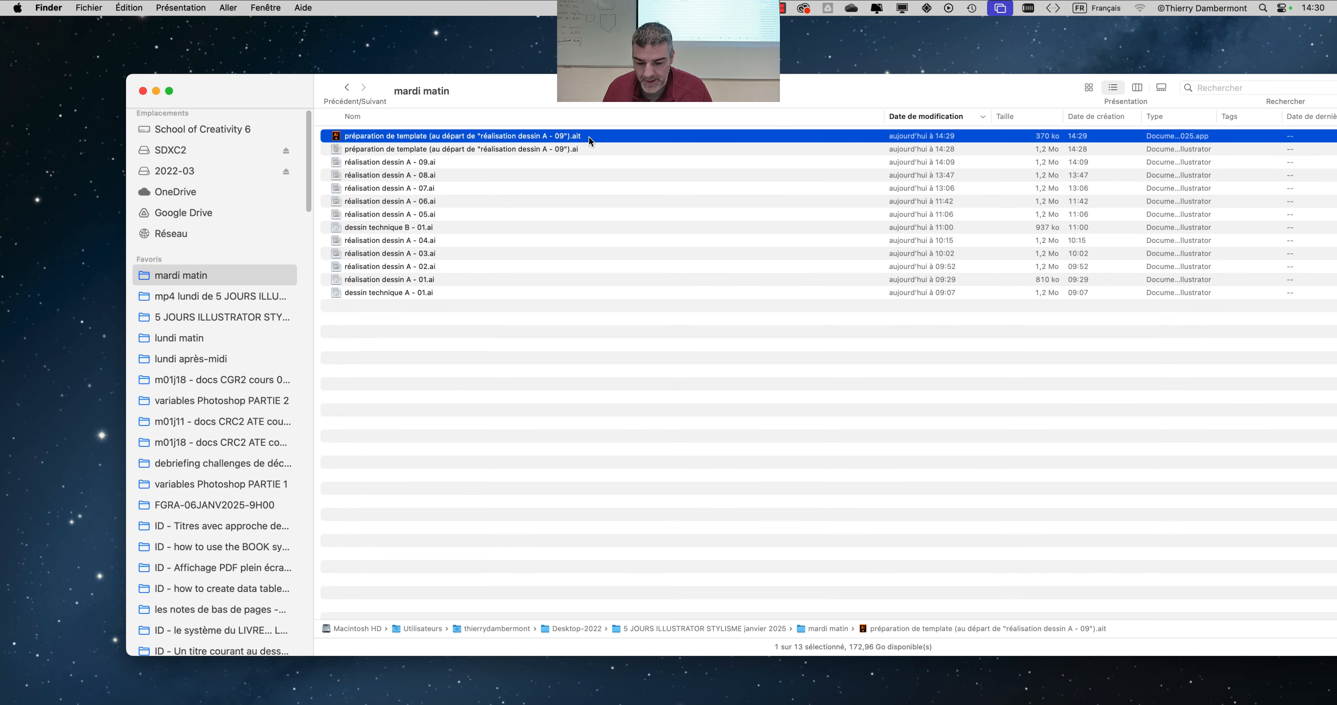
double_click(589, 136)
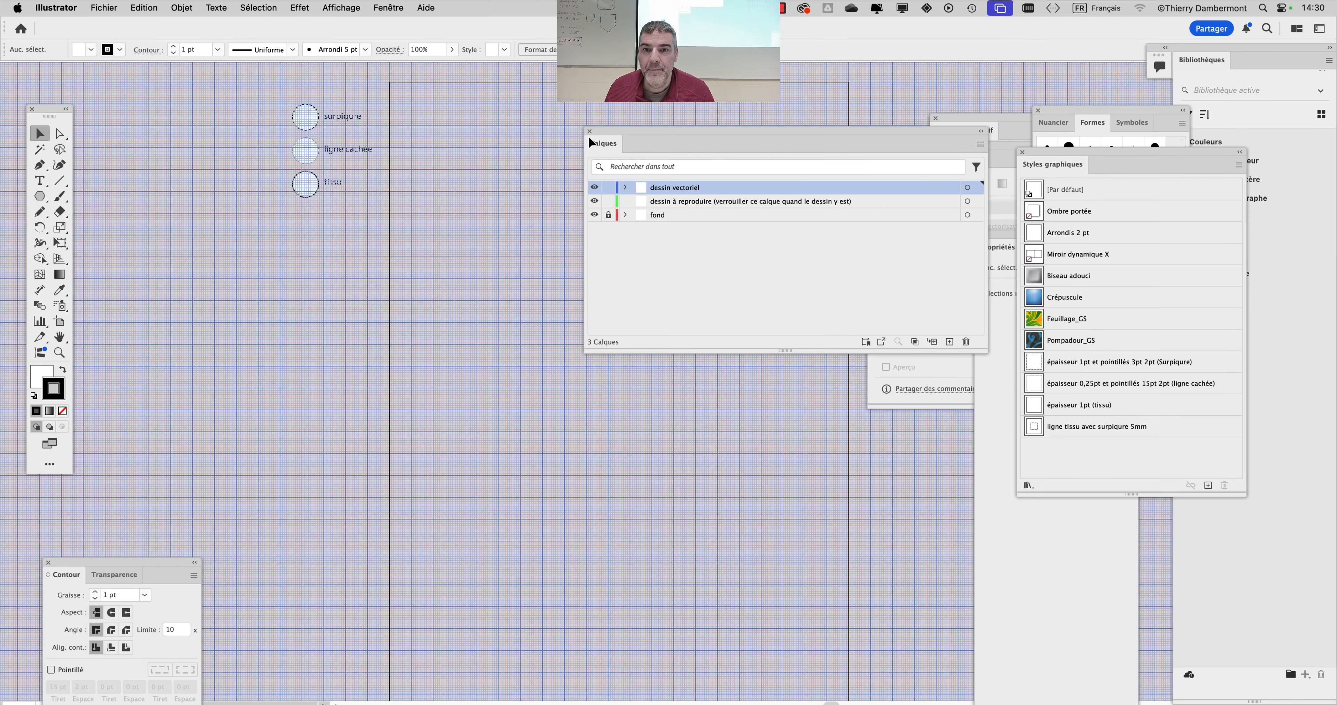
key(shift+Tab)
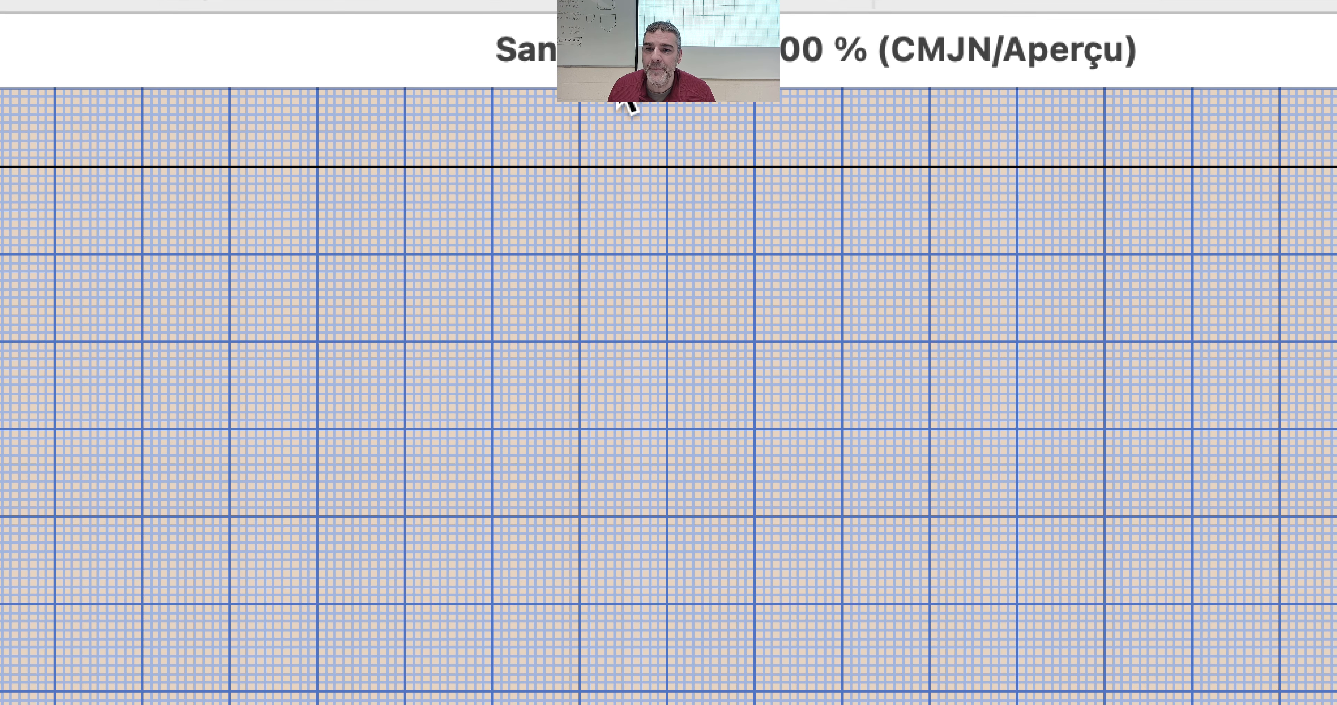
Switch back to Finder and rename the .ait file as template.ait.
key(super+Tab)
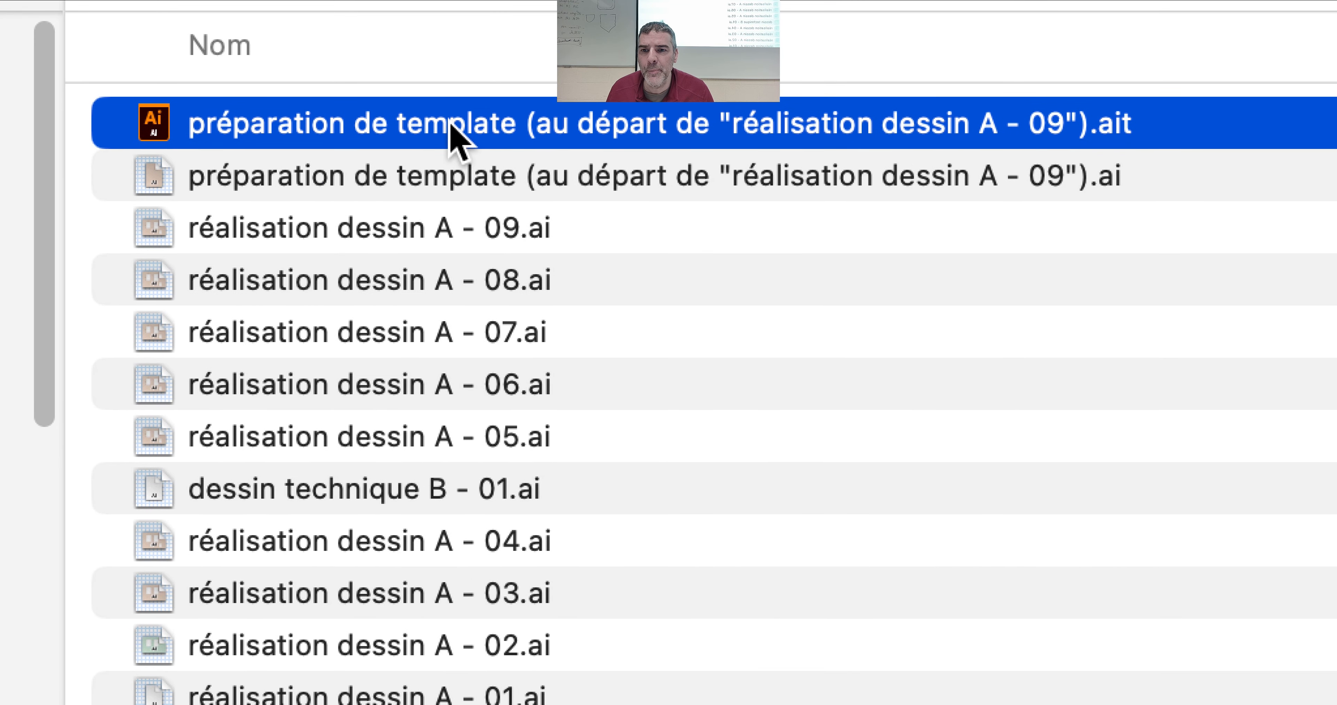
click(450, 127)
drag(396, 124, 379, 83)
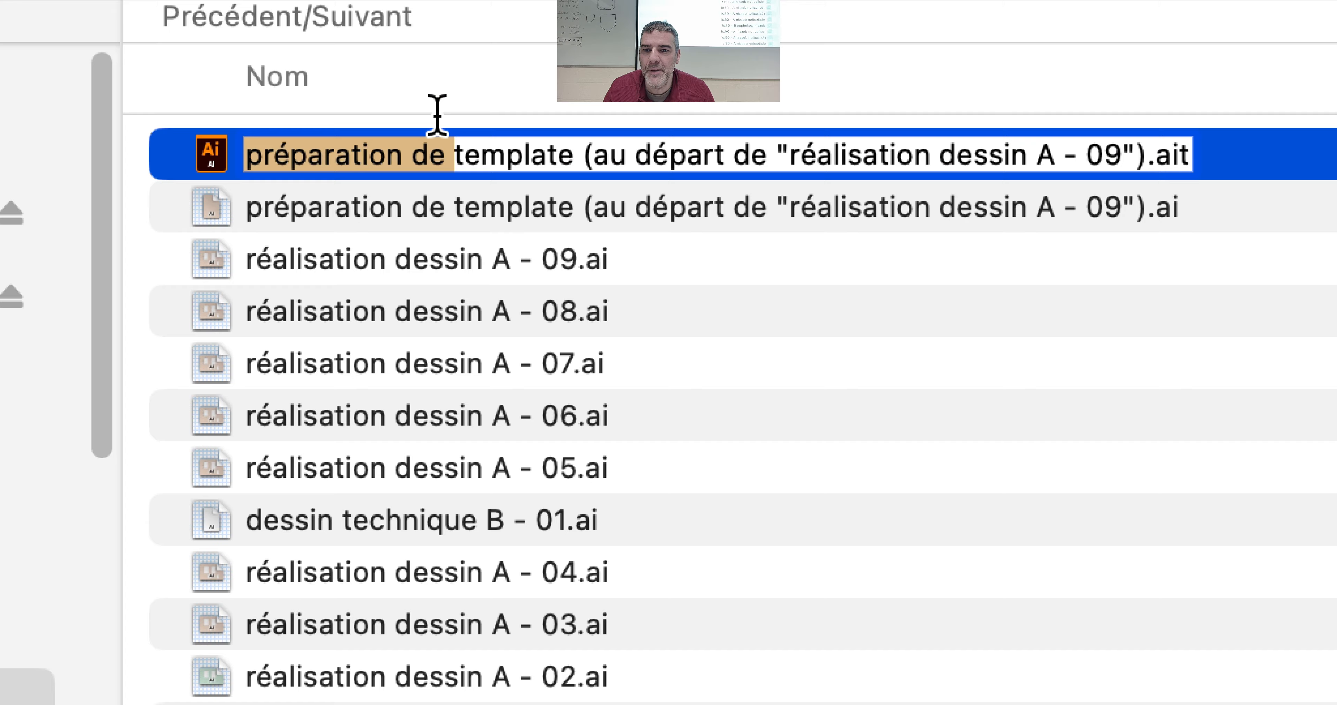
key(BackSpace)
drag(424, 124, 991, 125)
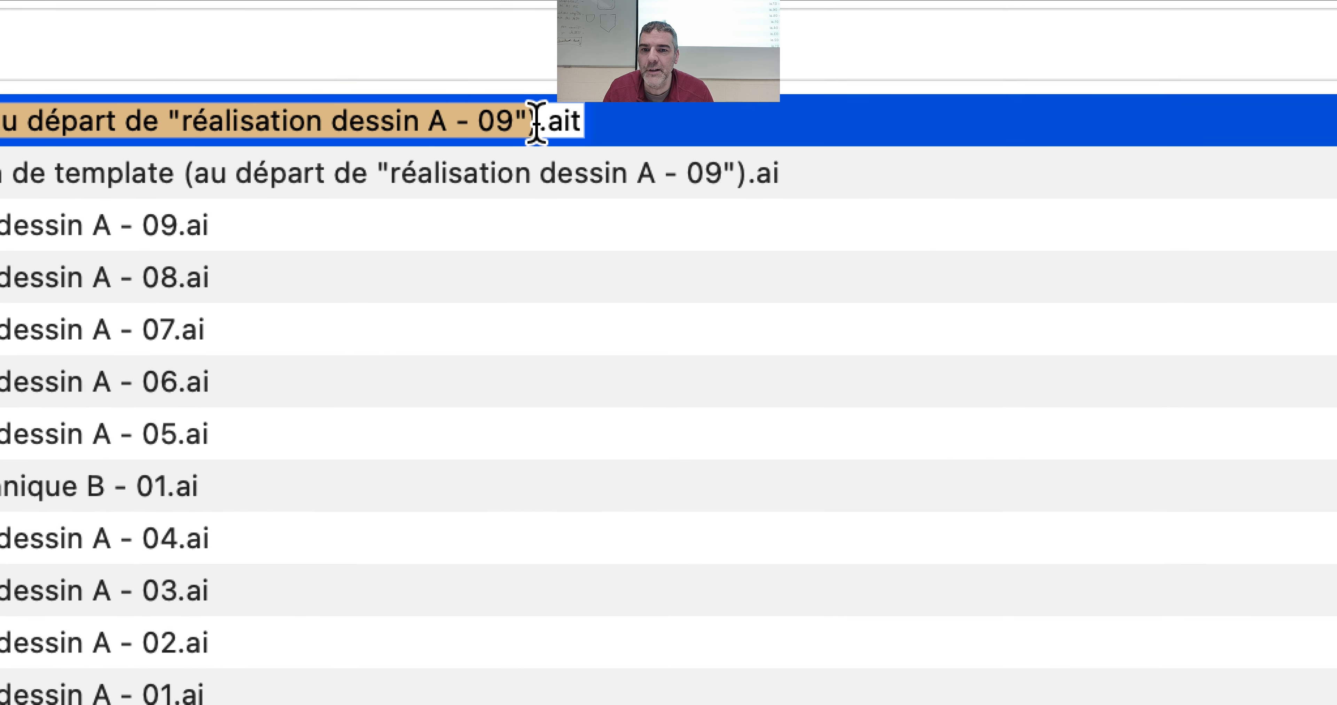
key(BackSpace)
key(Return)
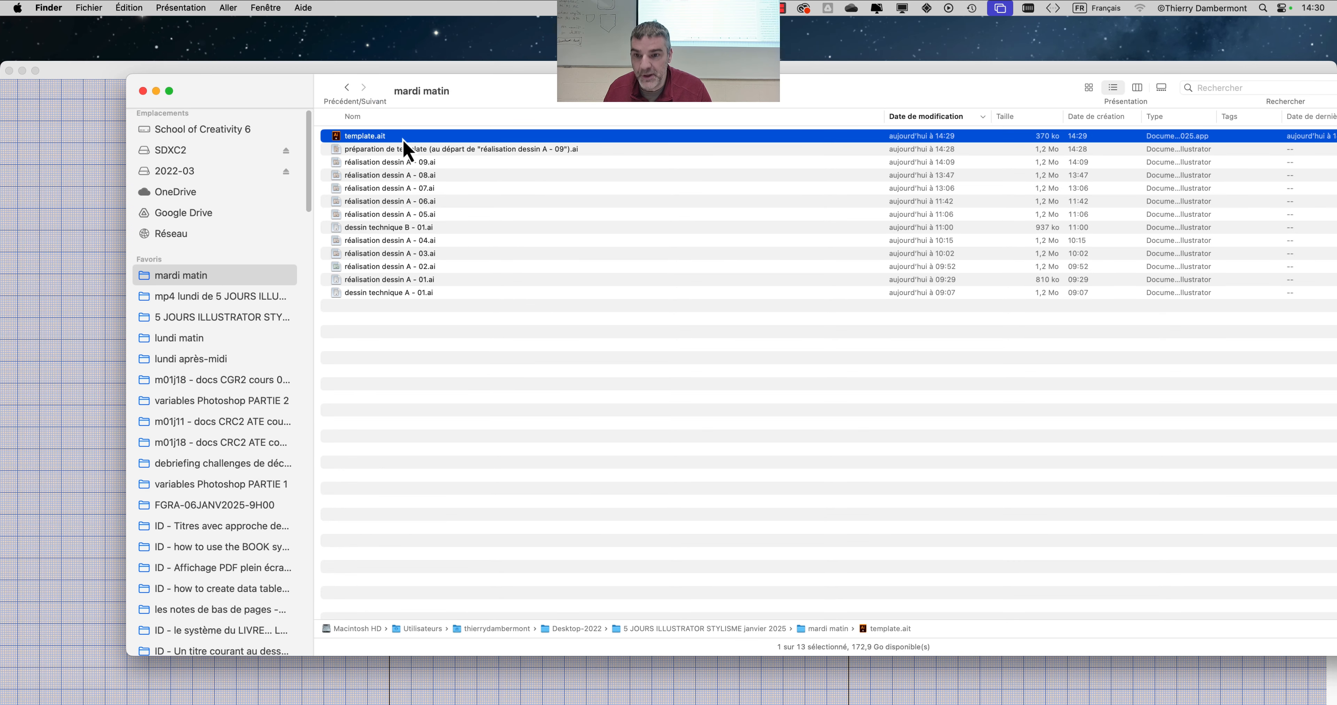
Open a second untitled document from template.ait and show the whole artboard at 66,67 %.
double_click(445, 123)
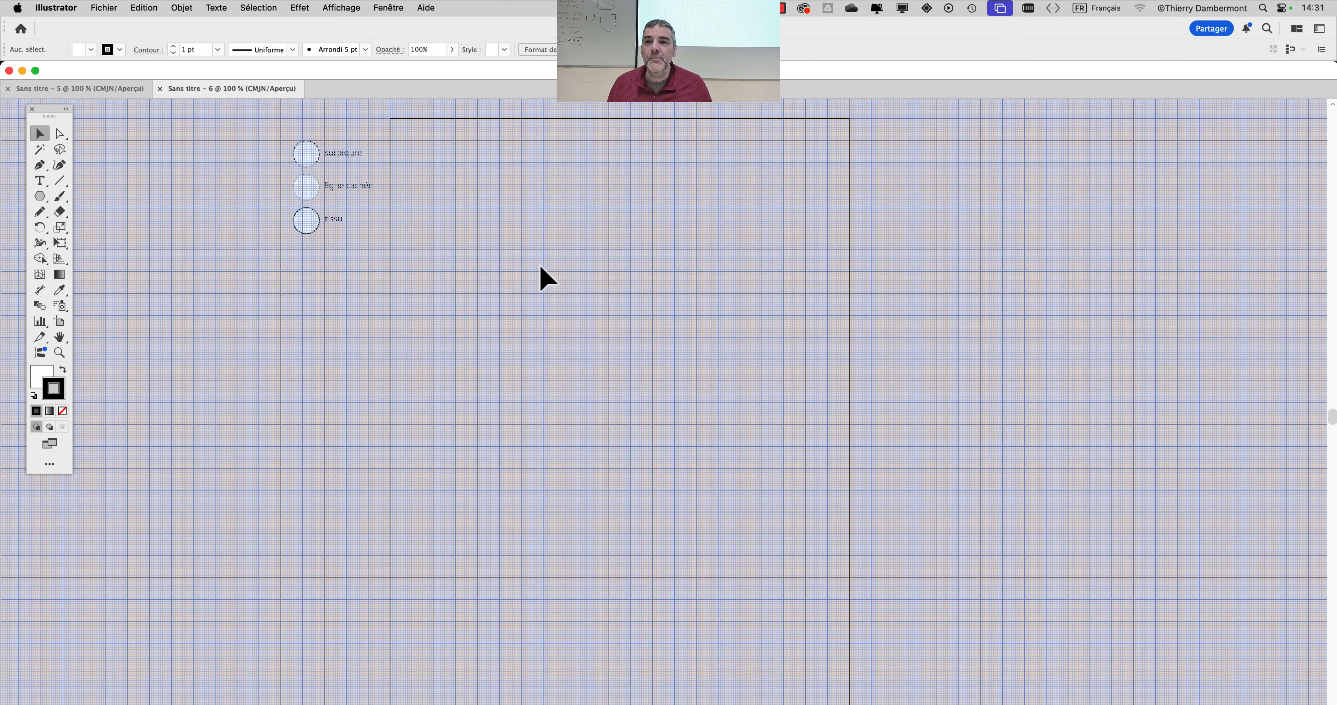
drag(505, 261, 447, 261)
scroll(447, 261, down, 1)
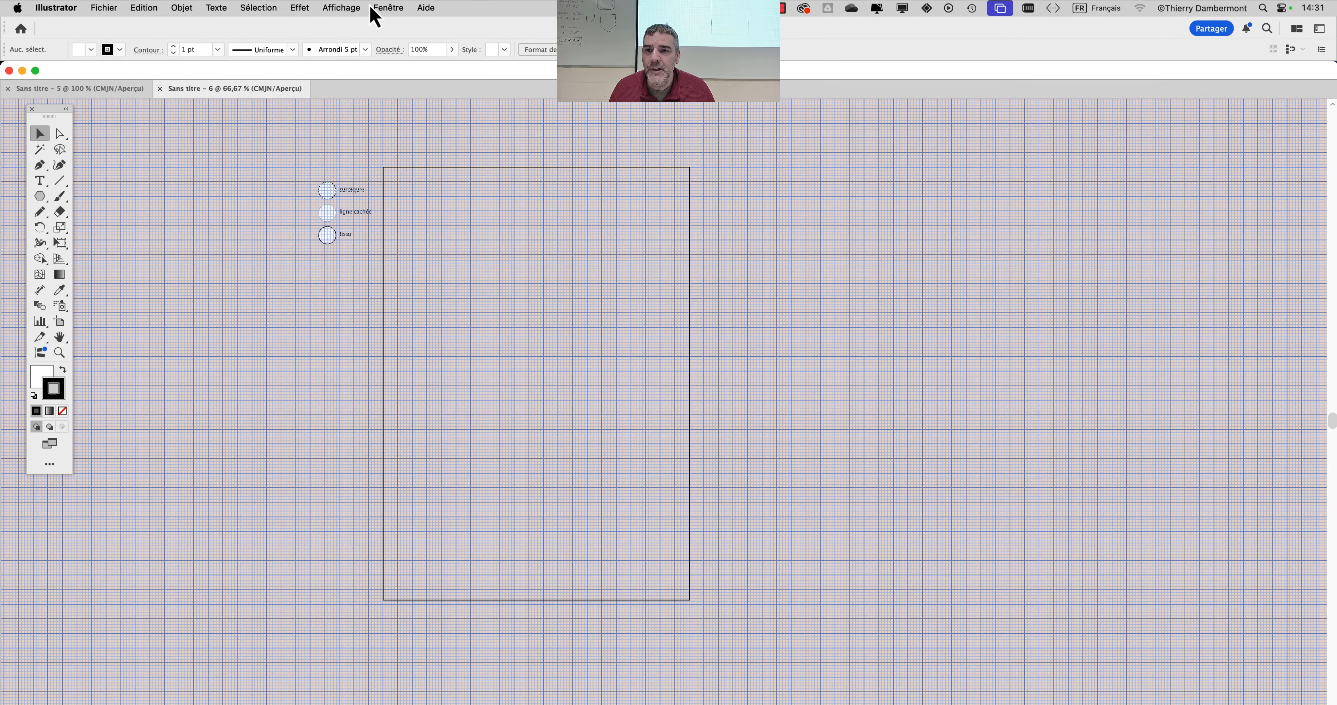
Show the Nuancier panel, place it beside the artboard and enlarge it.
click(389, 7)
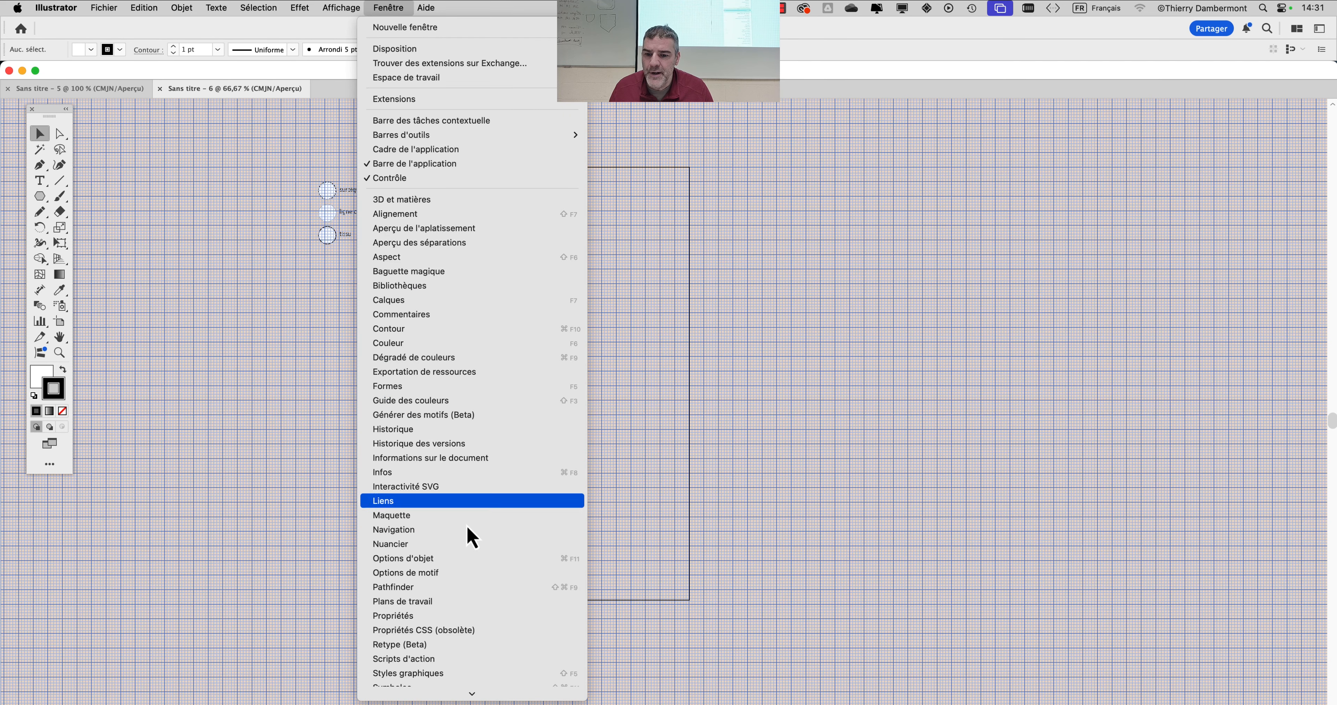
click(469, 546)
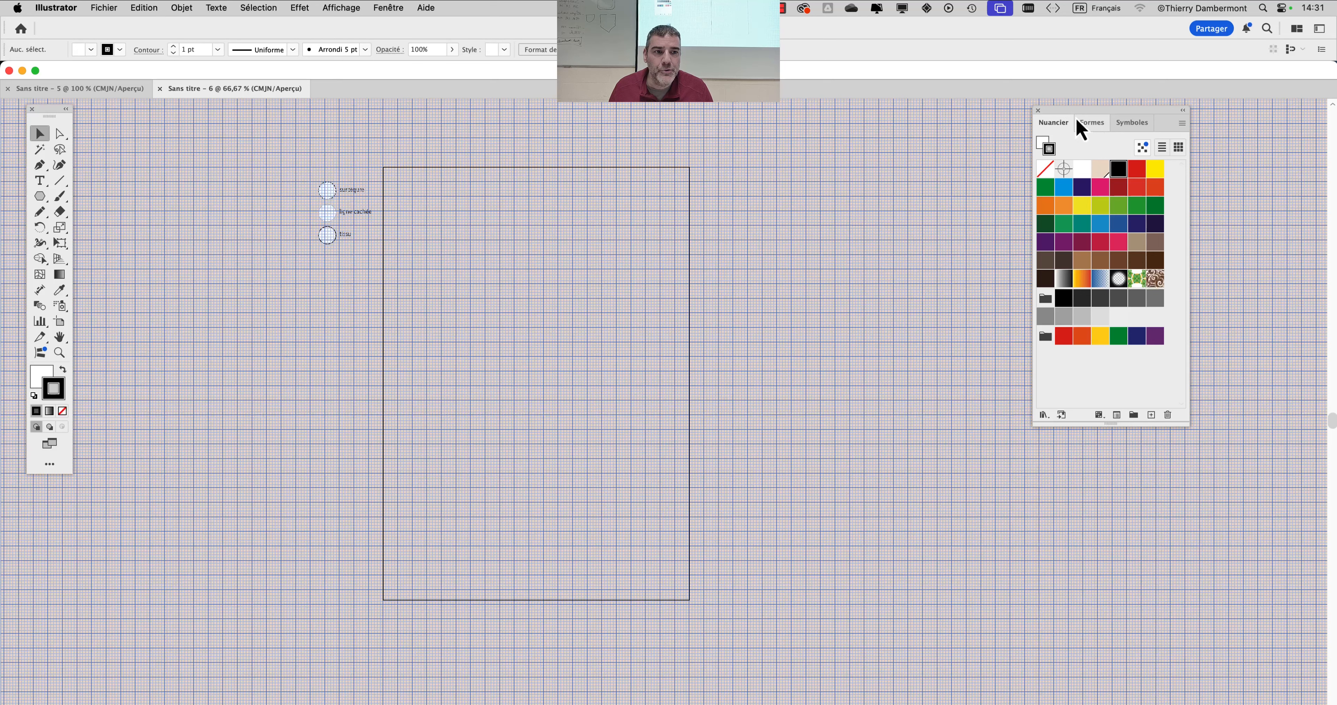
drag(1072, 123, 910, 160)
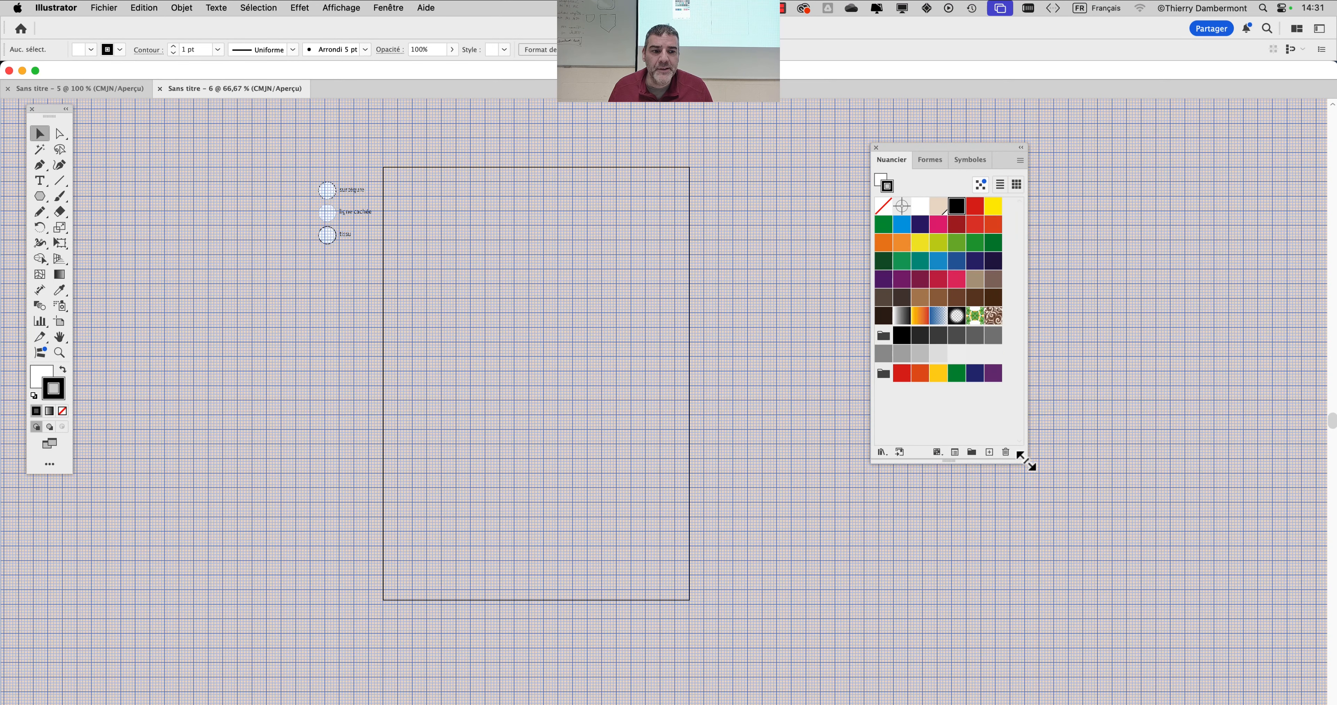
drag(1026, 460, 1033, 524)
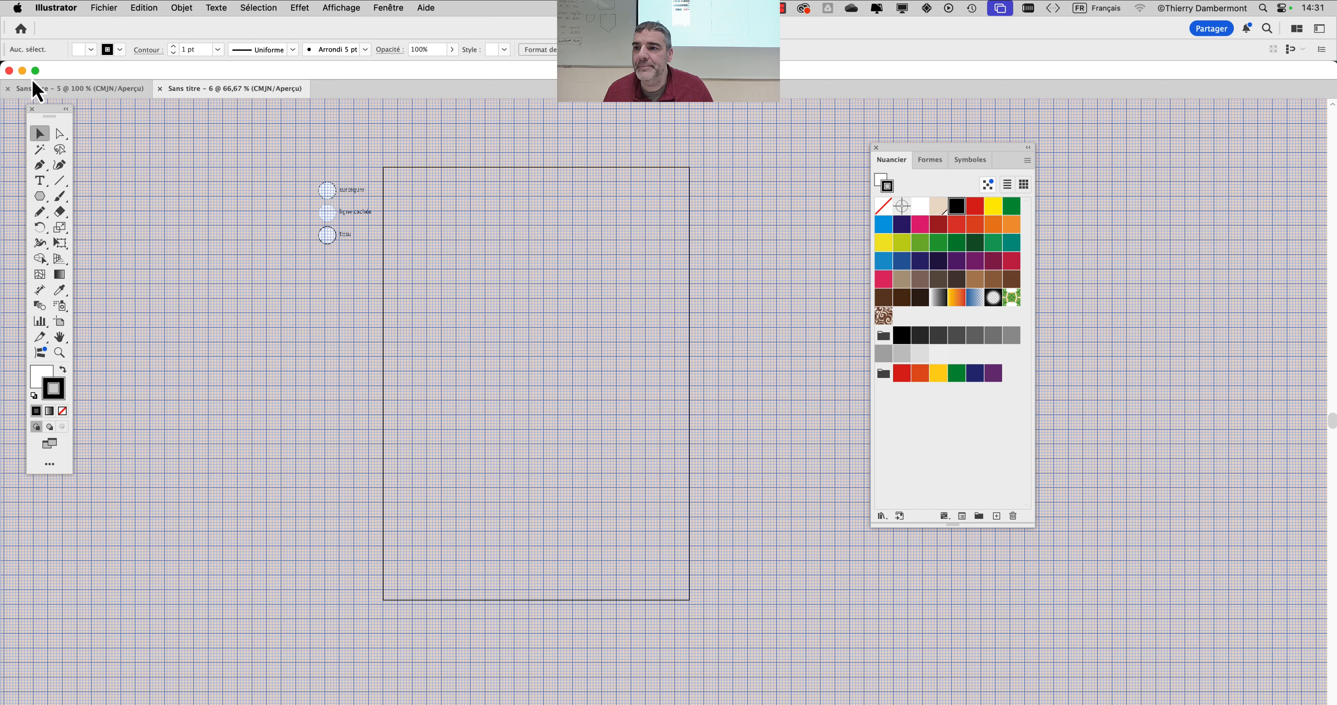
Close both untitled documents and minimize the home window.
click(9, 72)
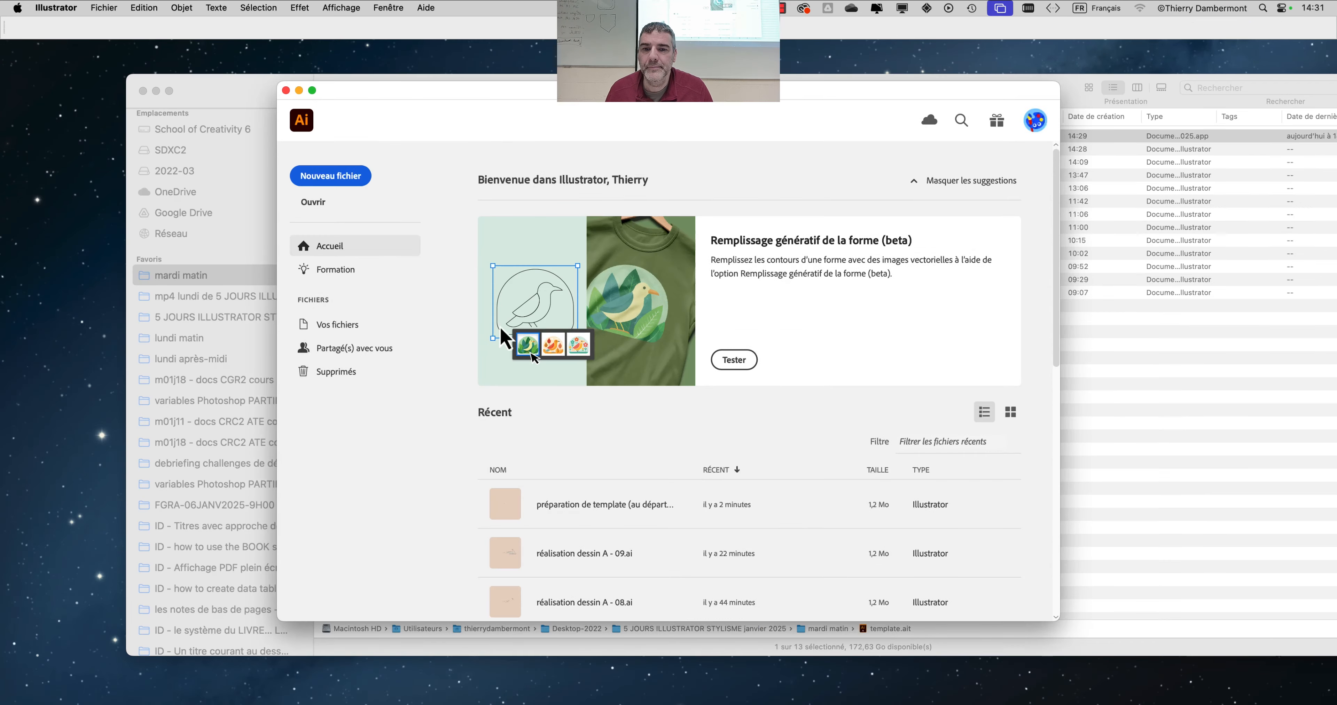
click(299, 90)
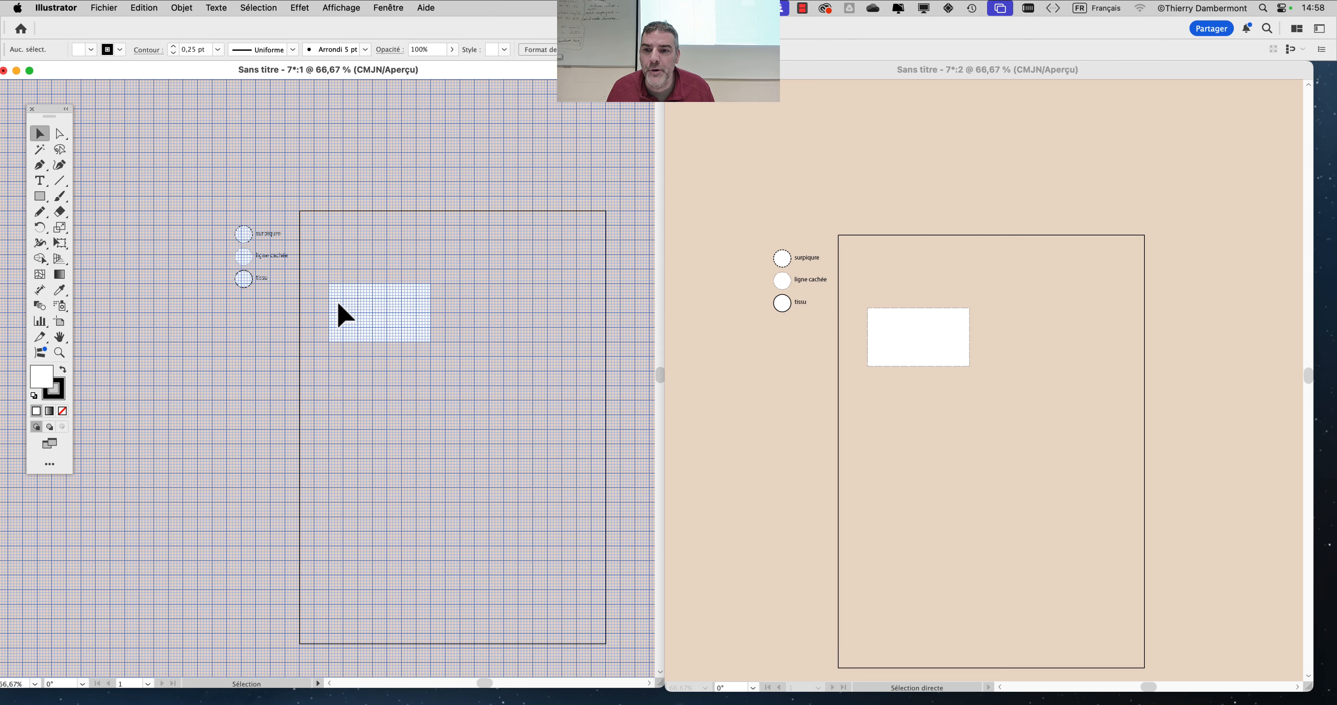
Move the dashed white rectangle about six large grid squares to the right in the gridded window.
scroll(351, 311, up, 2)
scroll(414, 311, down, 2)
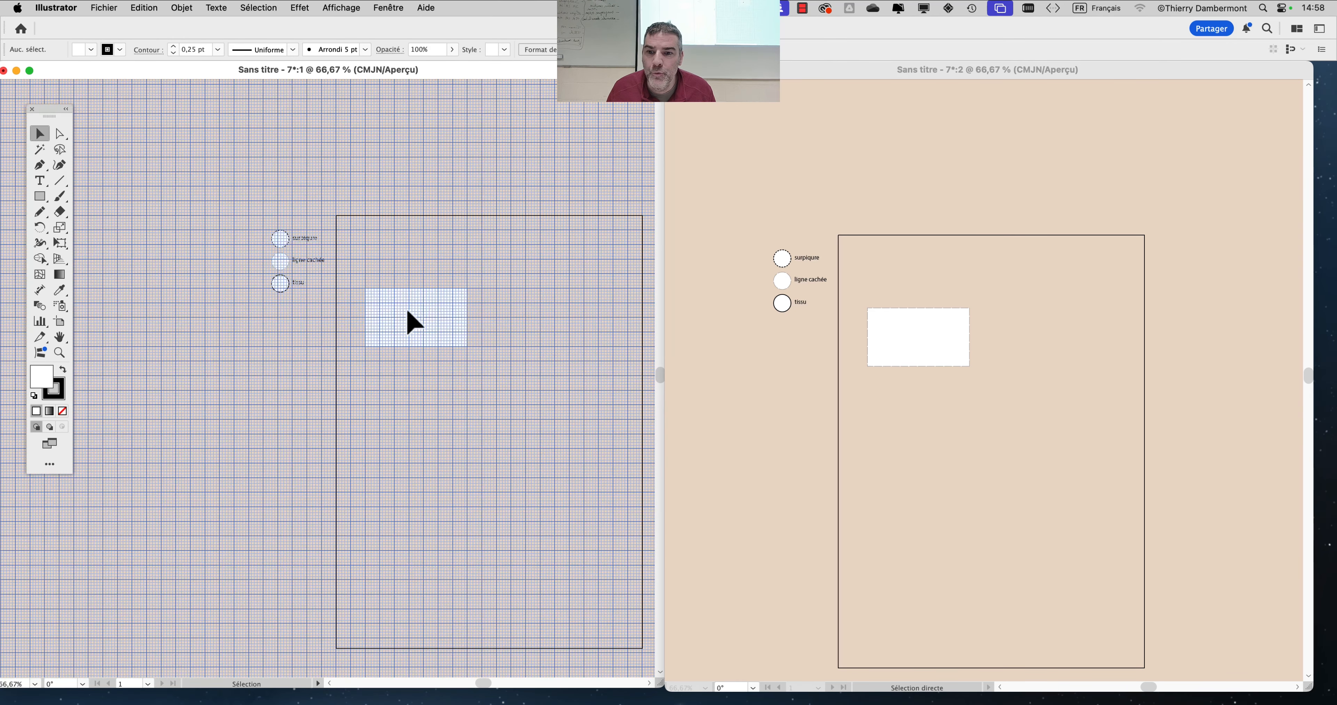
click(386, 295)
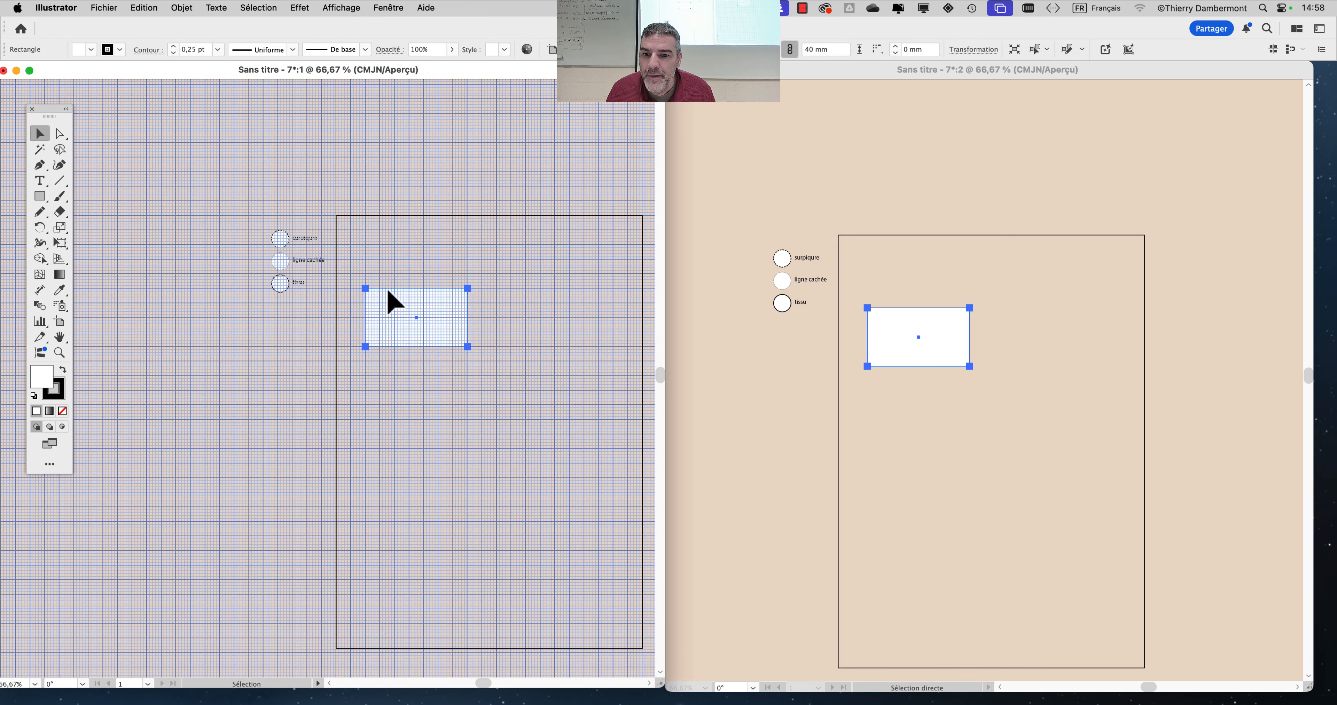
drag(387, 296, 475, 293)
scroll(522, 307, up, 2)
scroll(429, 289, right, 3)
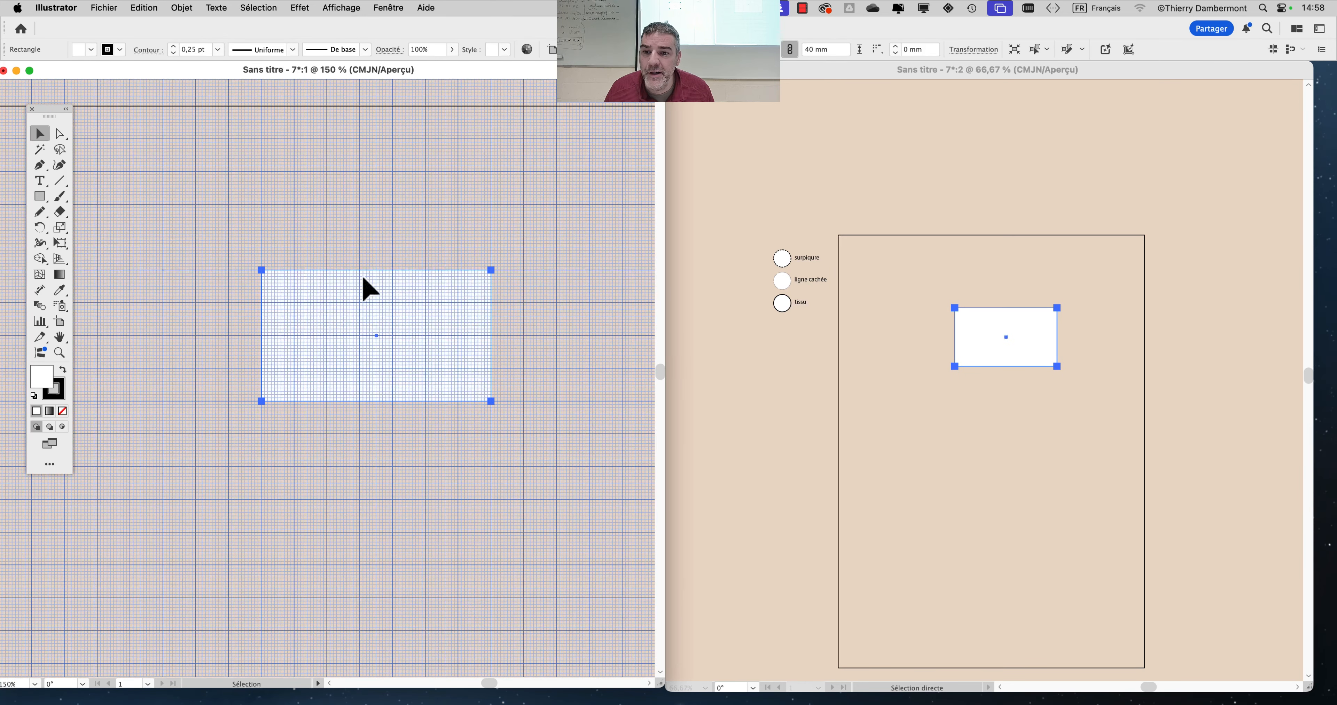
Deselect the rectangle and examine its dashed outline up close in both the gridded and the plain window.
key(super+shift+a)
scroll(360, 277, up, 2)
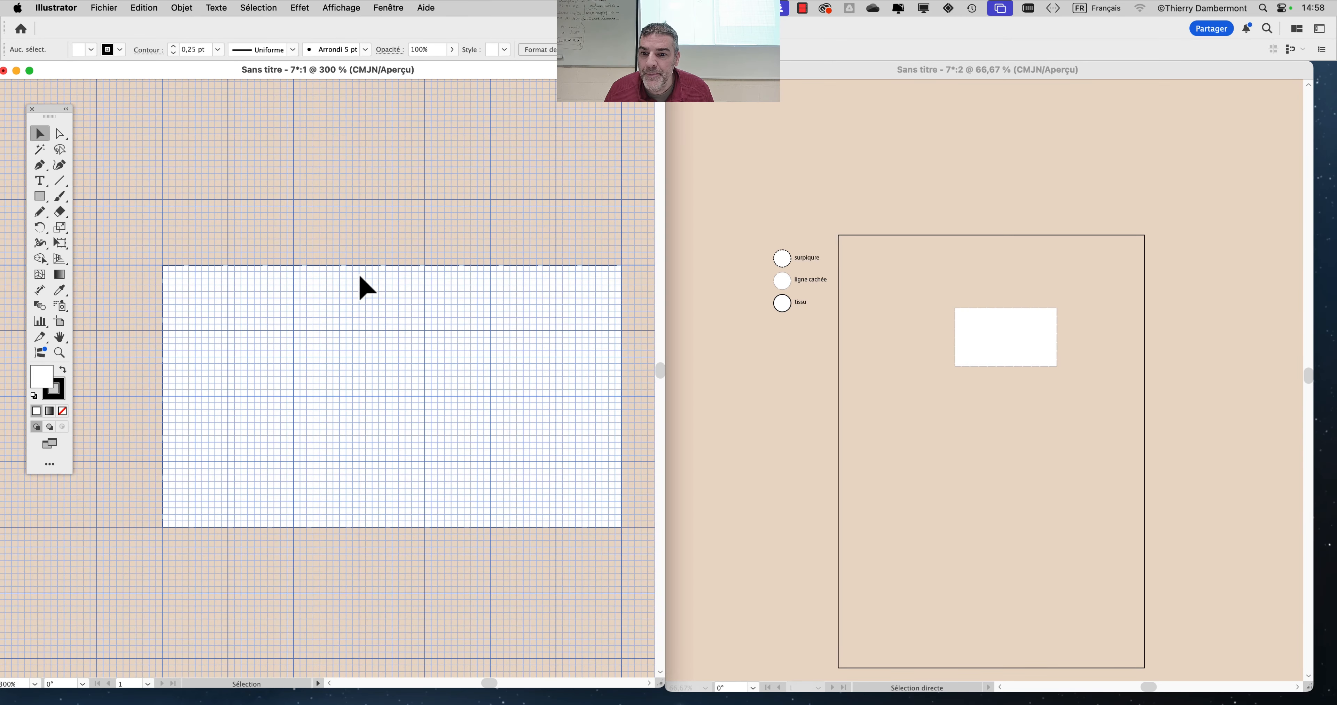
scroll(230, 275, up, 2)
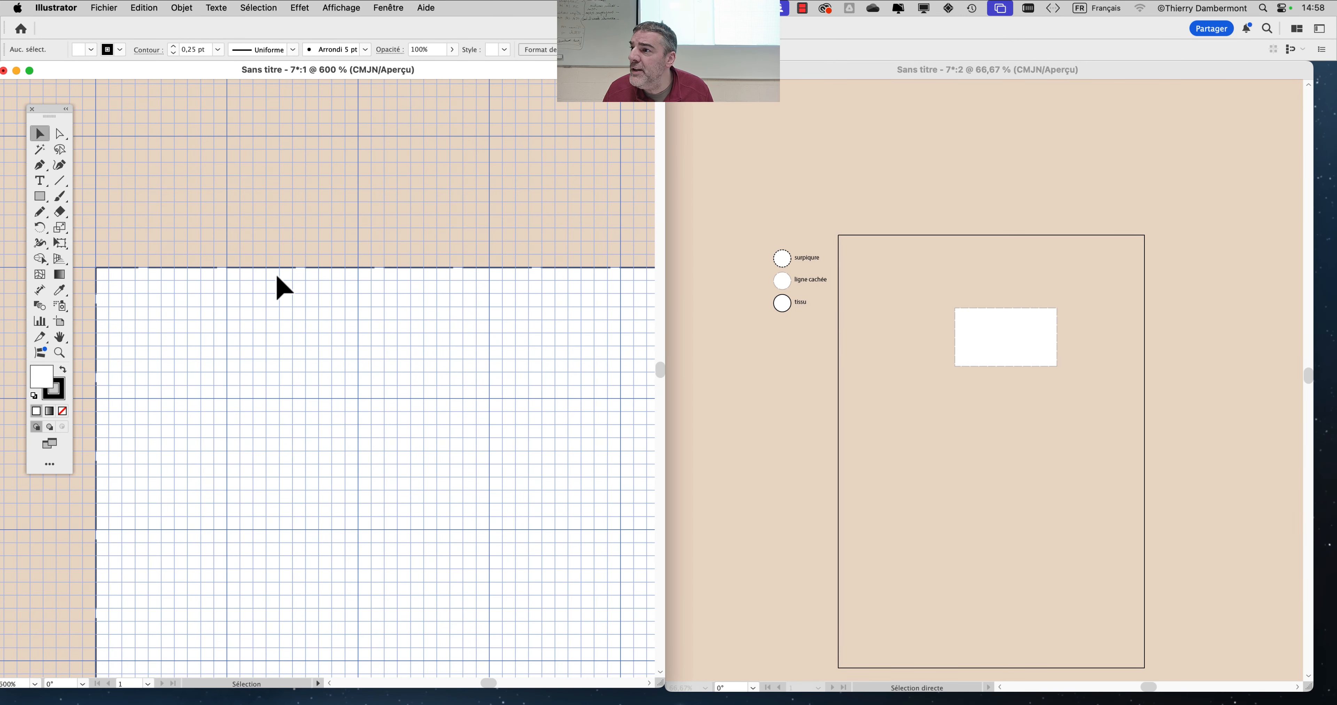
scroll(276, 279, down, 2)
scroll(274, 273, down, 1)
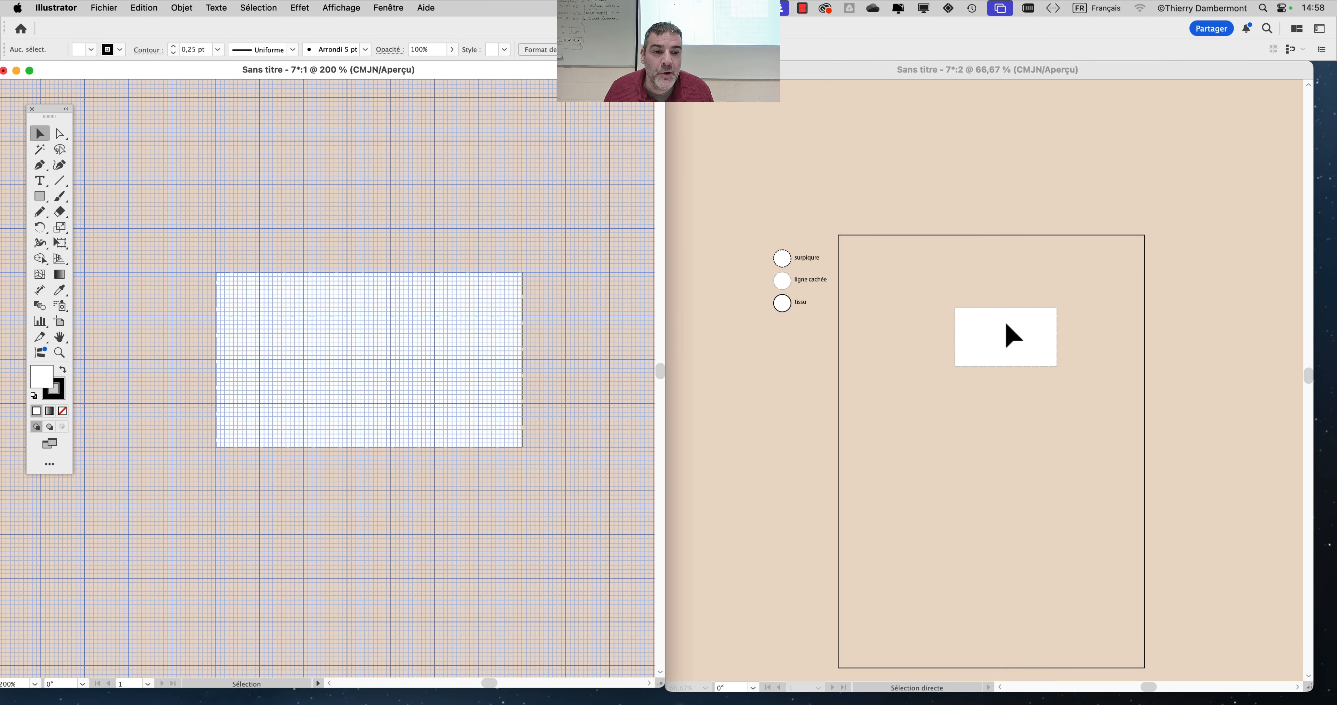
scroll(1007, 324, up, 2)
scroll(1017, 298, up, 2)
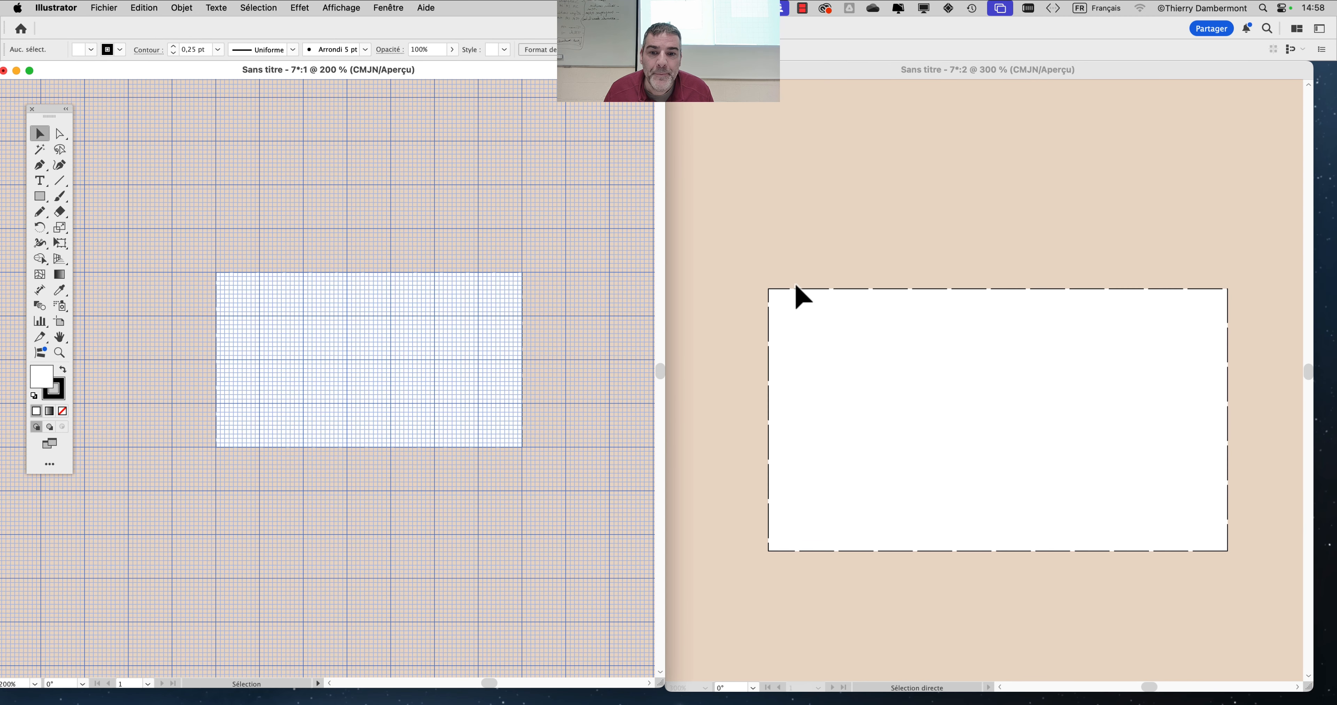
scroll(799, 298, down, 2)
scroll(796, 289, down, 2)
Frame the line-style legend and the rectangle at 100 % in the plain window.
click(863, 262)
key(space)
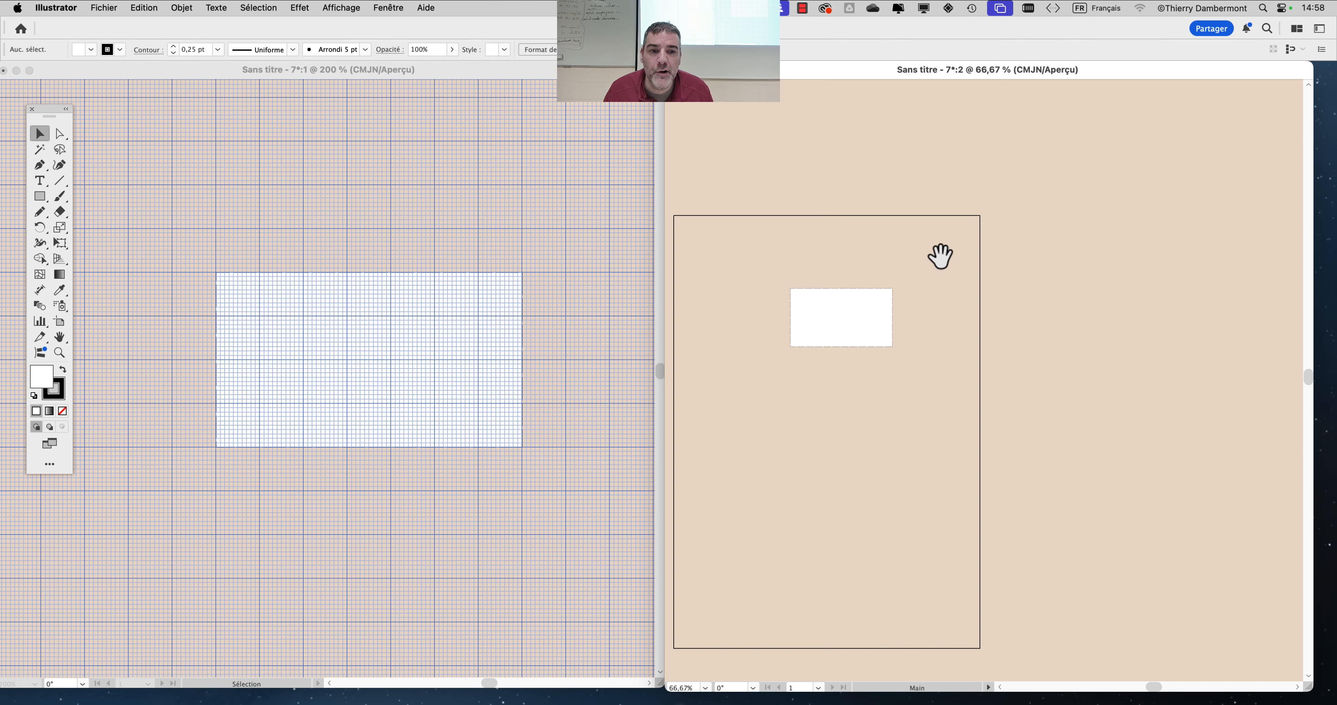
drag(886, 262, 1047, 239)
scroll(980, 259, up, 1)
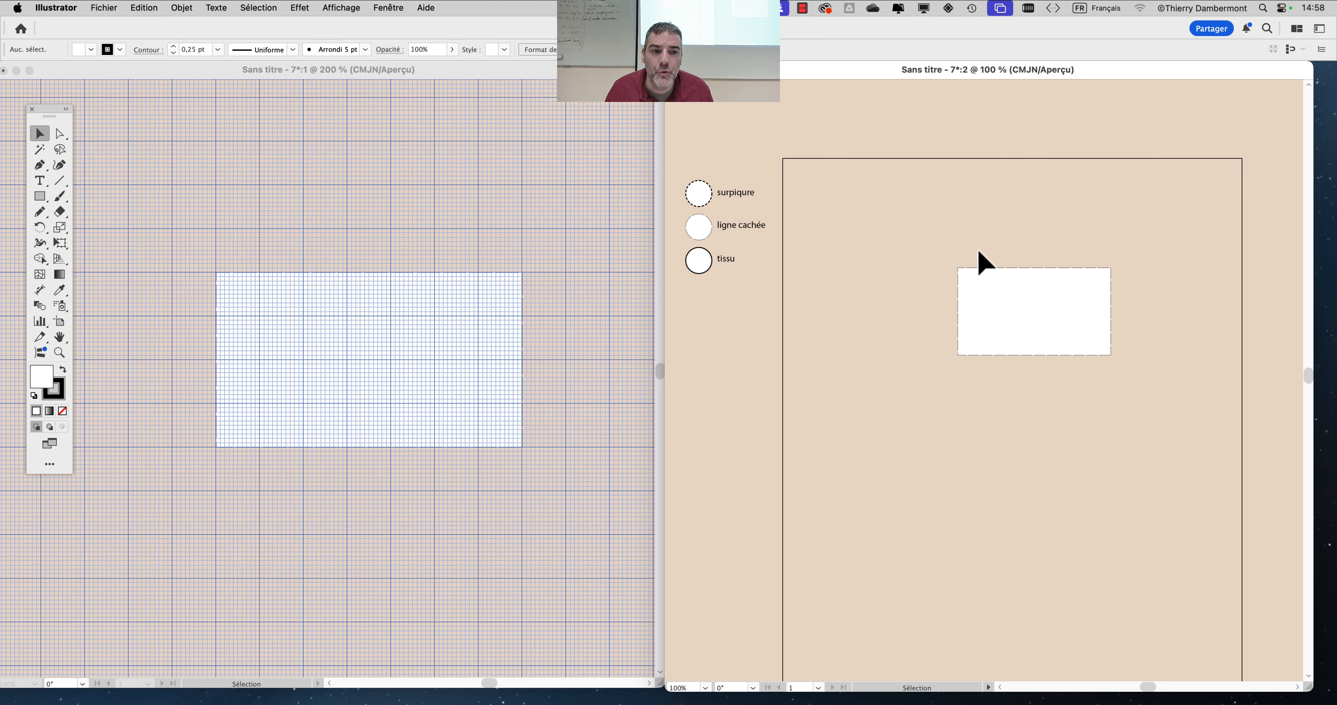
drag(940, 261, 952, 217)
In the gridded window, move the rectangle up one large grid square twice, bring it back down two squares and deselect it.
click(461, 275)
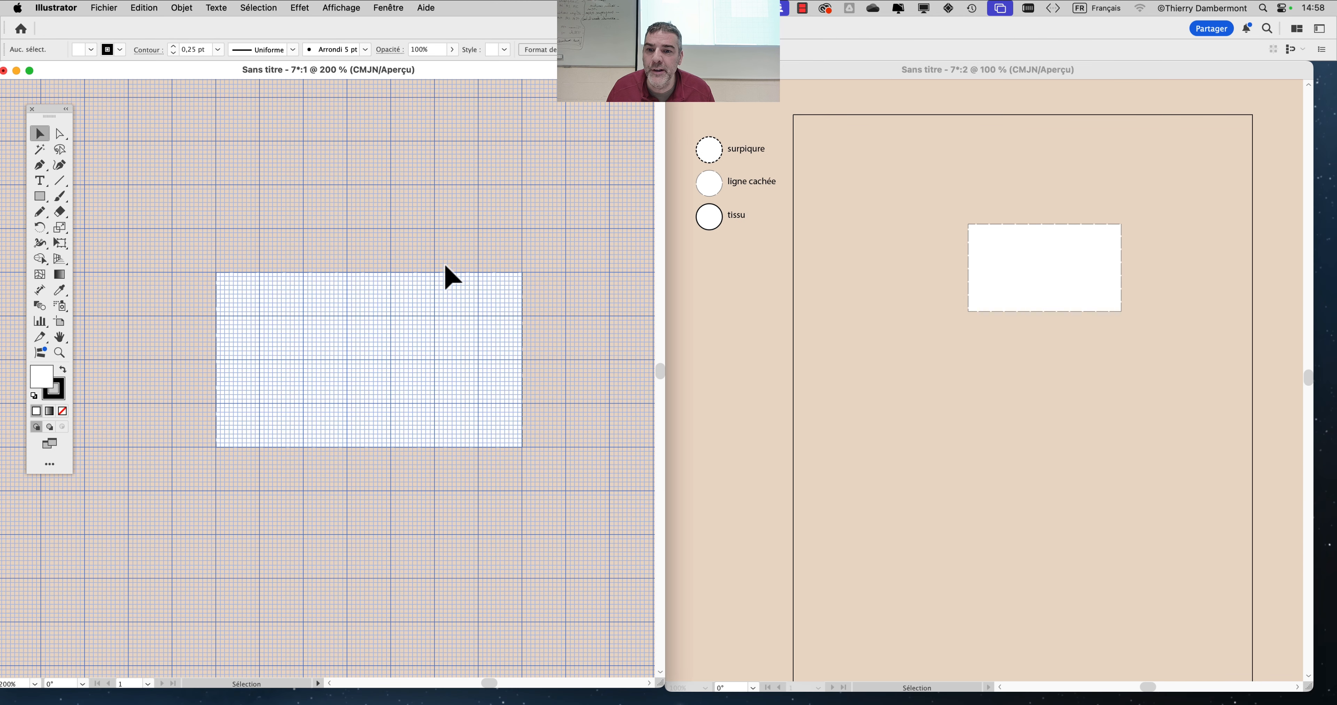
drag(450, 277, 455, 232)
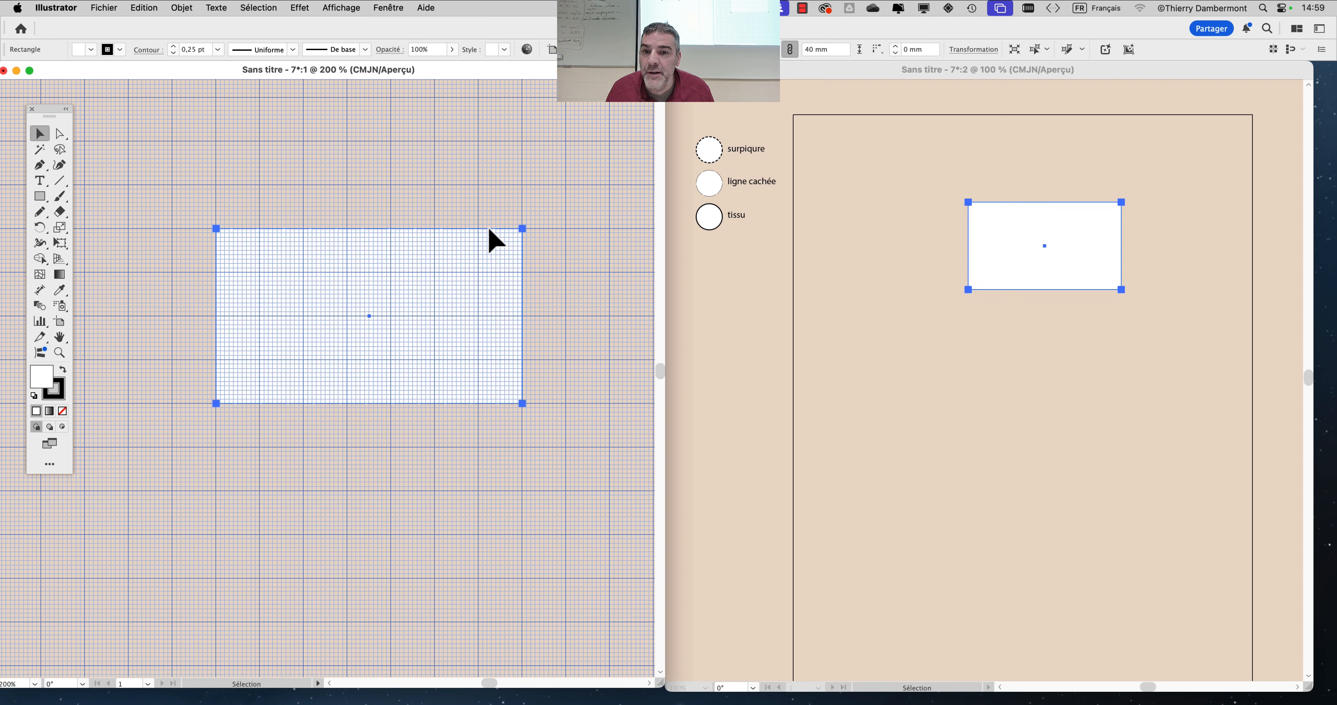
drag(489, 229, 489, 186)
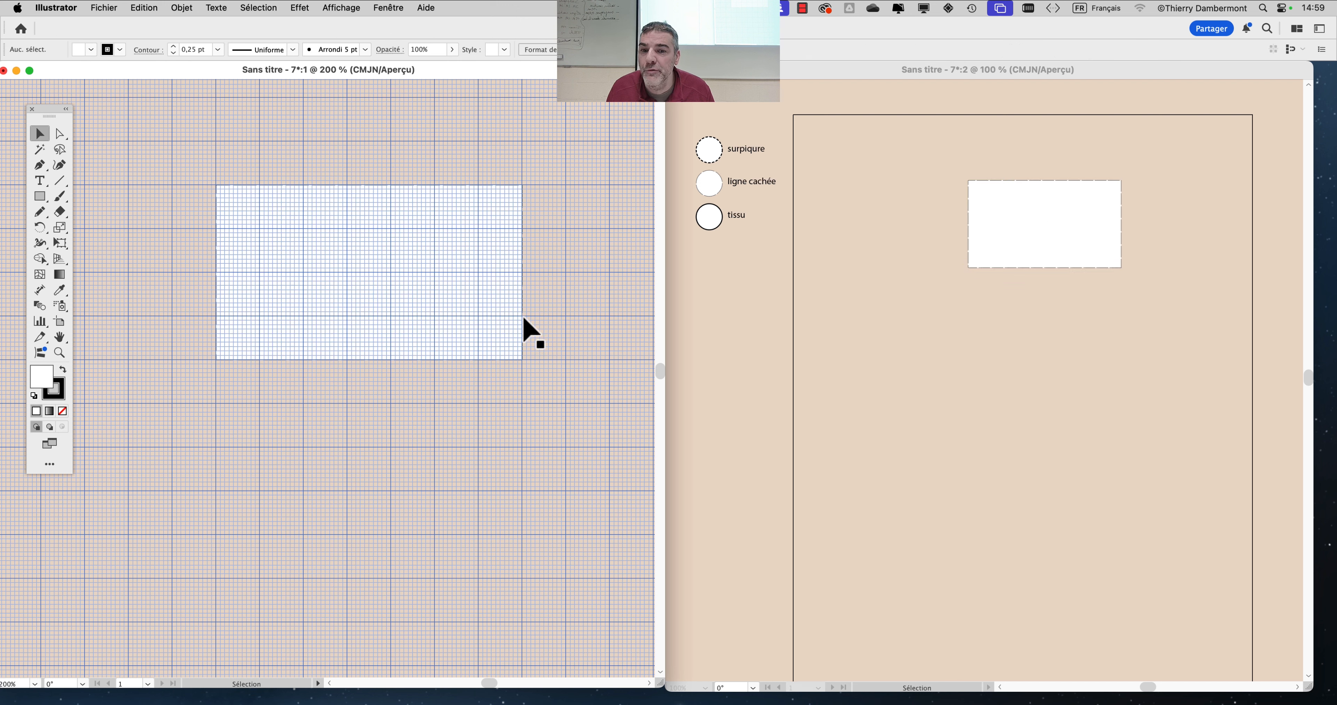
drag(502, 366, 501, 453)
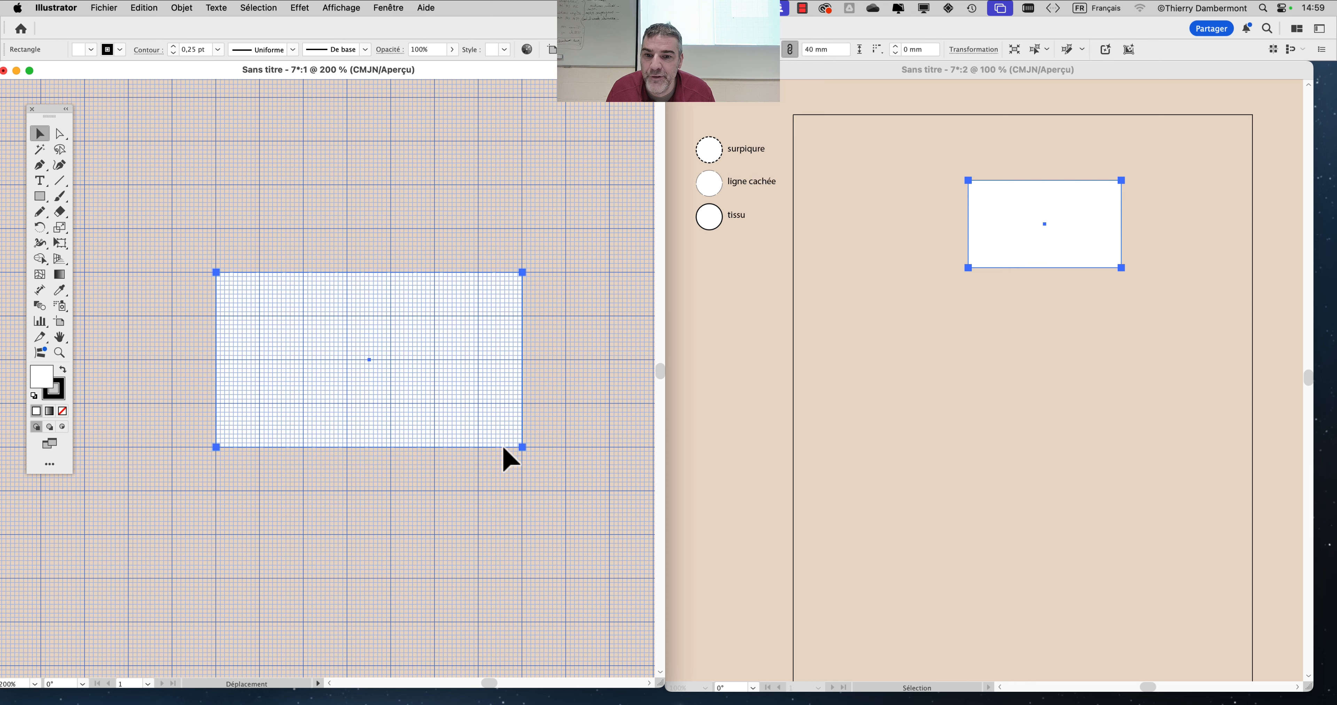
click(550, 398)
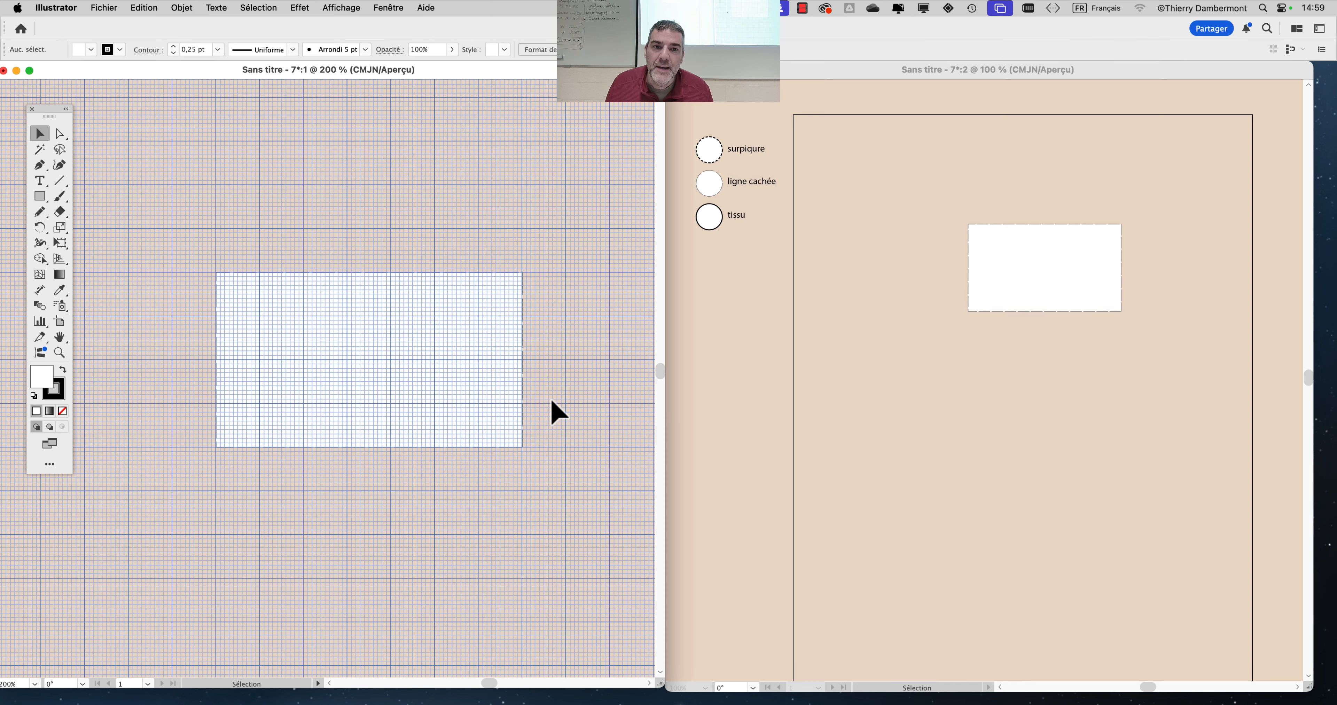
Enlarge the gridded window across the full screen width and set its zoom to 150 %.
drag(661, 685, 1326, 700)
scroll(556, 384, down, 3)
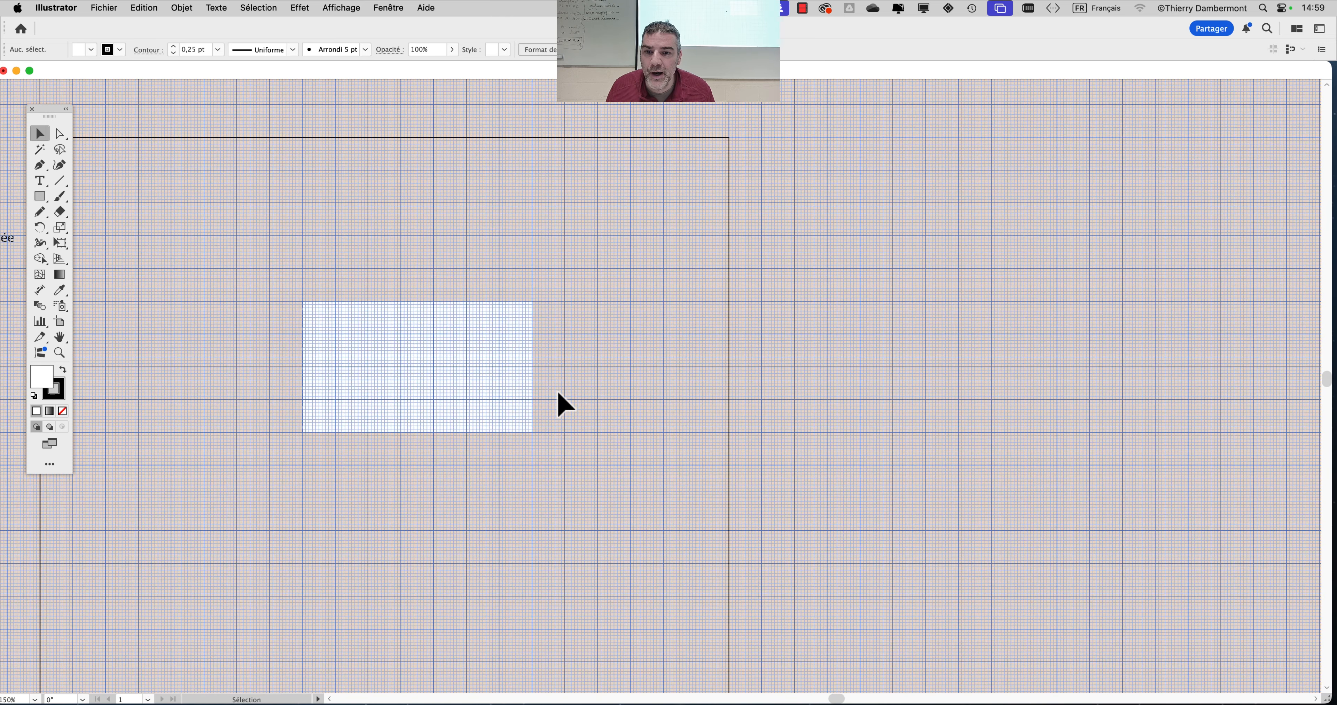
Frame the line-style legend and the rectangle at 100 % and toggle the grid off and on repeatedly to compare both displays.
drag(543, 364, 728, 308)
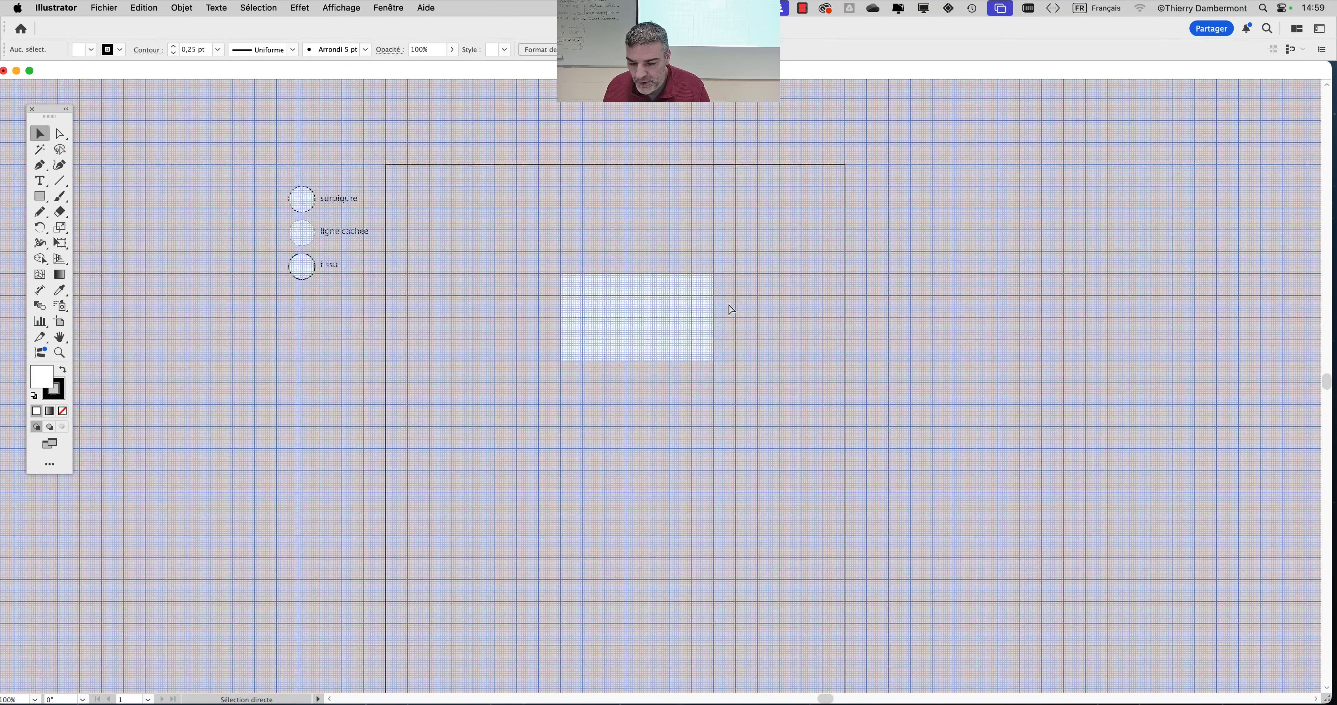
key(super+apostrophe)
key(super+apostrophe)
key(super+apostrophe)
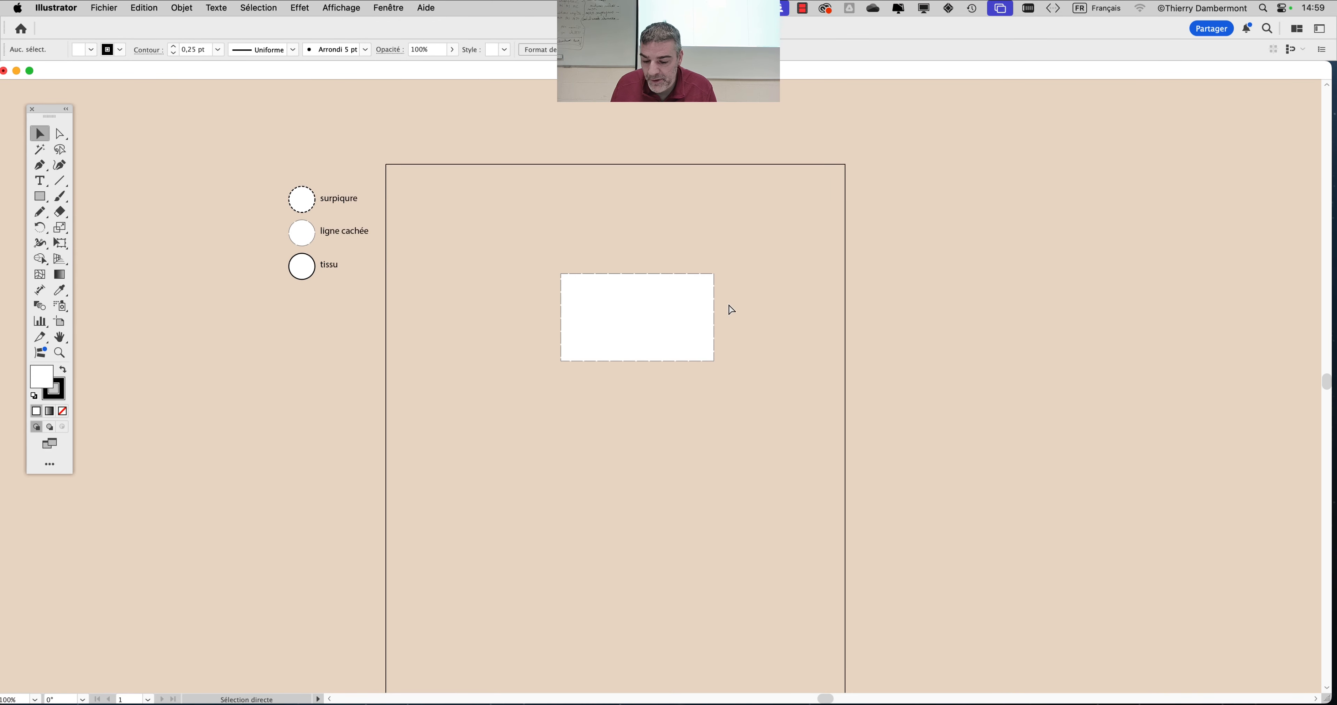
key(super+apostrophe)
key(super+apostrophe)
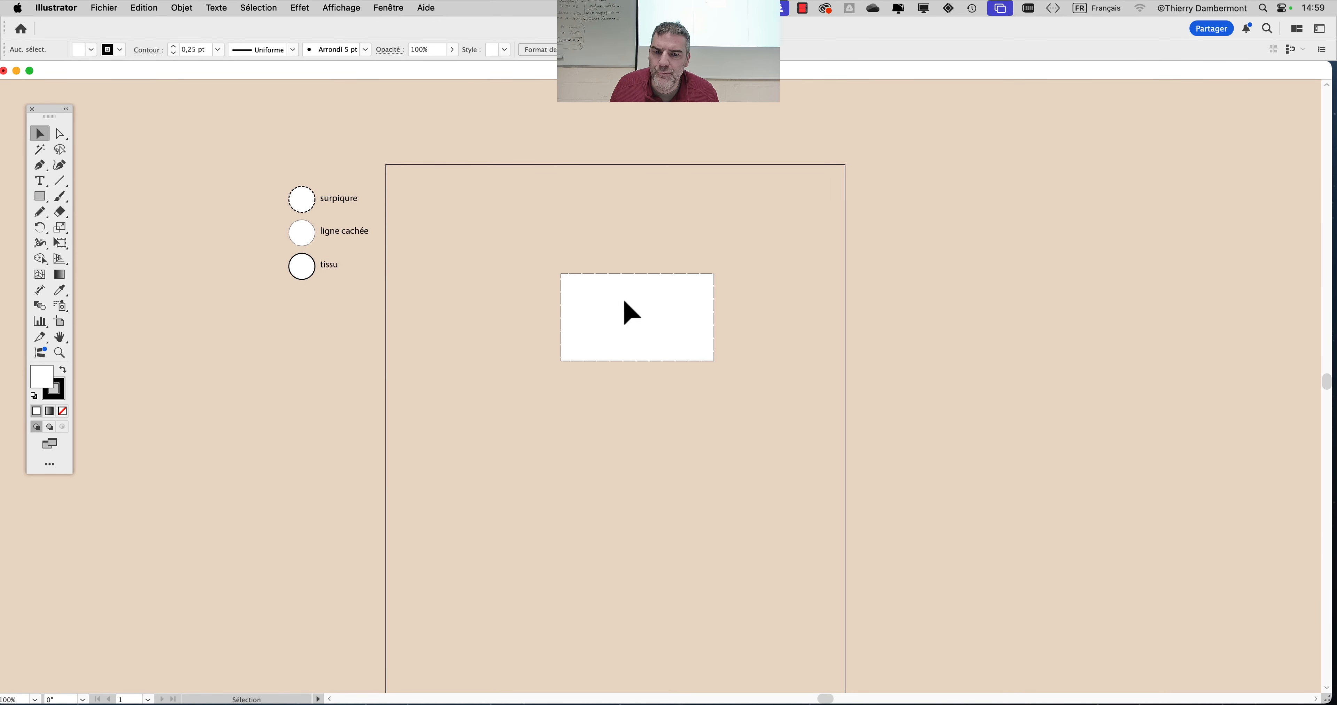
key(super+apostrophe)
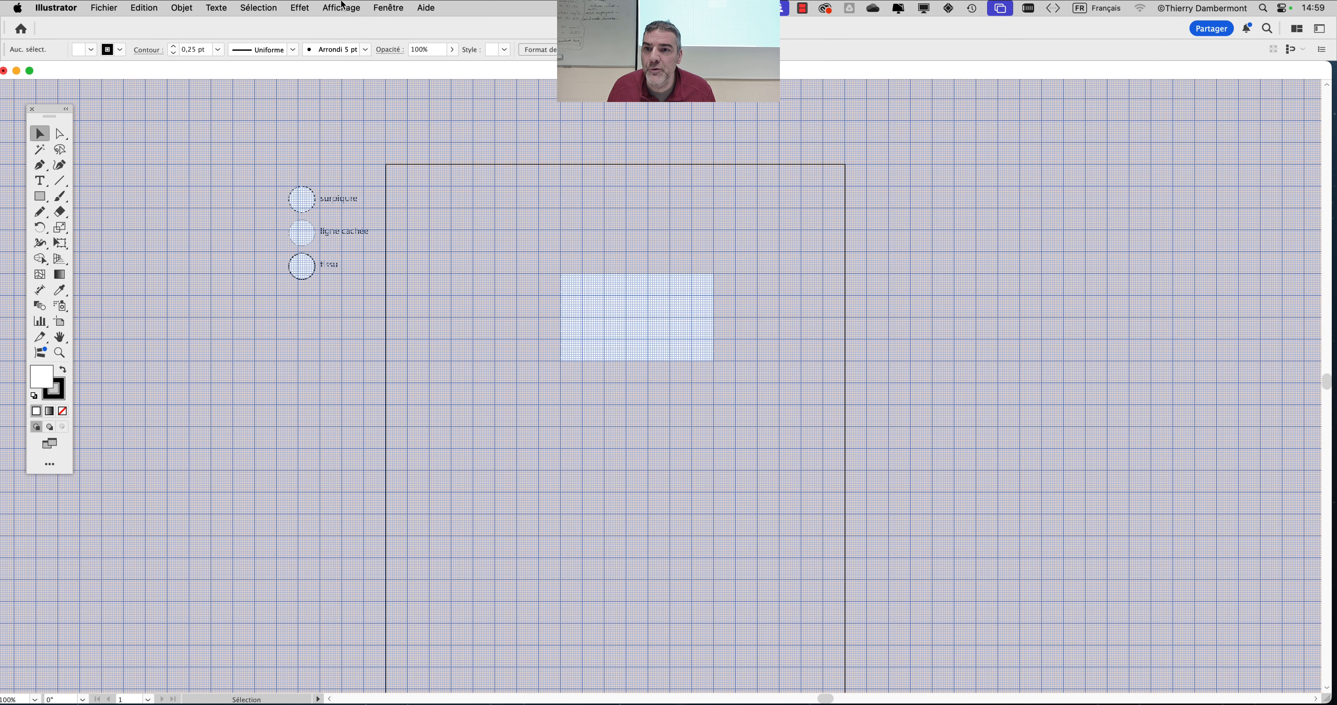
Hide the grid and show it again twice over the legend and rectangle.
click(342, 7)
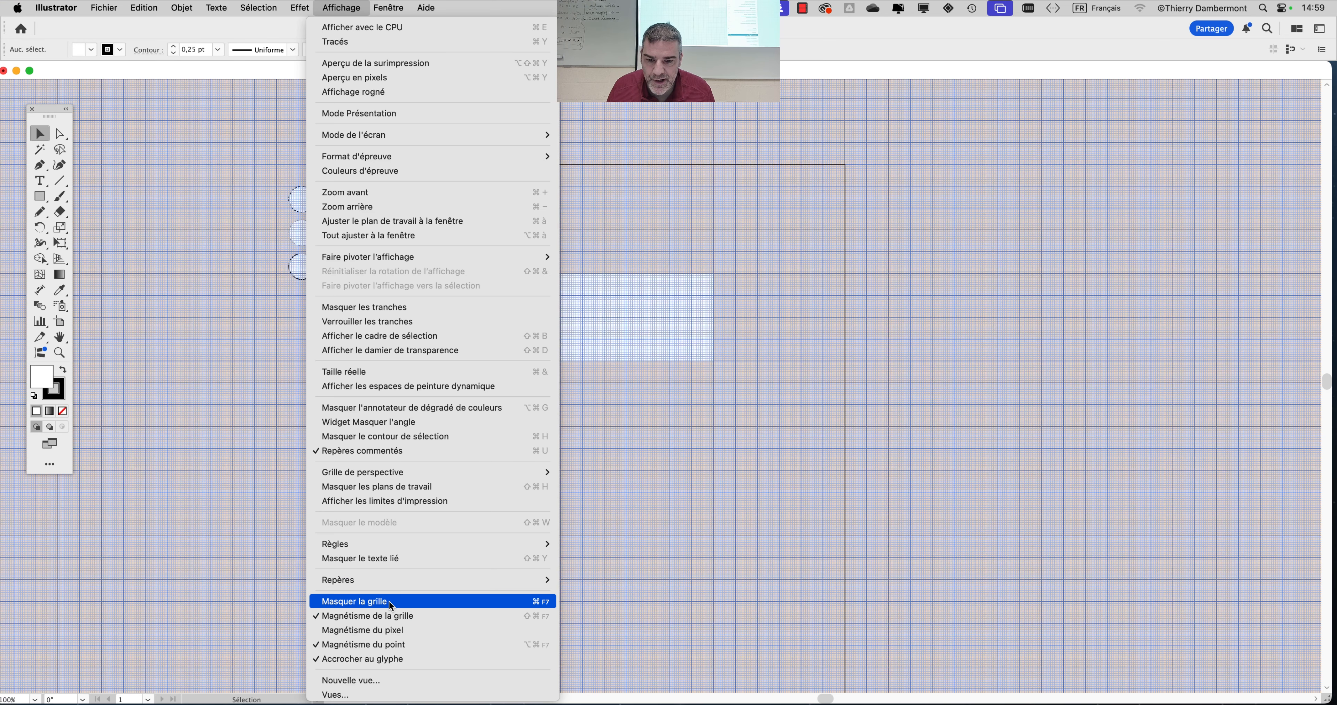
click(389, 597)
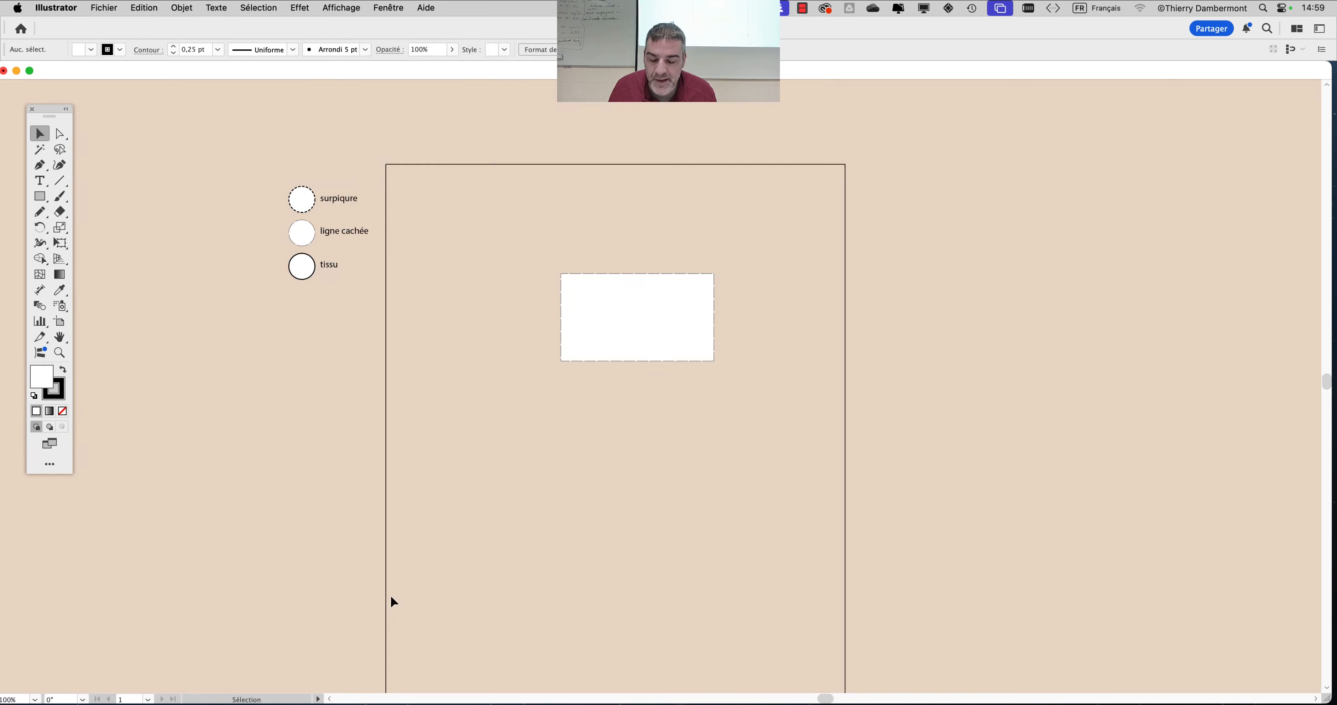
key(super)
key(super+apostrophe)
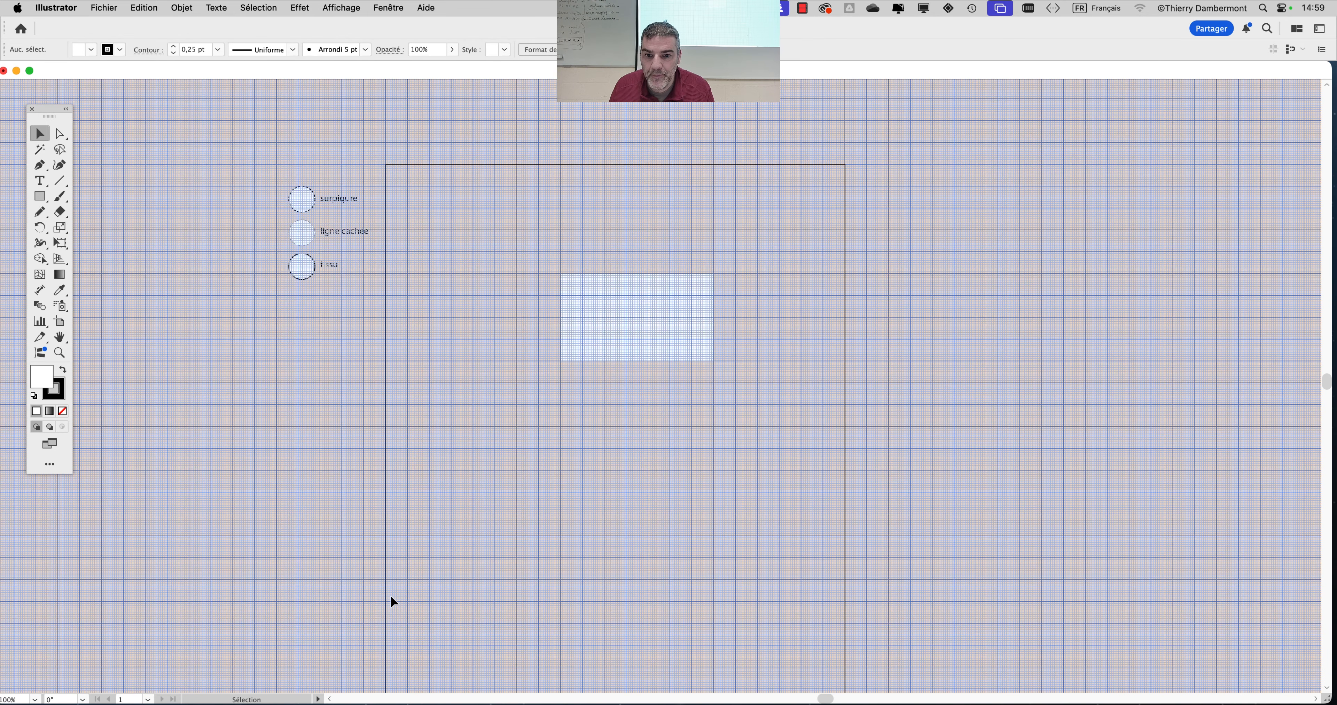
key(super+apostrophe)
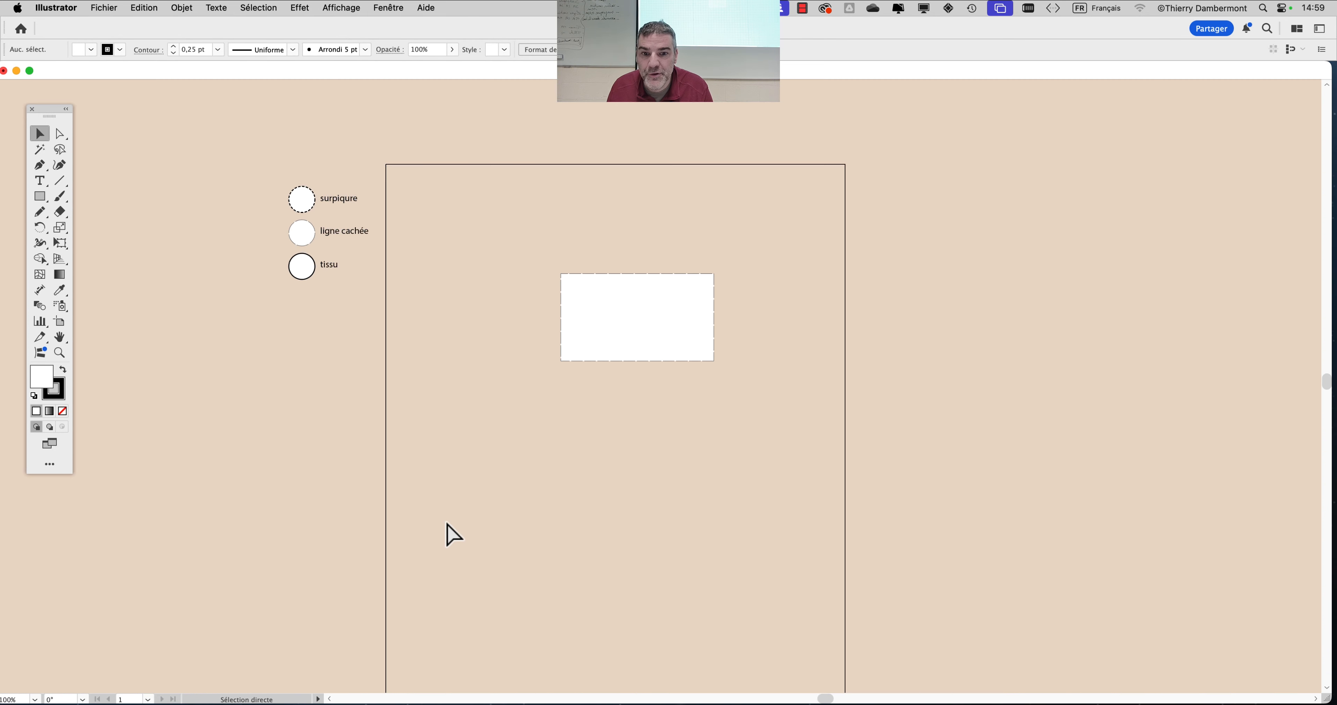
key(super+apostrophe)
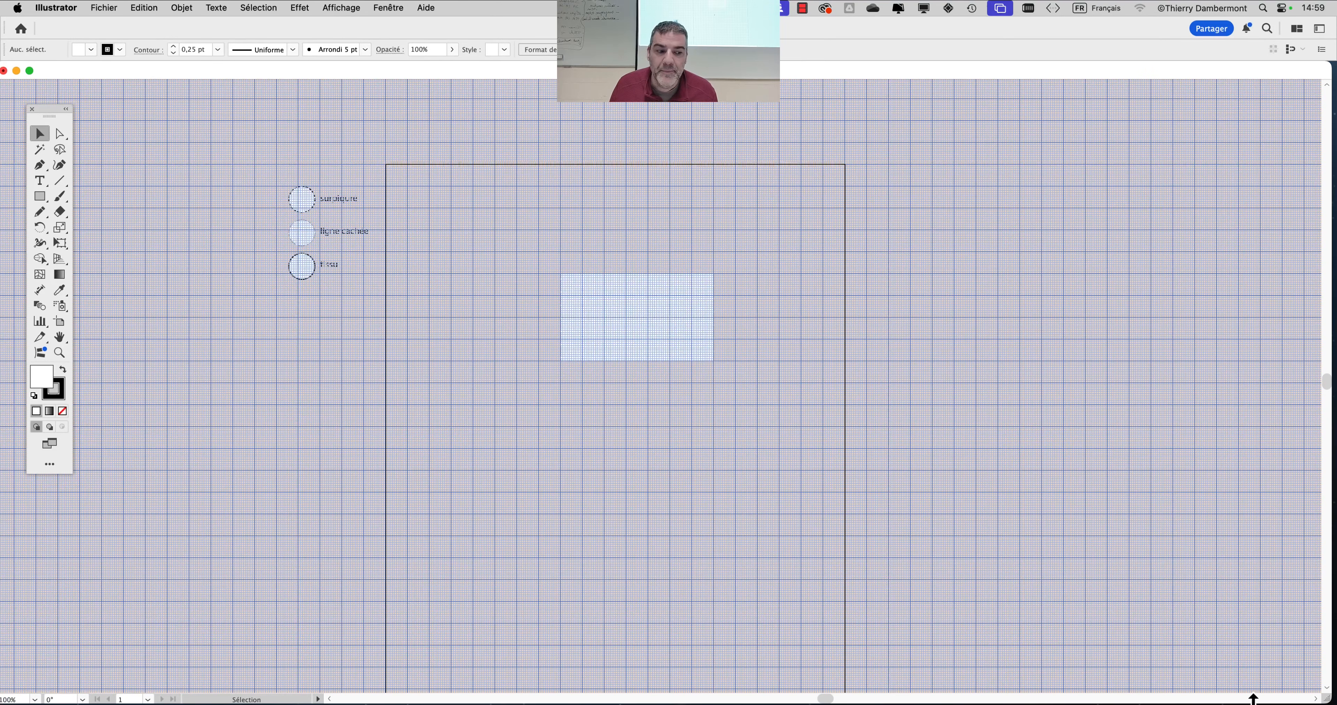
Narrow the gridded window to half the screen to view it beside the plain window, and widen it back to full width.
drag(1325, 700, 656, 690)
scroll(462, 393, right, 8)
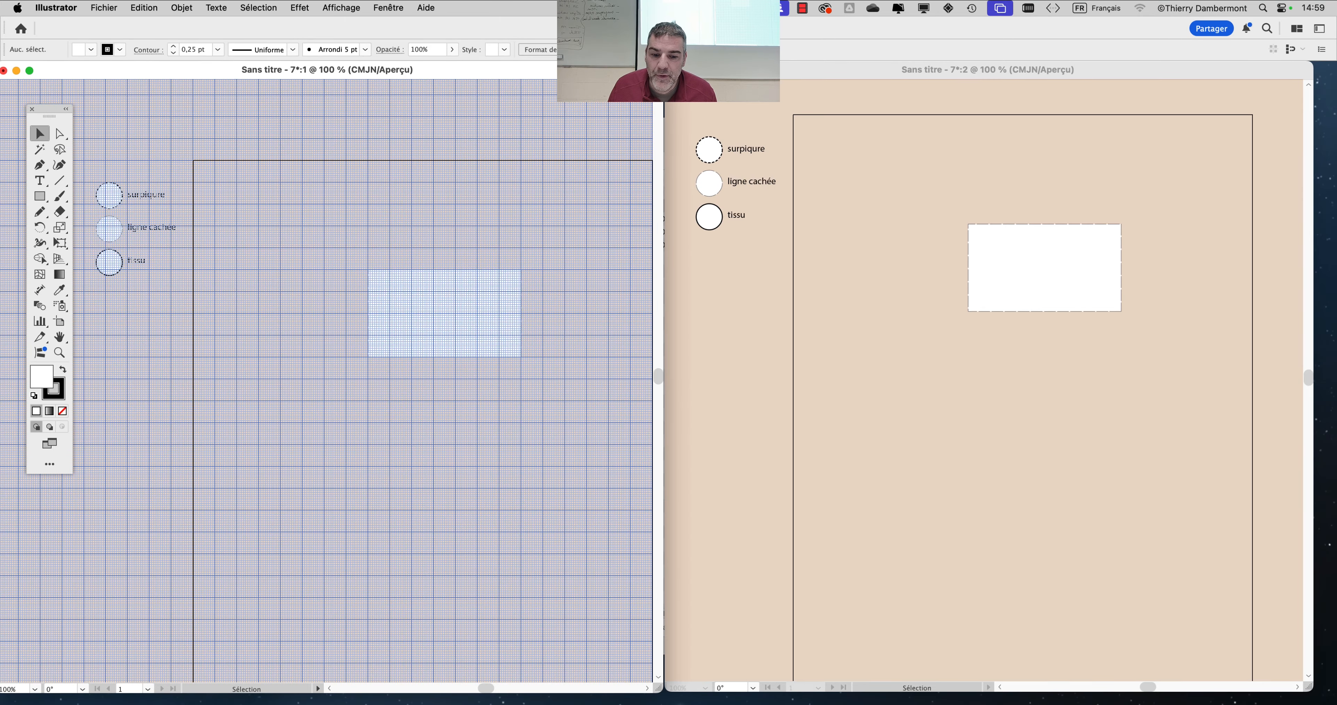
drag(661, 696, 1328, 700)
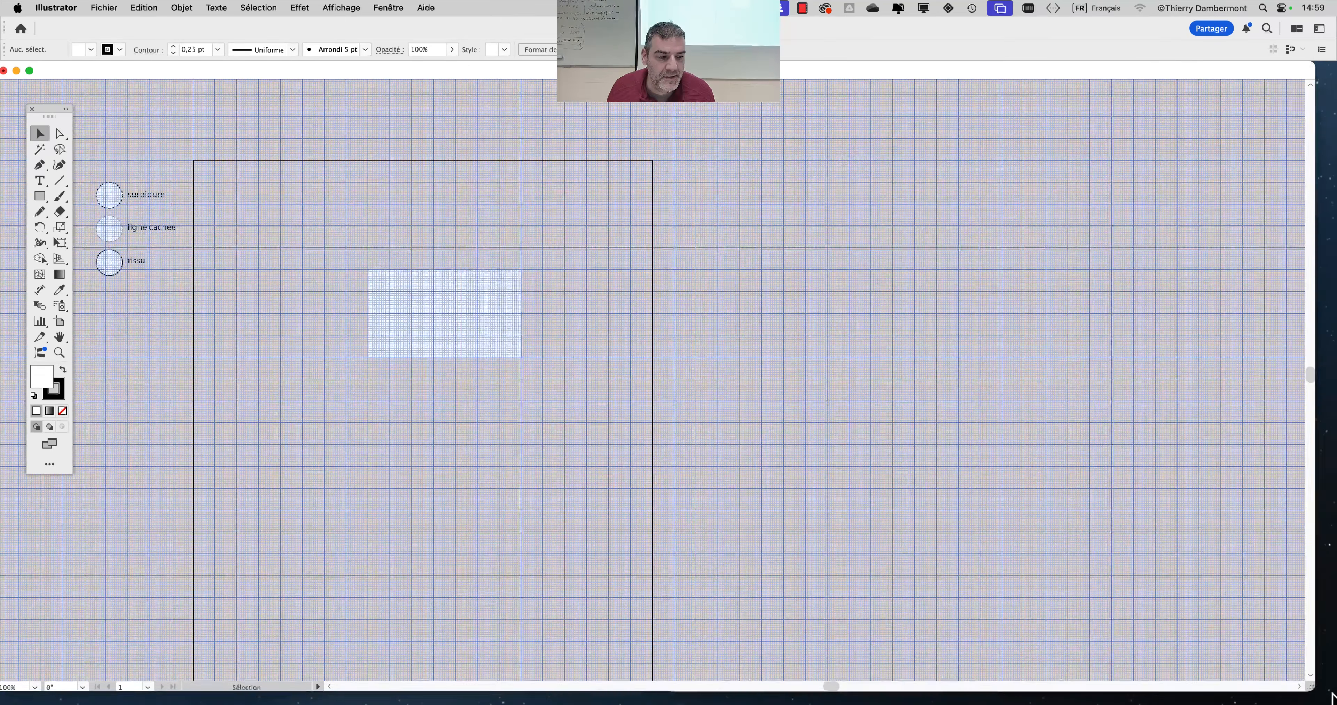
Zoom in to 200 % on the rectangle and toggle the grid off and on once.
scroll(441, 322, up, 2)
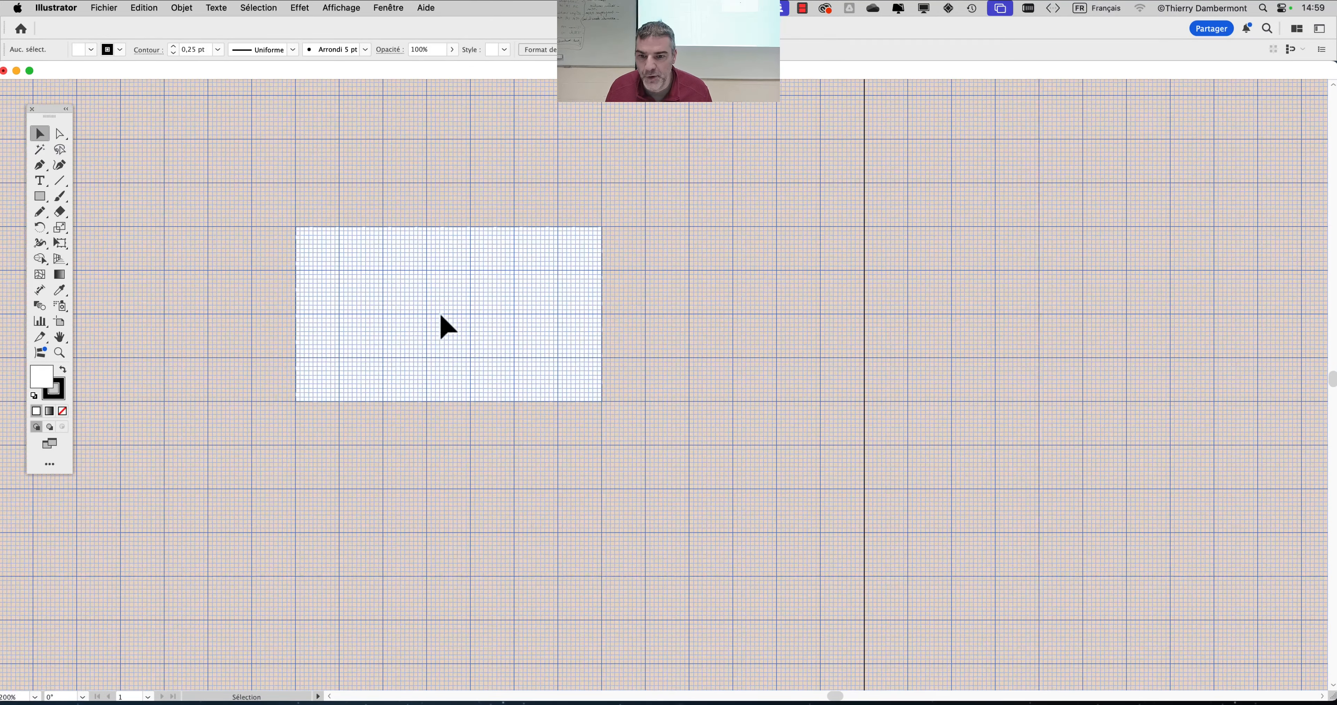
key(super+apostrophe)
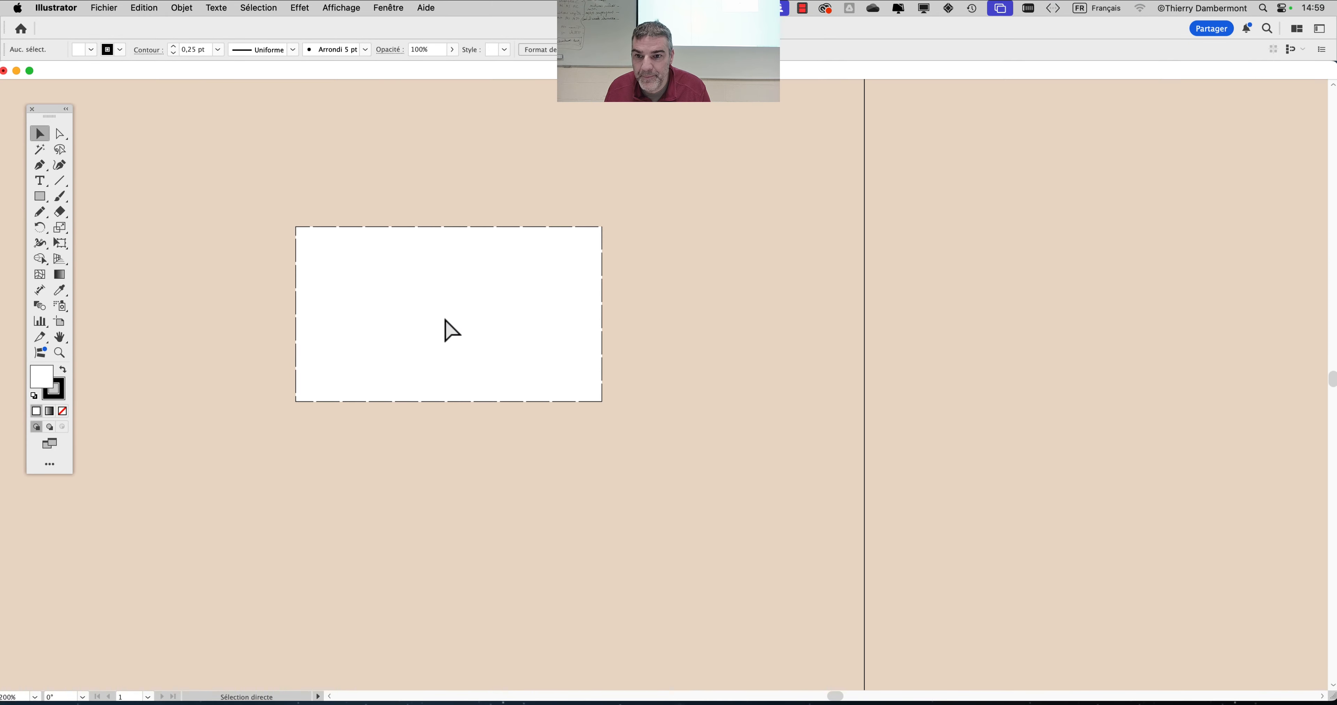
key(super+apostrophe)
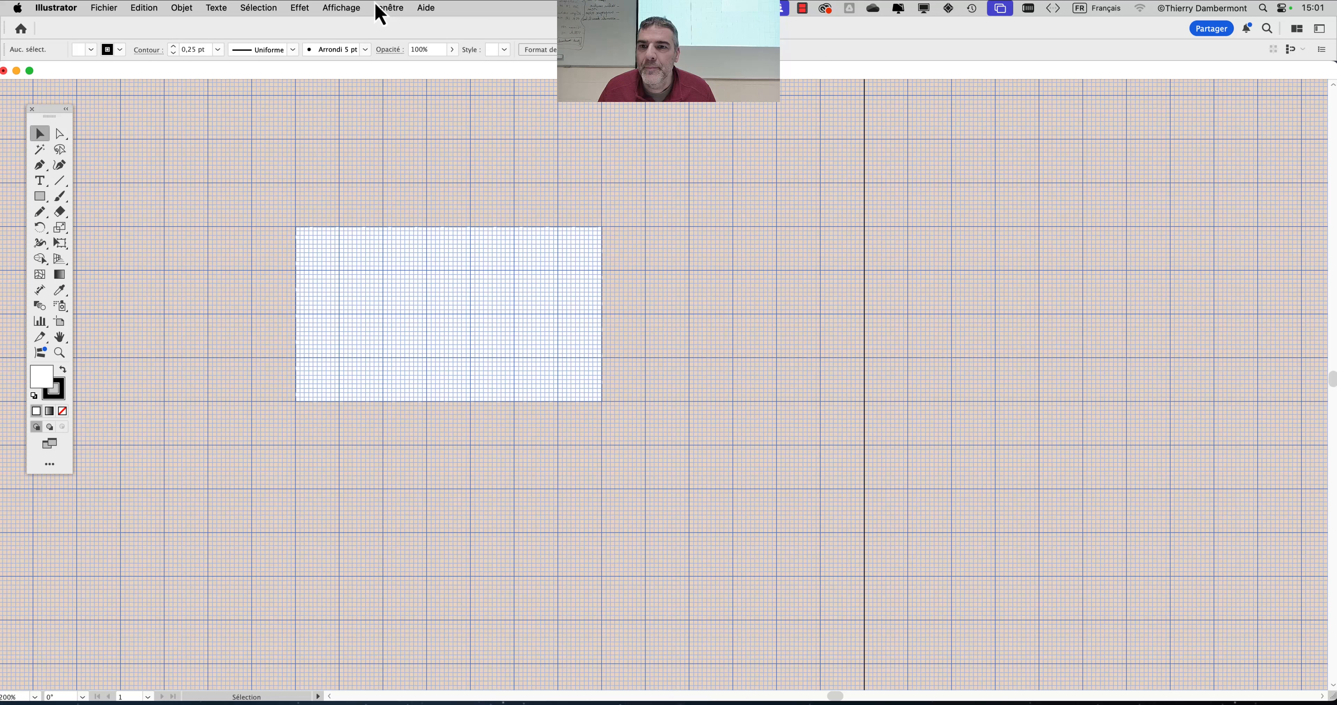
Hide and redisplay the grid with the display commands, and examine the keyboard shortcut listed for hiding the grid.
click(343, 8)
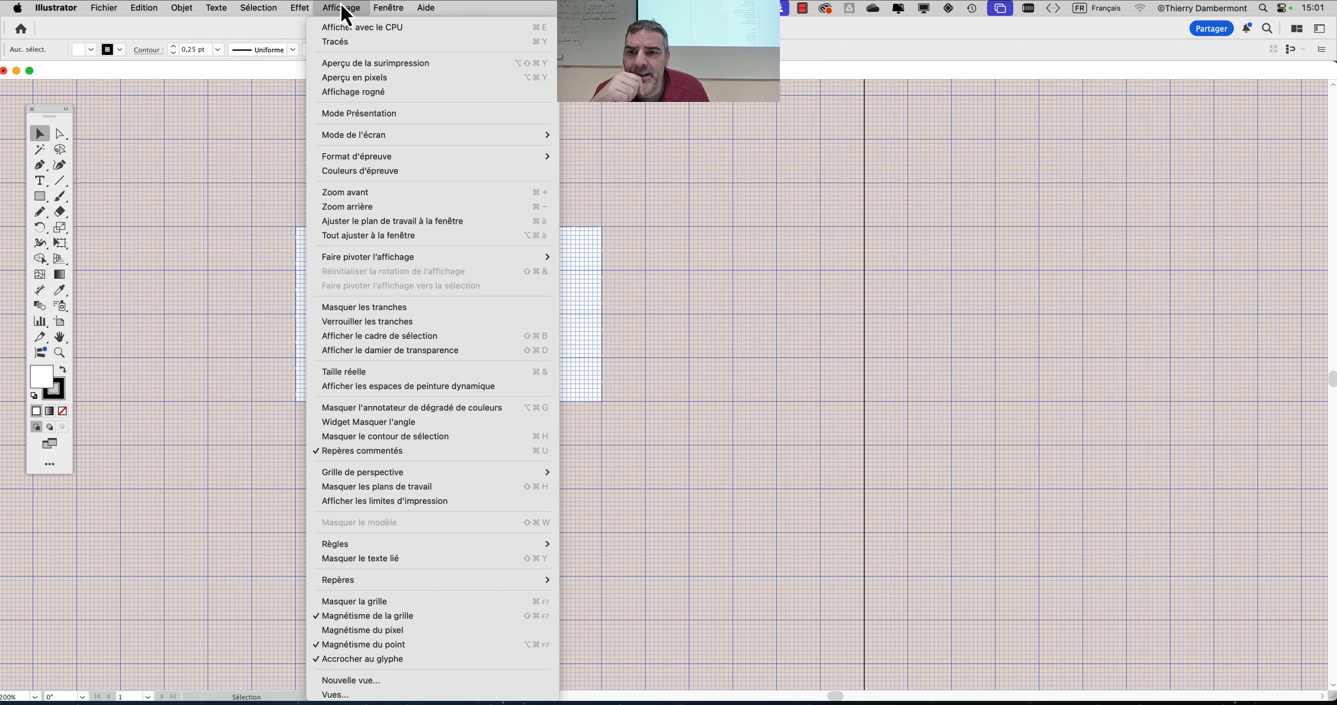
click(377, 604)
click(359, 10)
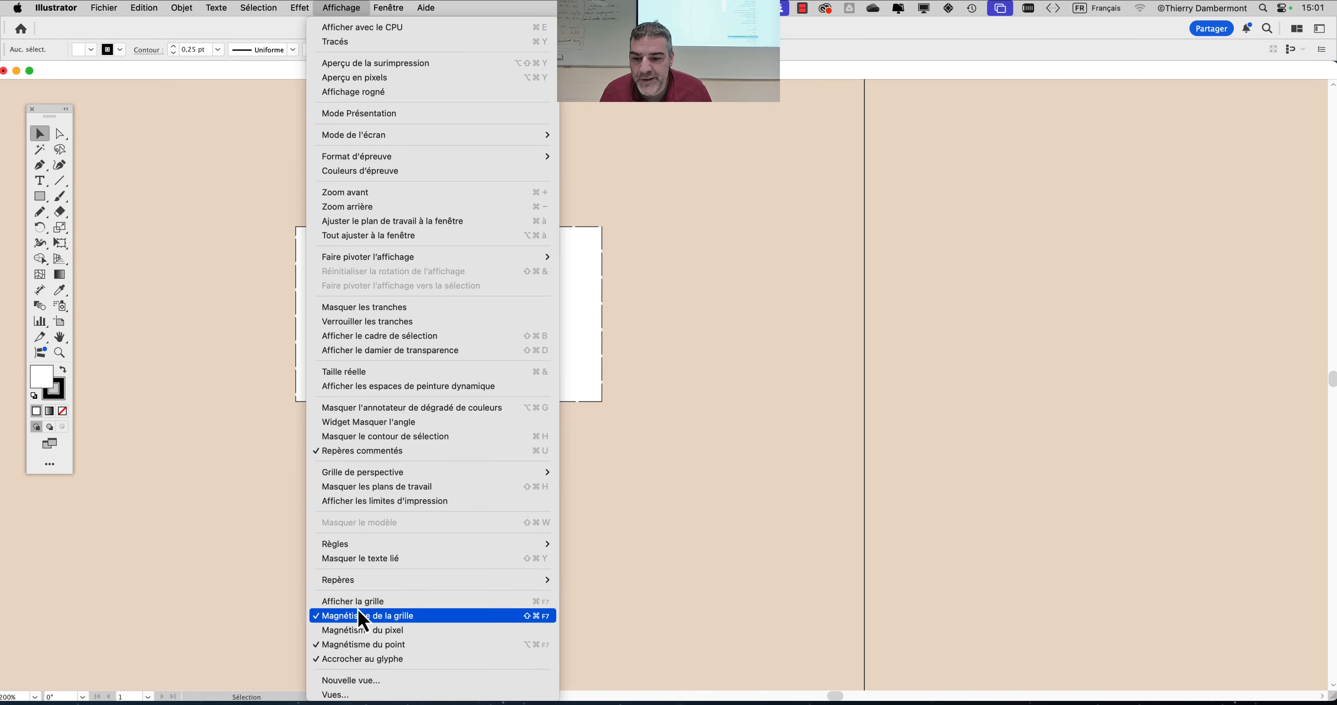
click(353, 601)
click(338, 9)
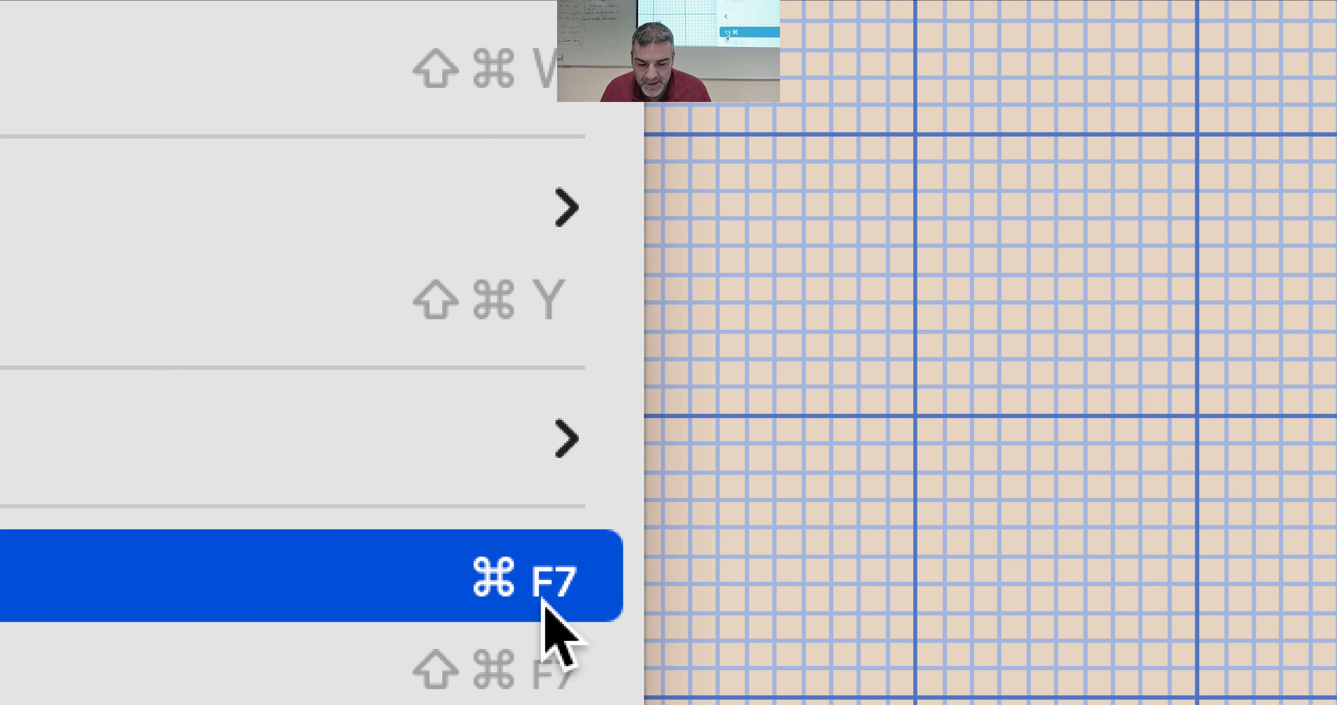
key(F10)
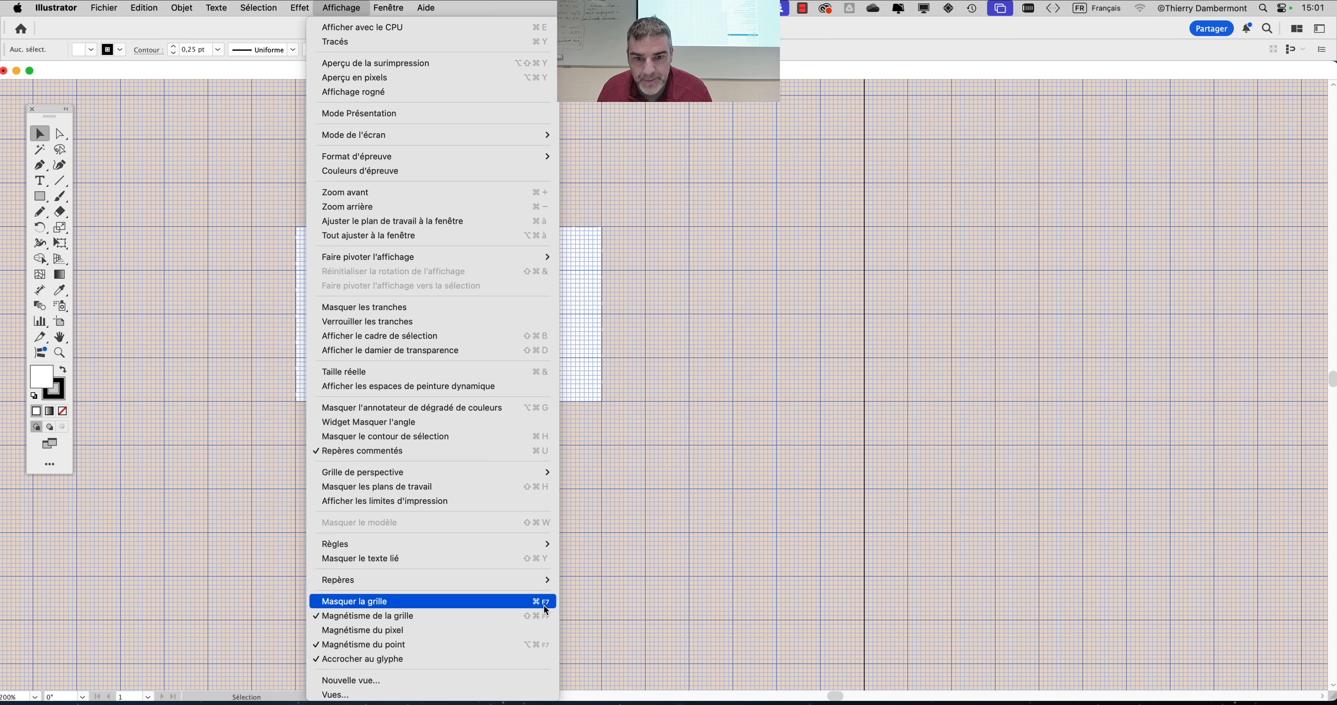
click(758, 502)
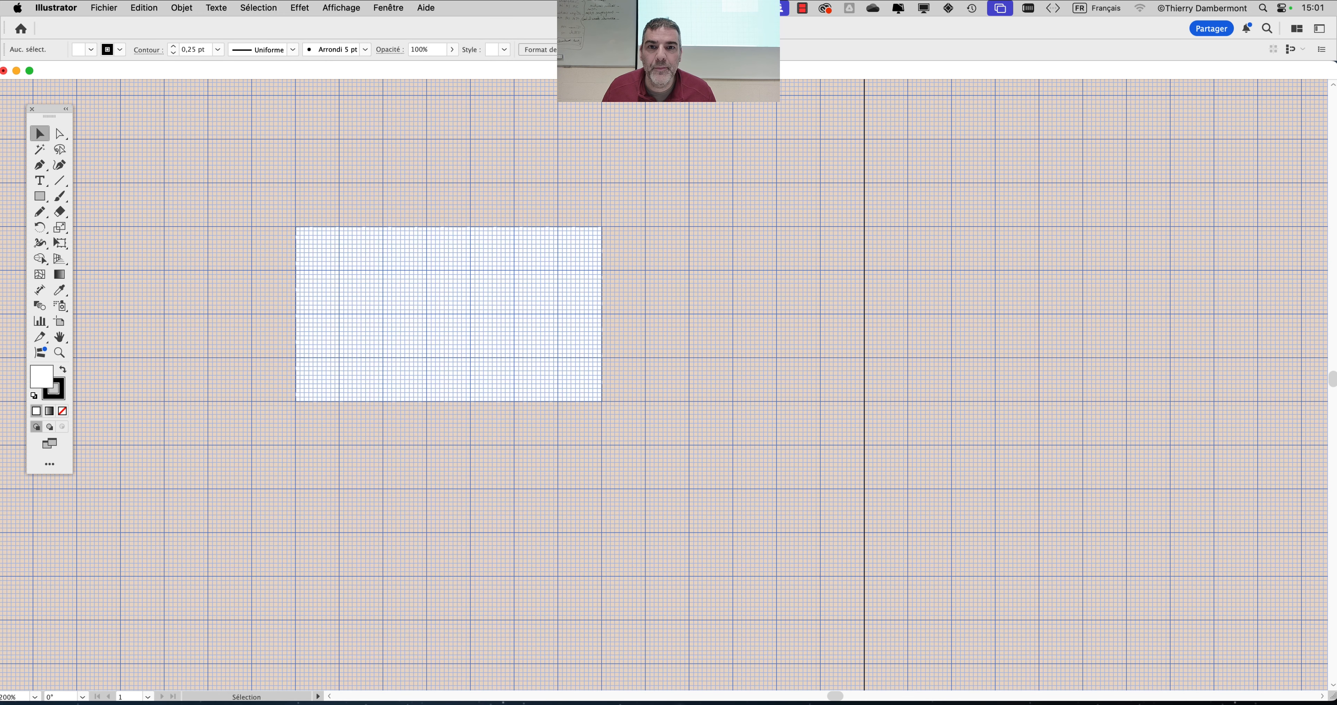
Open the macOS keyboard viewer for the French layout, examine its keys and close it.
click(1096, 11)
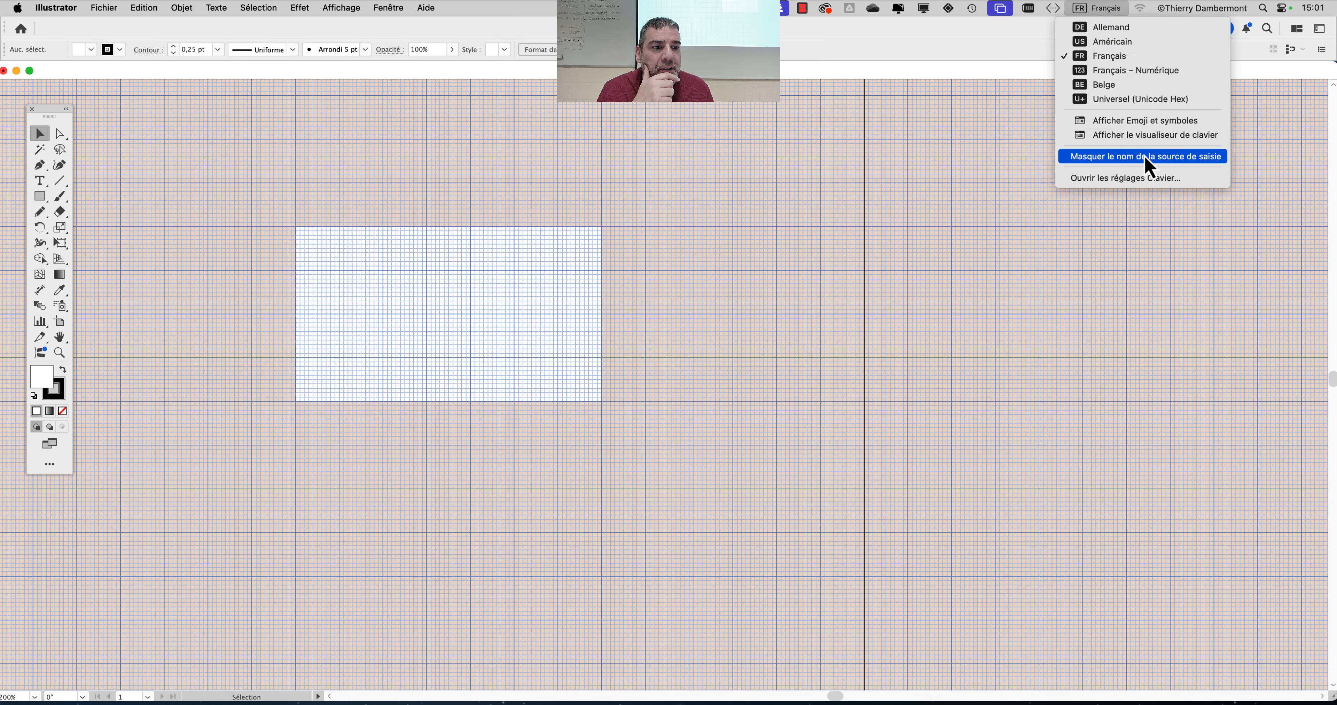
click(1151, 135)
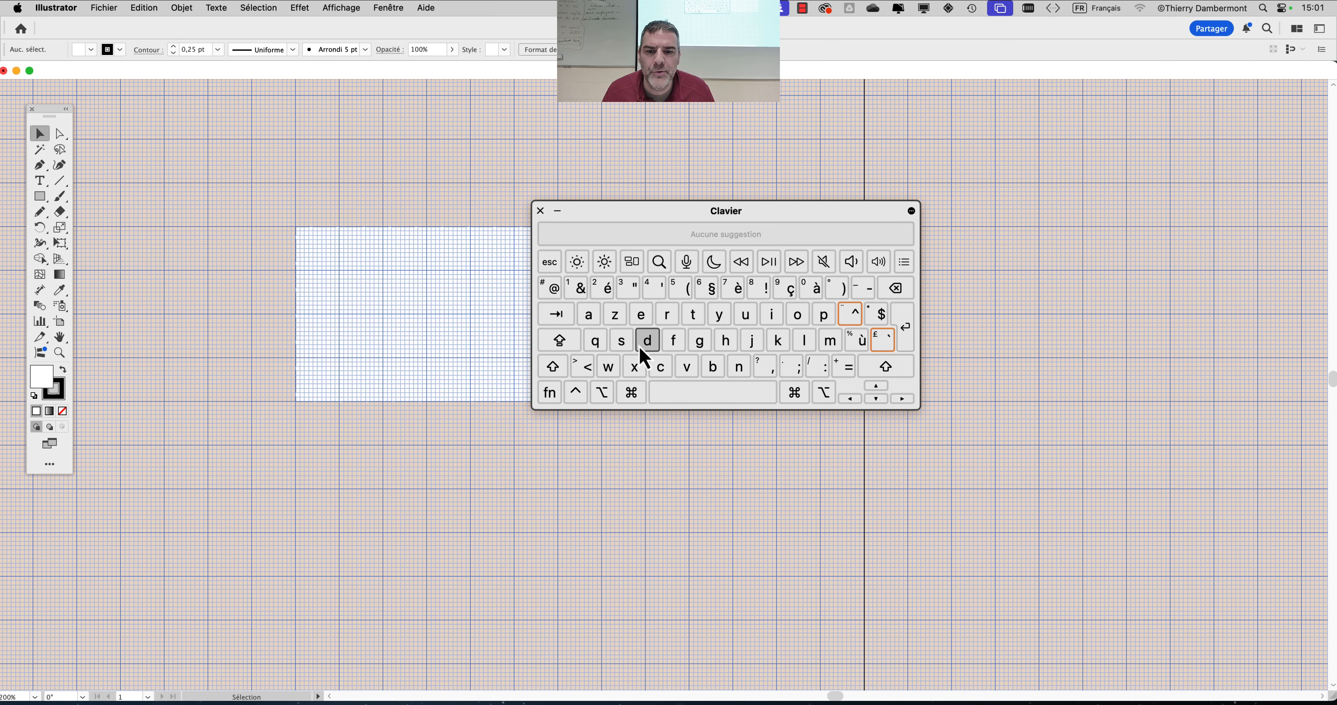
click(540, 211)
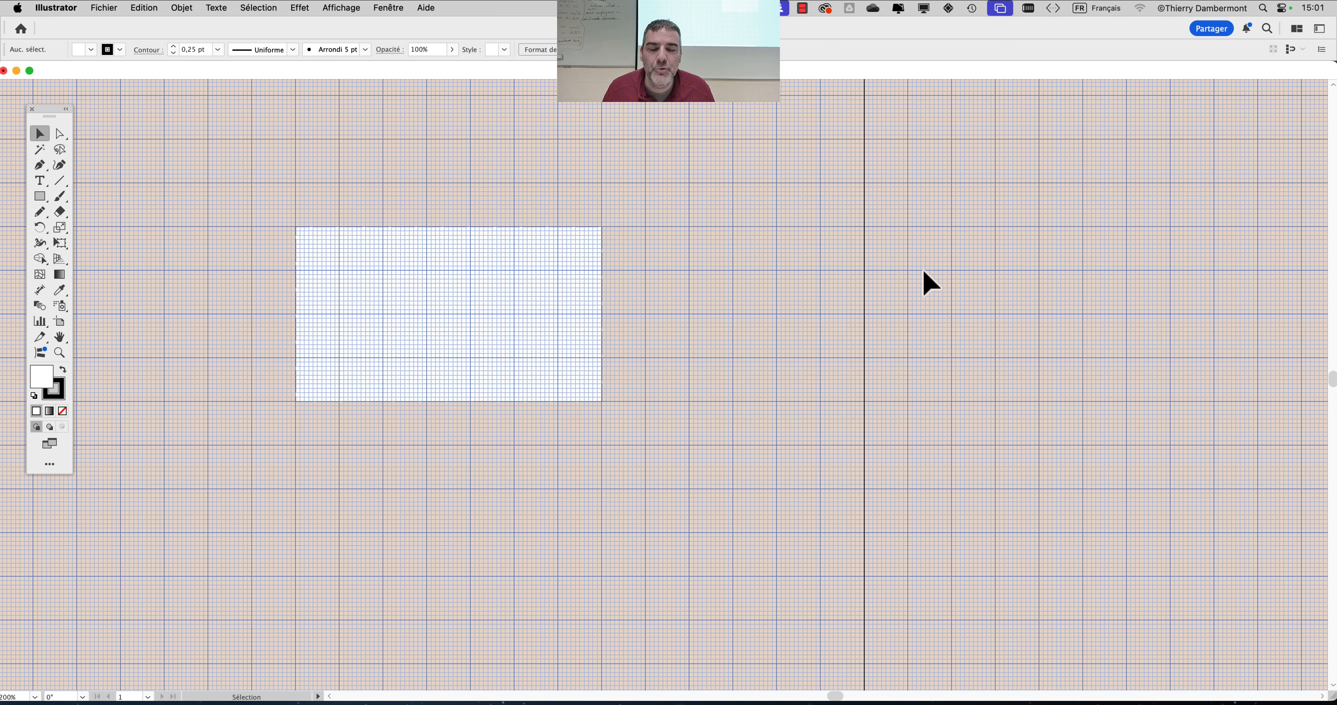
Switch to Firefox, enlarge the extended keyboard picture to 170 % to examine its function keys, and return to Illustrator.
key(super+Tab)
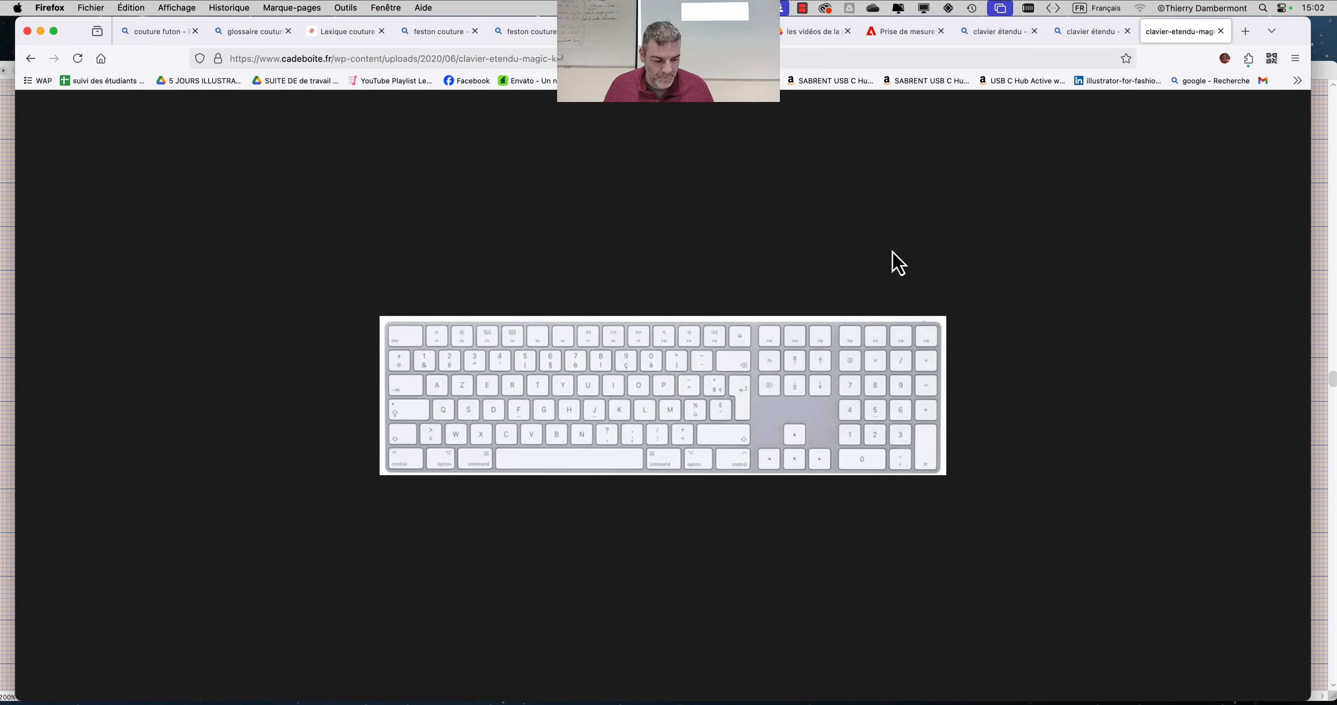
key(super+plus)
key(super+plus)
key(super+plus)
key(super+plus)
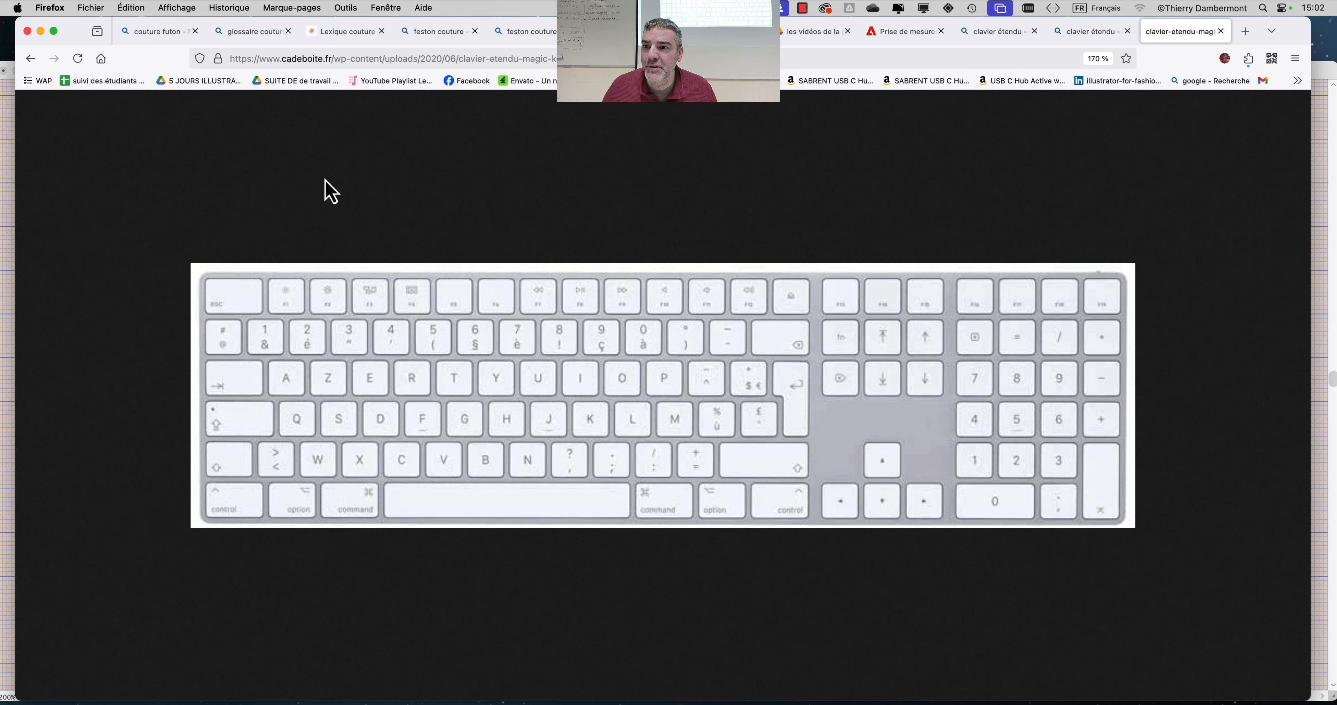
click(41, 31)
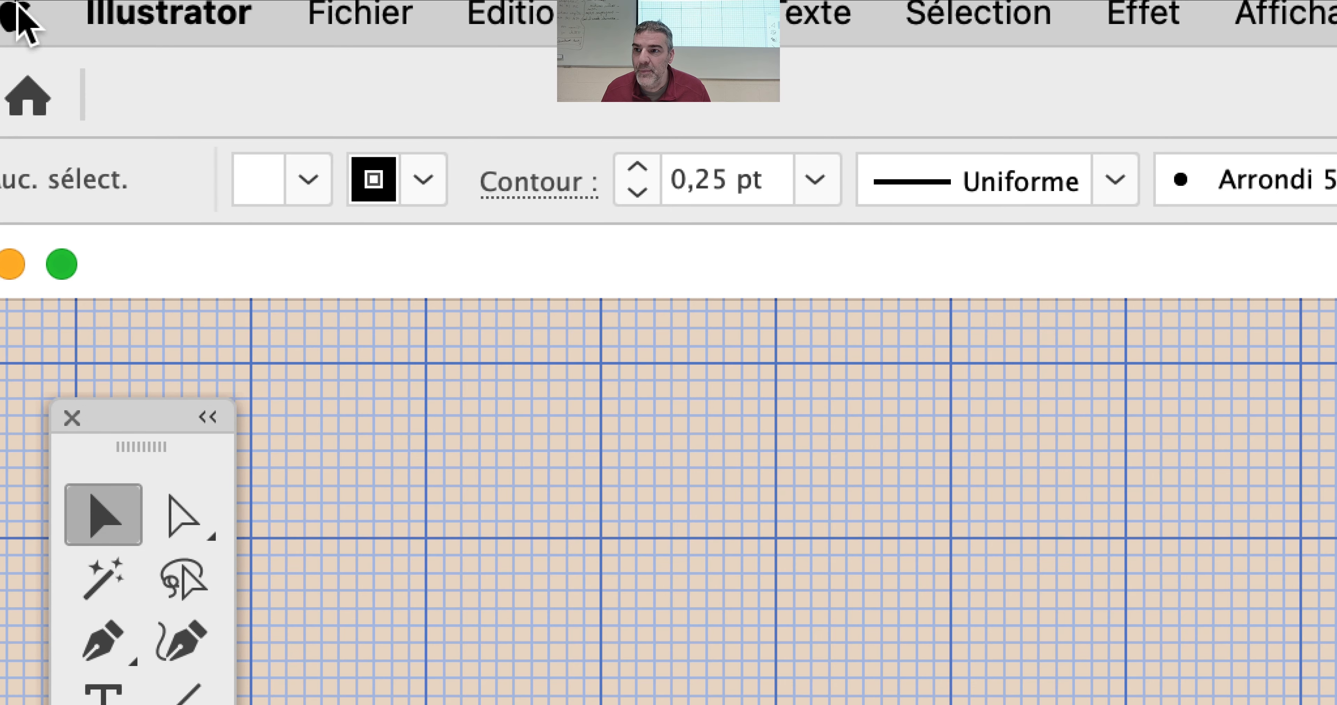
In the macOS System Settings, search for "clavier", open the Clavier settings and take a look at the keyboard shortcut options.
click(17, 5)
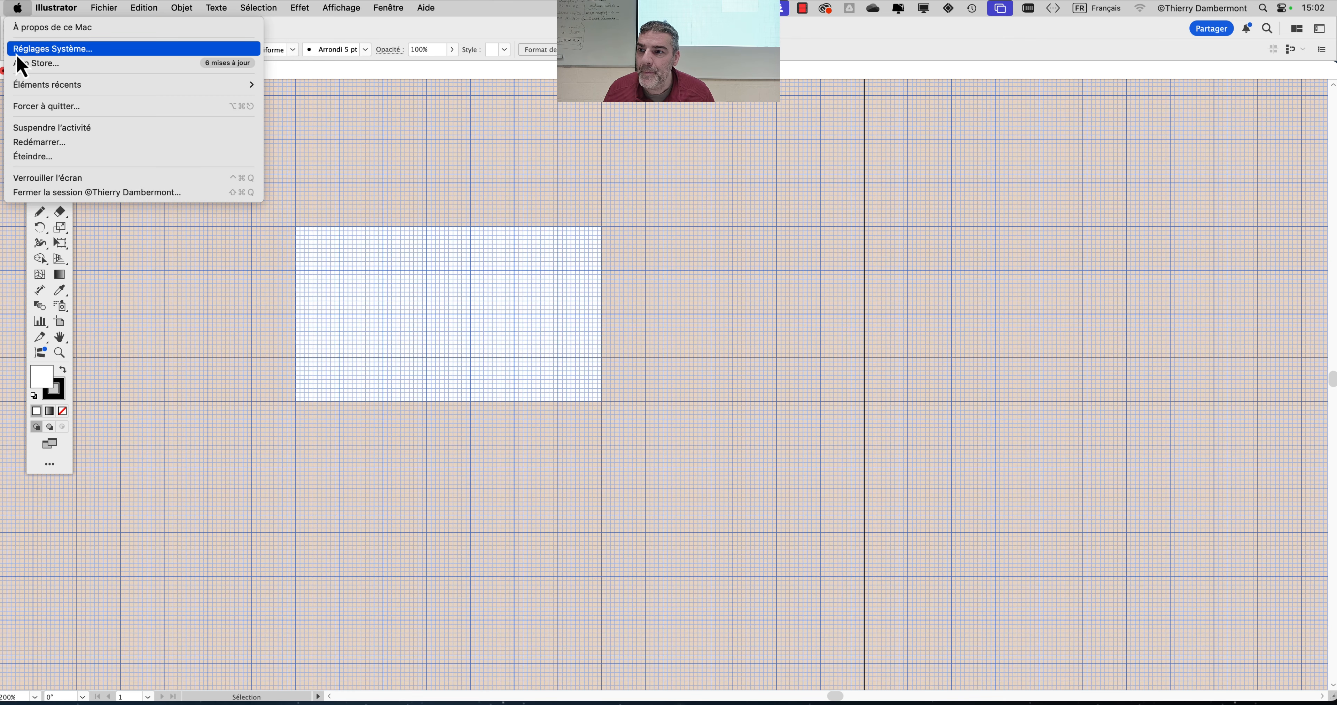
click(18, 54)
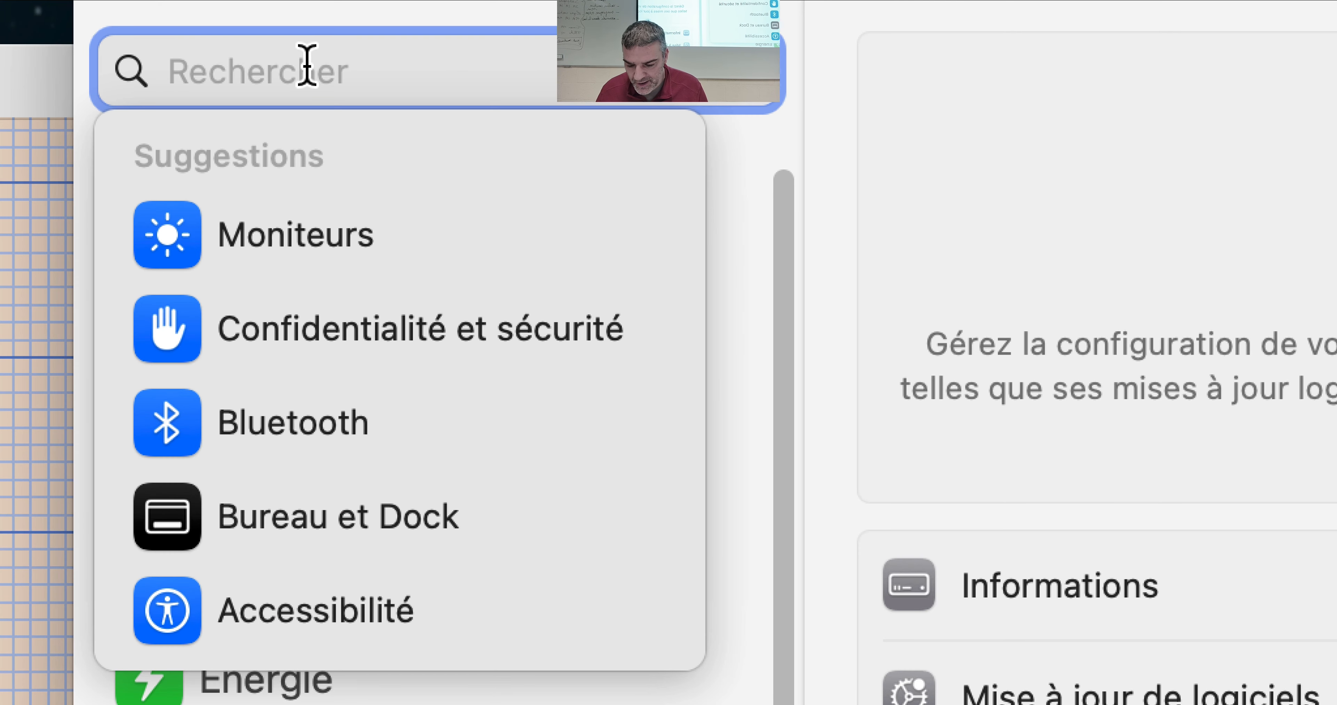
text(clavier)
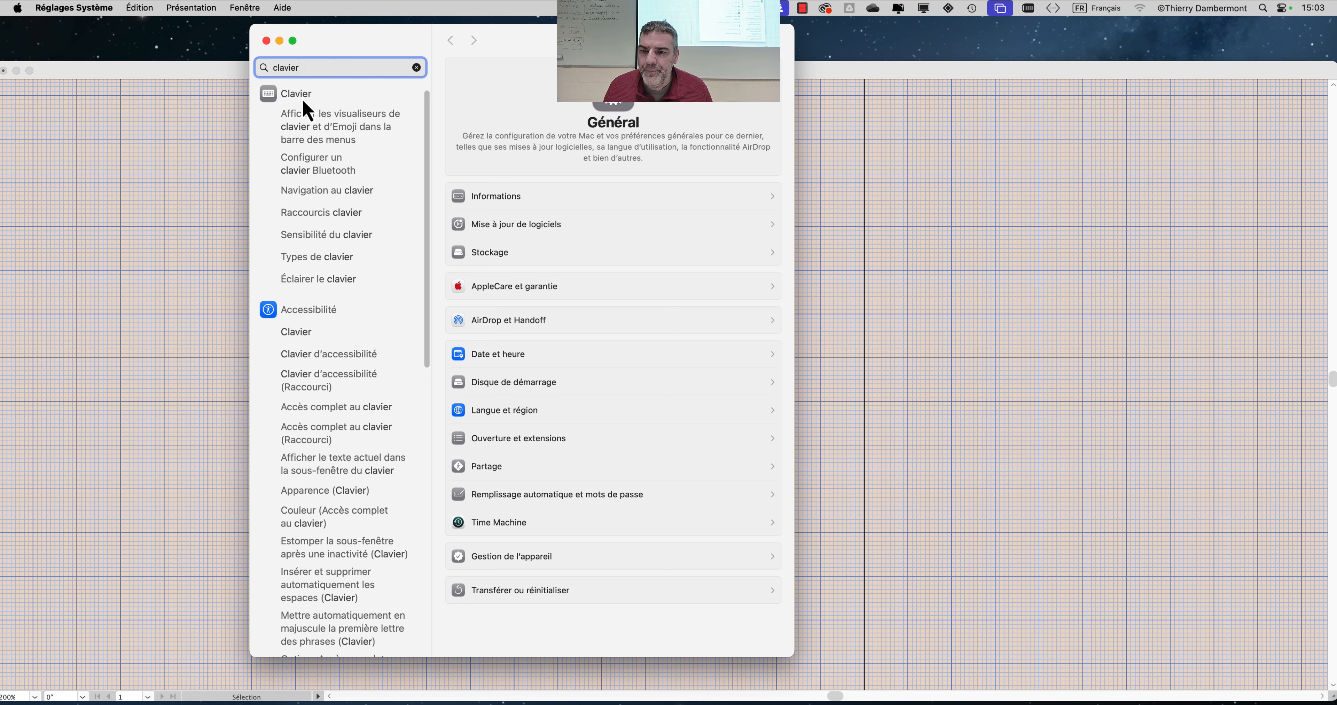
click(302, 98)
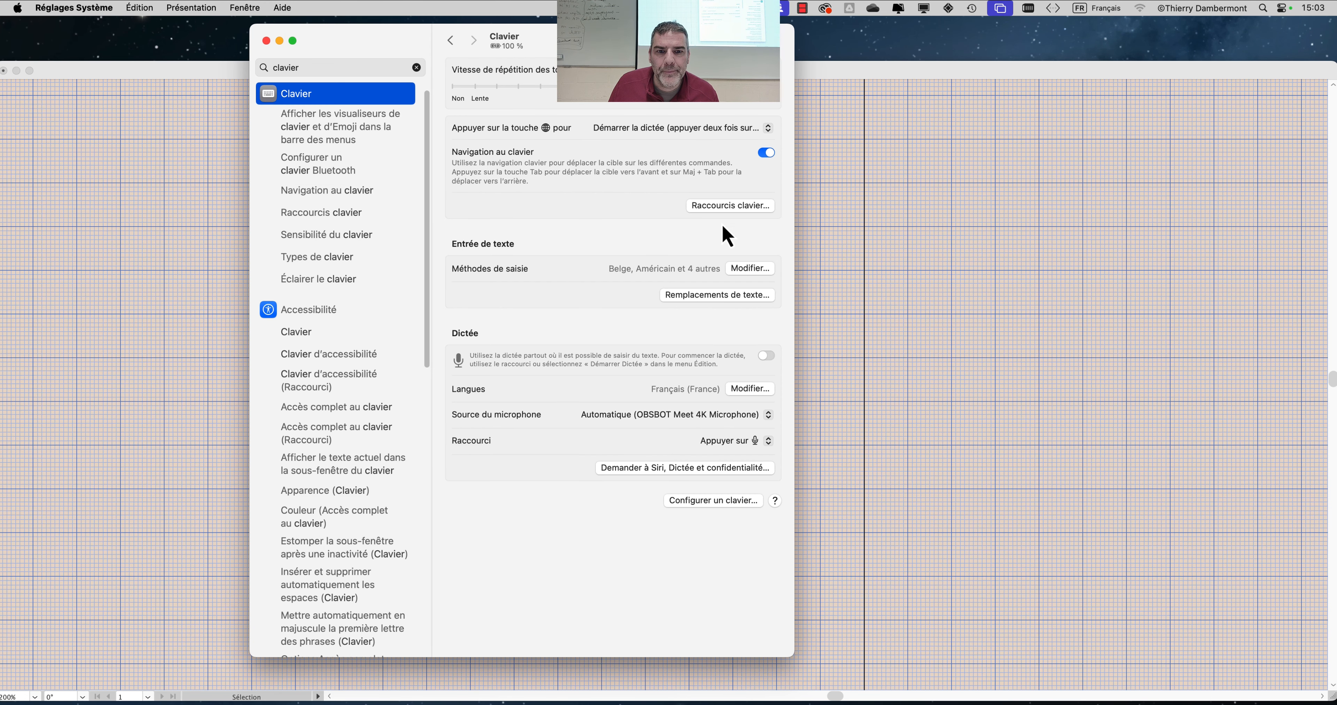
click(719, 209)
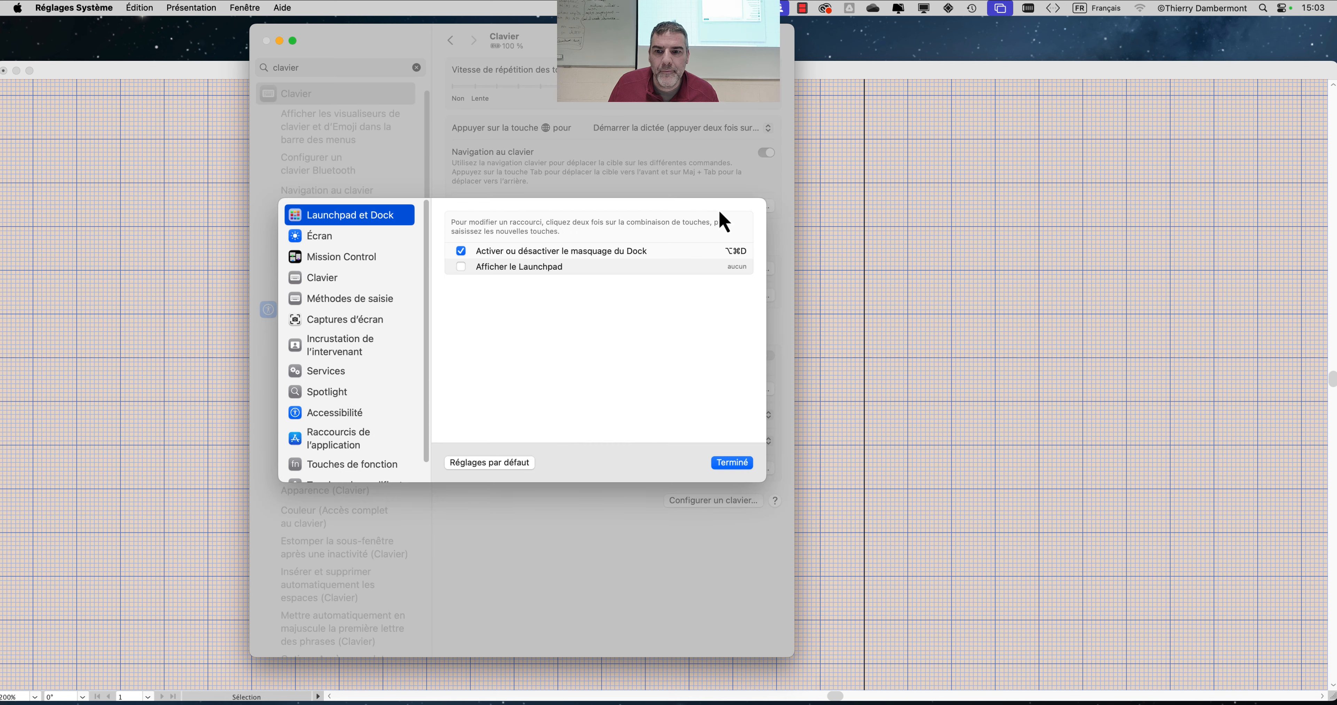
click(729, 463)
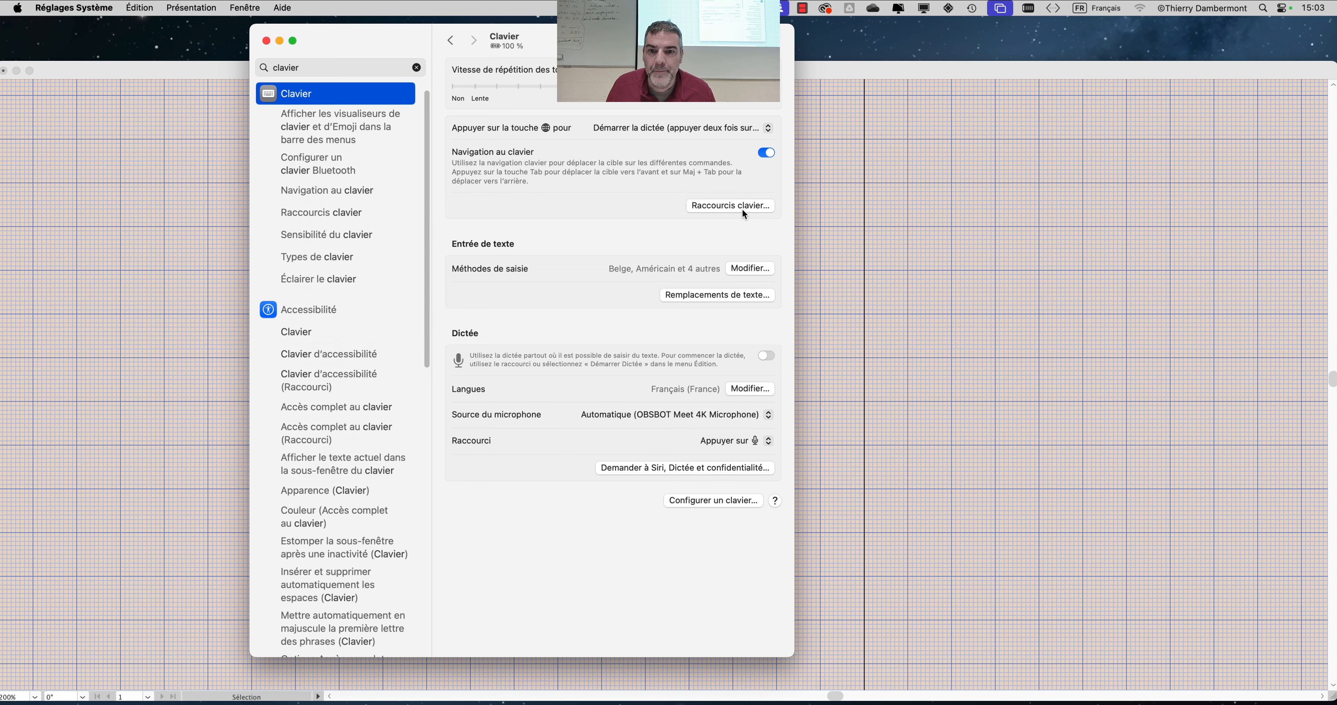
In the keyboard shortcut options, enable using F1, F2 etc. as standard function keys, and close the System Settings.
click(741, 208)
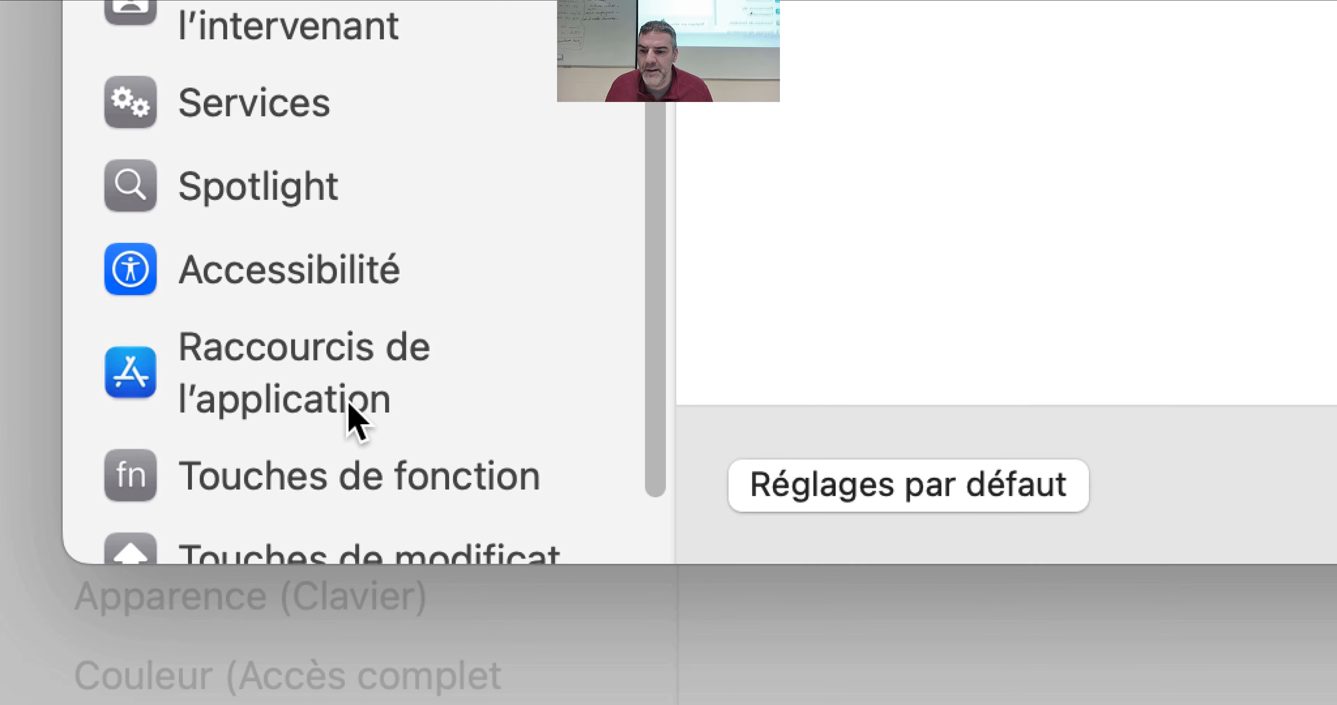
scroll(350, 417, down, 2)
click(349, 415)
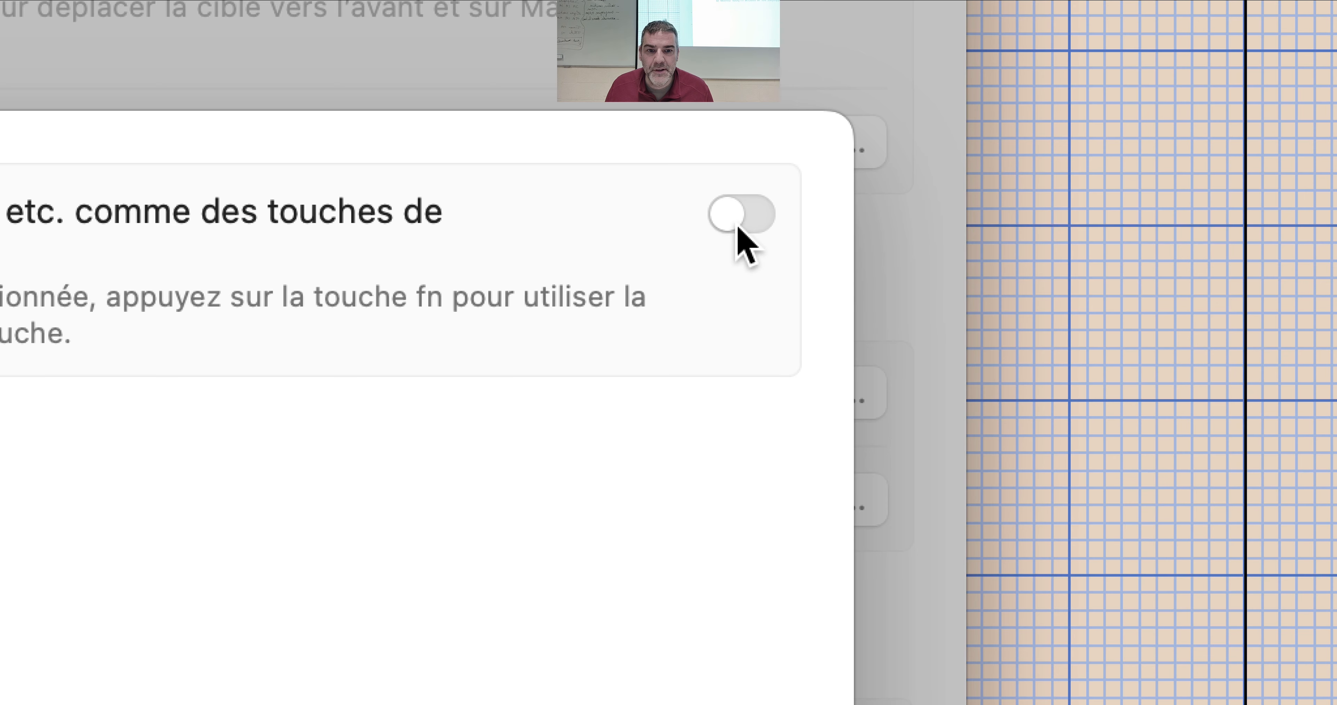
click(739, 217)
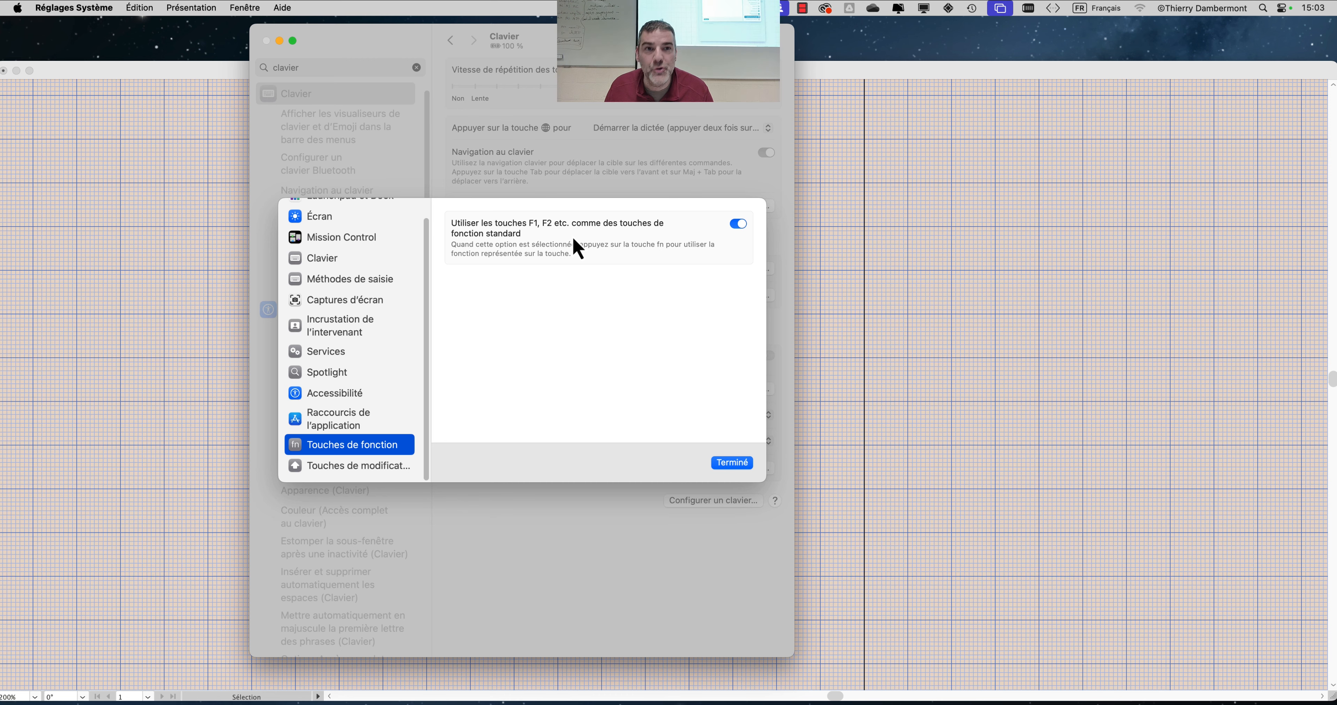
click(732, 462)
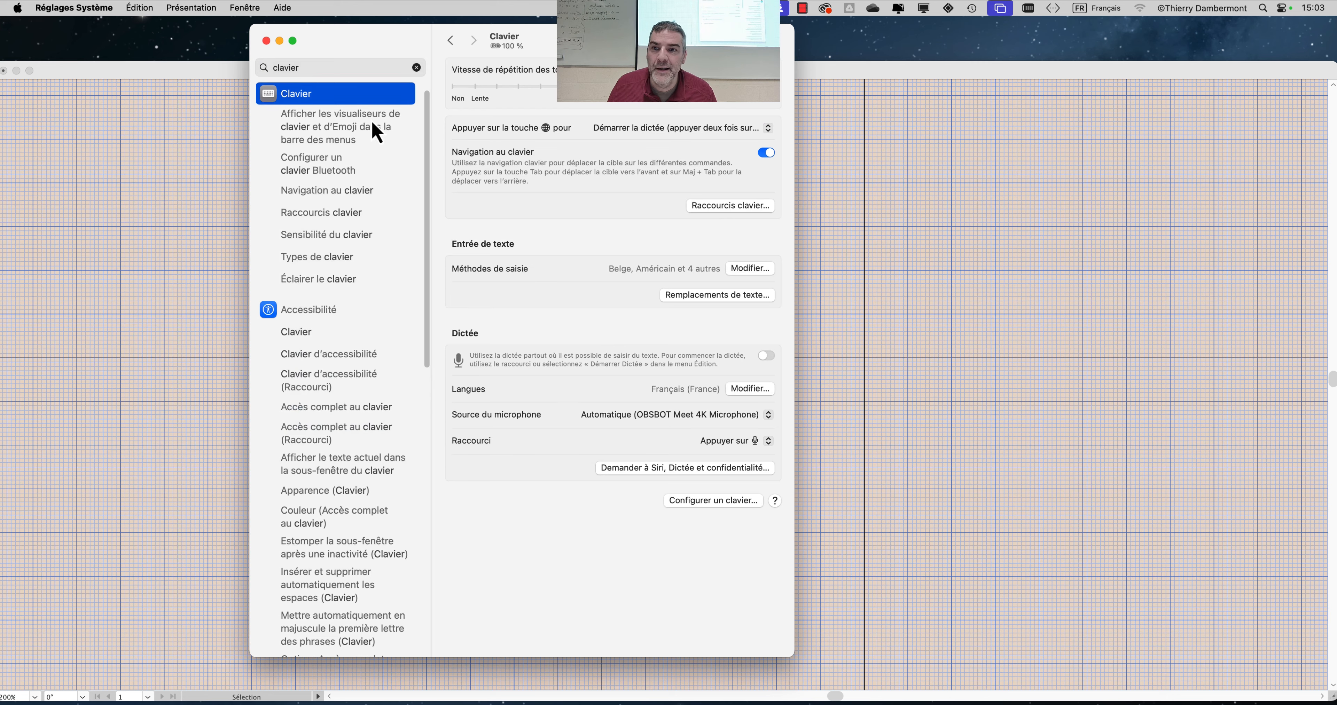
click(266, 41)
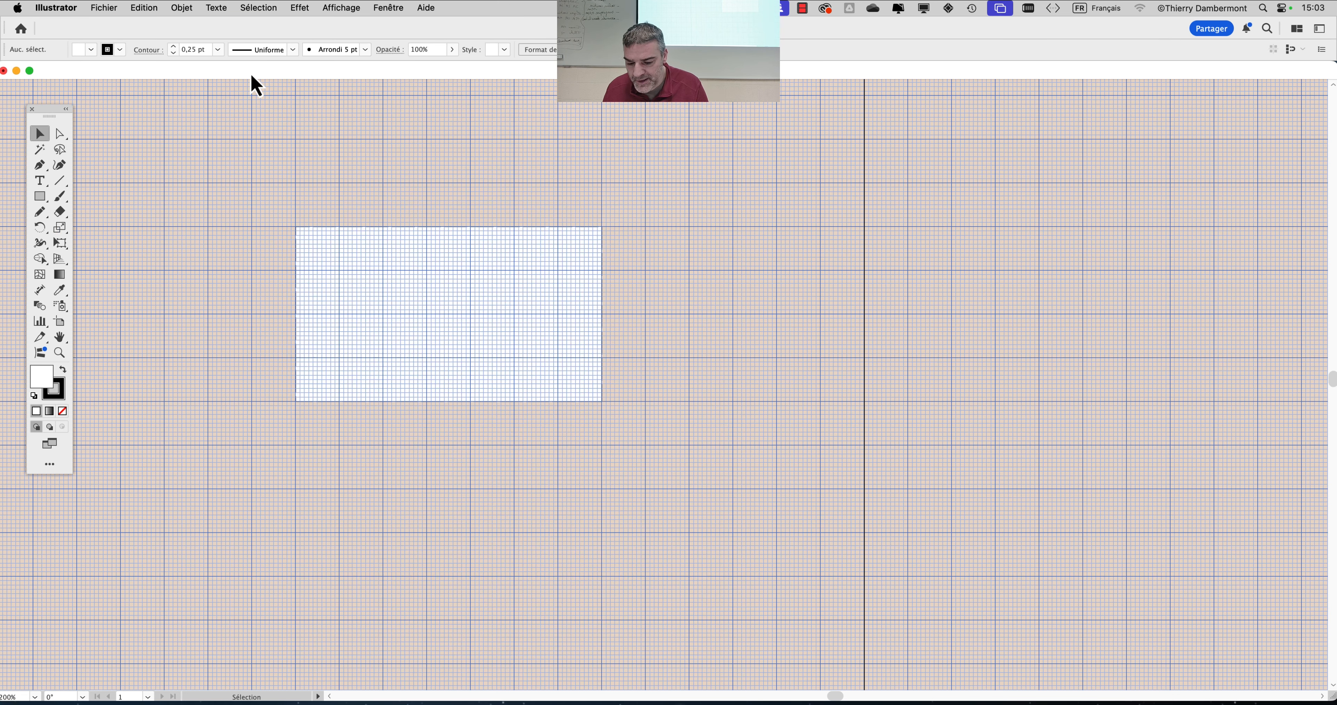
Back in Illustrator, test the grid shortcut by toggling the grid off and on several times around the rectangle.
key(super+apostrophe)
key(super+apostrophe)
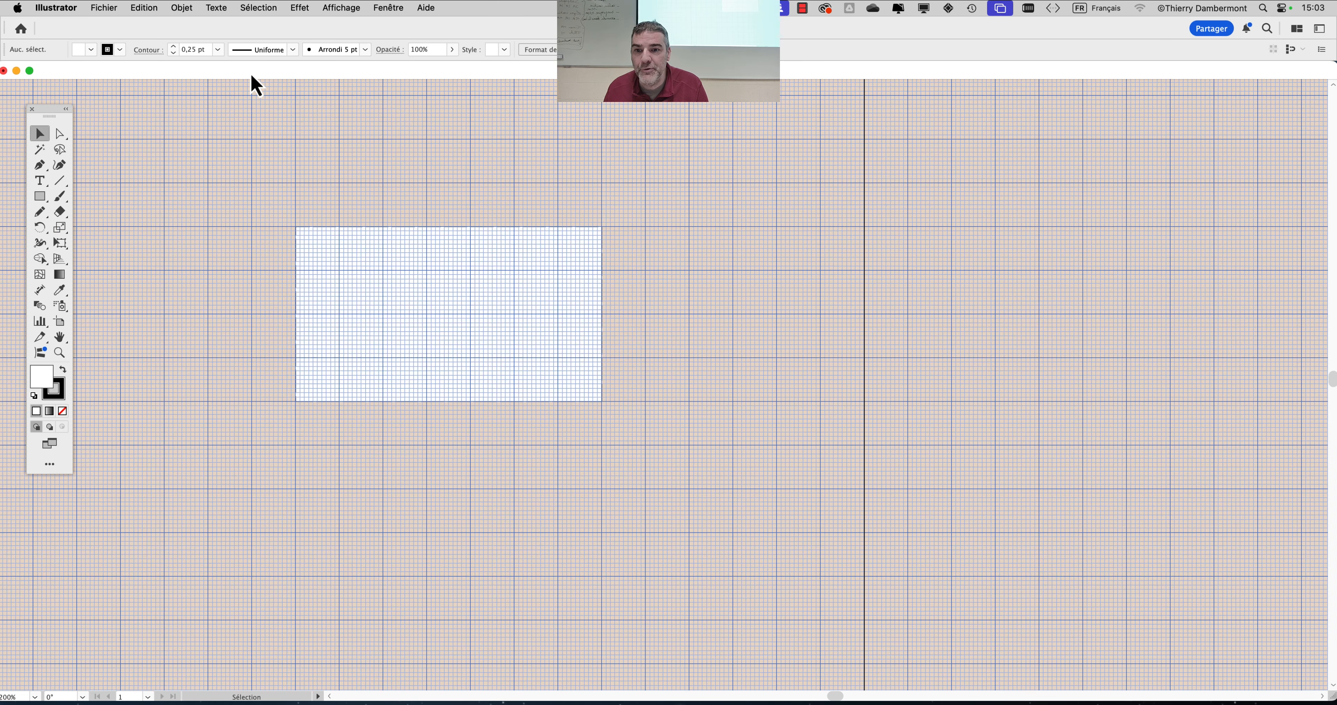
key(super+apostrophe)
key(super+apostrophe)
key(super+apostrophe)
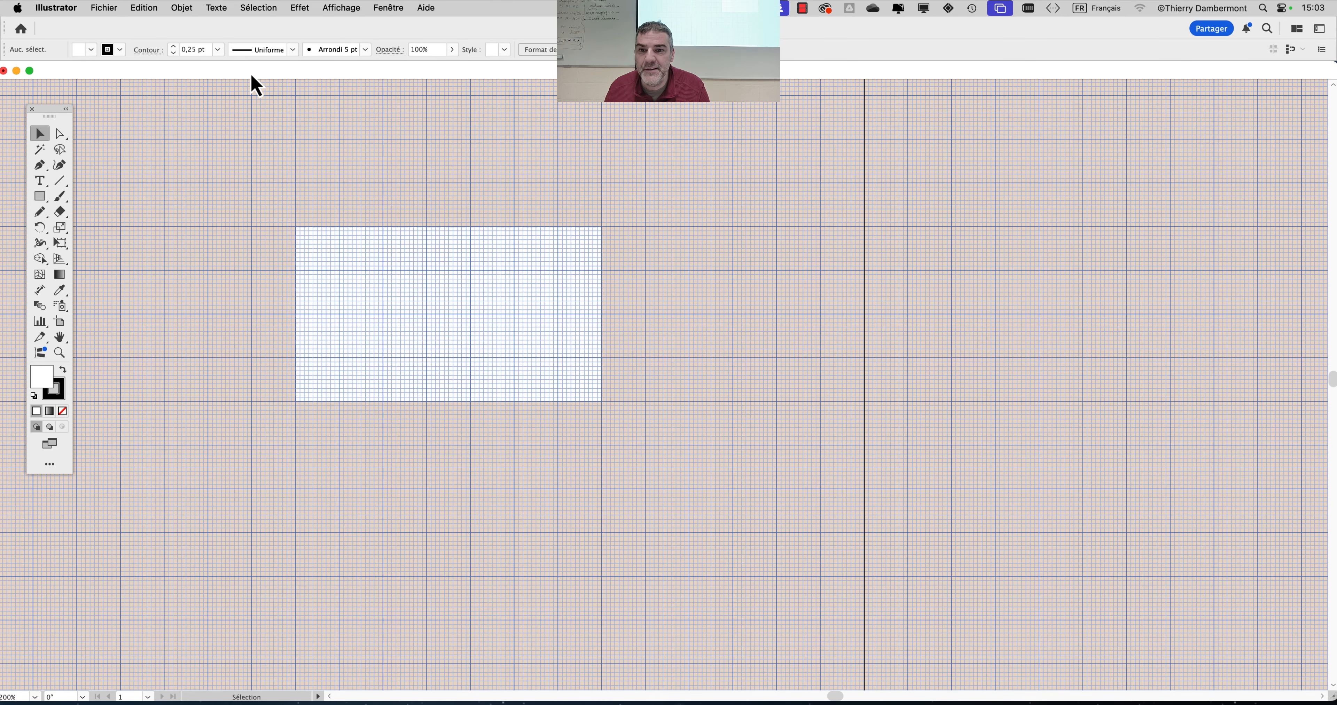
key(super+apostrophe)
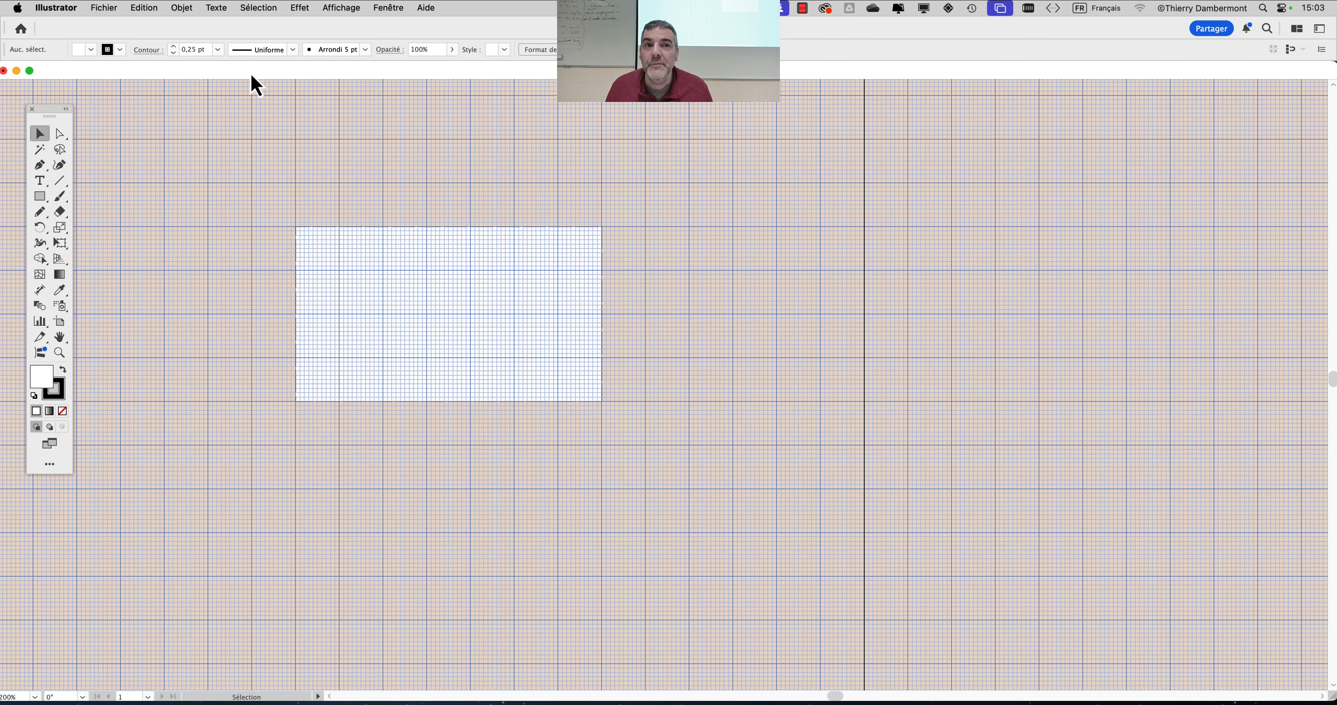